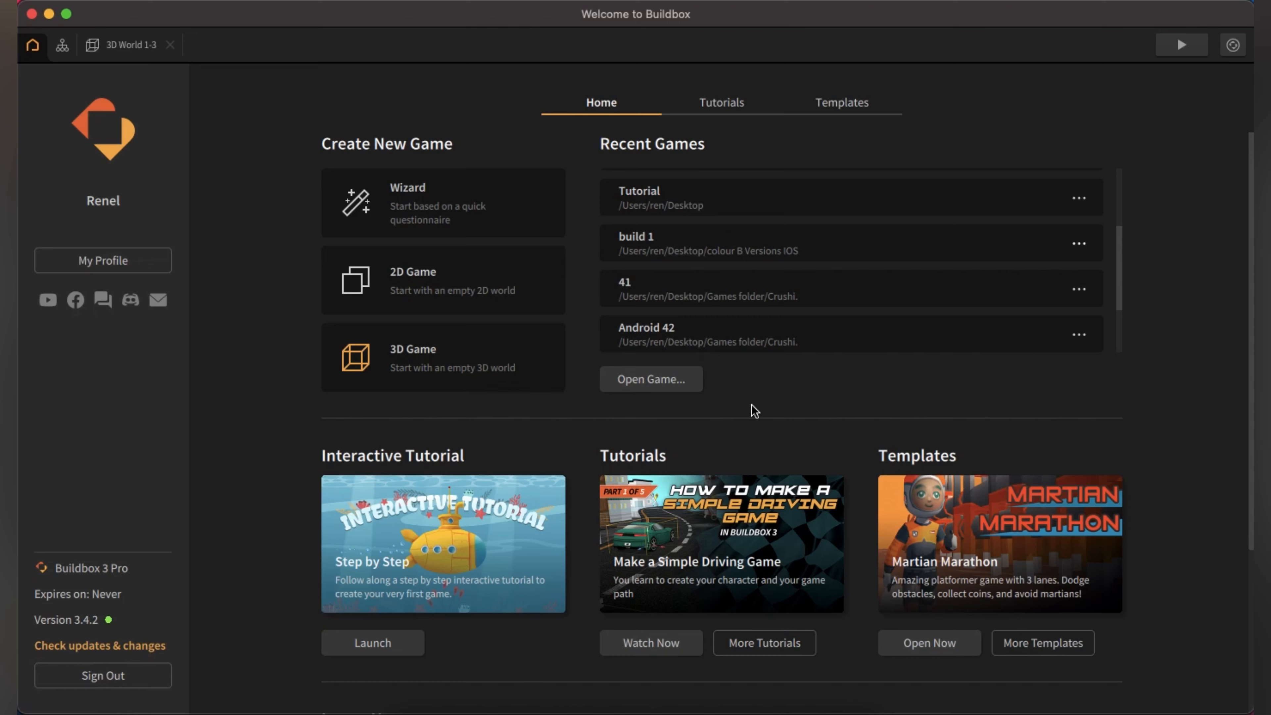
# Step: Open 3D World 1-3 and add the Cone and Tube shapes from the asset library to the project
pyautogui.click(62, 45)
pyautogui.doubleClick(427, 436)
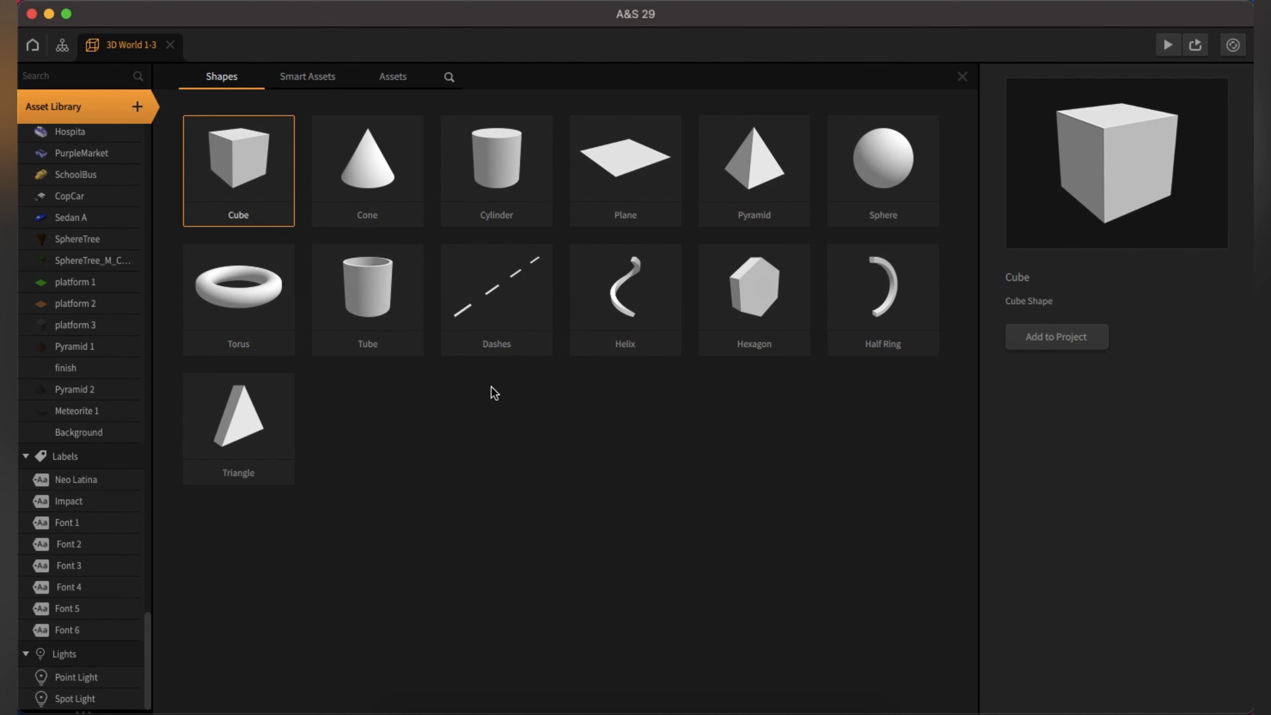
pyautogui.click(388, 170)
pyautogui.click(1062, 336)
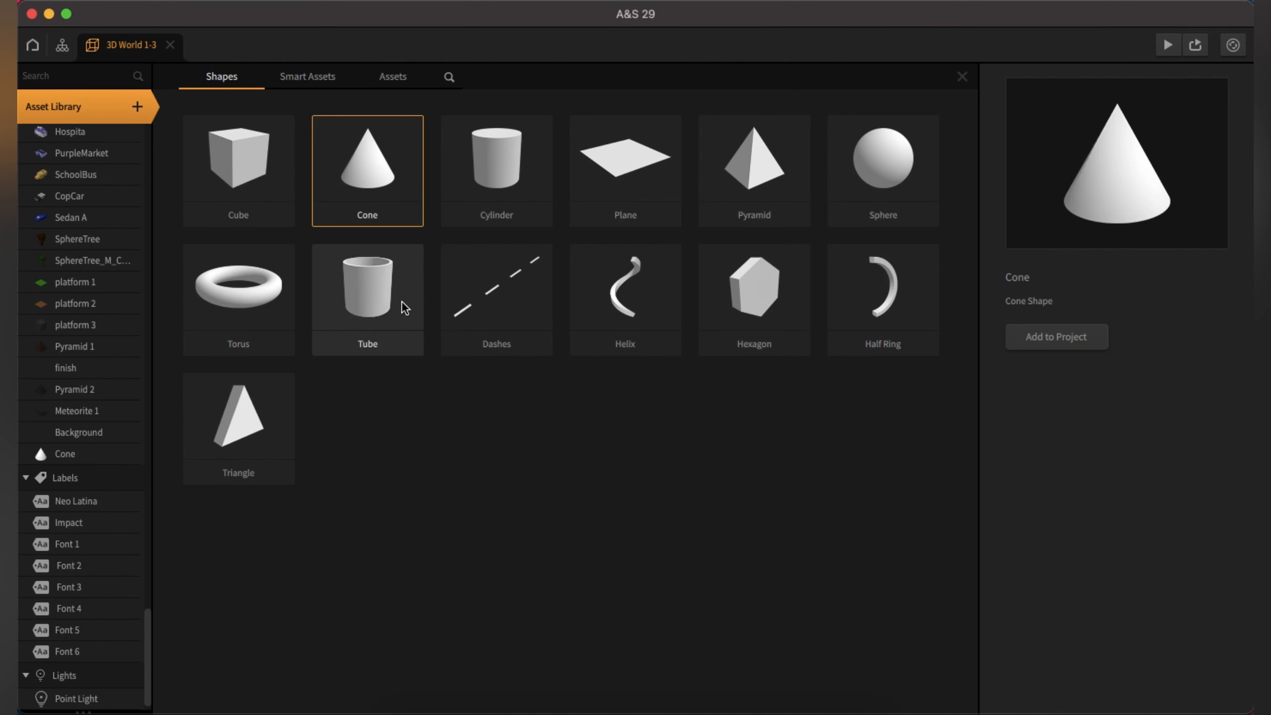
pyautogui.click(380, 293)
pyautogui.click(1090, 343)
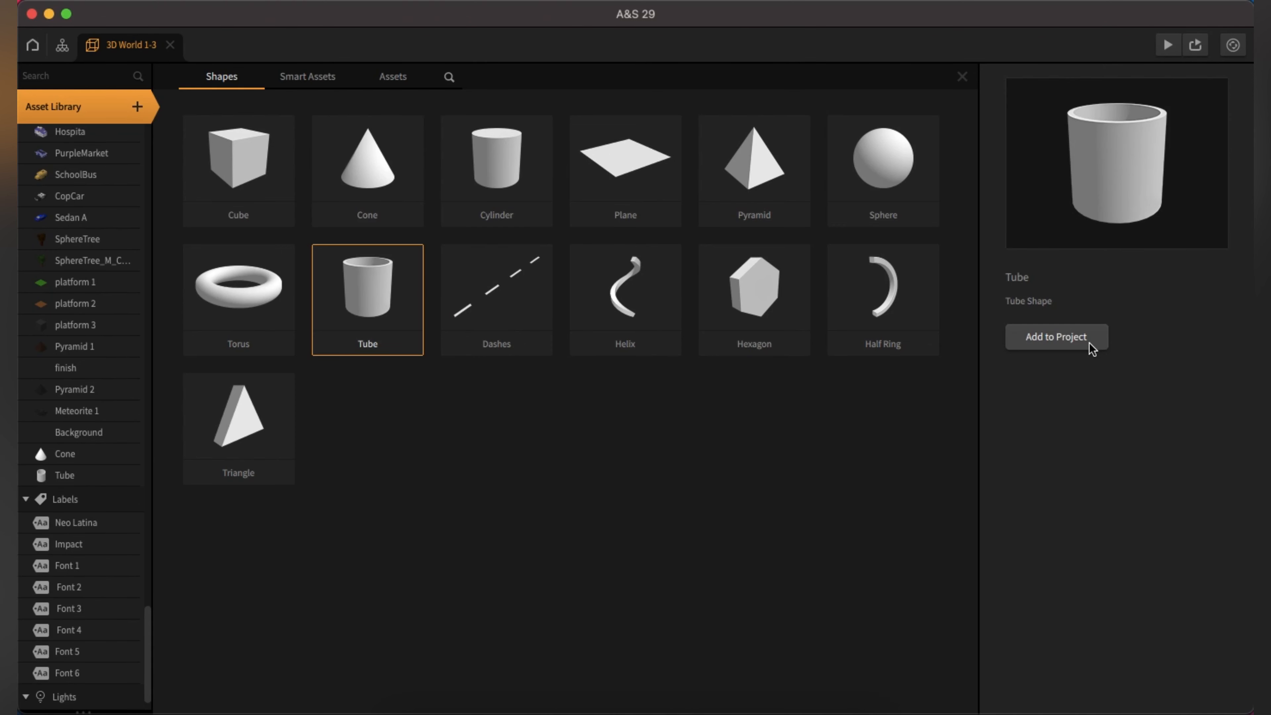
# Step: Add the Sphere, Triangle and Torus shapes from the asset library to the project
pyautogui.click(873, 165)
pyautogui.click(1053, 345)
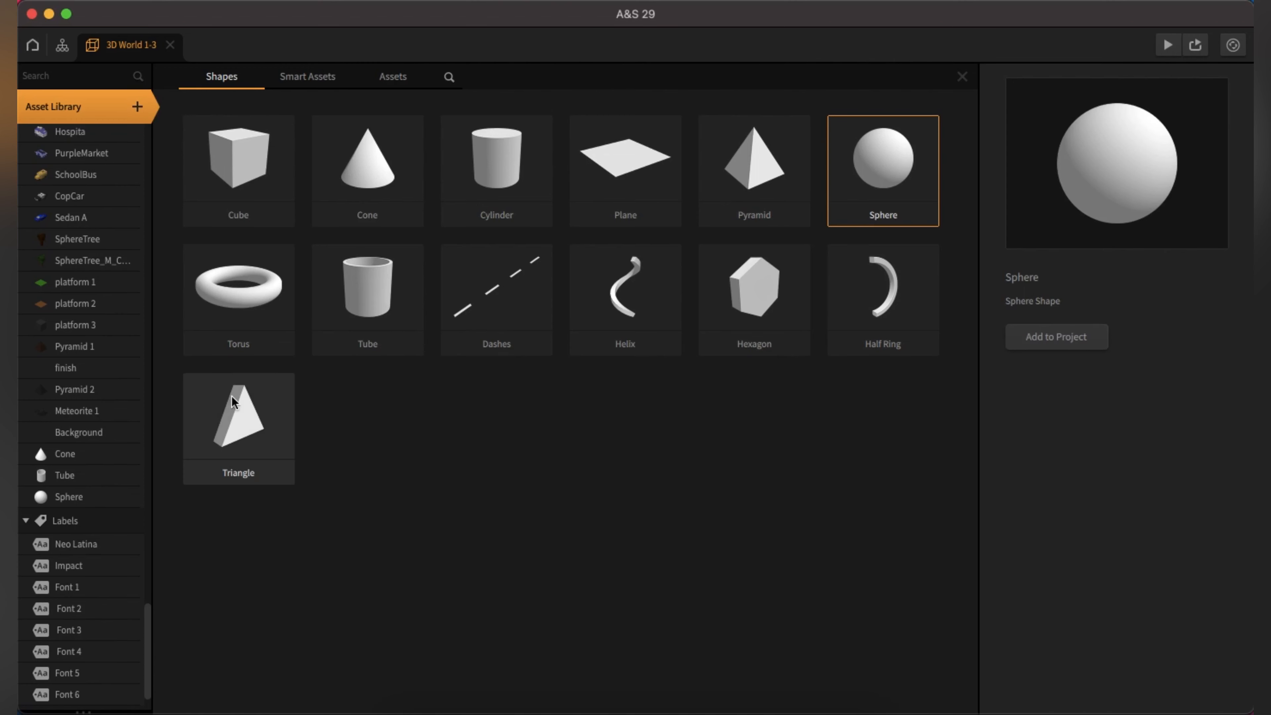
pyautogui.click(239, 415)
pyautogui.click(1053, 344)
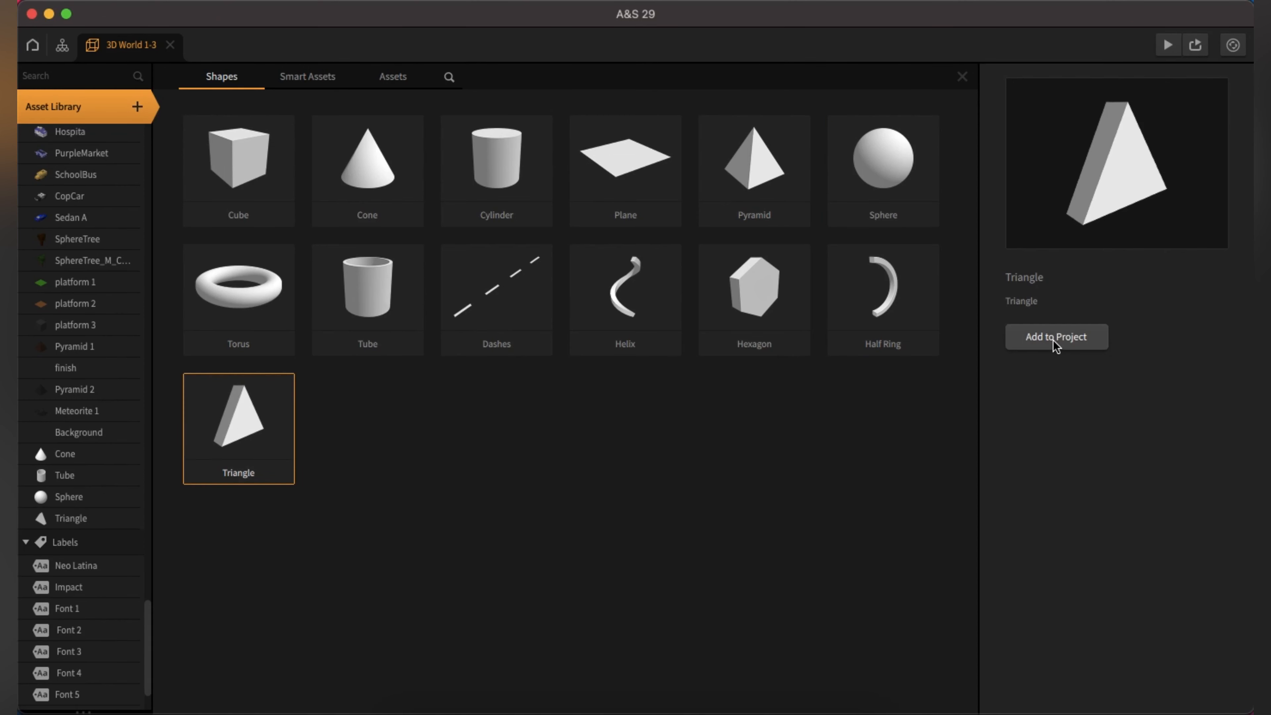
pyautogui.click(237, 294)
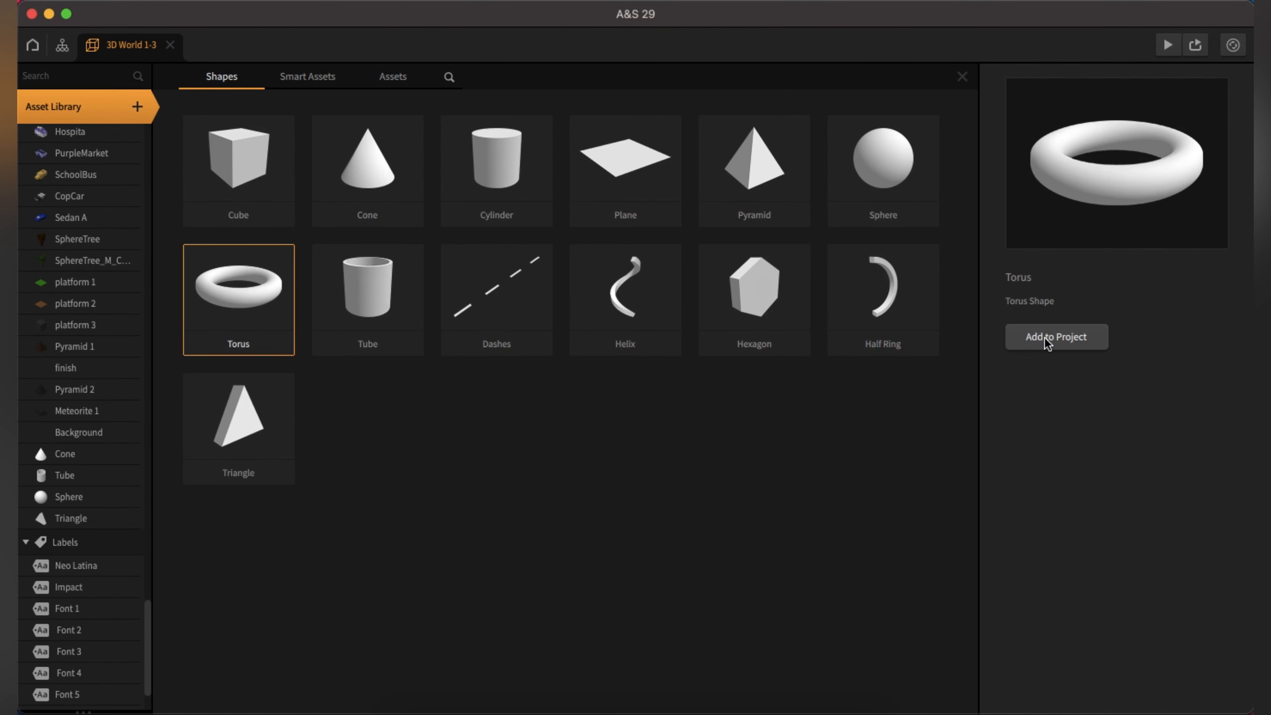
pyautogui.click(1045, 338)
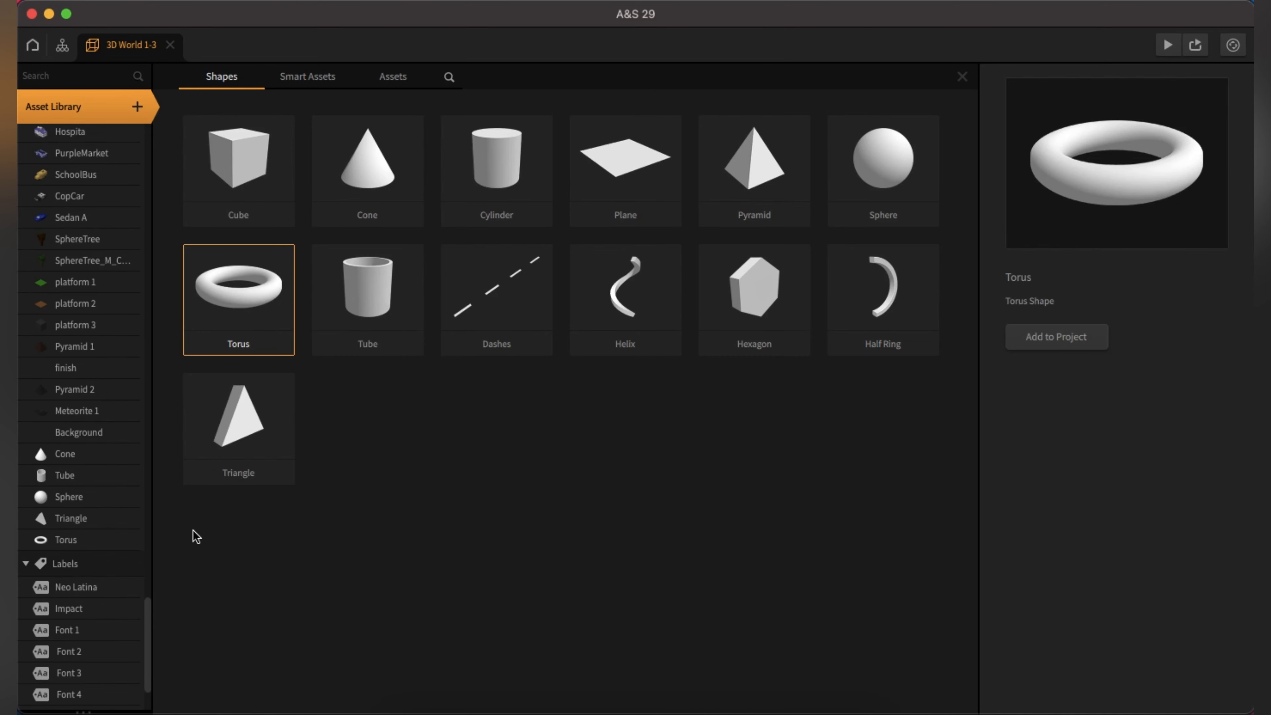
# Step: Open the Cone asset's node map and set its 3D Model position to Y 1.5 and Z -0.1
pyautogui.click(84, 112)
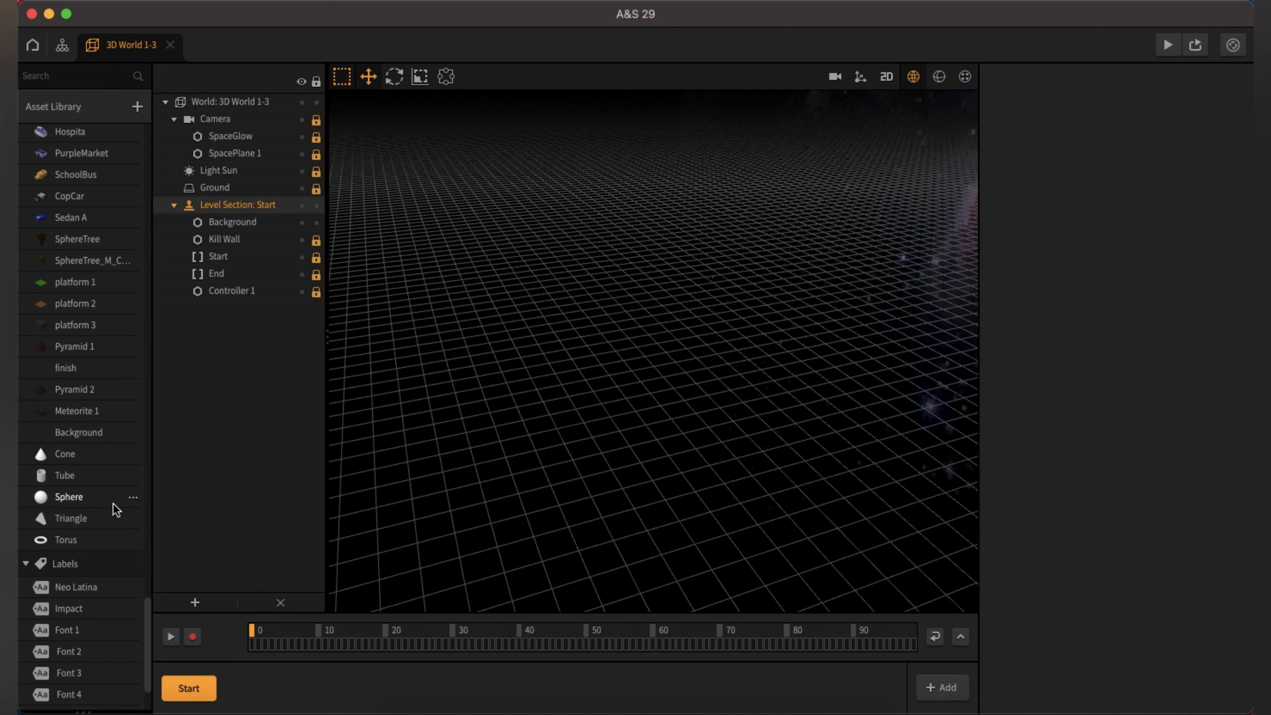
pyautogui.doubleClick(68, 457)
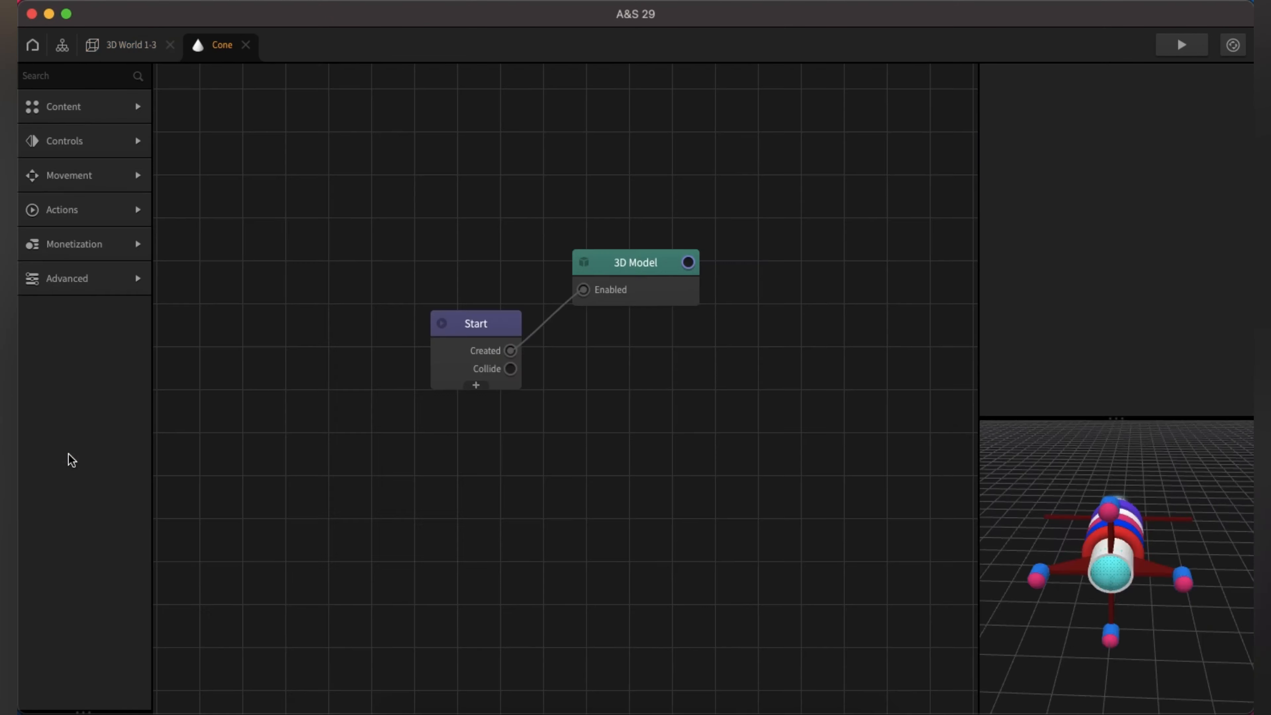
pyautogui.click(673, 295)
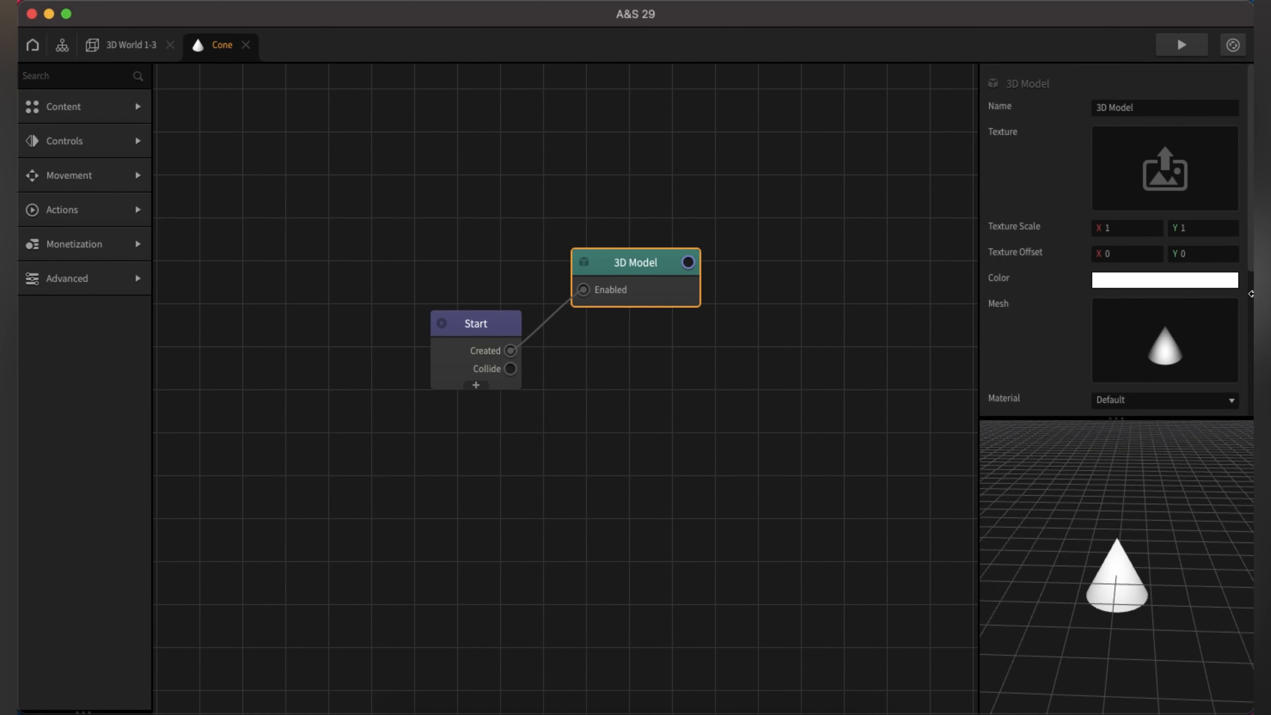
pyautogui.scroll(-5, 1249, 215)
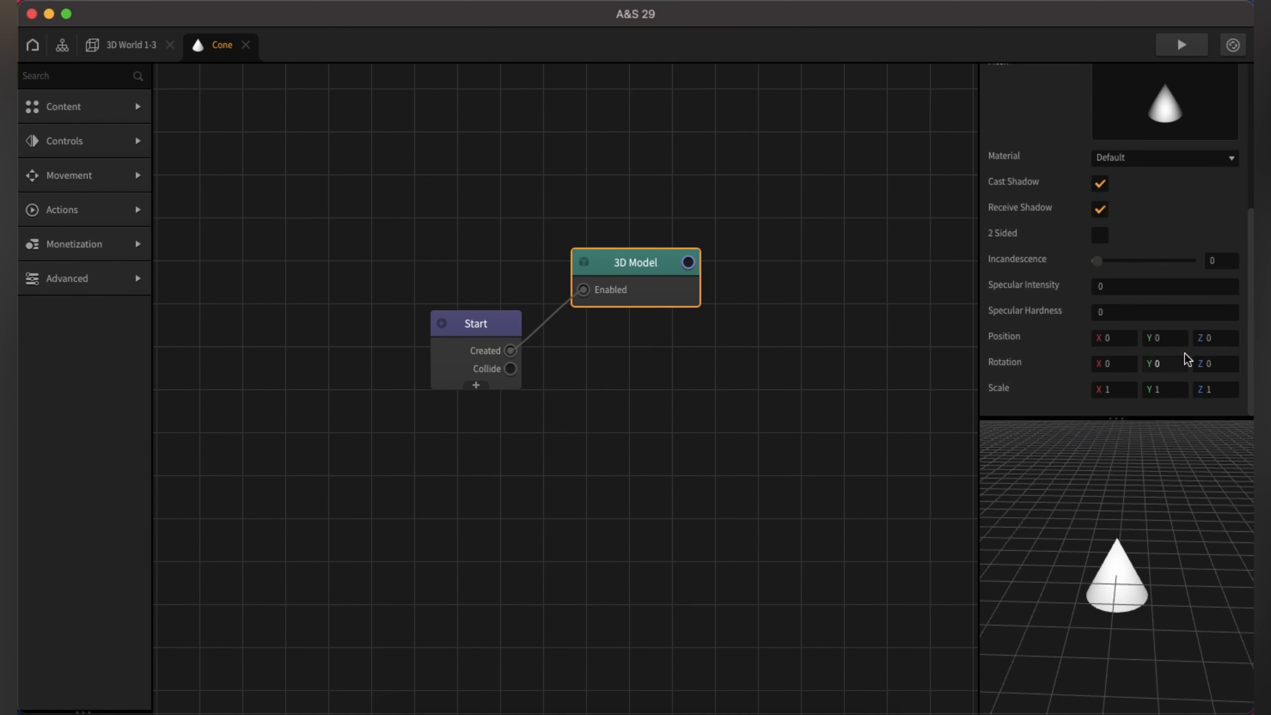
pyautogui.click(1160, 338)
pyautogui.write('1.5')
pyautogui.click(1076, 370)
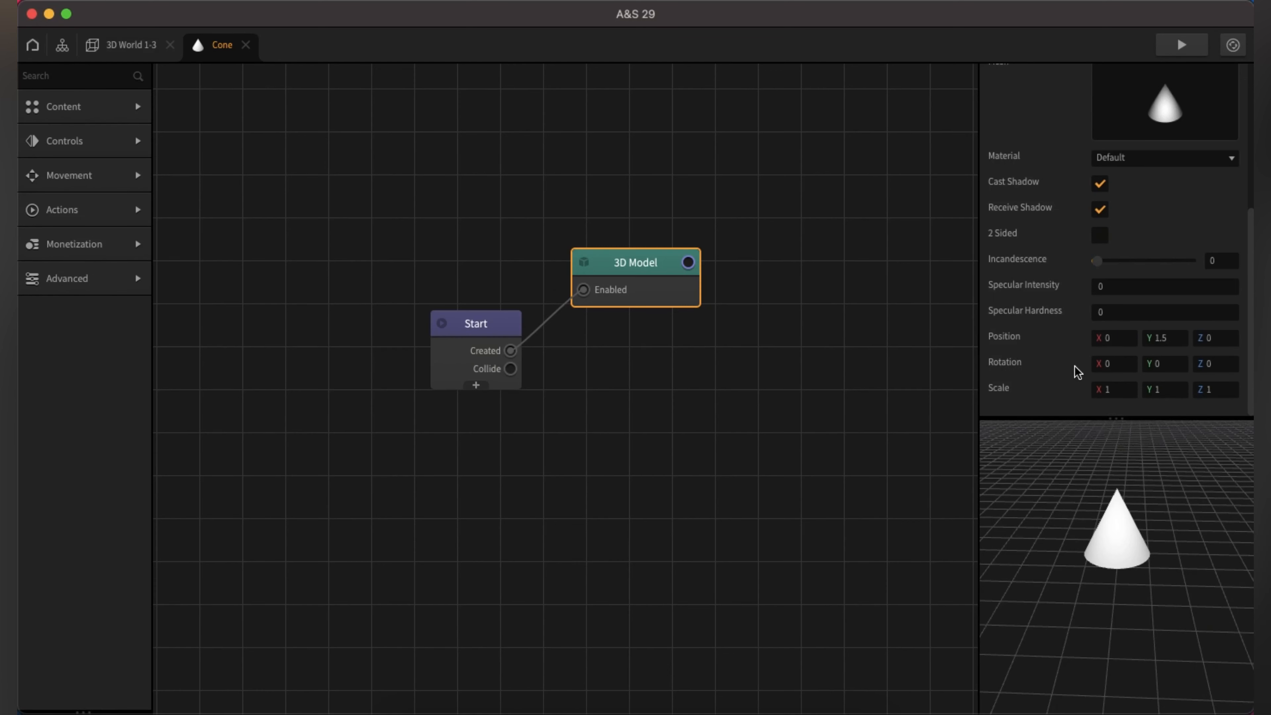
pyautogui.click(1234, 335)
pyautogui.write('-1')
# Step: Set the cone model's rotation to Y 90 and Z -90
pyautogui.click(1174, 364)
pyautogui.press('BackSpace')
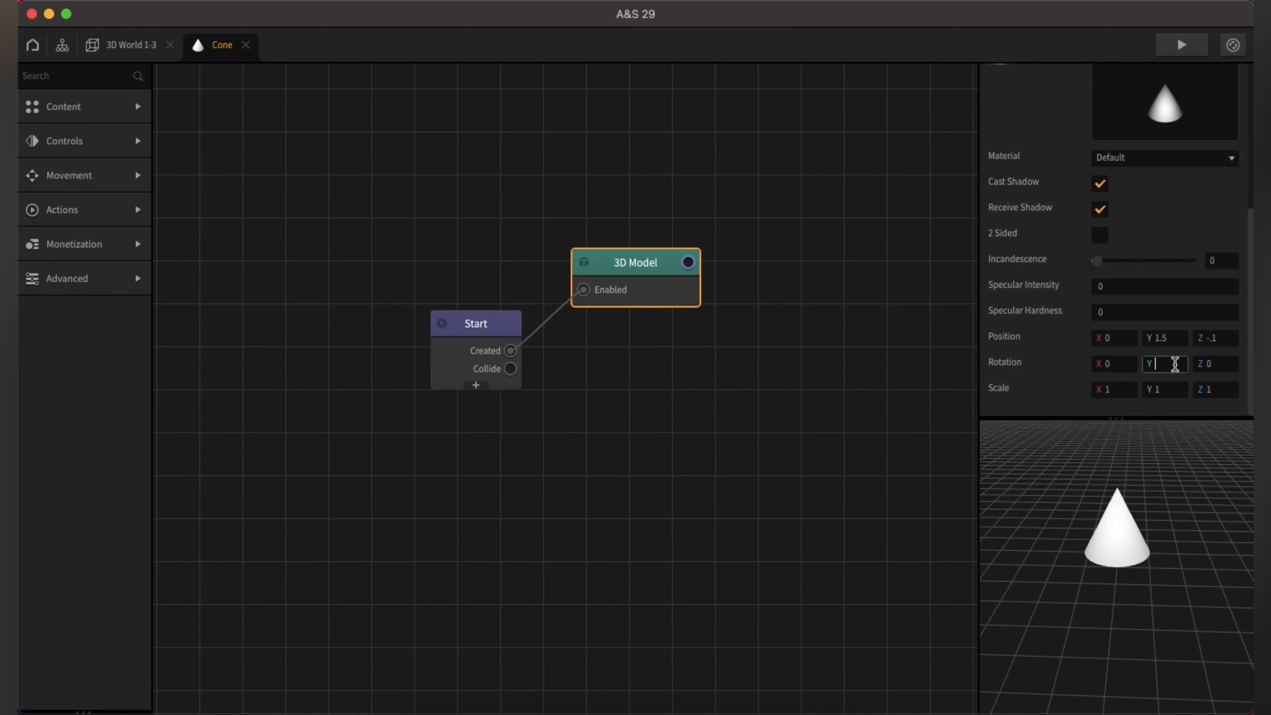
pyautogui.write('90')
pyautogui.click(1226, 365)
pyautogui.write('-9')
# Step: Scale the cone model to 0.5 on the X, Y and Z axes
pyautogui.click(1119, 390)
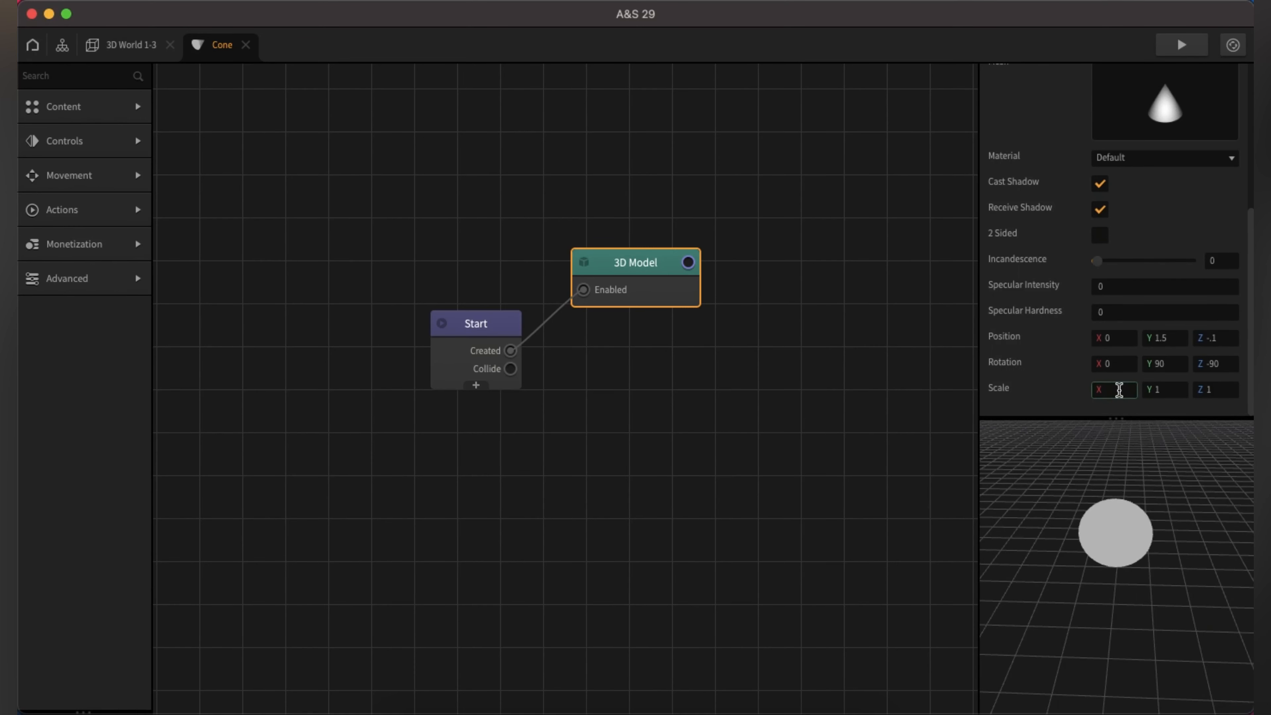
pyautogui.write('.5')
pyautogui.click(1165, 390)
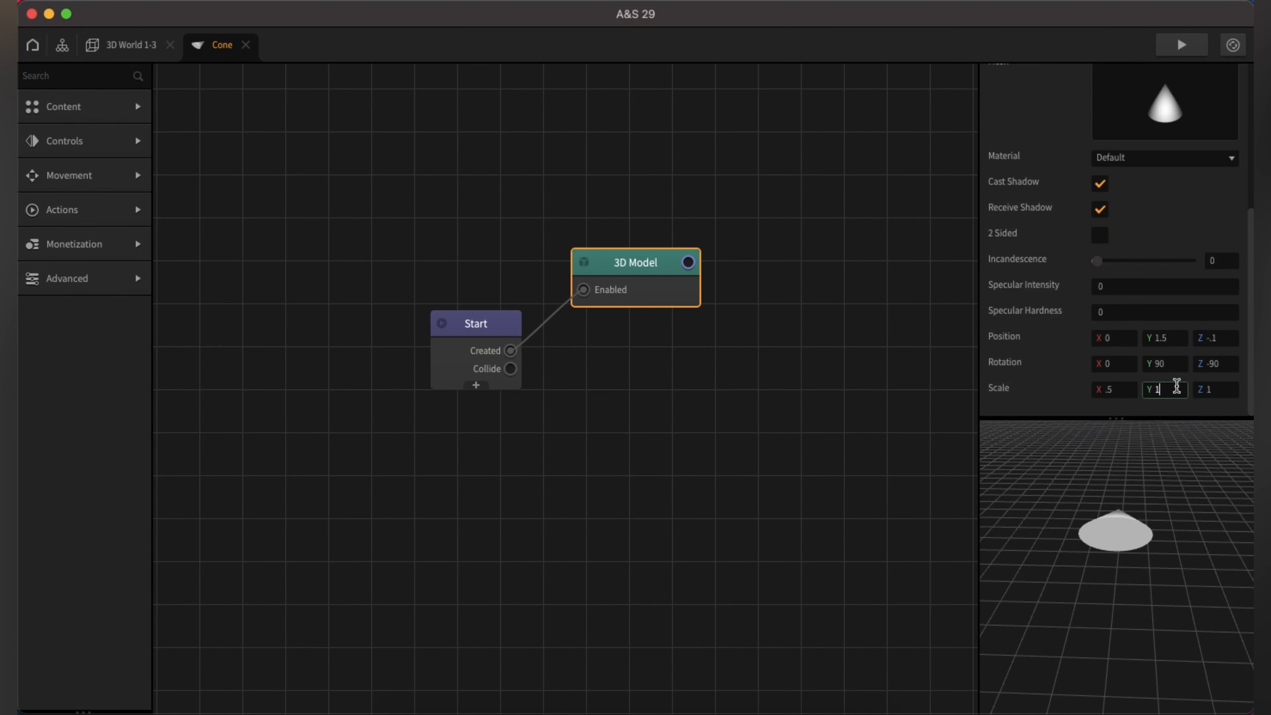
pyautogui.write('.5')
pyautogui.click(1230, 389)
pyautogui.write('.5')
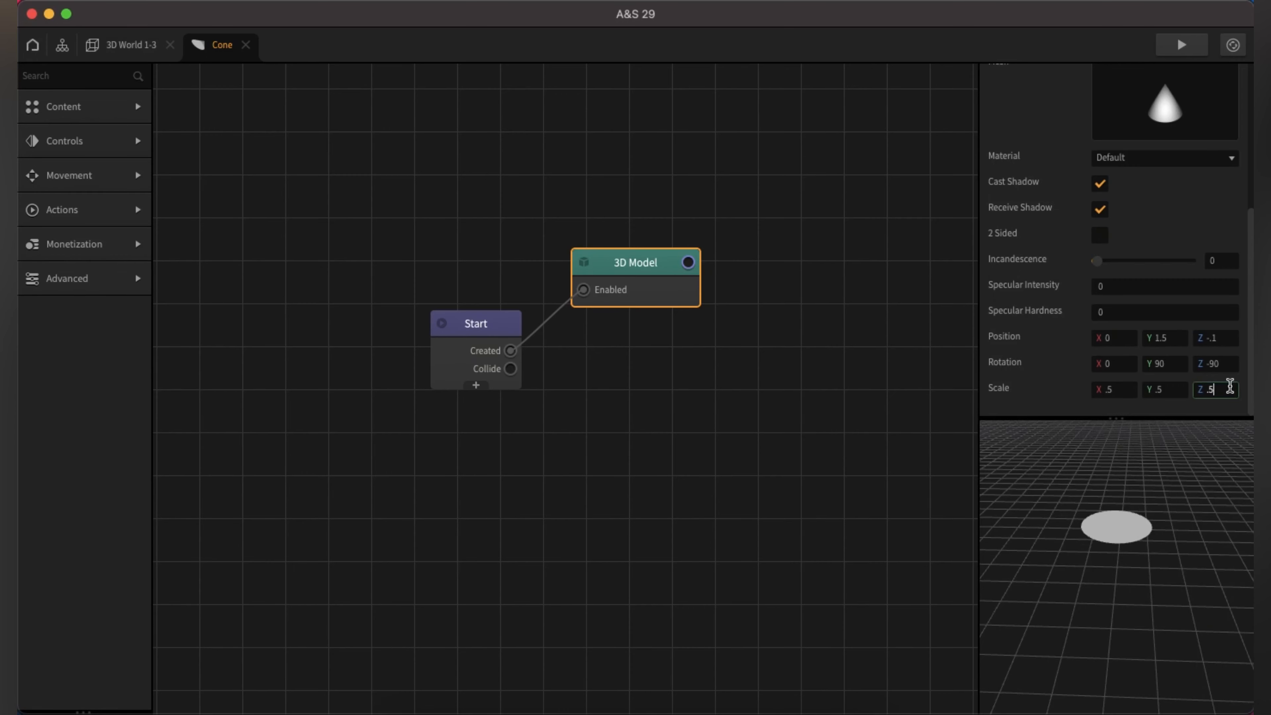
pyautogui.click(1032, 394)
pyautogui.moveTo(1072, 619); pyautogui.dragTo(1019, 675)
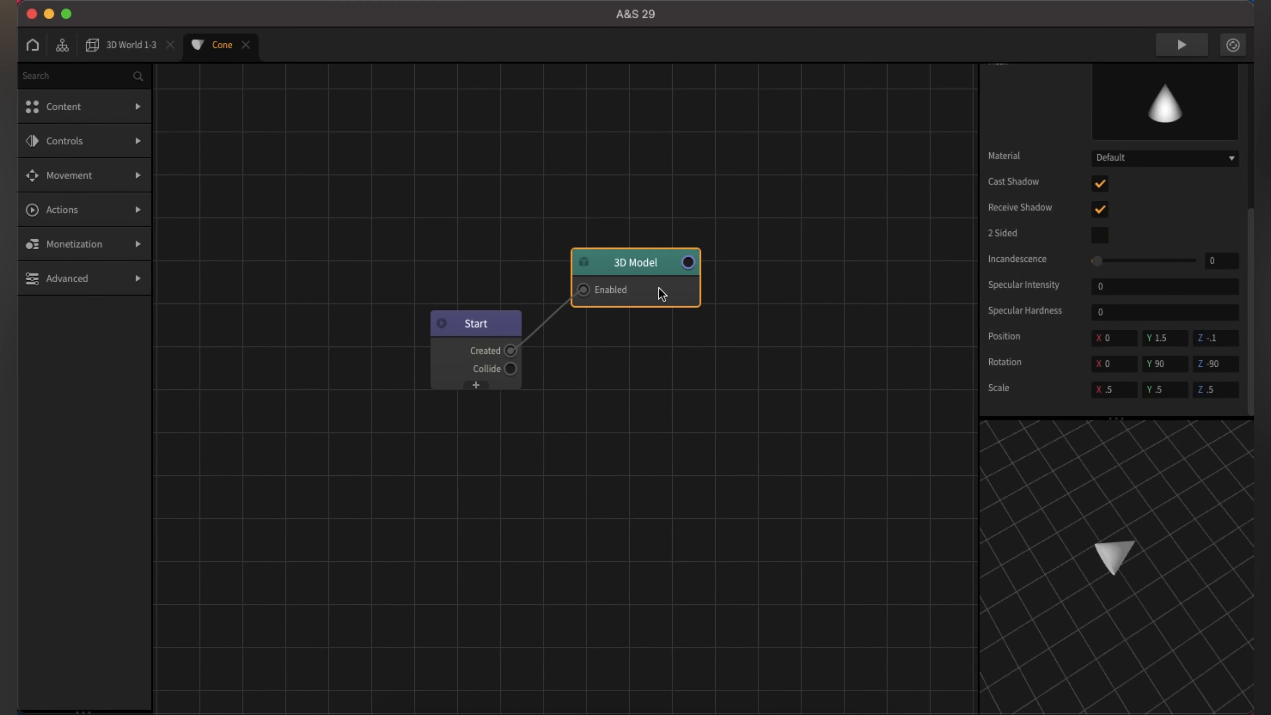
# Step: Duplicate the cone's 3D Model node, place the copy below the original and change its mesh to Torus.obj
pyautogui.press('super+d')
pyautogui.moveTo(797, 293); pyautogui.dragTo(658, 371)
pyautogui.click(1210, 316)
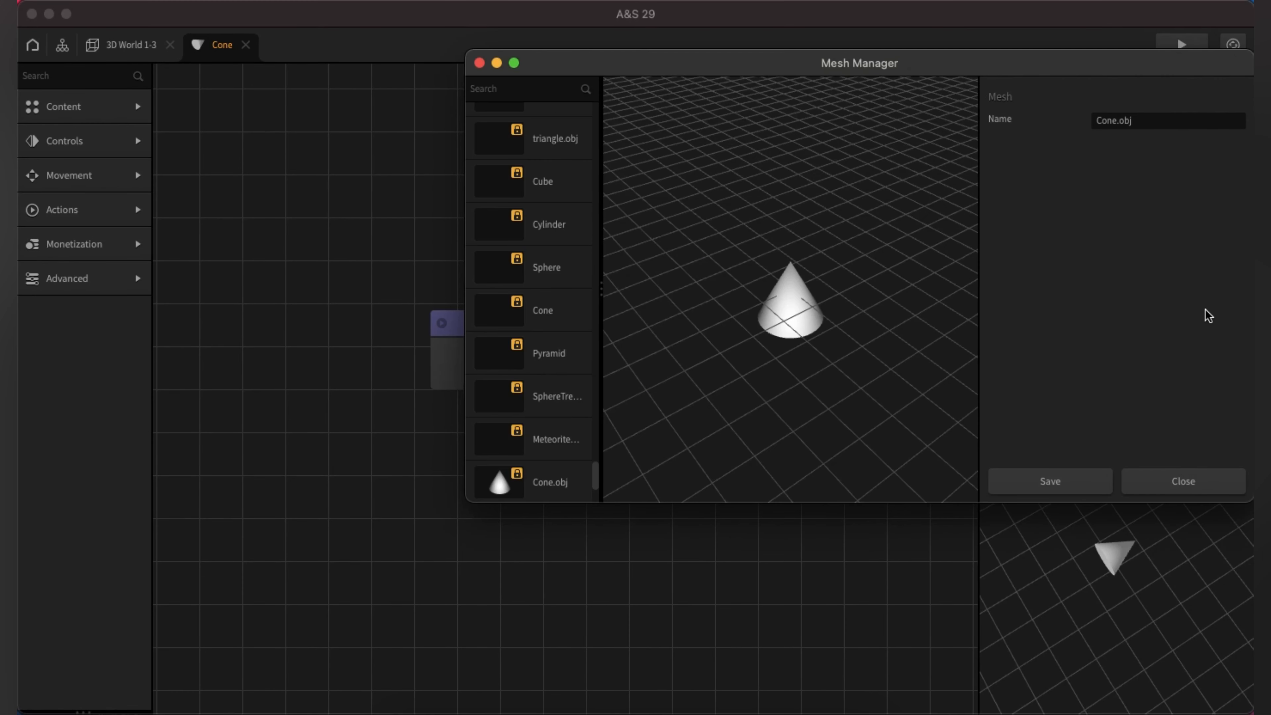
pyautogui.scroll(-5, 595, 482)
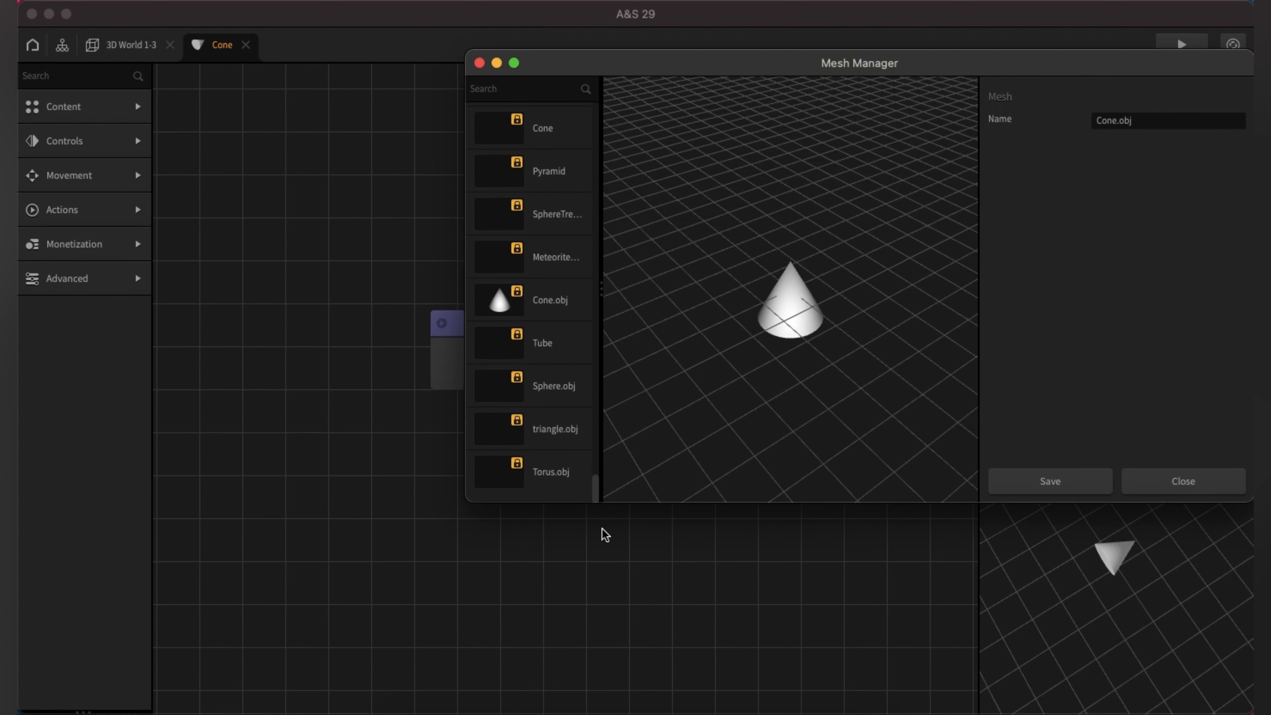
pyautogui.click(502, 475)
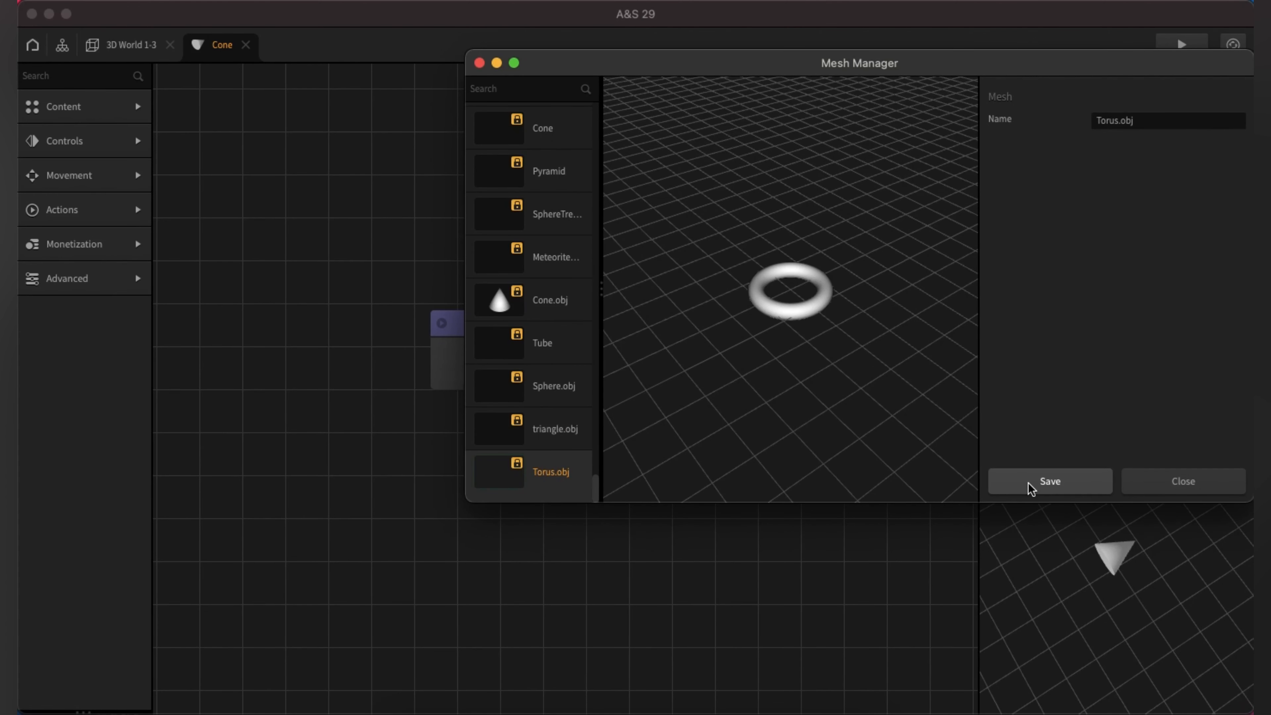
pyautogui.click(1049, 482)
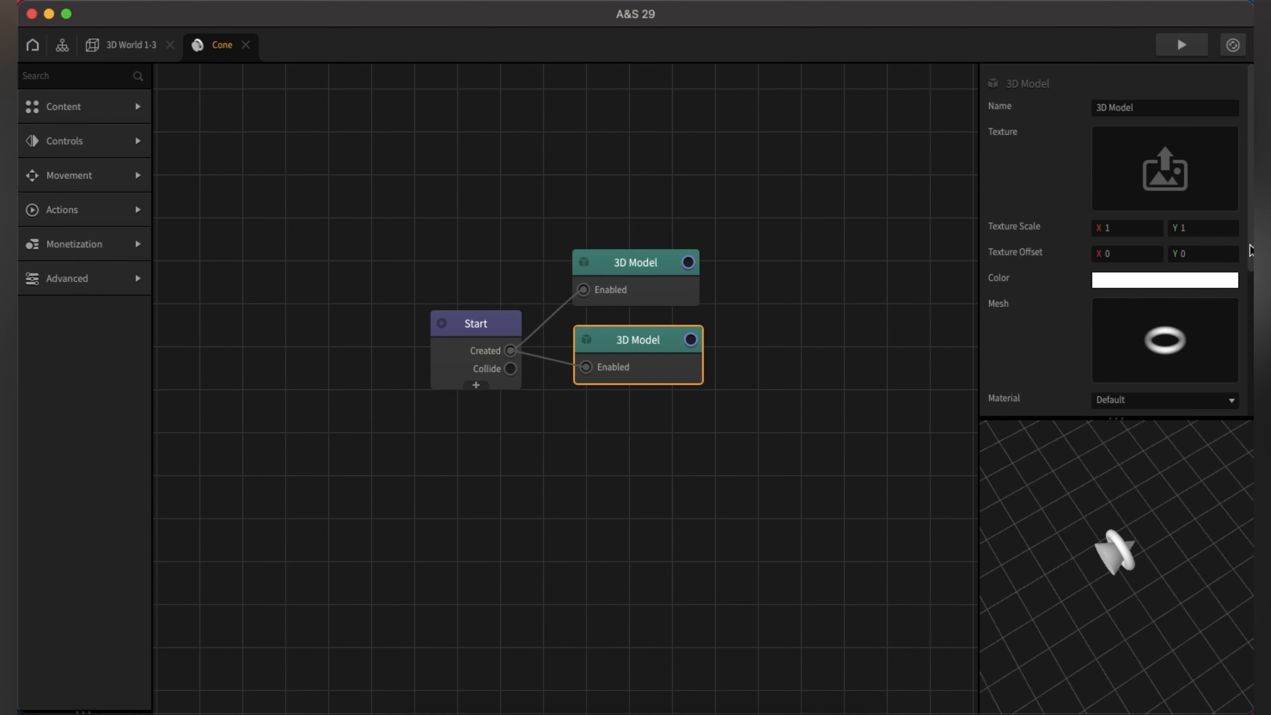
# Step: Set the torus model's Z position to 0.5 so the ring sits at the cone's base
pyautogui.moveTo(1249, 251); pyautogui.dragTo(1241, 363)
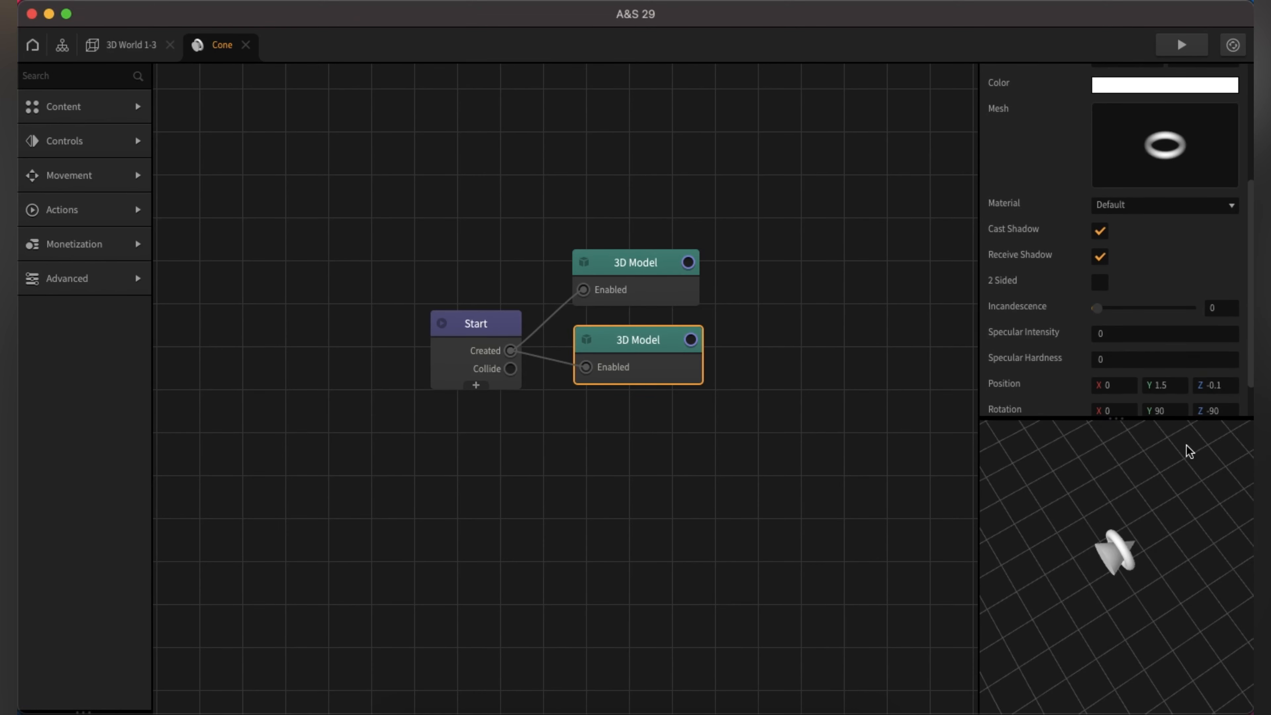
pyautogui.moveTo(1131, 559)
pyautogui.mouseDown()
pyautogui.moveTo(1149, 576)
pyautogui.moveTo(1140, 560)
pyautogui.moveTo(1069, 559)
pyautogui.moveTo(1130, 571)
pyautogui.mouseUp()
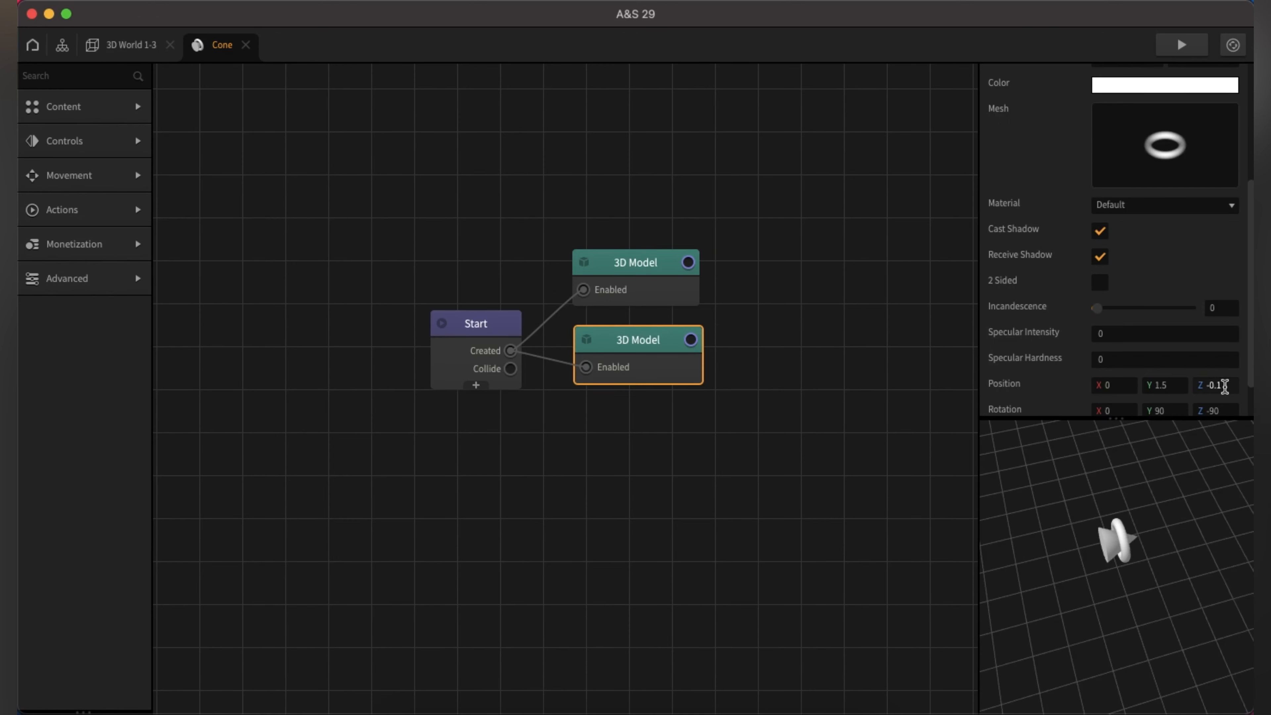
pyautogui.moveTo(1137, 570); pyautogui.dragTo(1171, 571)
pyautogui.click(1226, 386)
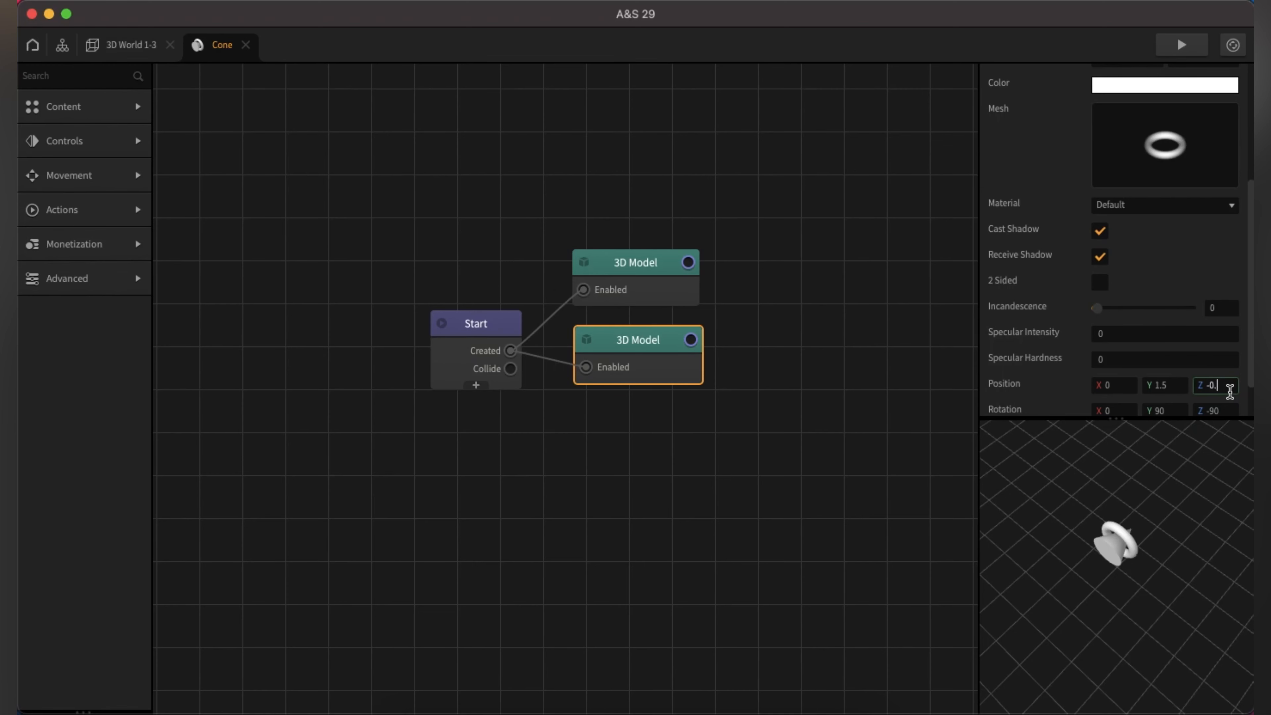
pyautogui.press('BackSpace')
pyautogui.press('BackSpace')
pyautogui.press('BackSpace')
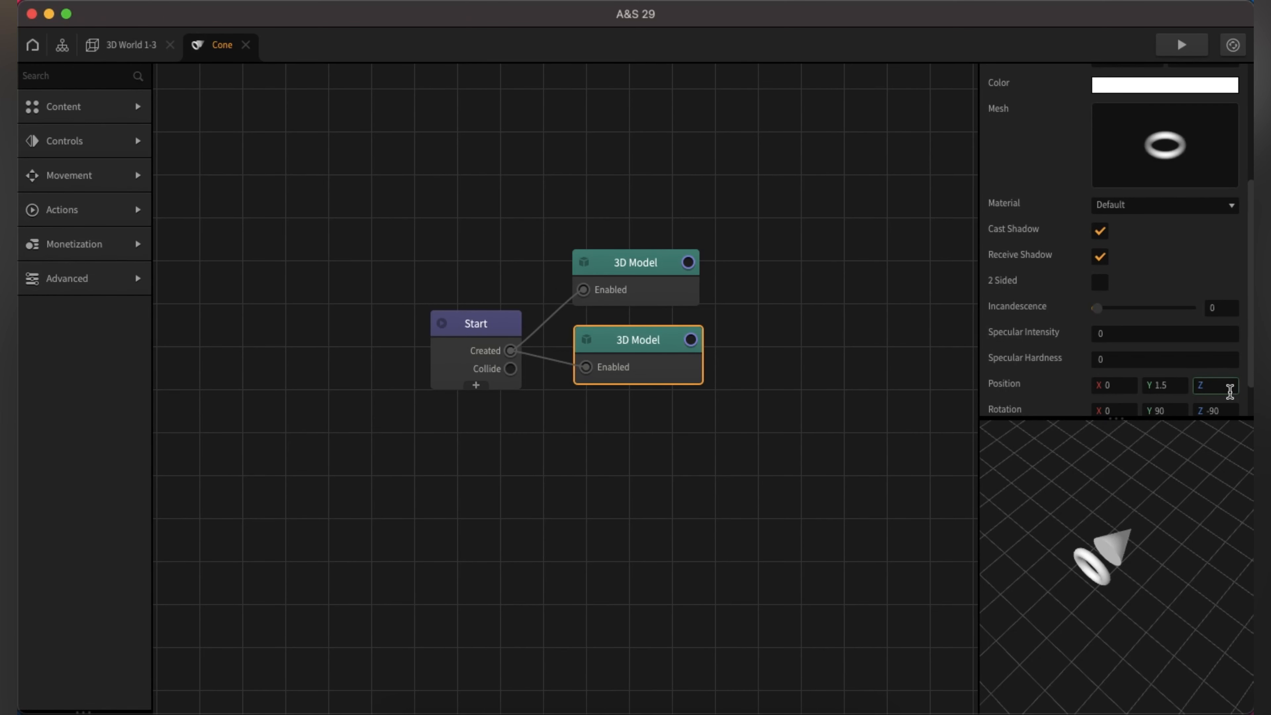
pyautogui.write('.5')
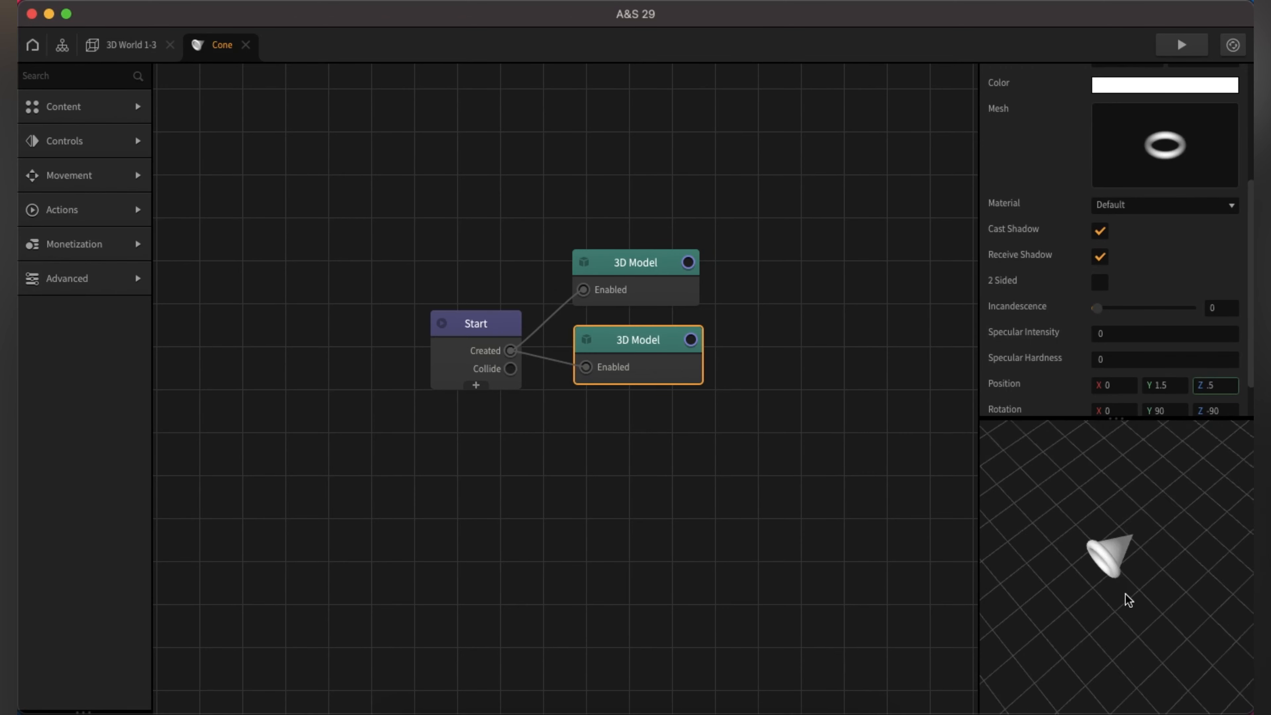
pyautogui.moveTo(1123, 597); pyautogui.dragTo(1064, 559)
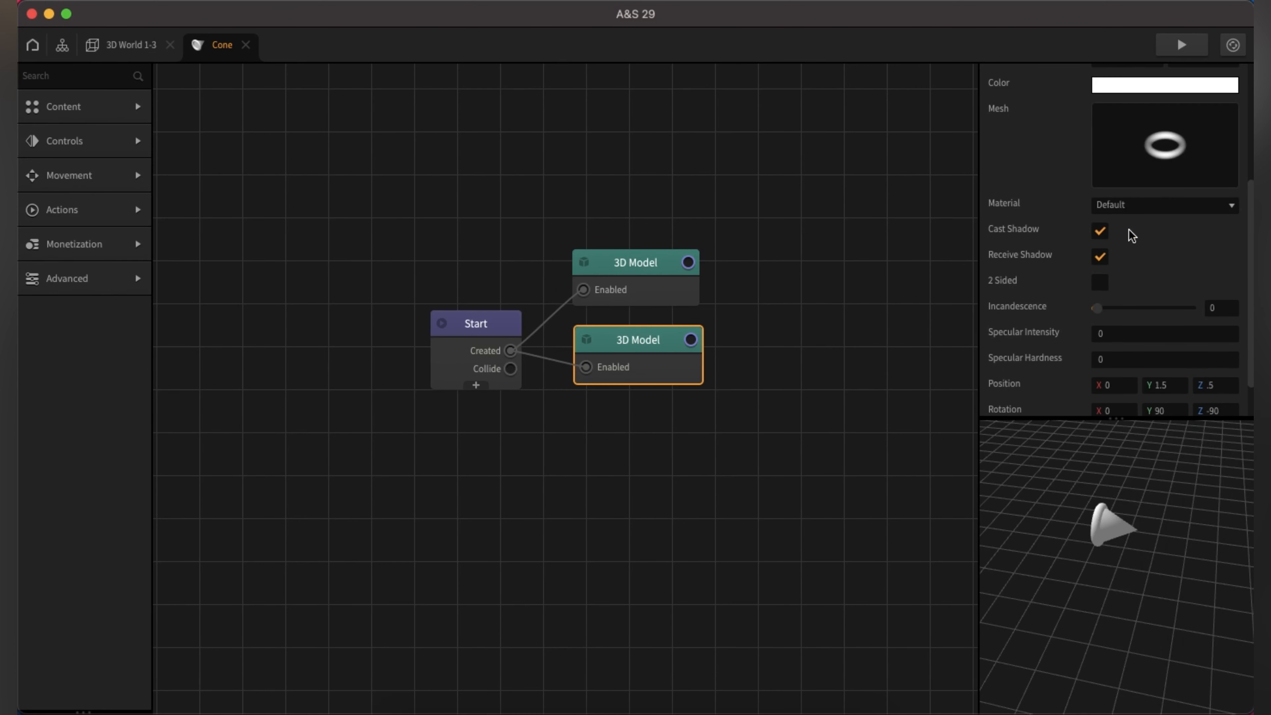
# Step: Color the torus model Strawberry pink
pyautogui.click(1185, 86)
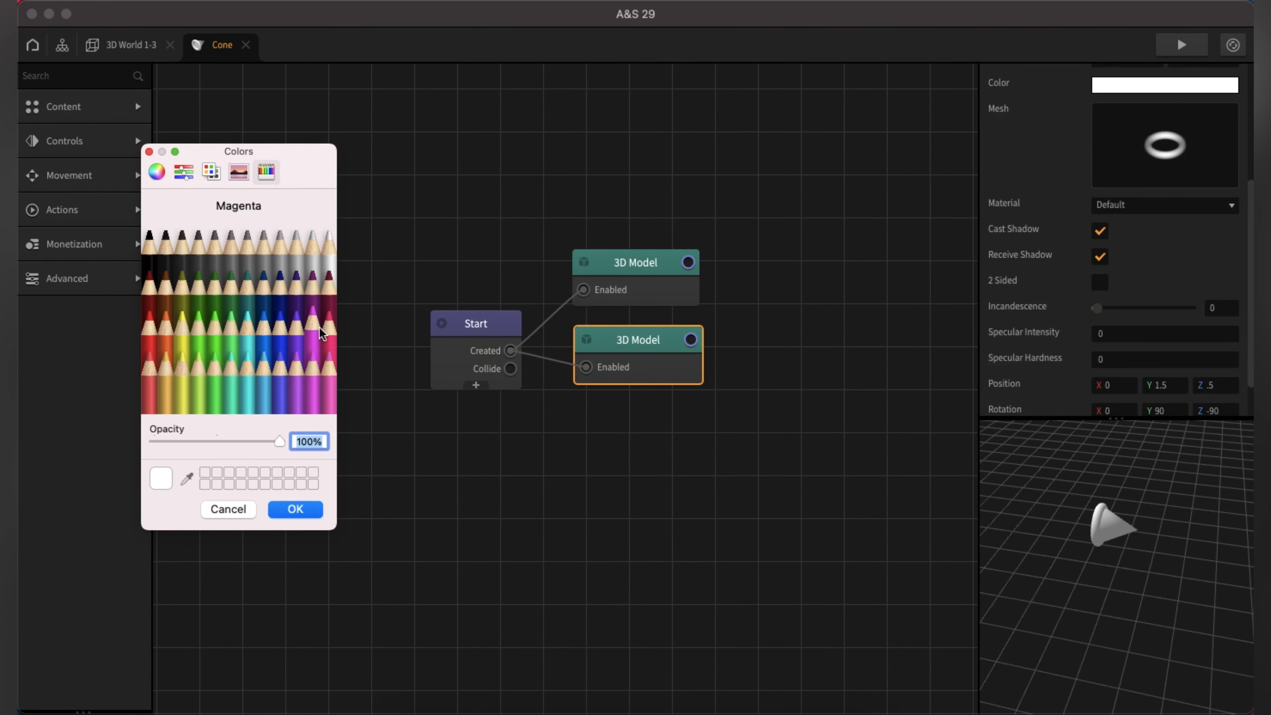
pyautogui.click(327, 328)
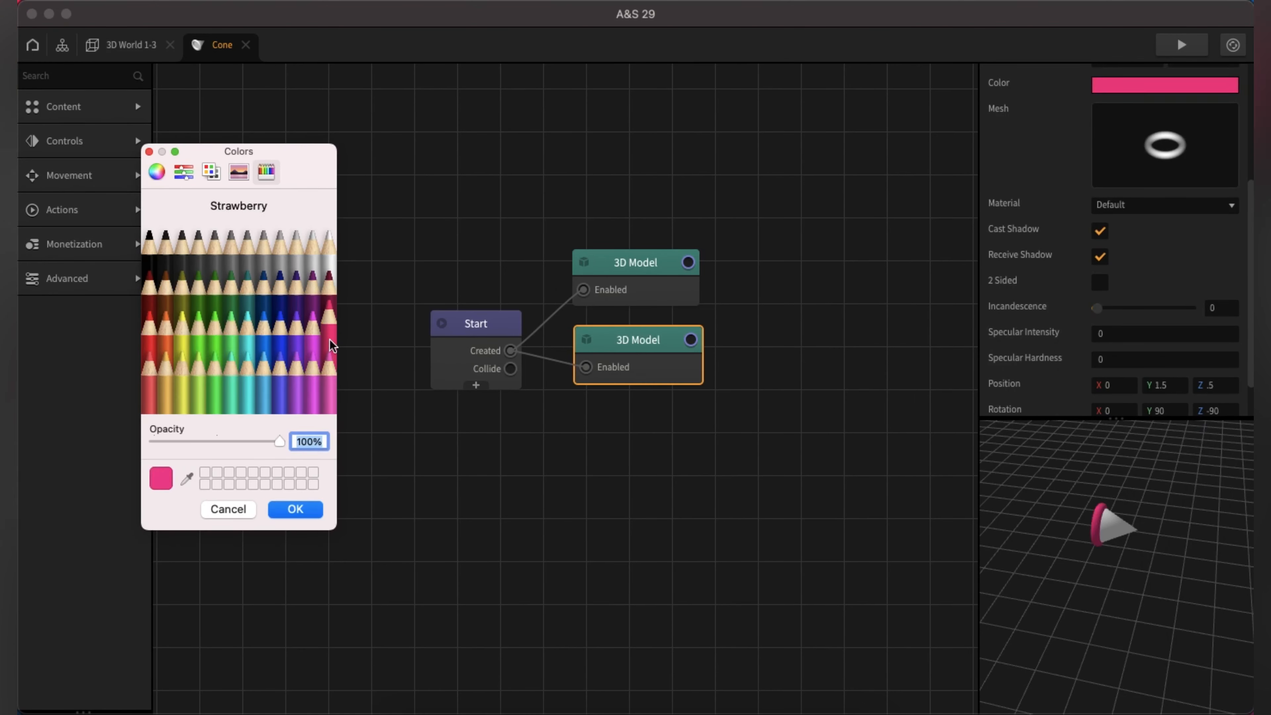
pyautogui.click(309, 510)
pyautogui.moveTo(1052, 630); pyautogui.dragTo(1103, 613)
# Step: Duplicate the pink torus node below the original and color the copy Aqua blue
pyautogui.press('super+d')
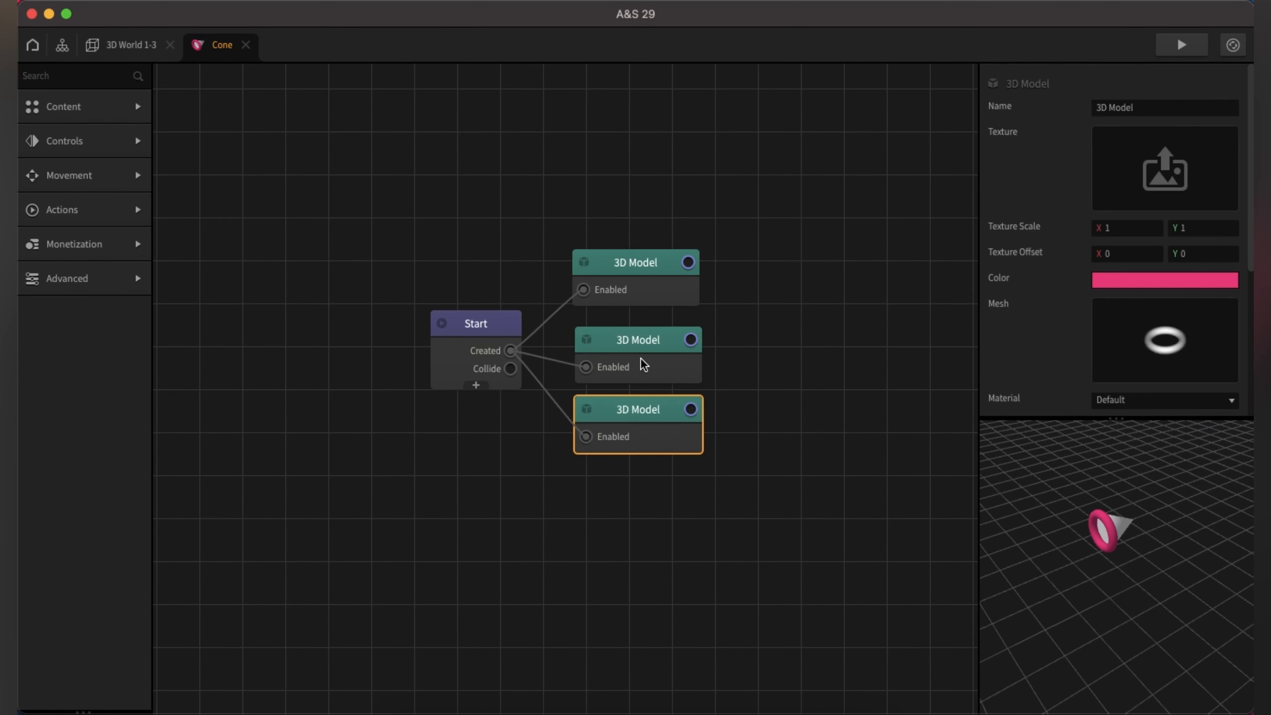
pyautogui.click(1198, 286)
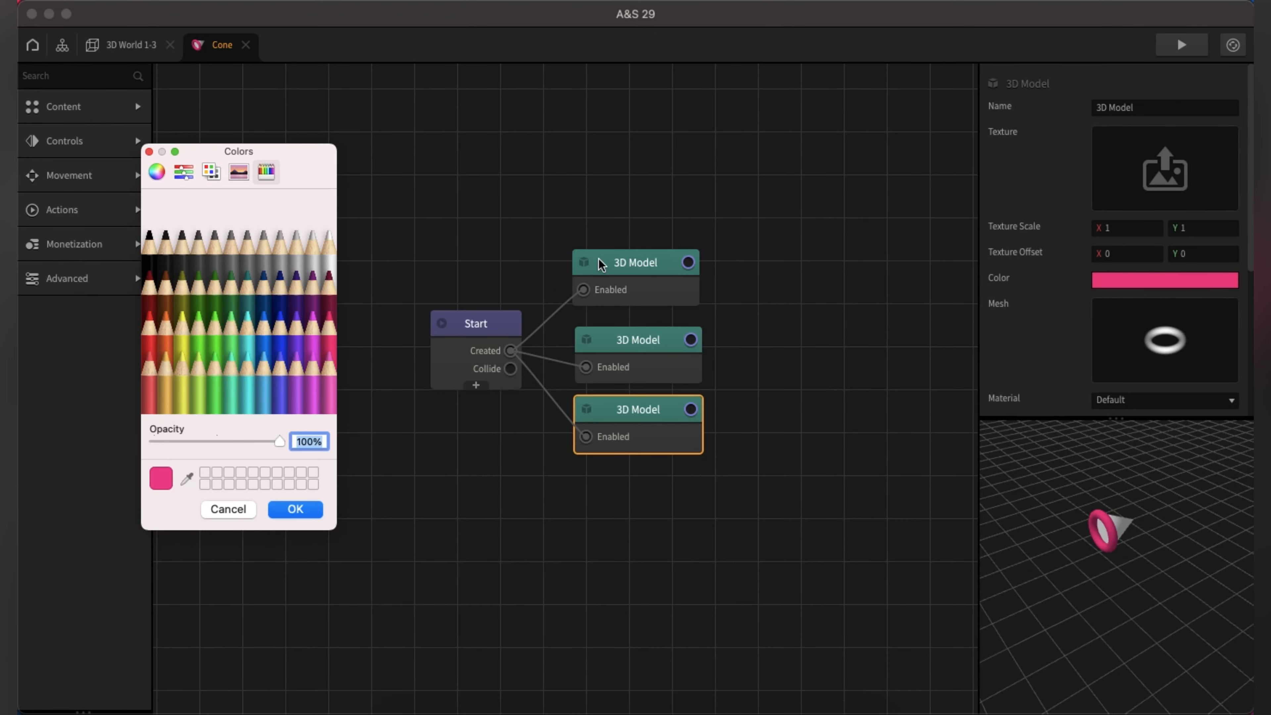
pyautogui.click(263, 333)
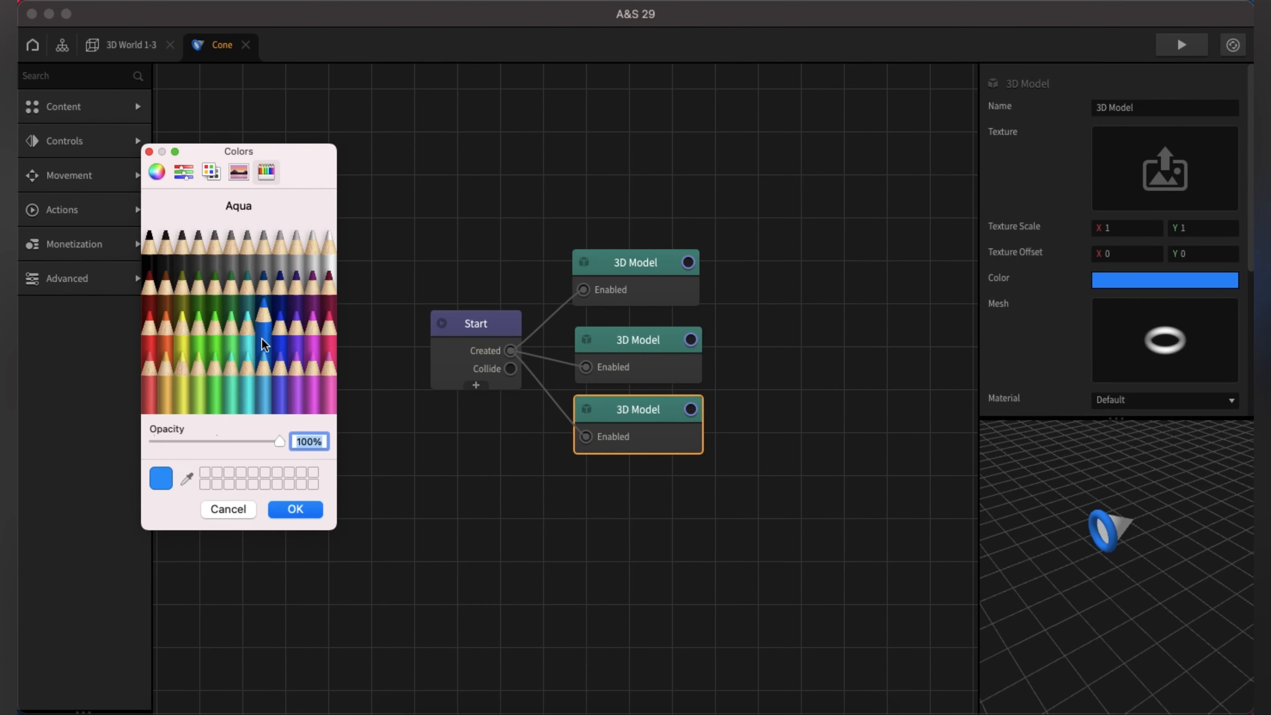
pyautogui.click(295, 509)
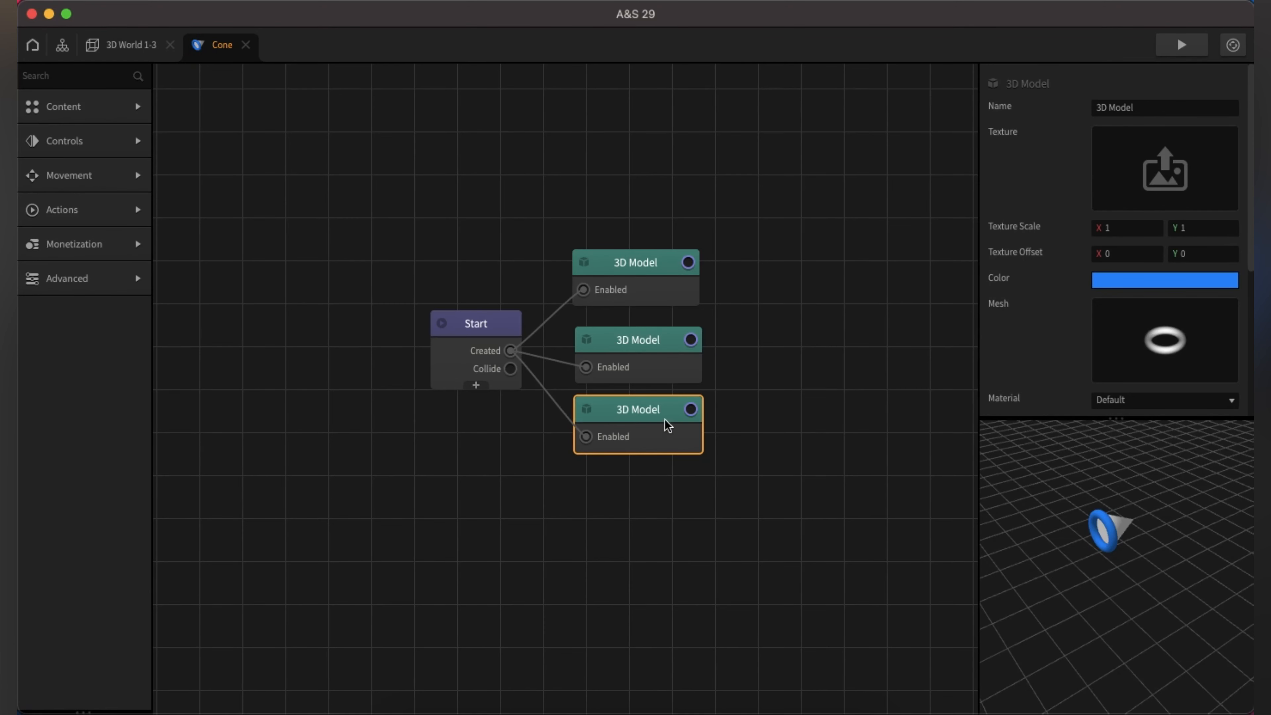
# Step: Set the blue torus model's Z position to 1, behind the pink ring
pyautogui.scroll(-5, 1205, 320)
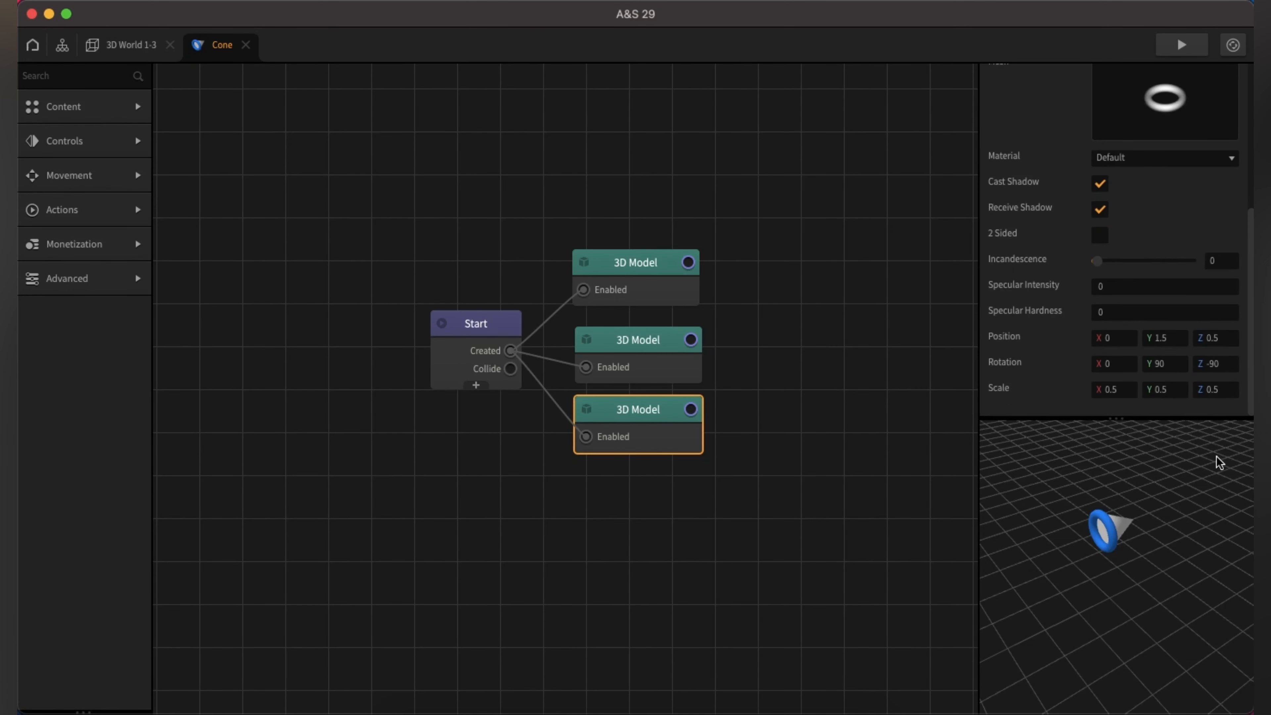
pyautogui.click(1222, 340)
pyautogui.press('BackSpace')
pyautogui.press('BackSpace')
pyautogui.press('BackSpace')
pyautogui.write('1')
pyautogui.click(1058, 376)
pyautogui.moveTo(1100, 483); pyautogui.dragTo(1110, 575)
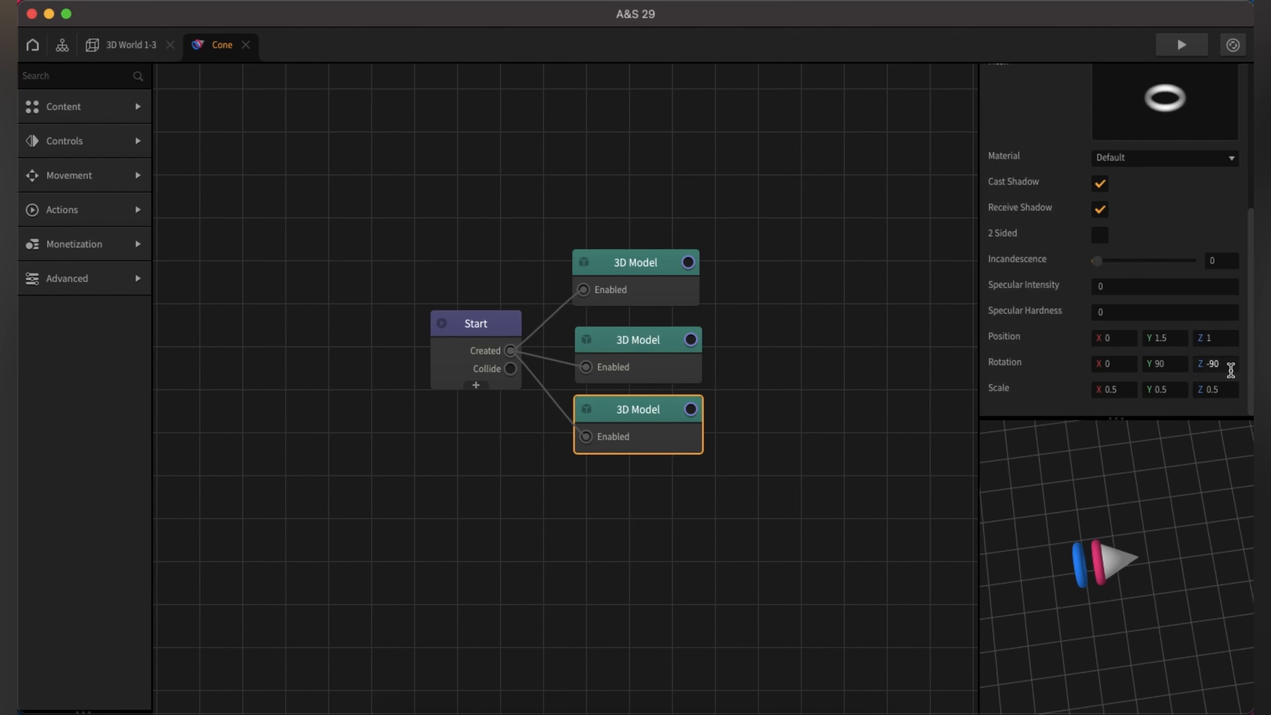
# Step: Set the blue torus model's Z position to 0.8 so it sits close behind the pink ring
pyautogui.click(1228, 334)
pyautogui.write('.8')
pyautogui.click(1071, 372)
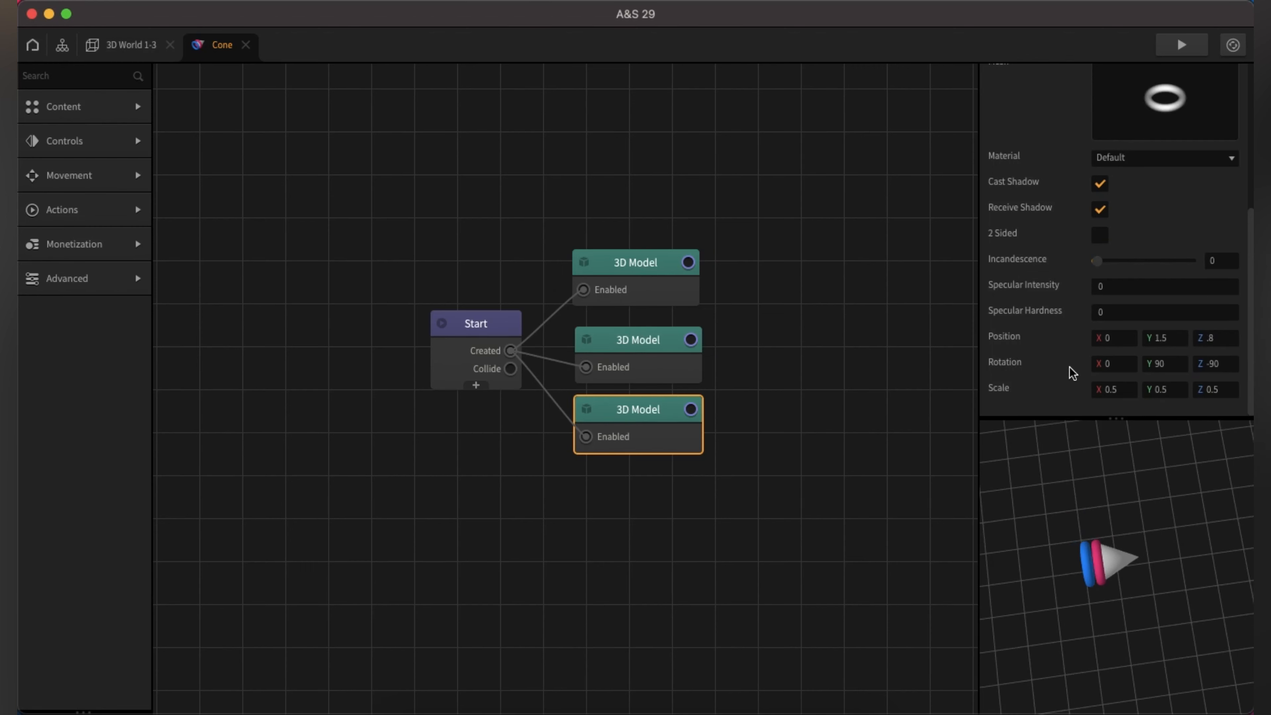
pyautogui.moveTo(1088, 509); pyautogui.dragTo(1126, 581)
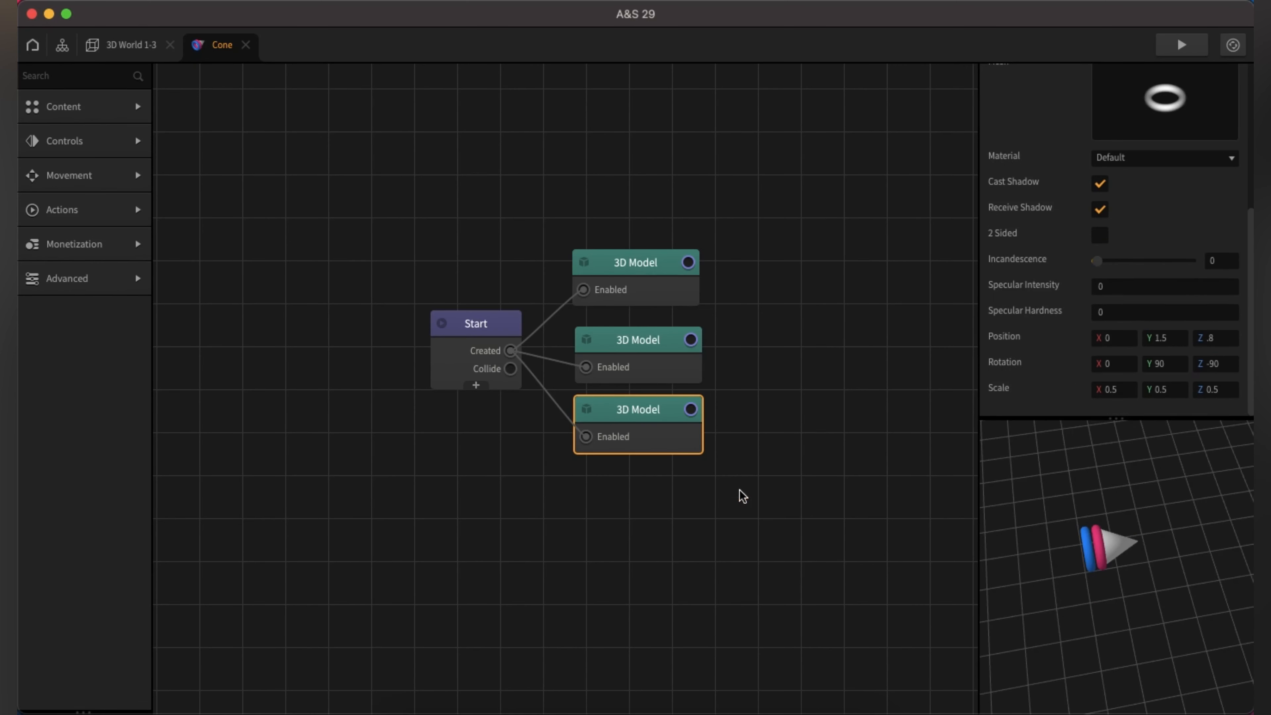
# Step: Duplicate the blue torus node below the original and color the copy Snow white
pyautogui.press('super+d')
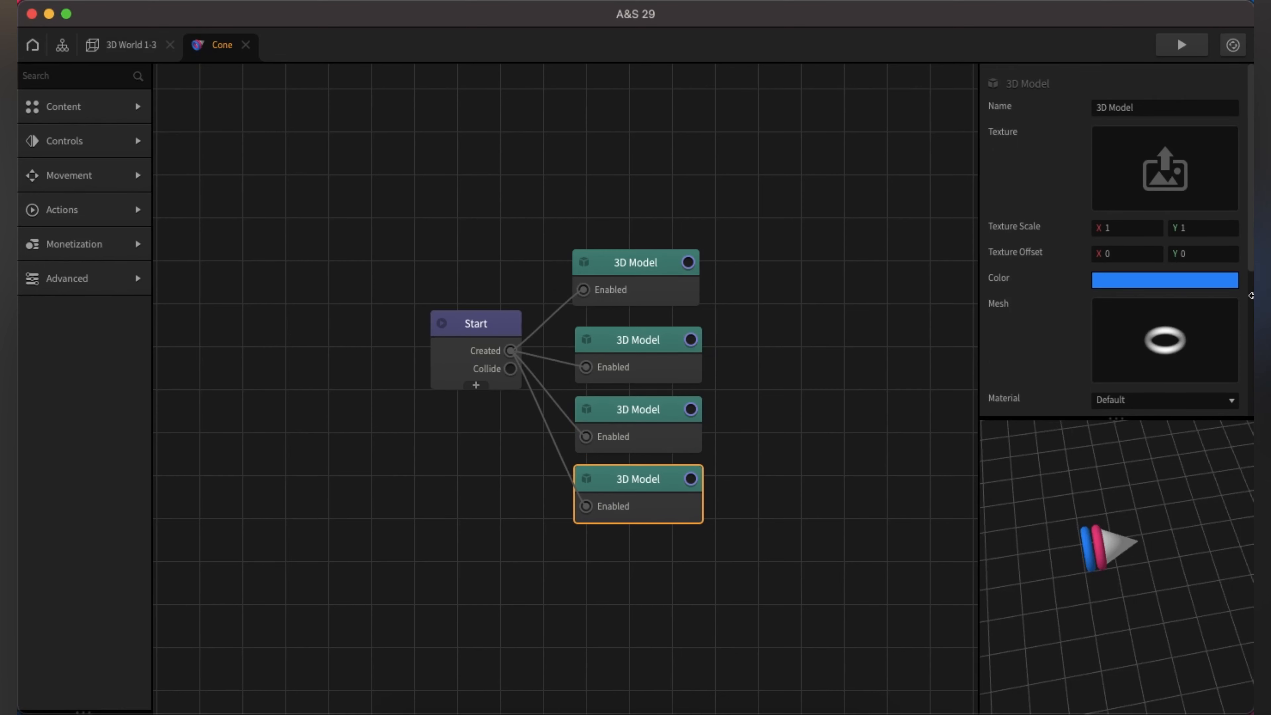
pyautogui.click(1175, 289)
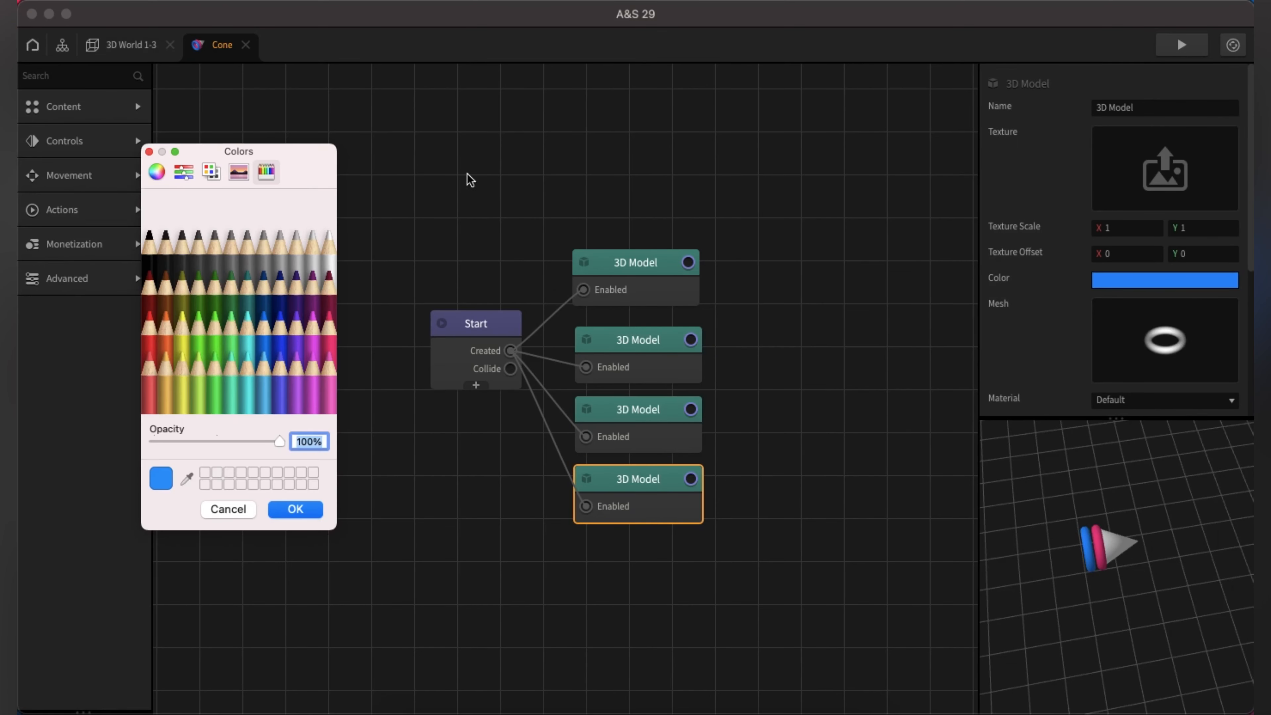
pyautogui.click(326, 255)
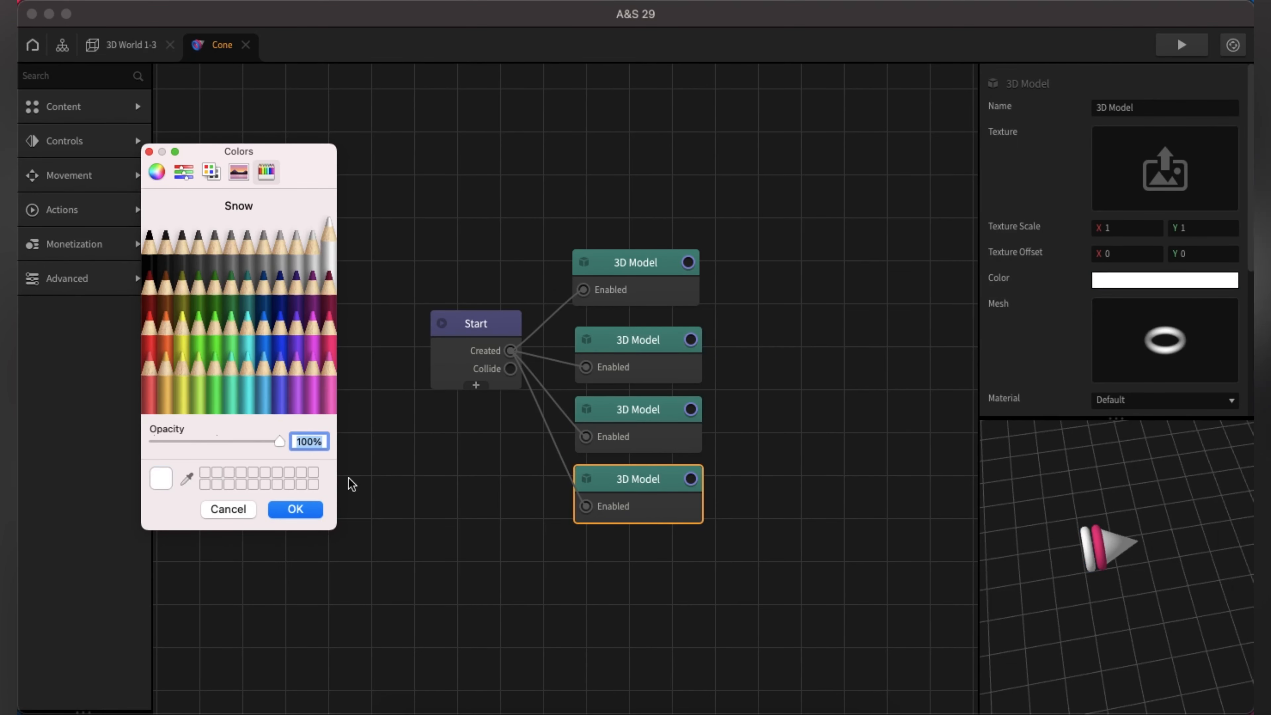
pyautogui.click(295, 509)
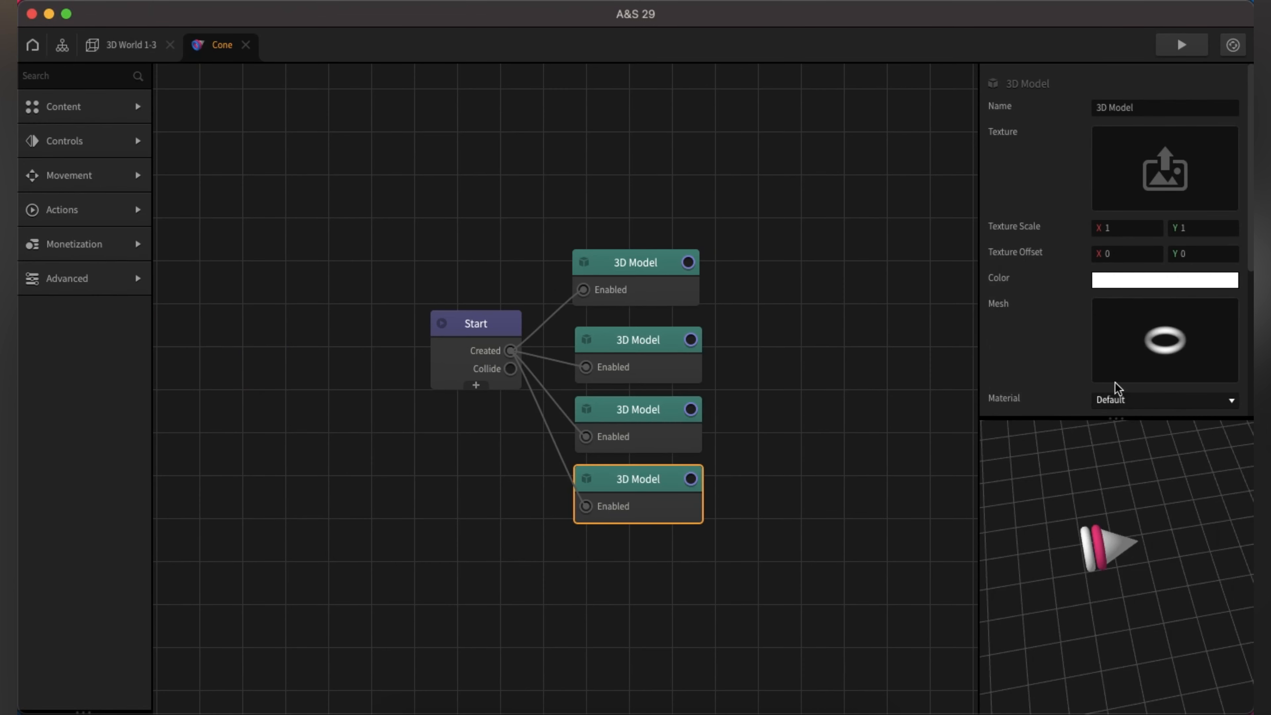
# Step: Set the white torus model's Z position to 1.1, behind the blue ring
pyautogui.moveTo(1250, 220); pyautogui.dragTo(1230, 448)
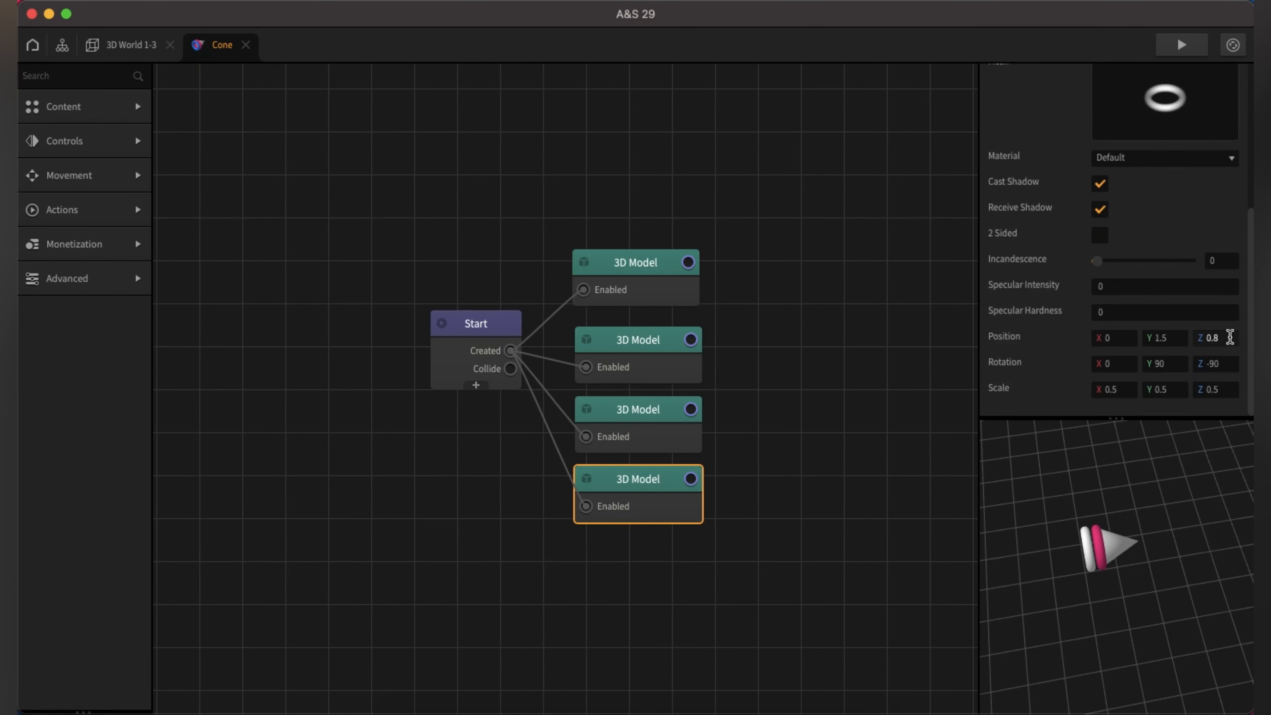
pyautogui.click(1230, 336)
pyautogui.press('BackSpace')
pyautogui.press('BackSpace')
pyautogui.press('BackSpace')
pyautogui.write('1.1')
pyautogui.press('Return')
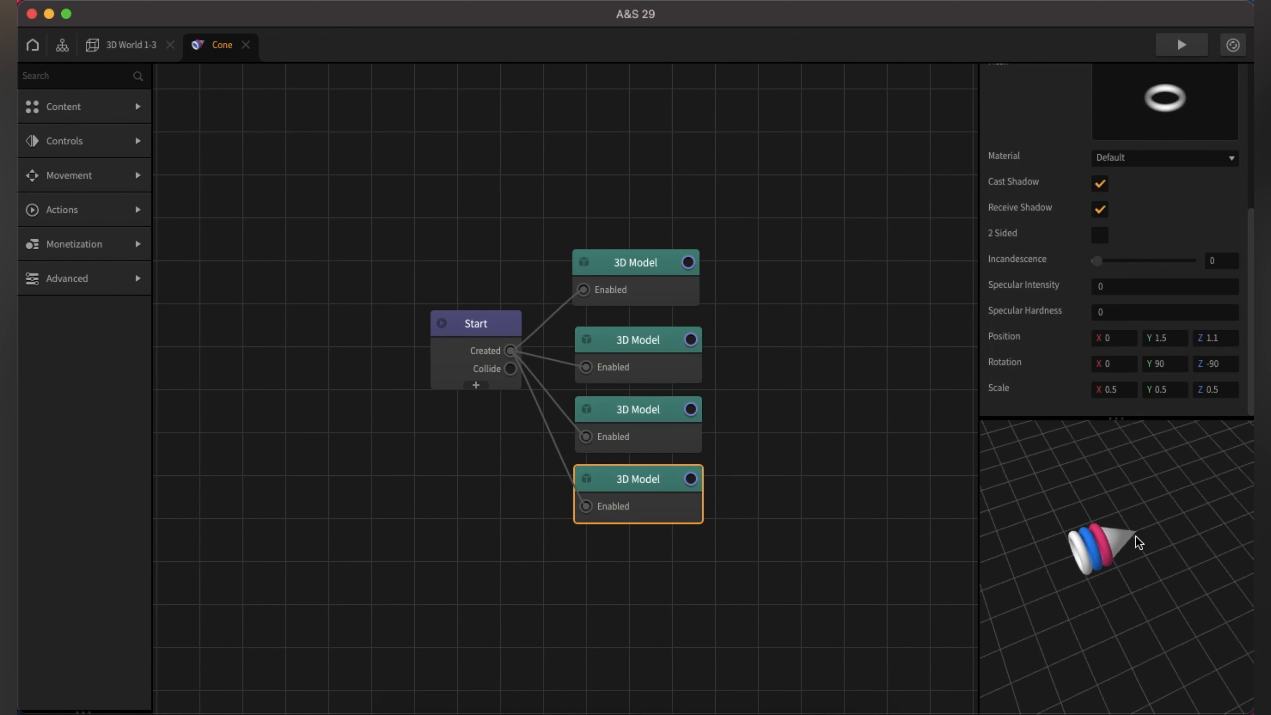
pyautogui.moveTo(1135, 536); pyautogui.dragTo(1126, 529)
# Step: Duplicate the white torus node and set the copy's Z position to 1.4
pyautogui.moveTo(663, 514); pyautogui.dragTo(664, 513)
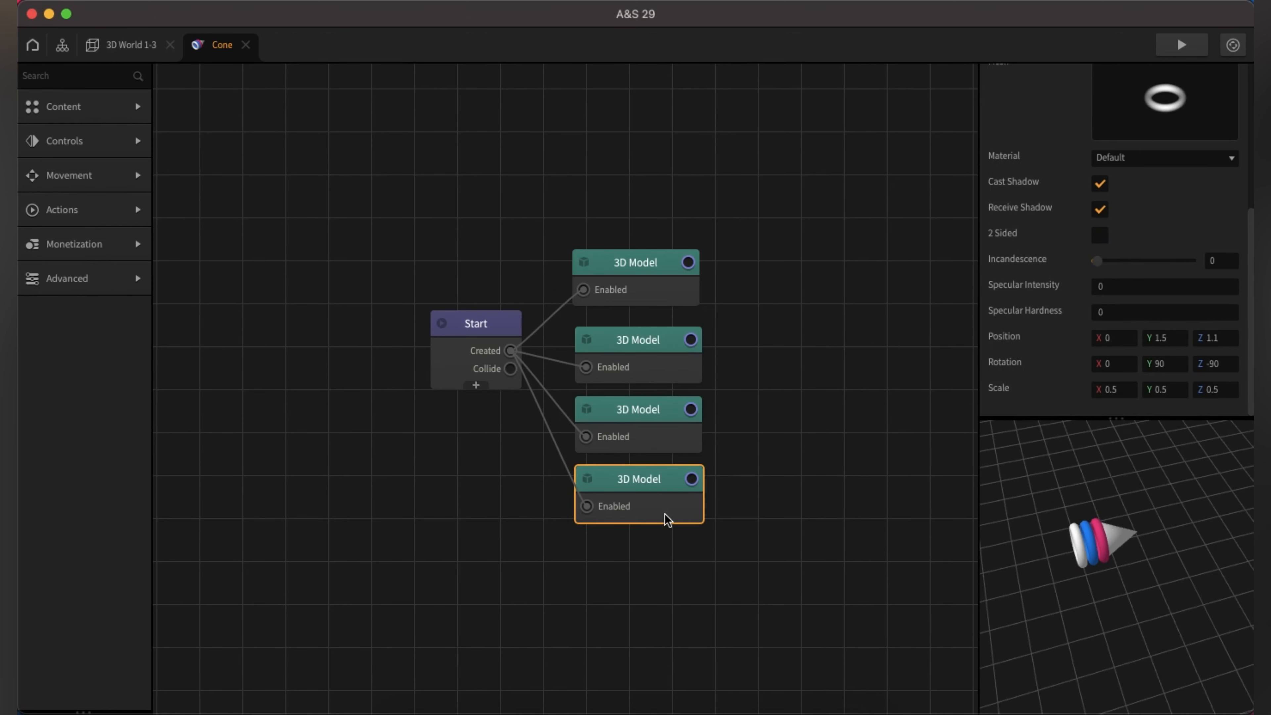
pyautogui.press('super+d')
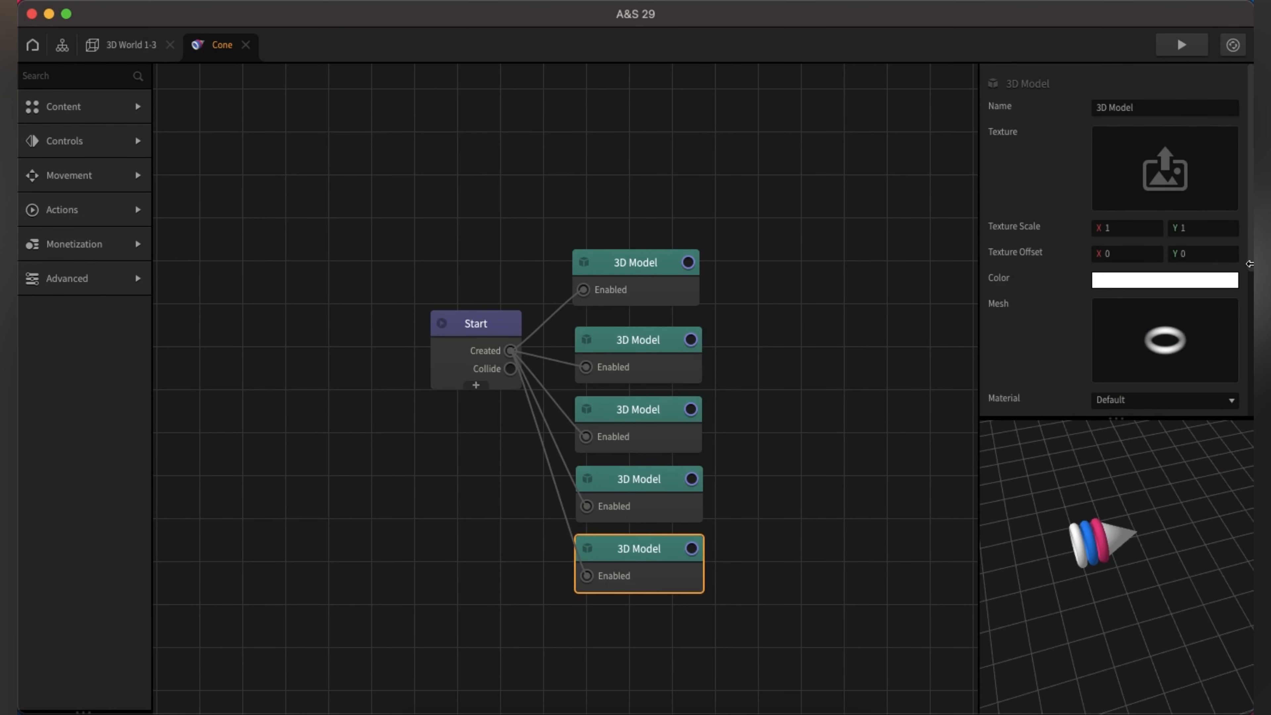
pyautogui.scroll(-5, 1231, 260)
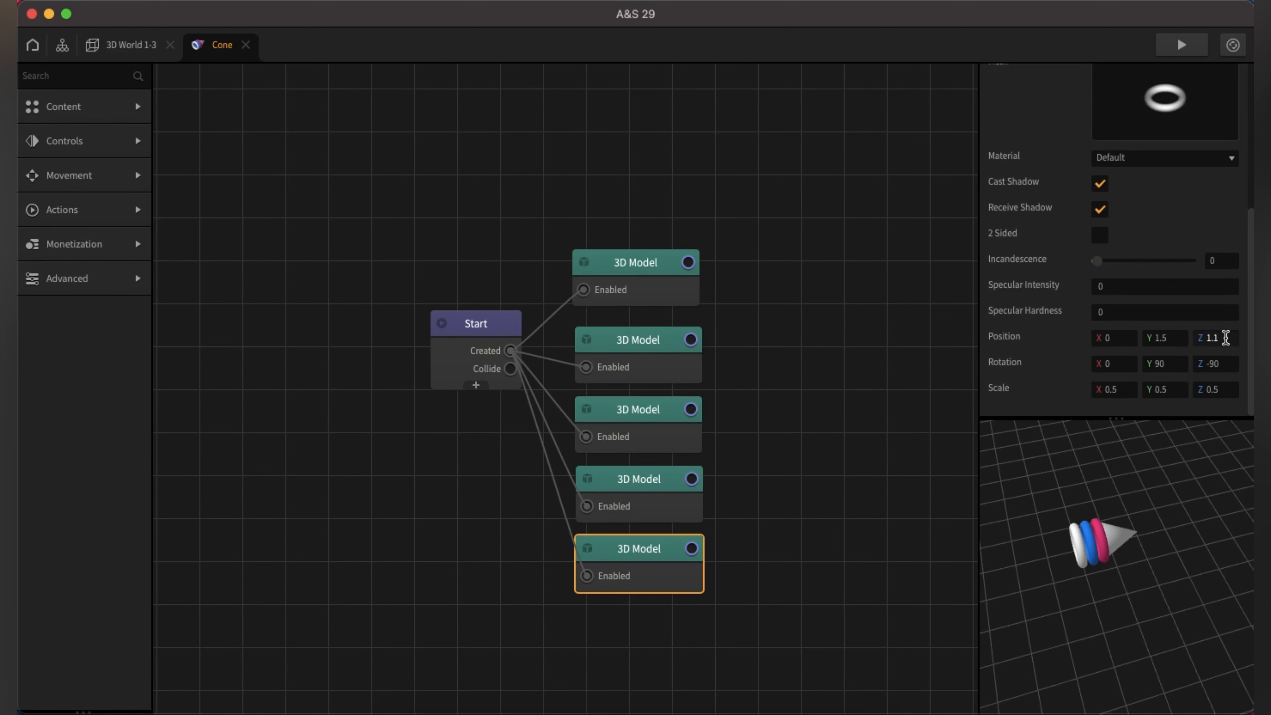
pyautogui.click(1225, 338)
pyautogui.press('BackSpace')
pyautogui.write('4')
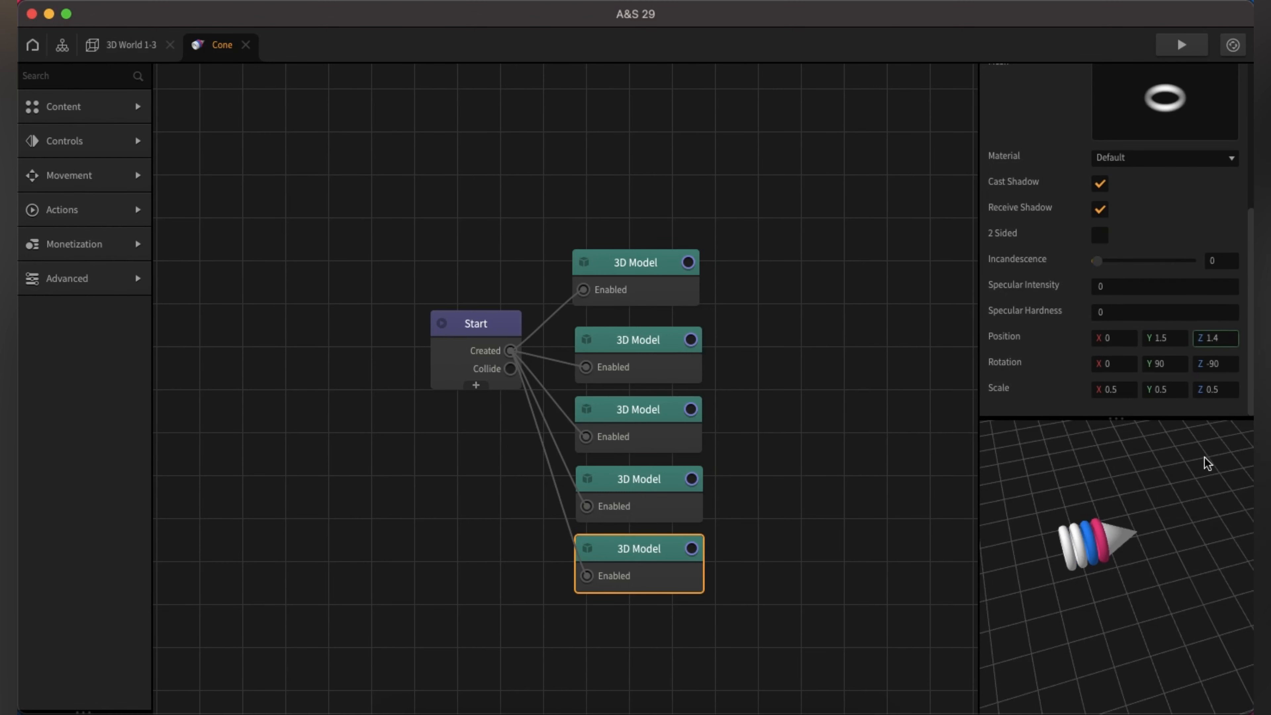
# Step: Color the rearmost torus model Spring green
pyautogui.scroll(5, 1161, 211)
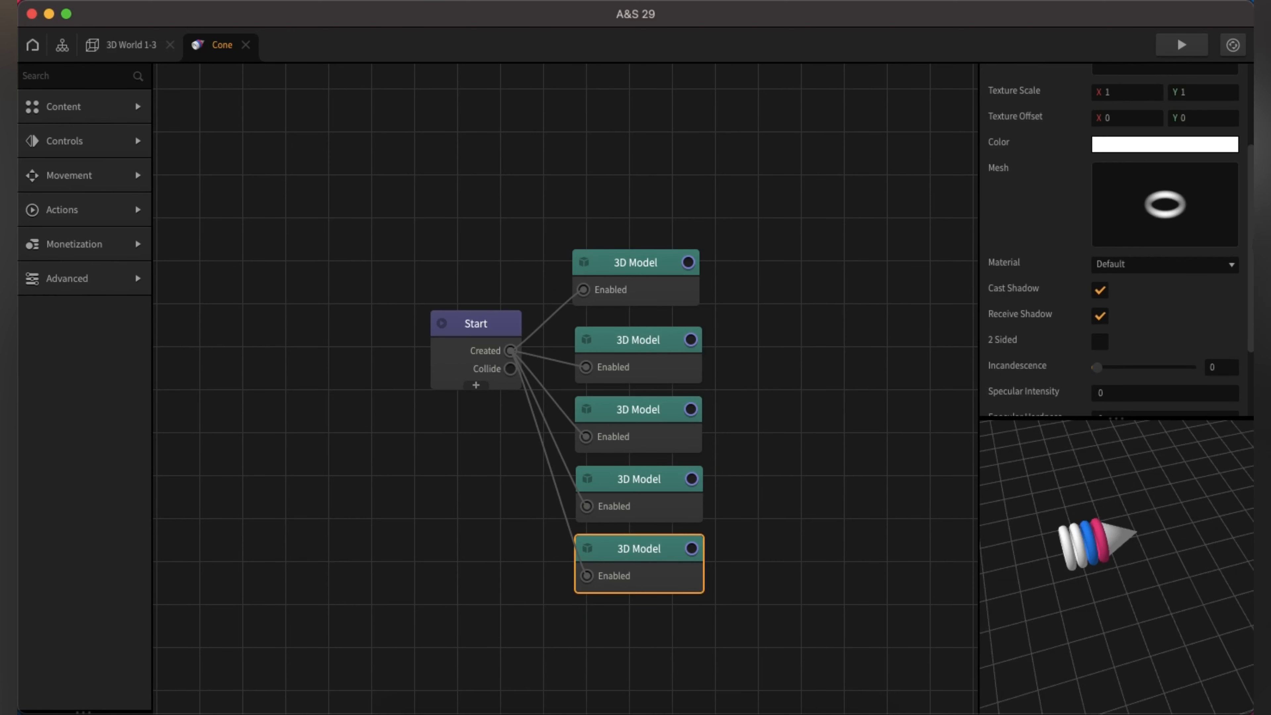
pyautogui.click(1161, 192)
pyautogui.click(220, 343)
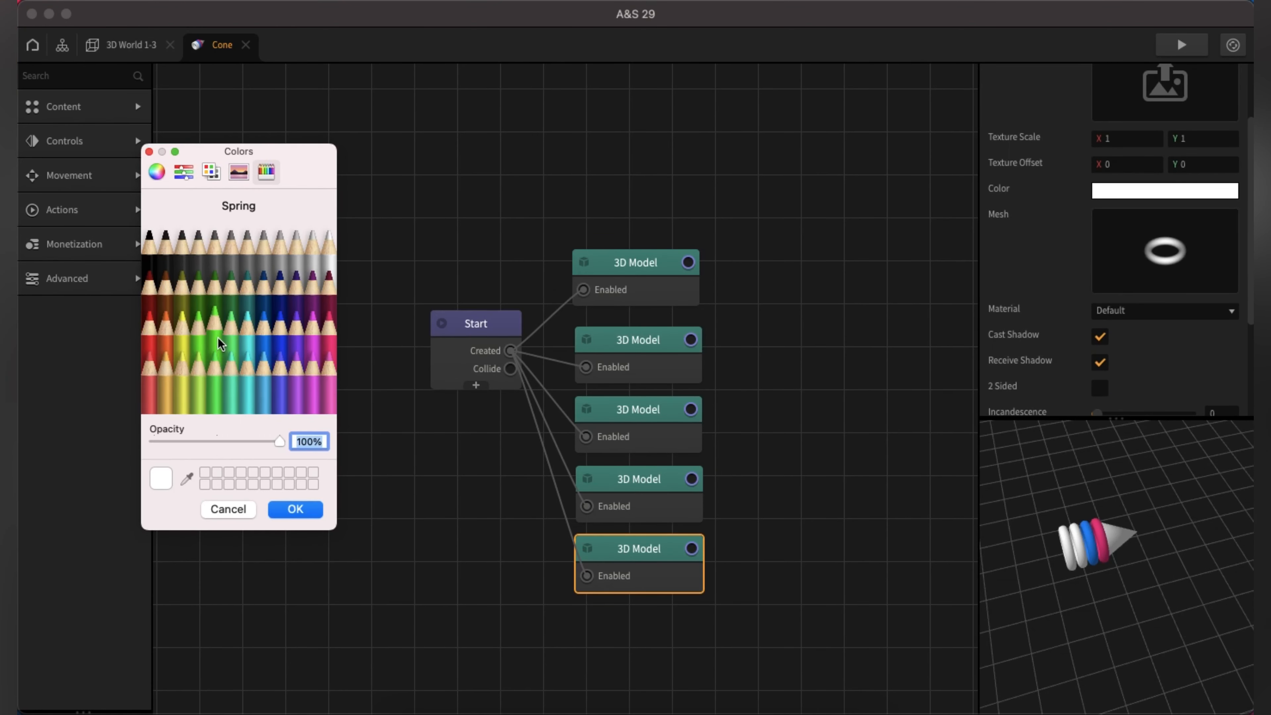
pyautogui.click(298, 510)
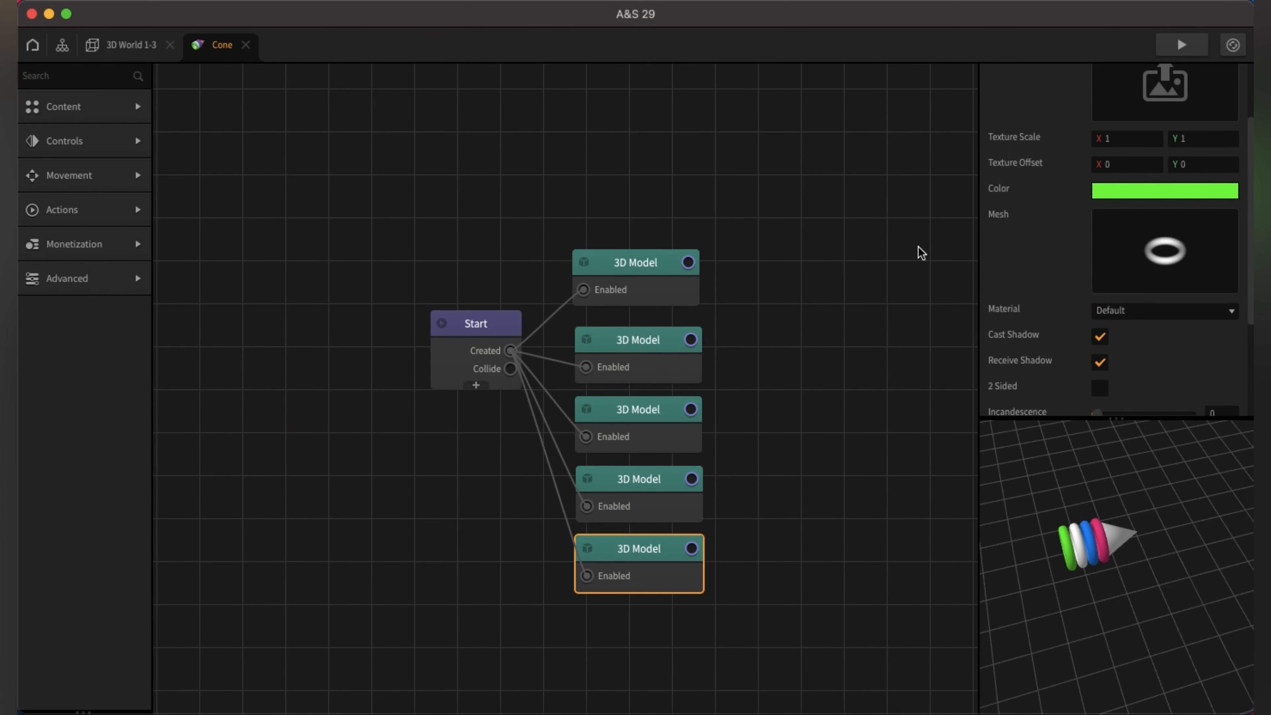
# Step: Duplicate the green torus node and replace the copy's mesh with Tube
pyautogui.scroll(-5, 1249, 318)
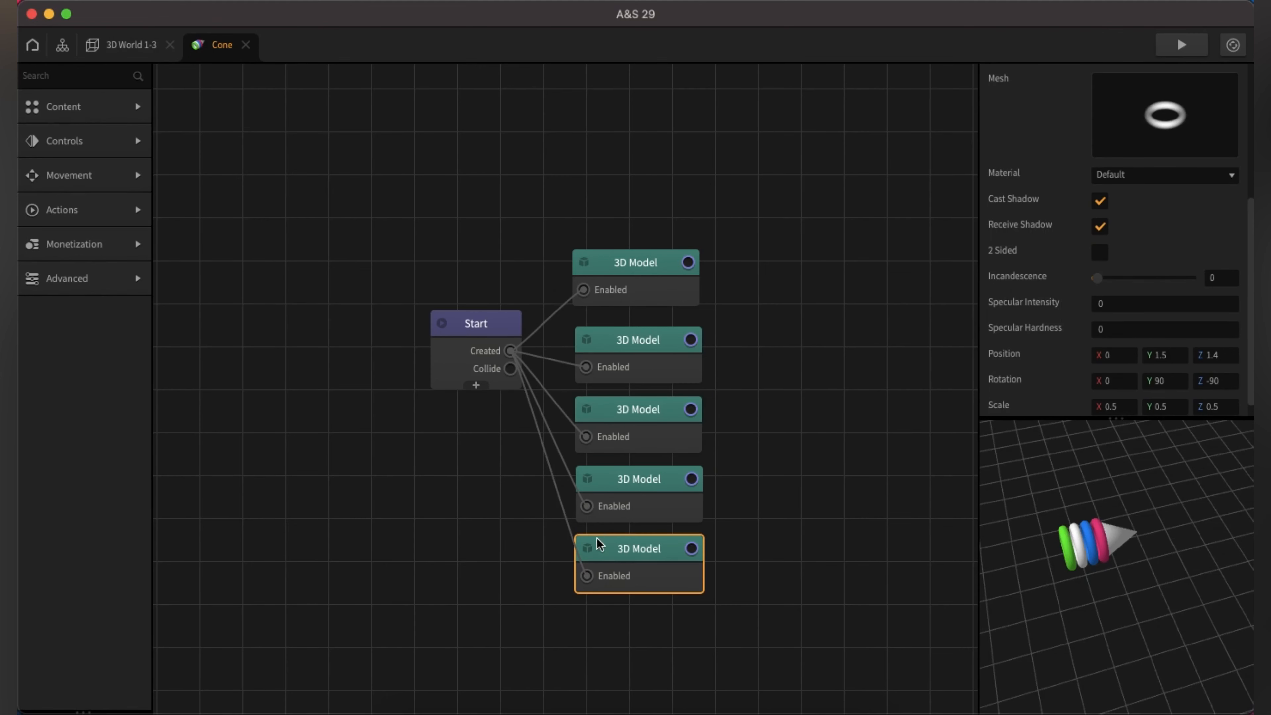
pyautogui.press('super+d')
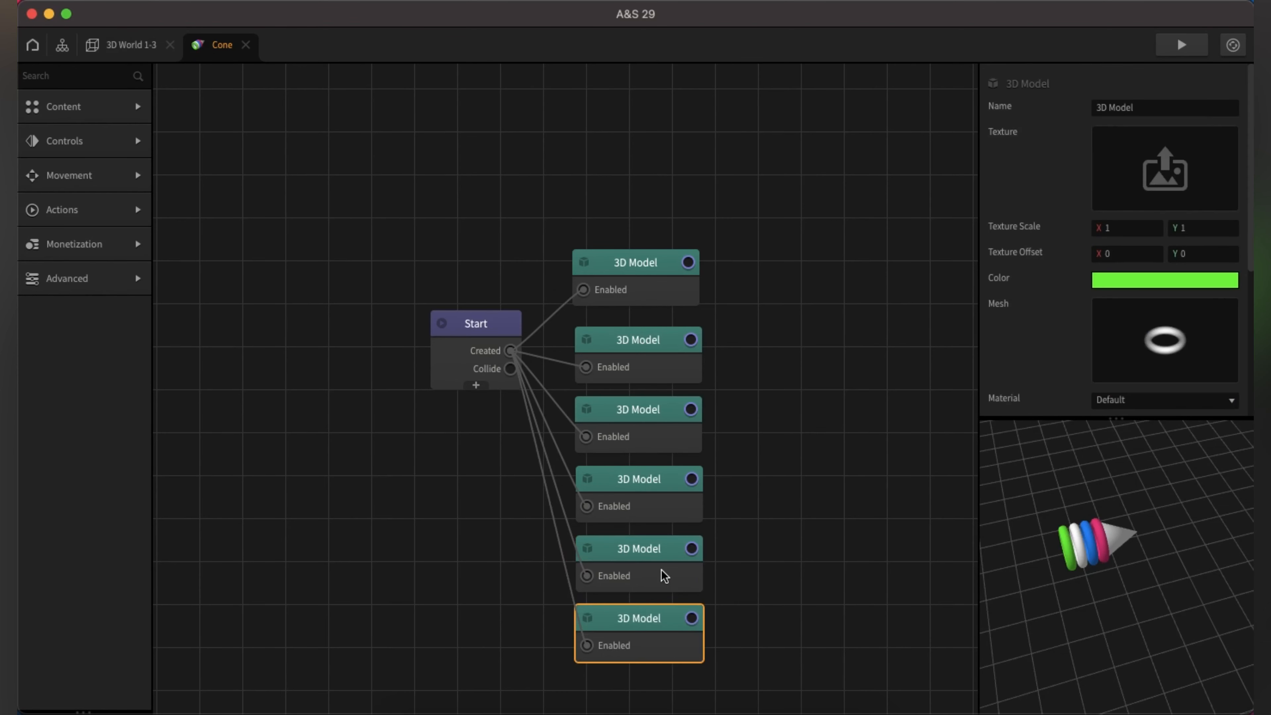
pyautogui.moveTo(1166, 332)
pyautogui.click(1204, 310)
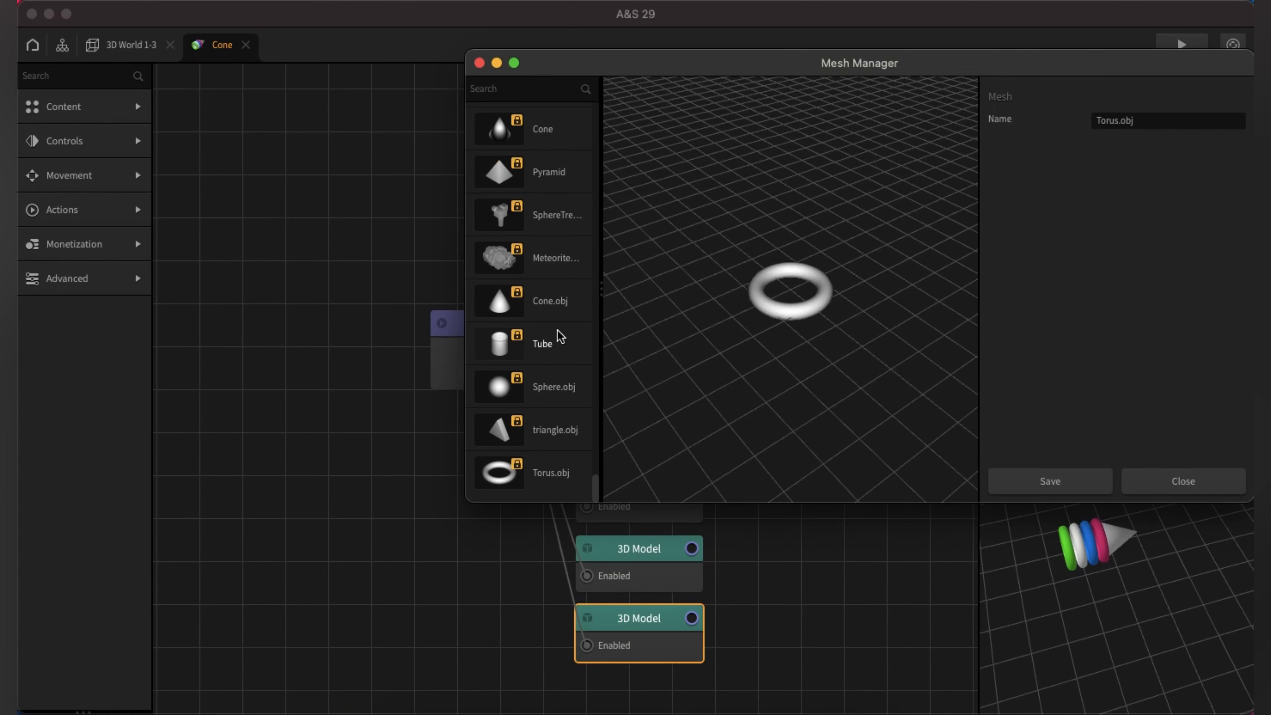
pyautogui.click(494, 346)
pyautogui.click(1029, 488)
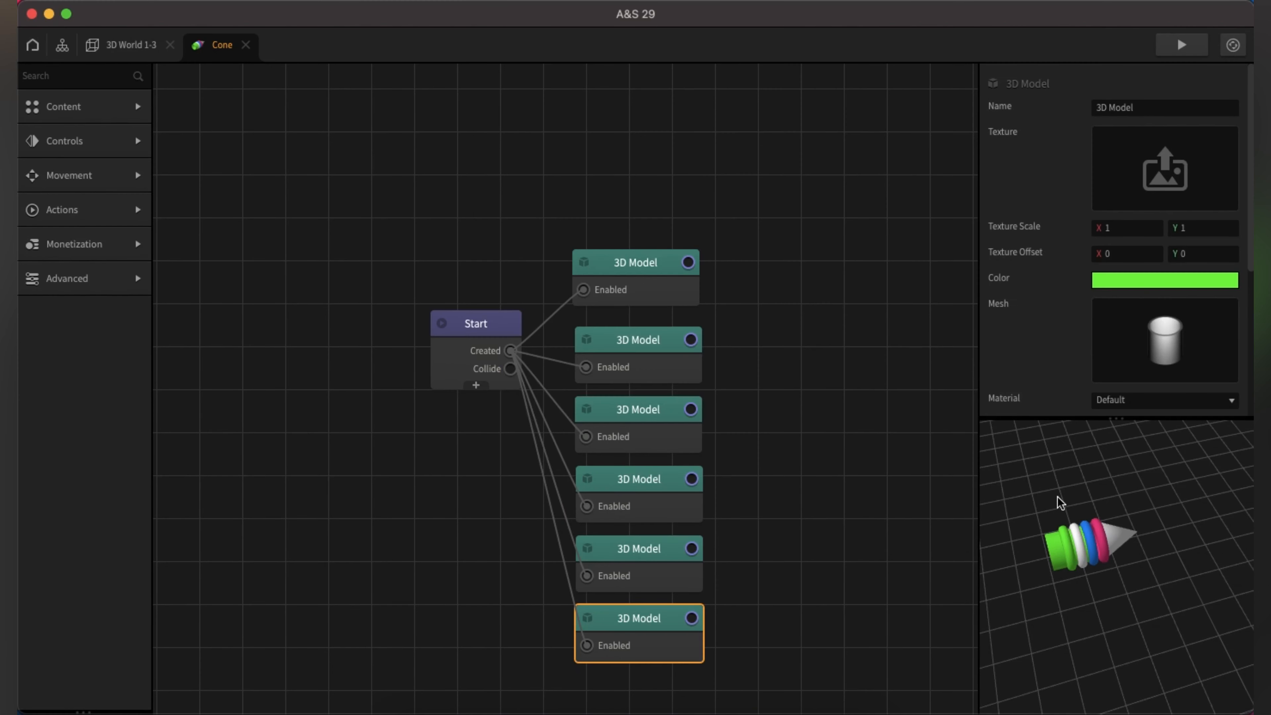
# Step: Set the green tube model's Y scale to 0.4
pyautogui.moveTo(1251, 253); pyautogui.dragTo(1251, 443)
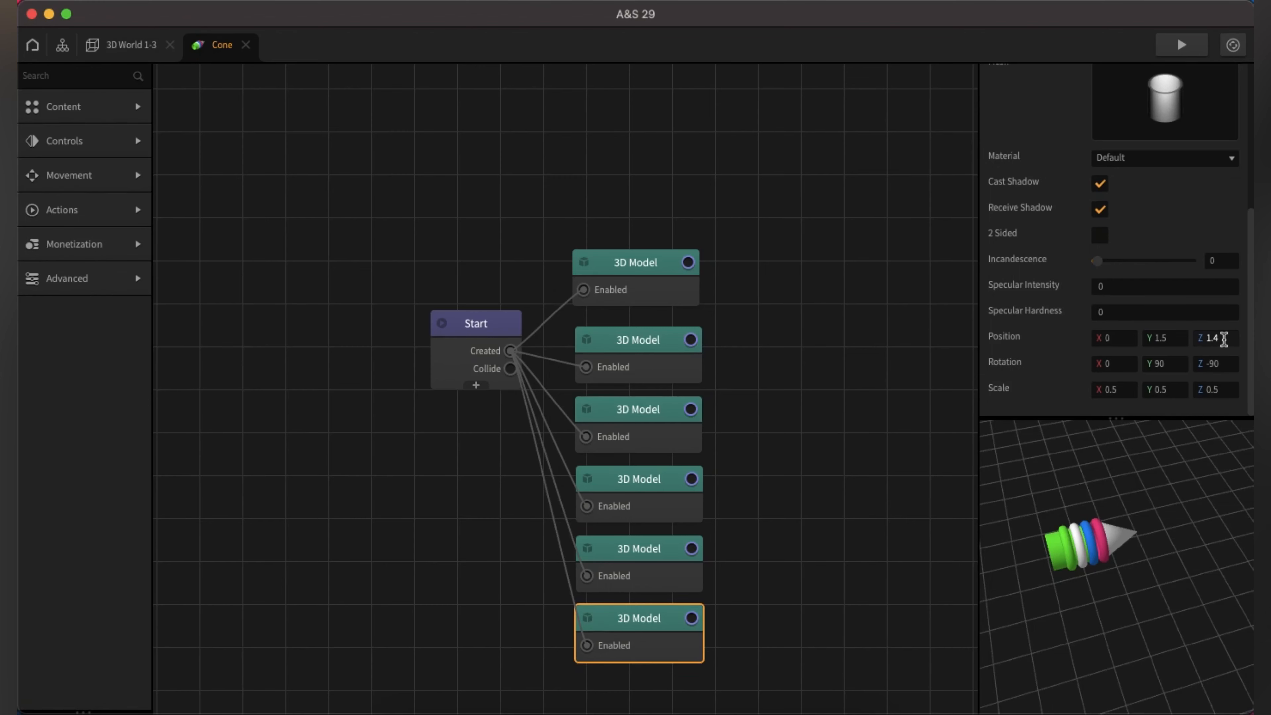
pyautogui.click(1224, 338)
pyautogui.click(1168, 391)
pyautogui.press('BackSpace')
pyautogui.write('4')
pyautogui.click(1081, 387)
# Step: Set the tube model's Z position to 1.8 so it sits behind the green ring
pyautogui.click(1220, 339)
pyautogui.press('BackSpace')
pyautogui.press('BackSpace')
pyautogui.press('BackSpace')
pyautogui.write('2')
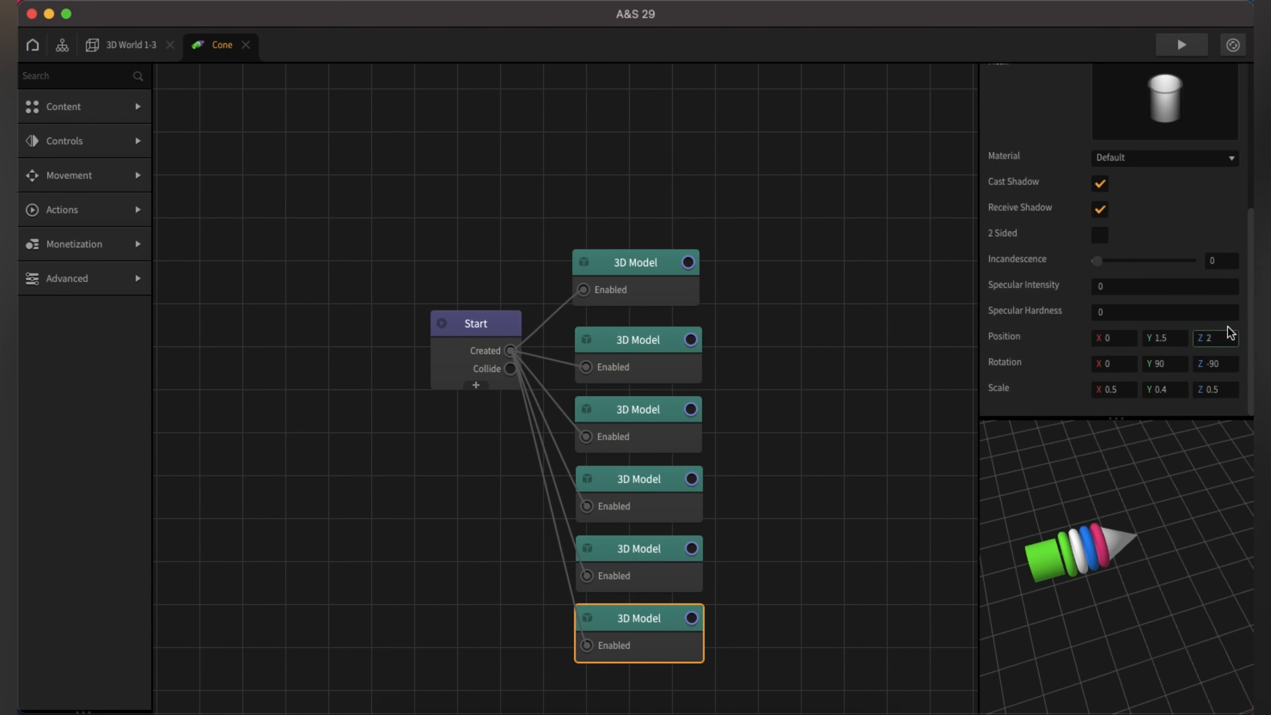
pyautogui.write('.8')
pyautogui.press('Return')
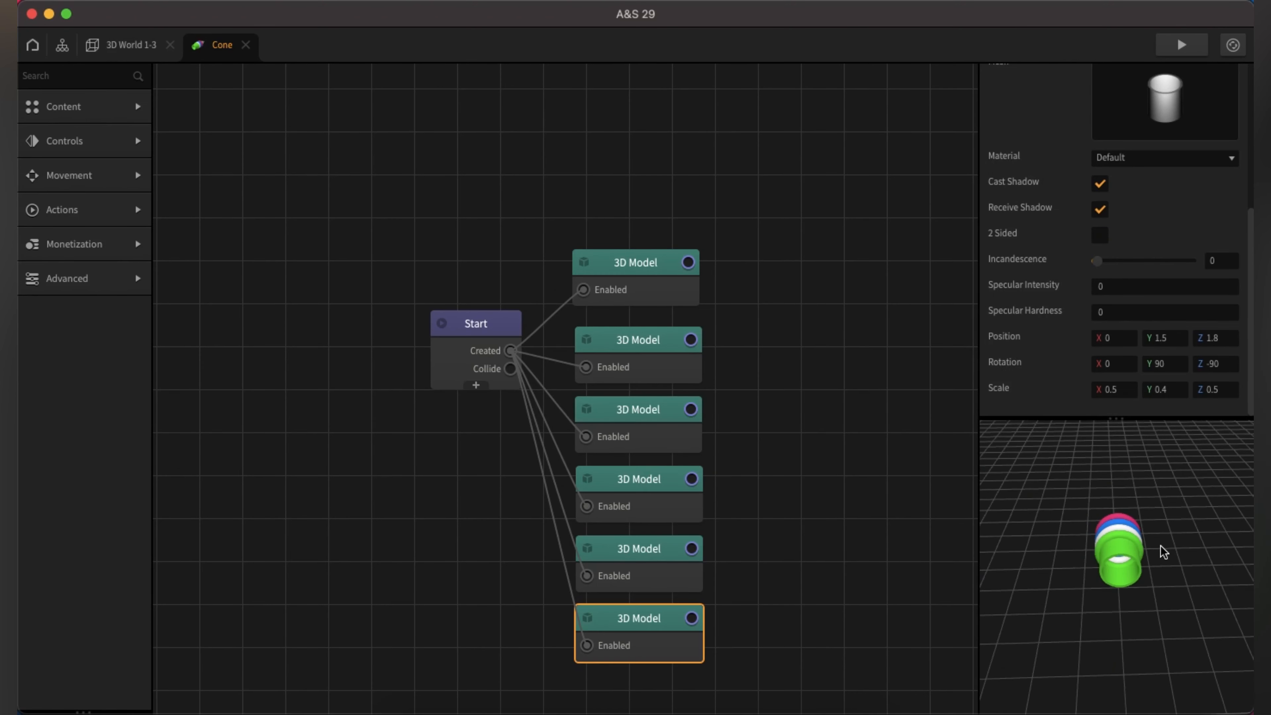
pyautogui.moveTo(1163, 550); pyautogui.dragTo(1104, 607)
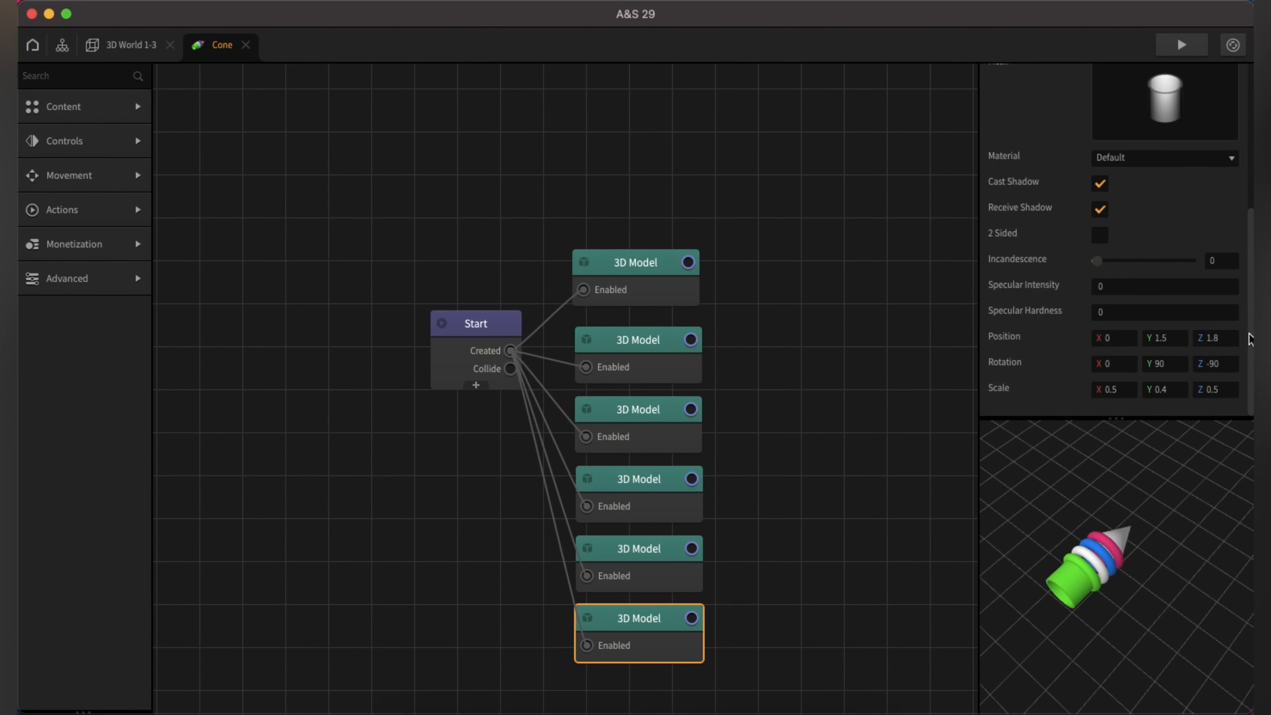
# Step: Color the tube model Mercury light grey
pyautogui.moveTo(1241, 333); pyautogui.dragTo(1241, 163)
pyautogui.click(1151, 280)
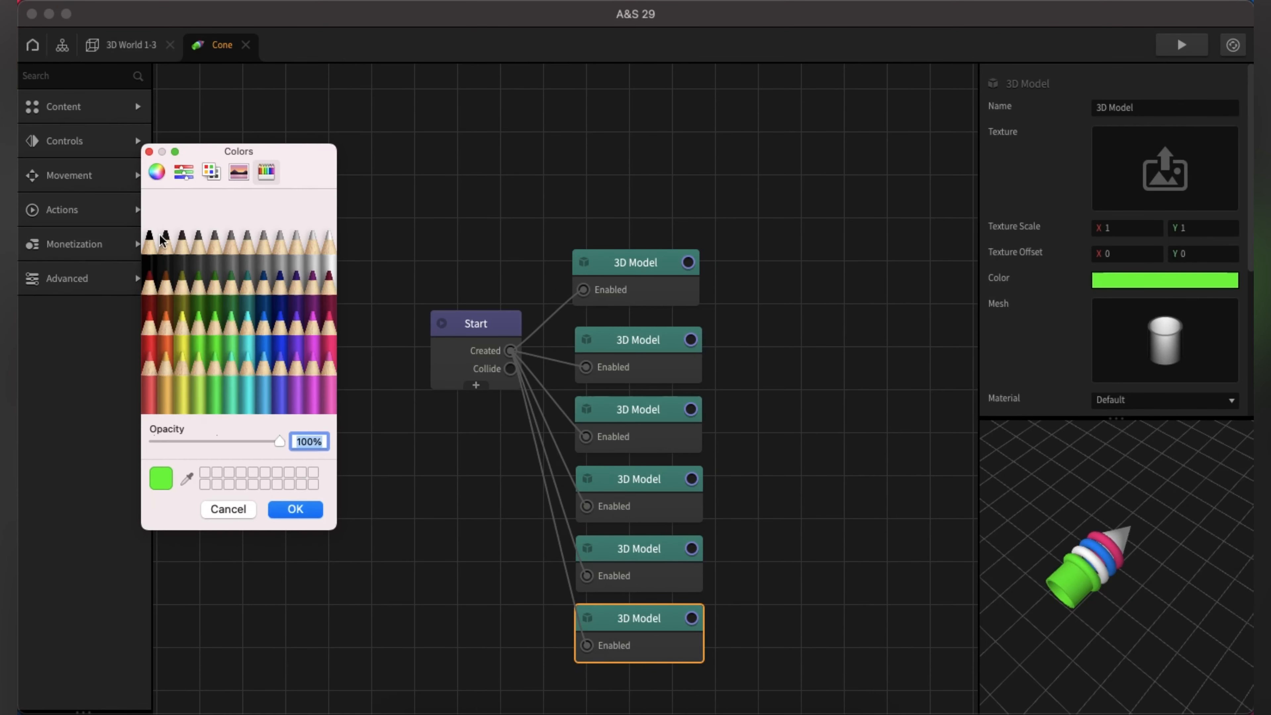
pyautogui.click(313, 259)
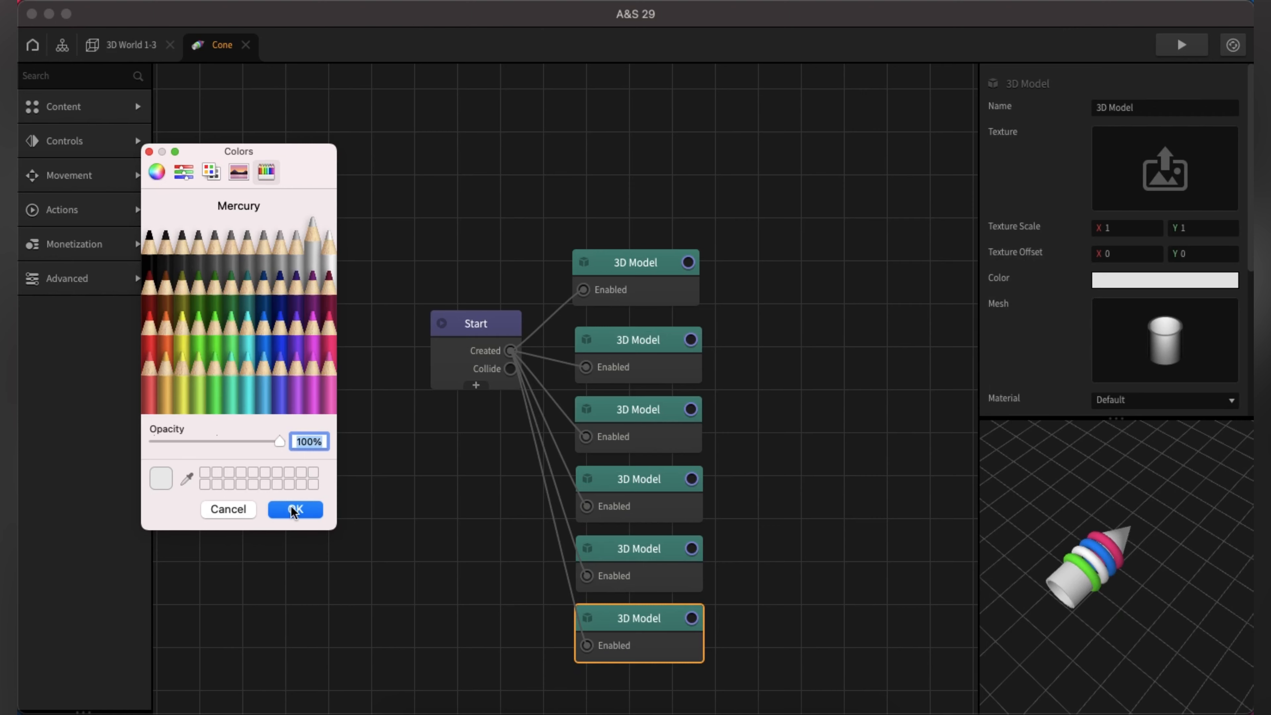
pyautogui.click(282, 512)
pyautogui.moveTo(1170, 568); pyautogui.dragTo(1016, 576)
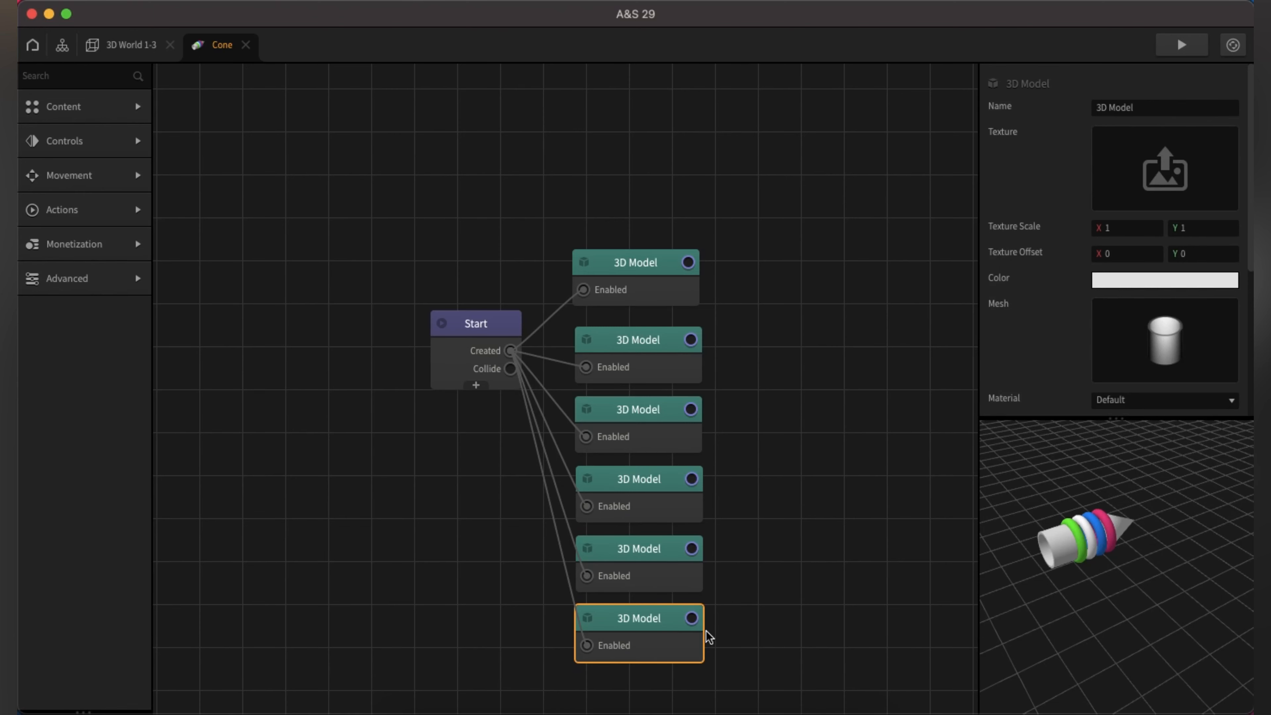
# Step: Duplicate the grey tube node and replace the copy's mesh with Sphere
pyautogui.scroll(-5, 689, 639)
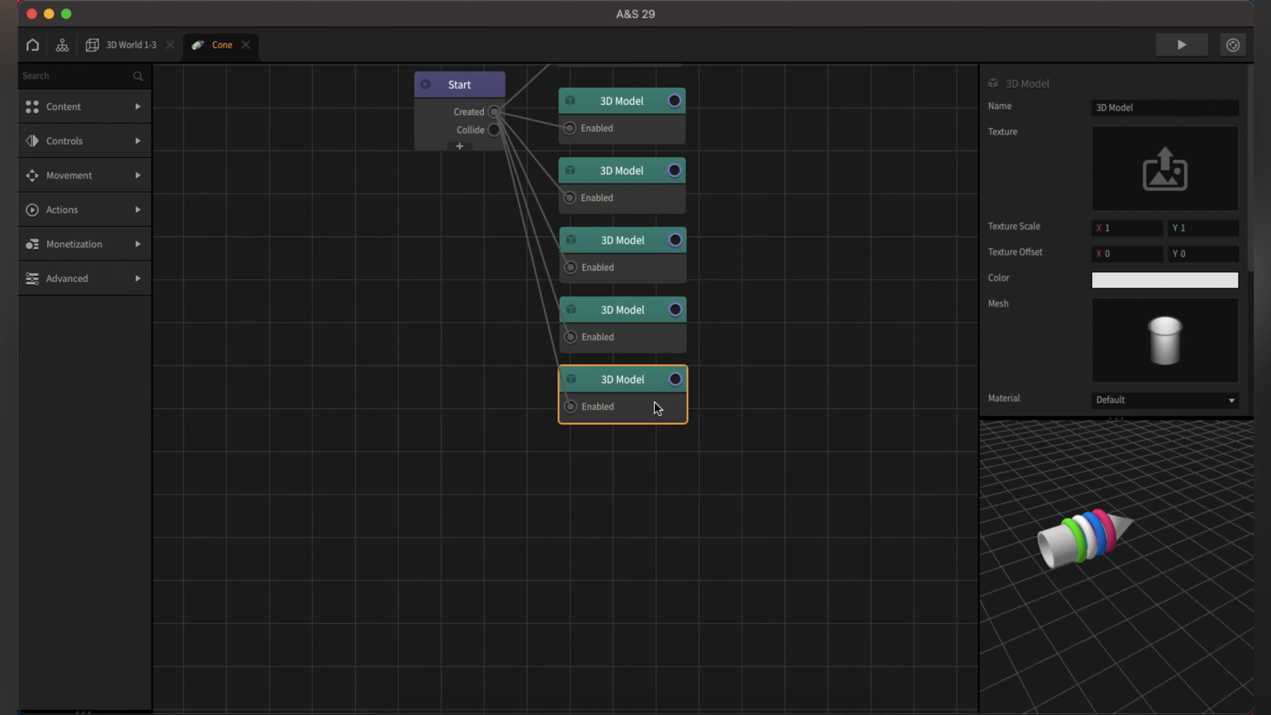
pyautogui.press('super+d')
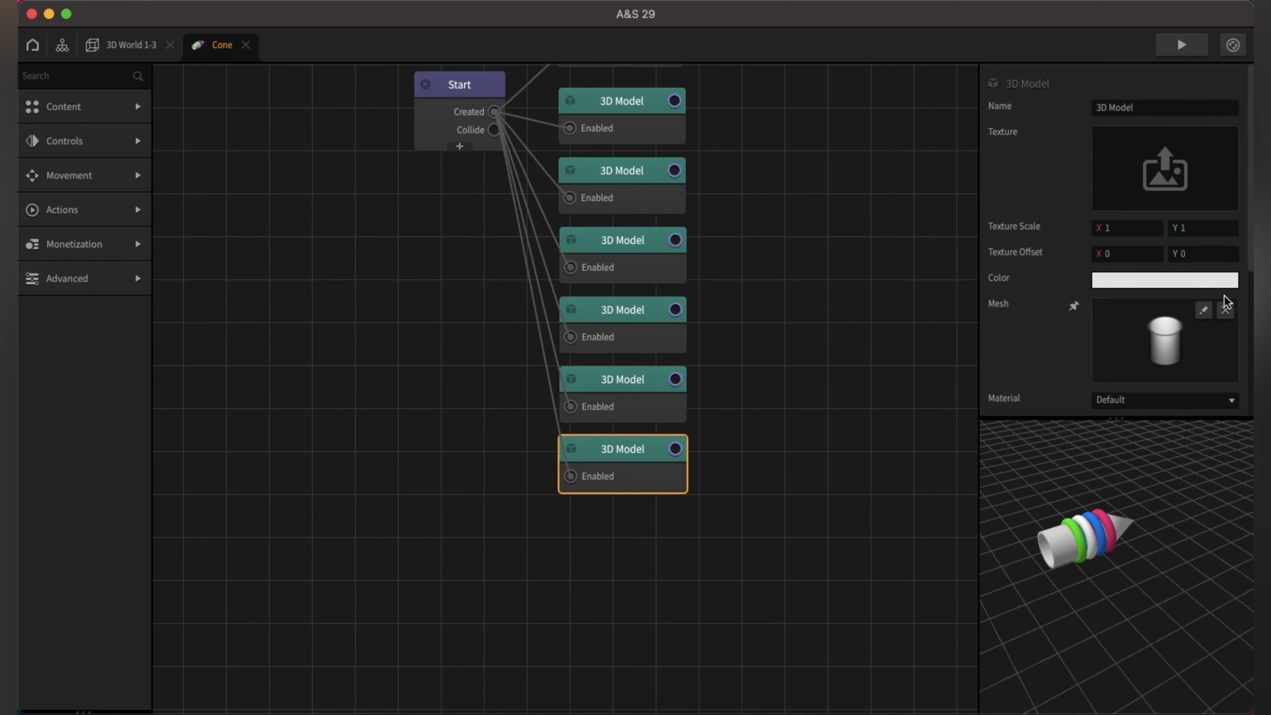
pyautogui.scroll(-3, 1248, 270)
pyautogui.scroll(-3, 1166, 280)
pyautogui.scroll(5, 1166, 281)
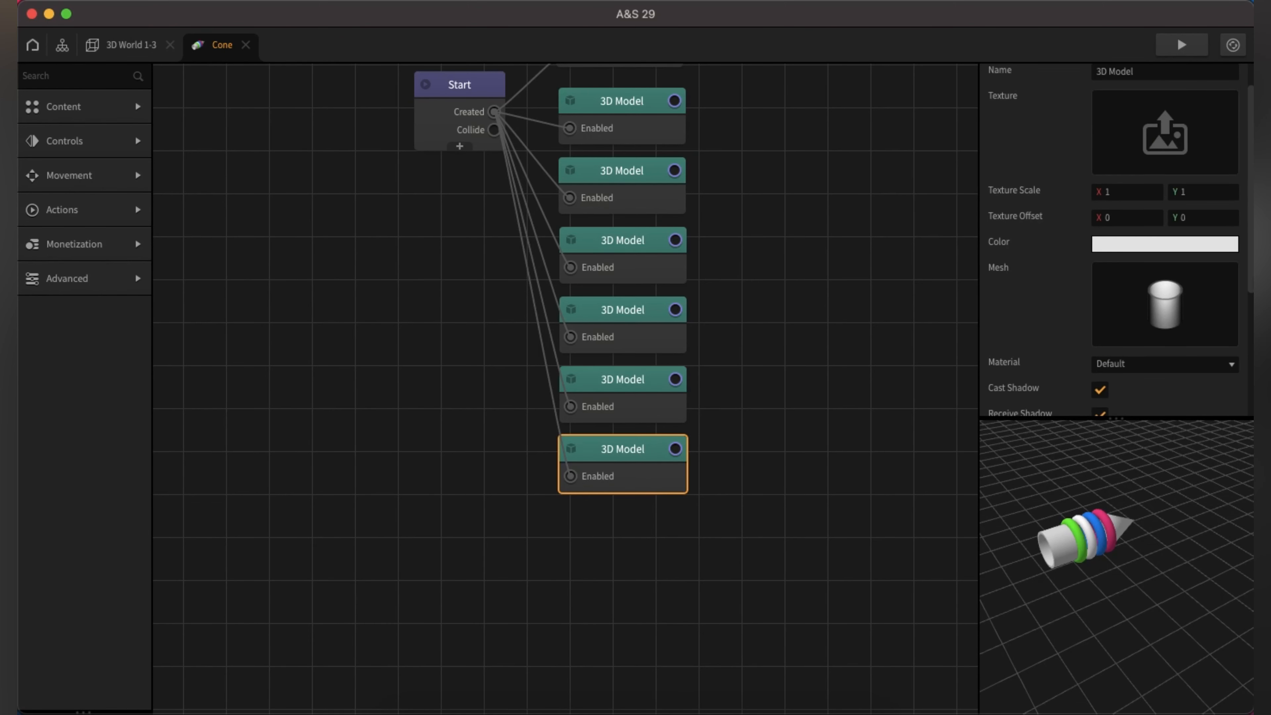
pyautogui.click(1209, 275)
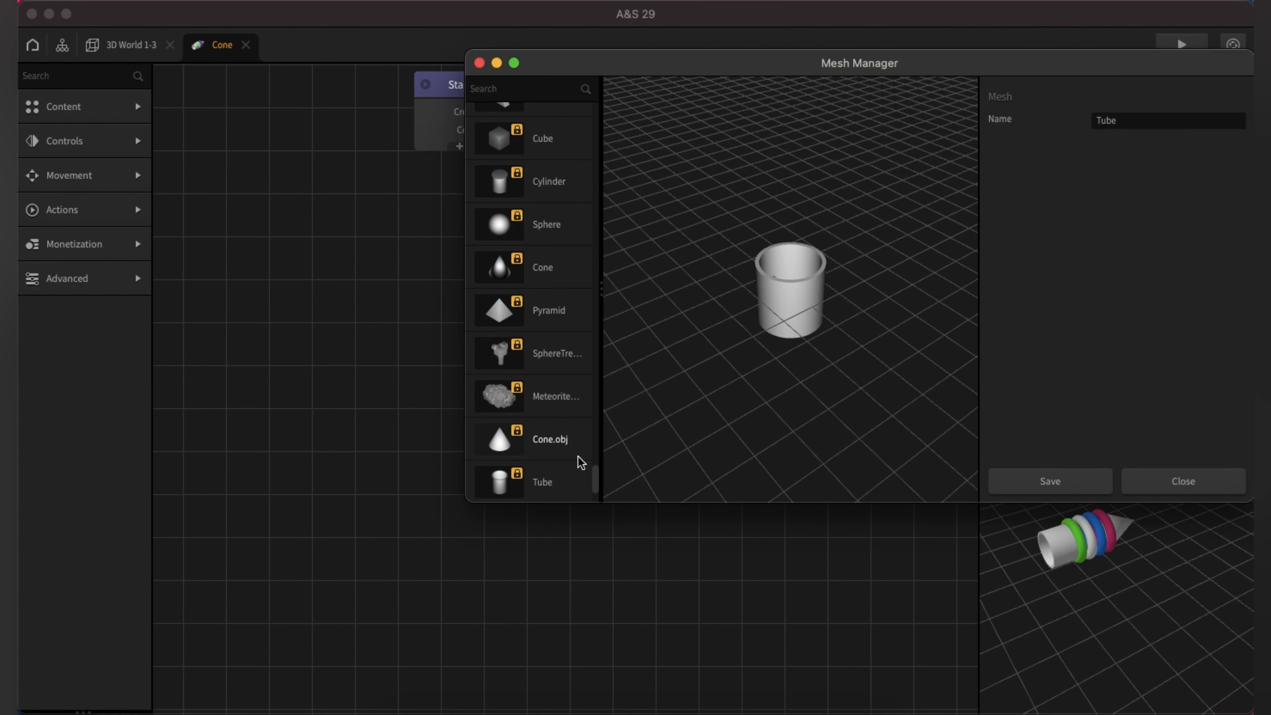
pyautogui.click(515, 225)
pyautogui.click(1030, 485)
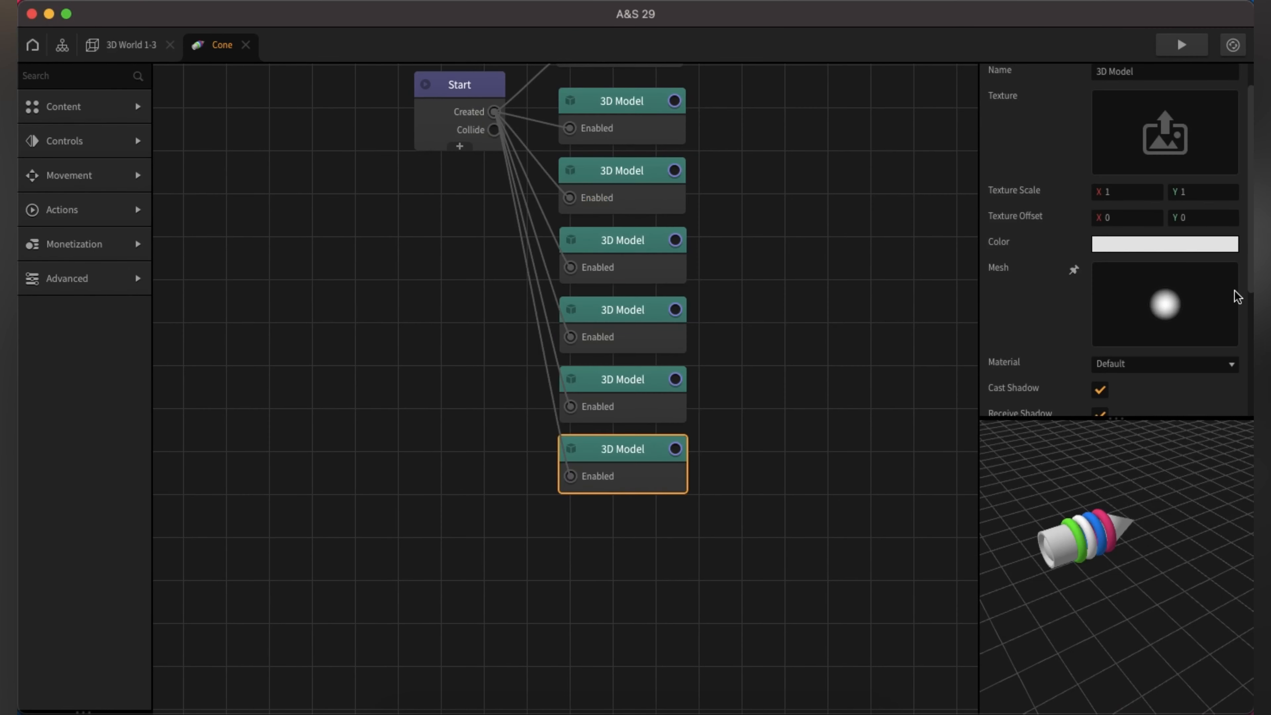
# Step: Color the sphere model inside the tube Aqua blue
pyautogui.click(1132, 244)
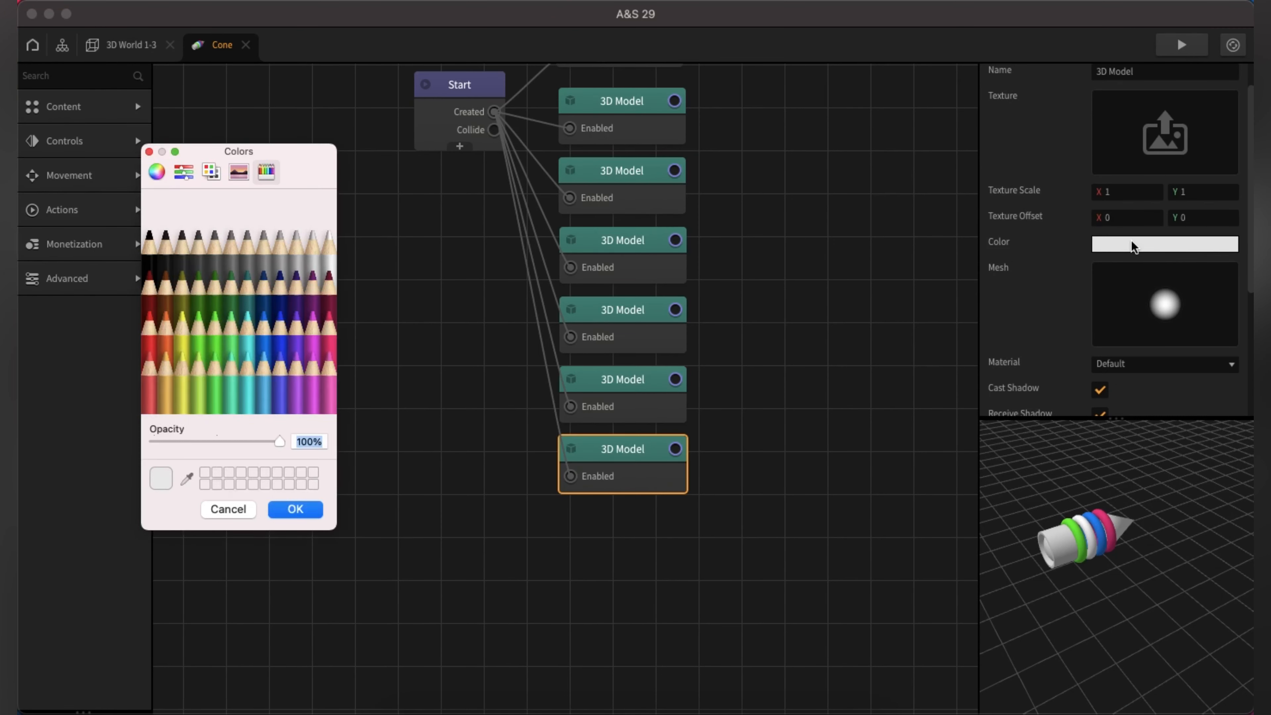
pyautogui.click(264, 331)
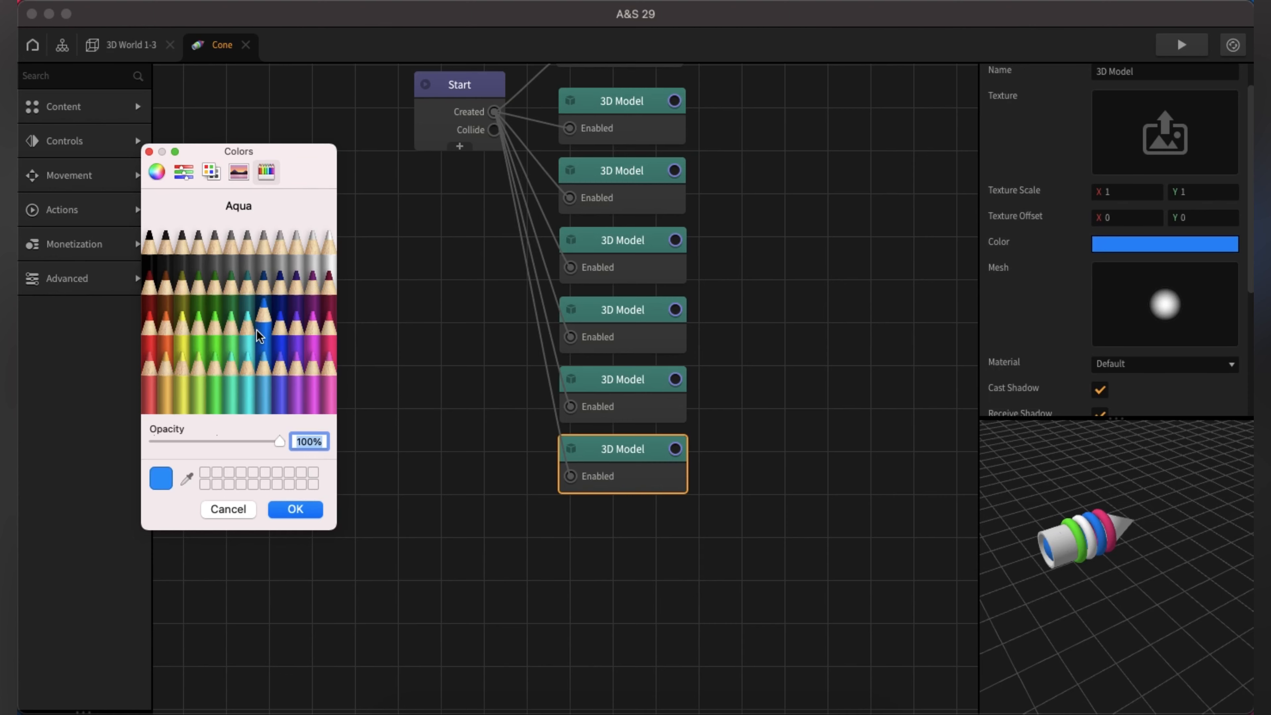
pyautogui.click(301, 510)
# Step: Set the blue sphere model's Z position to 2, at the tube's rear opening
pyautogui.moveTo(1126, 598); pyautogui.dragTo(1236, 491)
pyautogui.scroll(-5, 1249, 282)
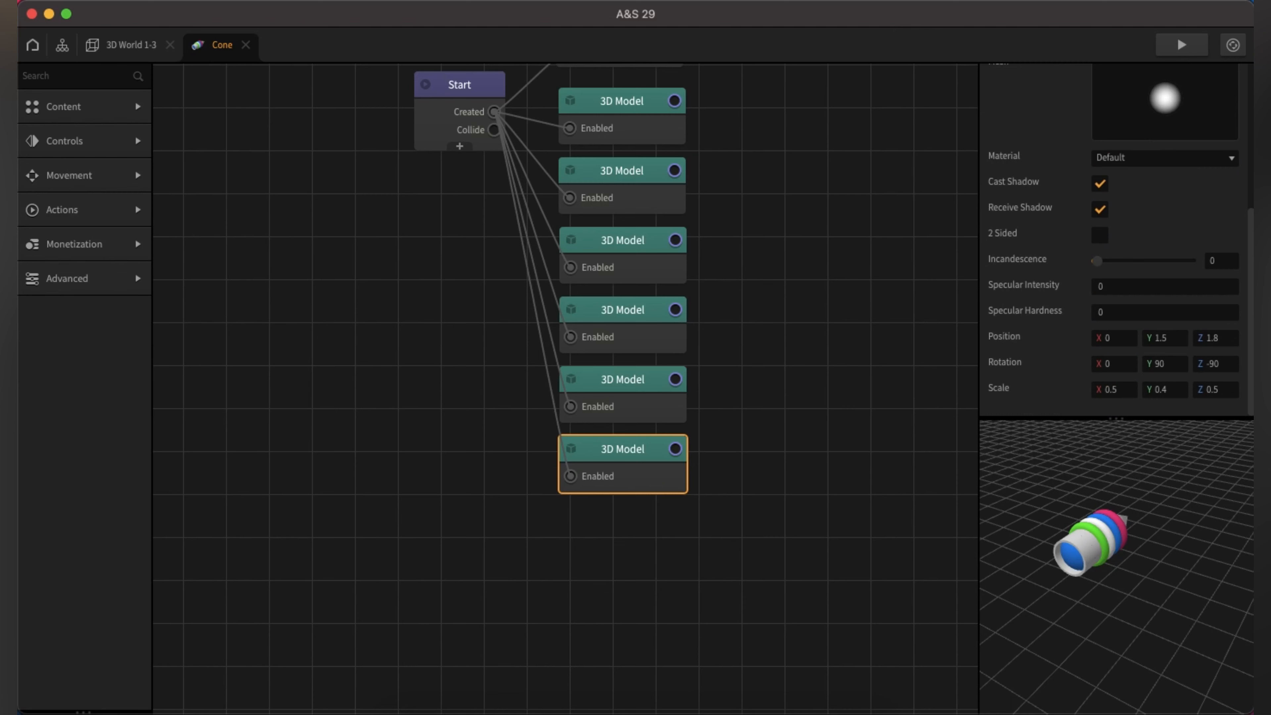
pyautogui.click(1230, 342)
pyautogui.press('BackSpace')
pyautogui.press('BackSpace')
pyautogui.press('BackSpace')
pyautogui.write('2')
pyautogui.moveTo(1115, 573)
pyautogui.mouseDown()
pyautogui.moveTo(1156, 572)
pyautogui.moveTo(1060, 604)
pyautogui.moveTo(1101, 582)
pyautogui.moveTo(1107, 628)
pyautogui.moveTo(1157, 545)
pyautogui.moveTo(1071, 598)
pyautogui.moveTo(1159, 510)
pyautogui.moveTo(1172, 556)
pyautogui.moveTo(1119, 548)
pyautogui.mouseUp()
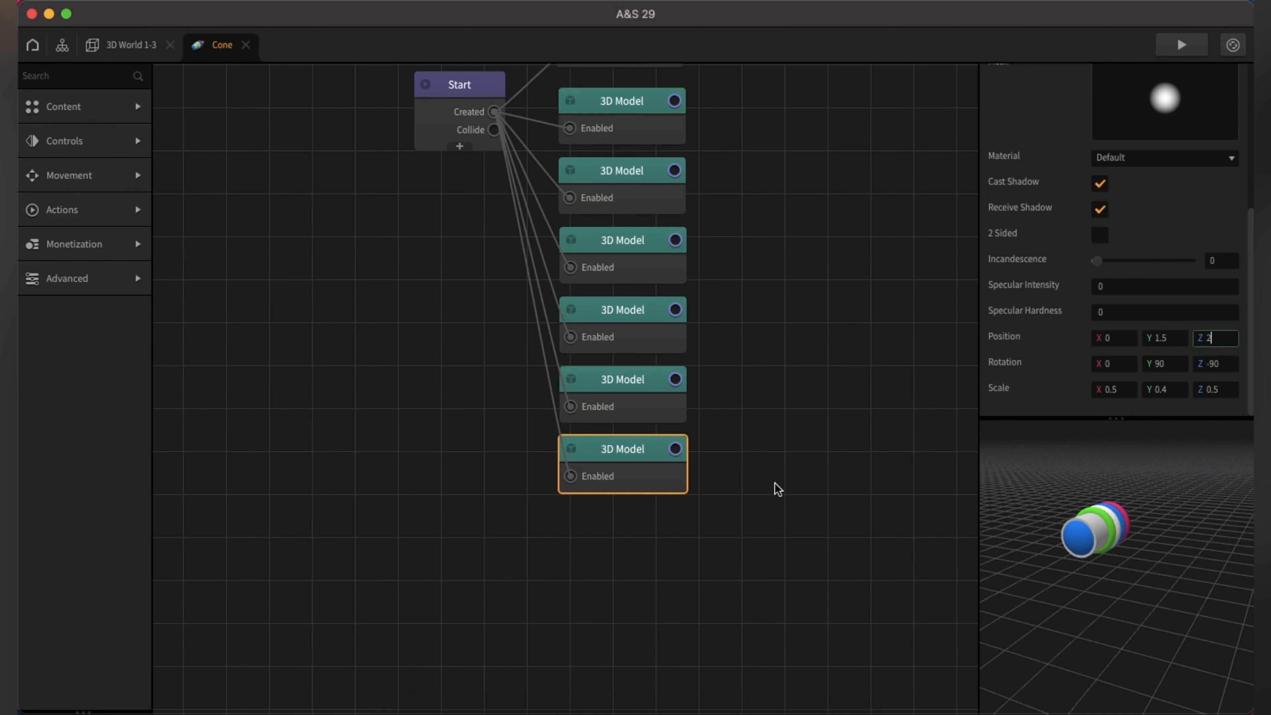
# Step: Move the Start node lower beside the column, duplicate the blue sphere node and replace the copy's mesh with triangle.obj
pyautogui.moveTo(423, 117); pyautogui.dragTo(384, 265)
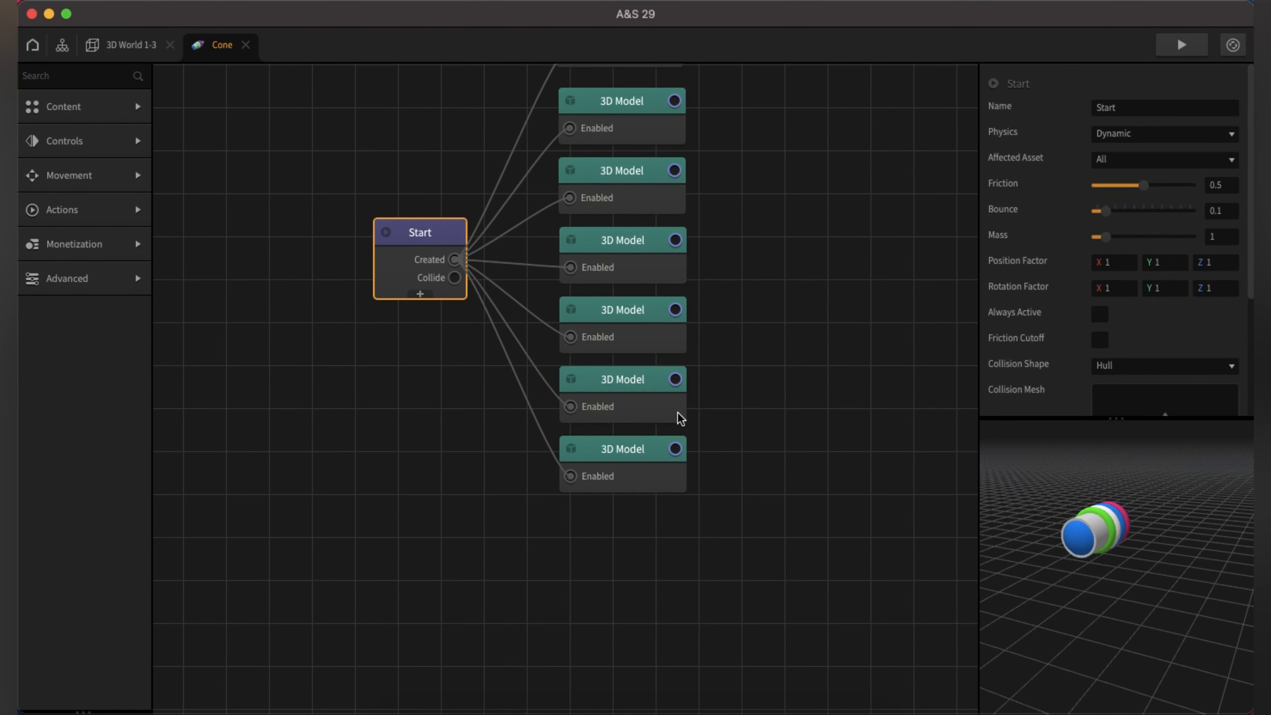
pyautogui.click(634, 477)
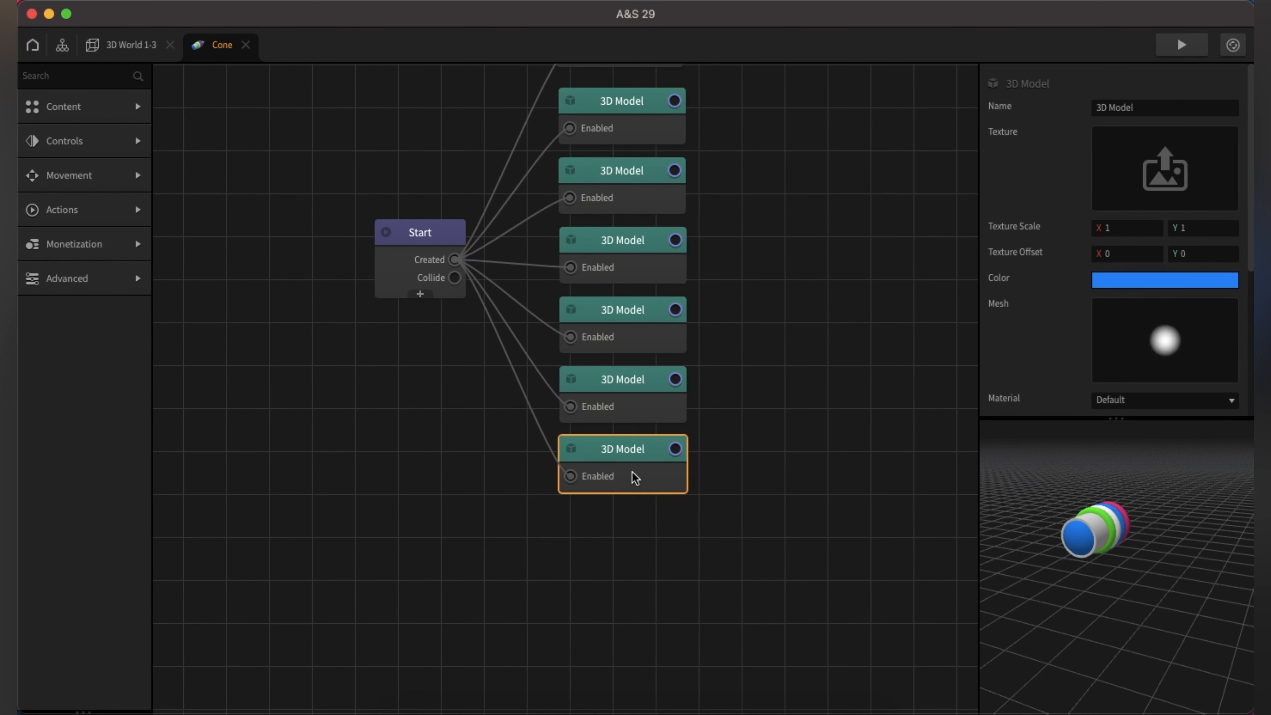
pyautogui.press('super+d')
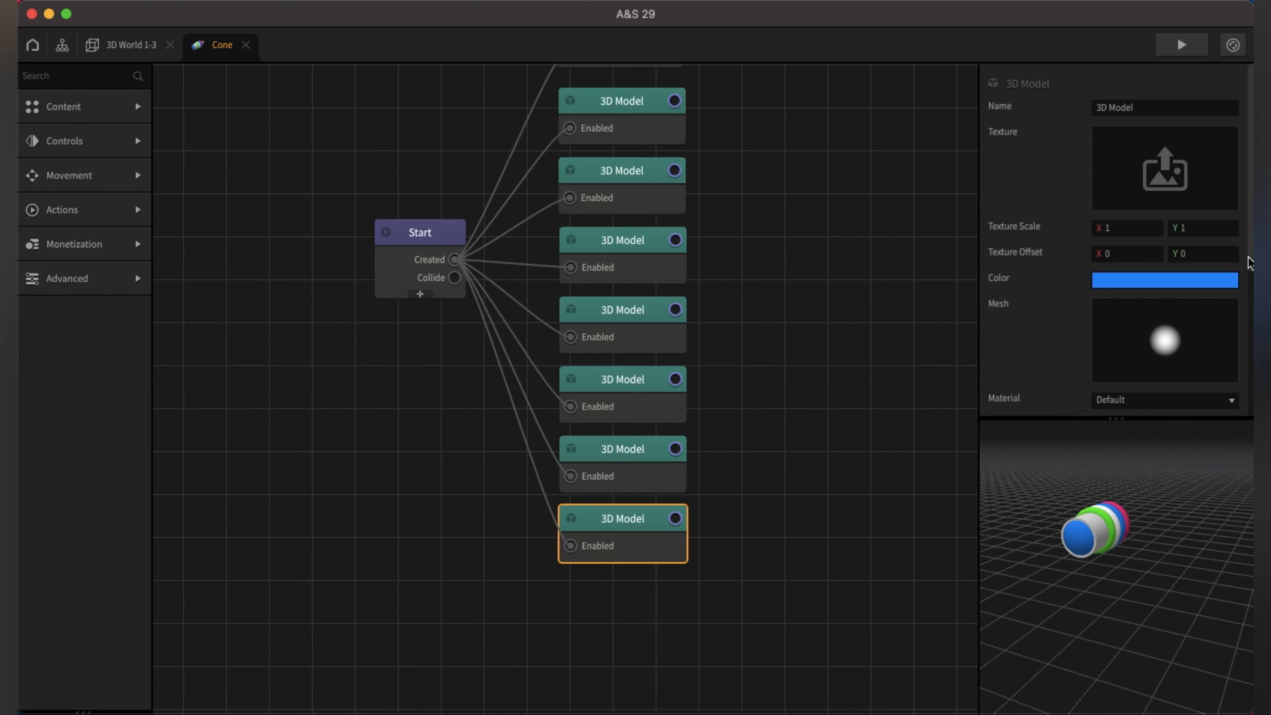
pyautogui.click(1203, 310)
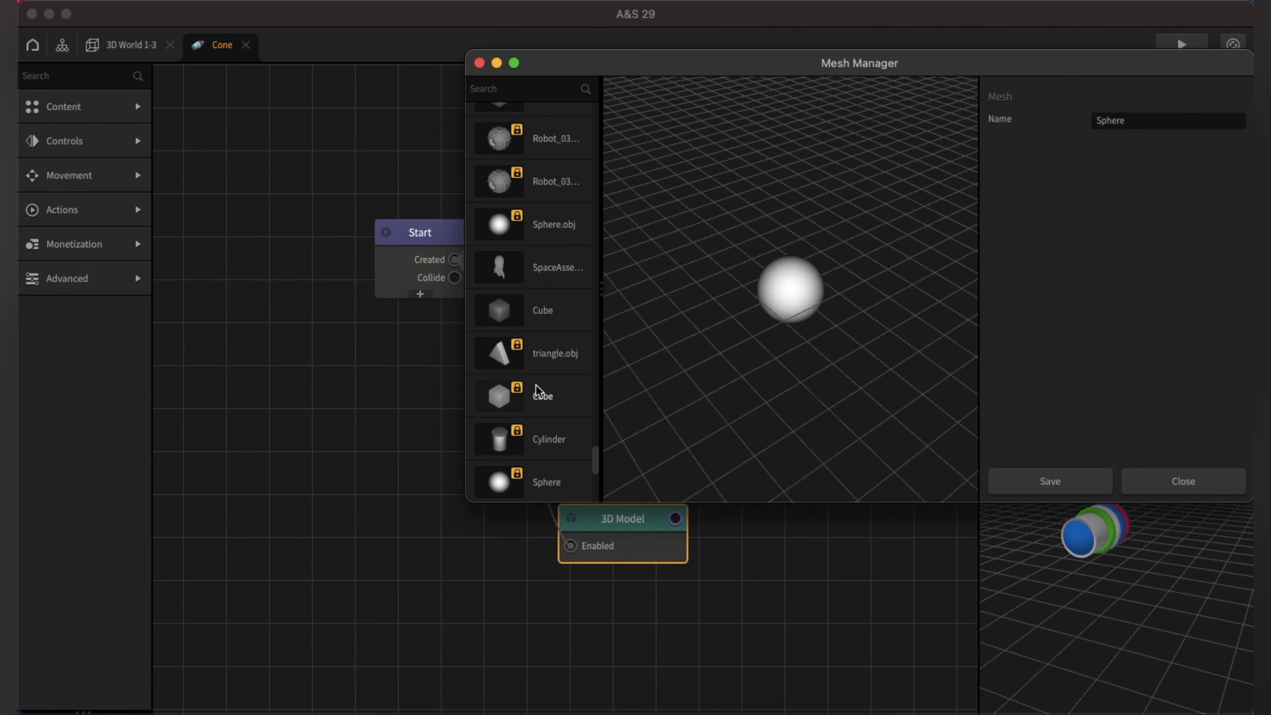
pyautogui.click(504, 351)
pyautogui.click(1021, 482)
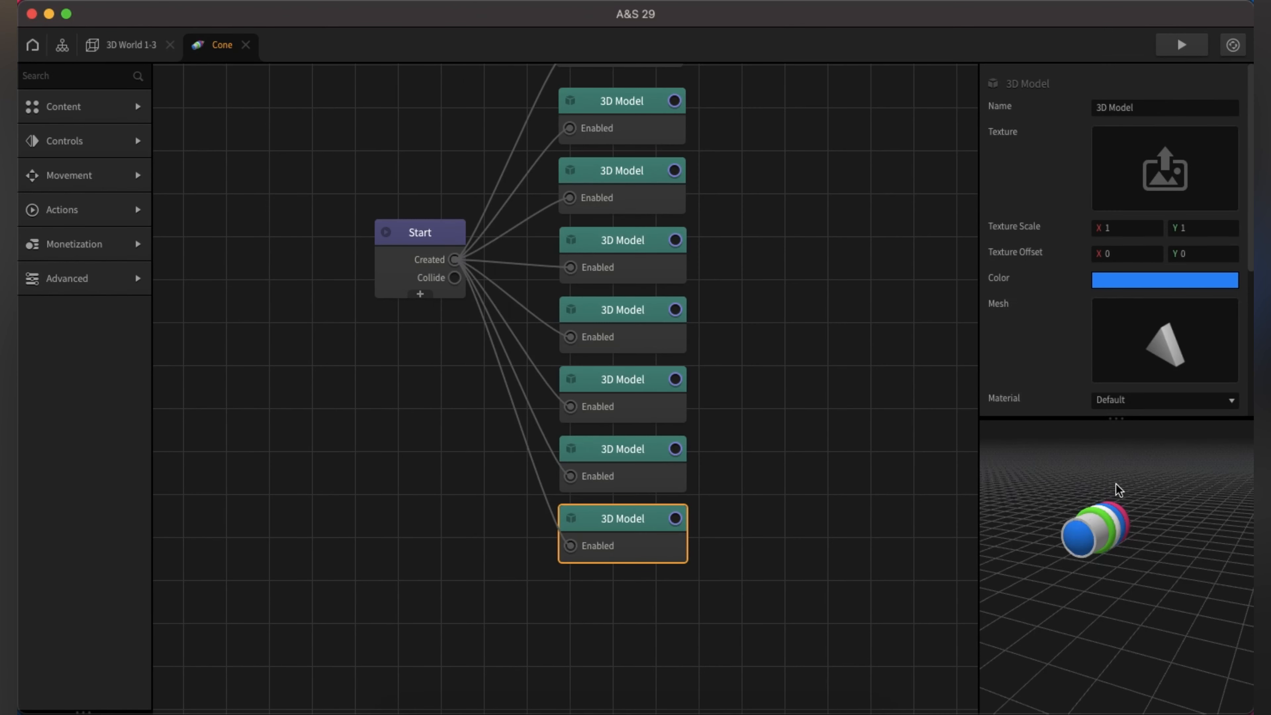
# Step: Set the triangle model's Z position to 2.75, behind the blue sphere
pyautogui.scroll(-5, 1222, 366)
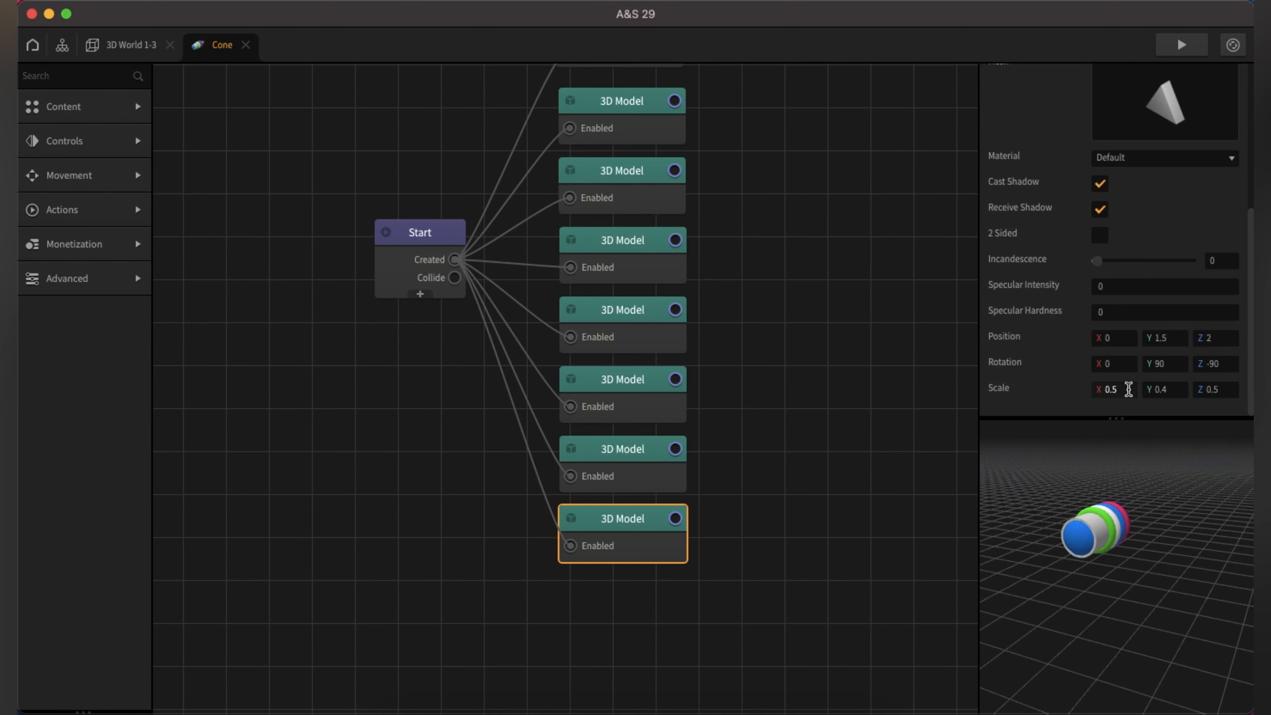
pyautogui.click(1171, 337)
pyautogui.click(1231, 336)
pyautogui.write('.75')
pyautogui.press('Return')
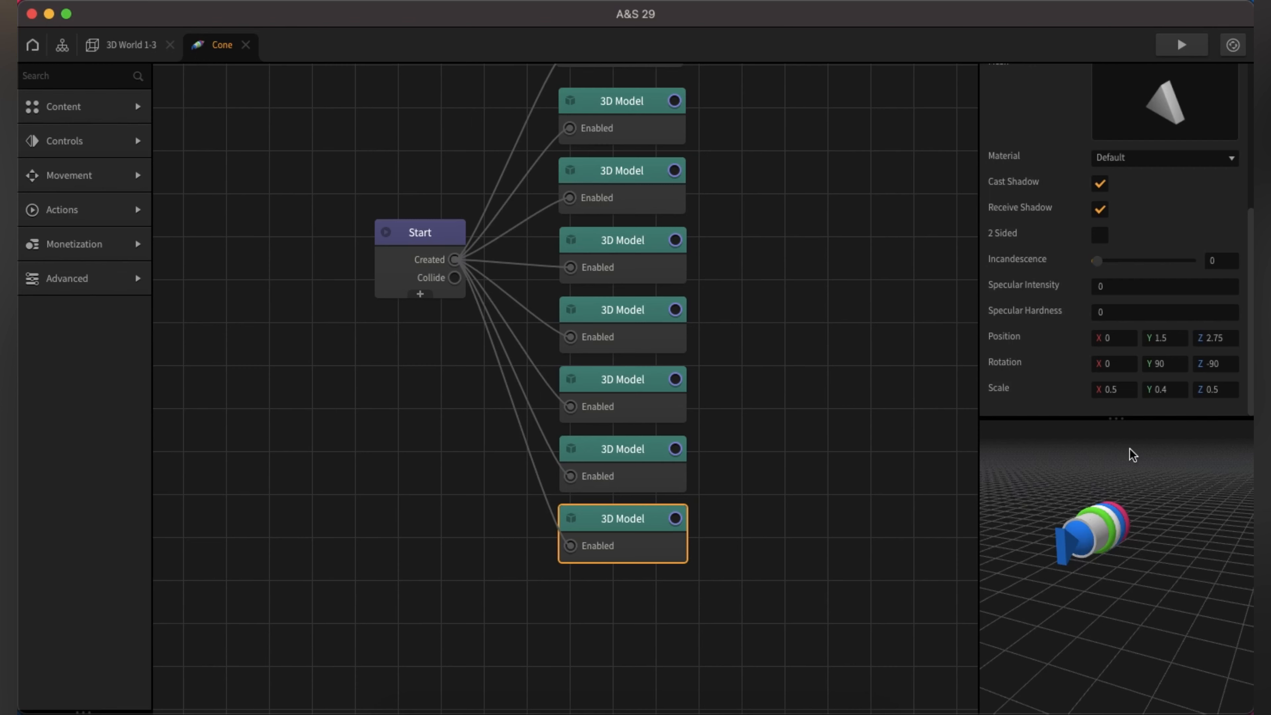
# Step: Set the triangle model's rotation to X -90, Y 0 and Z 0 so it lies flat
pyautogui.click(1123, 364)
pyautogui.write('-90')
pyautogui.click(1168, 363)
pyautogui.write('0')
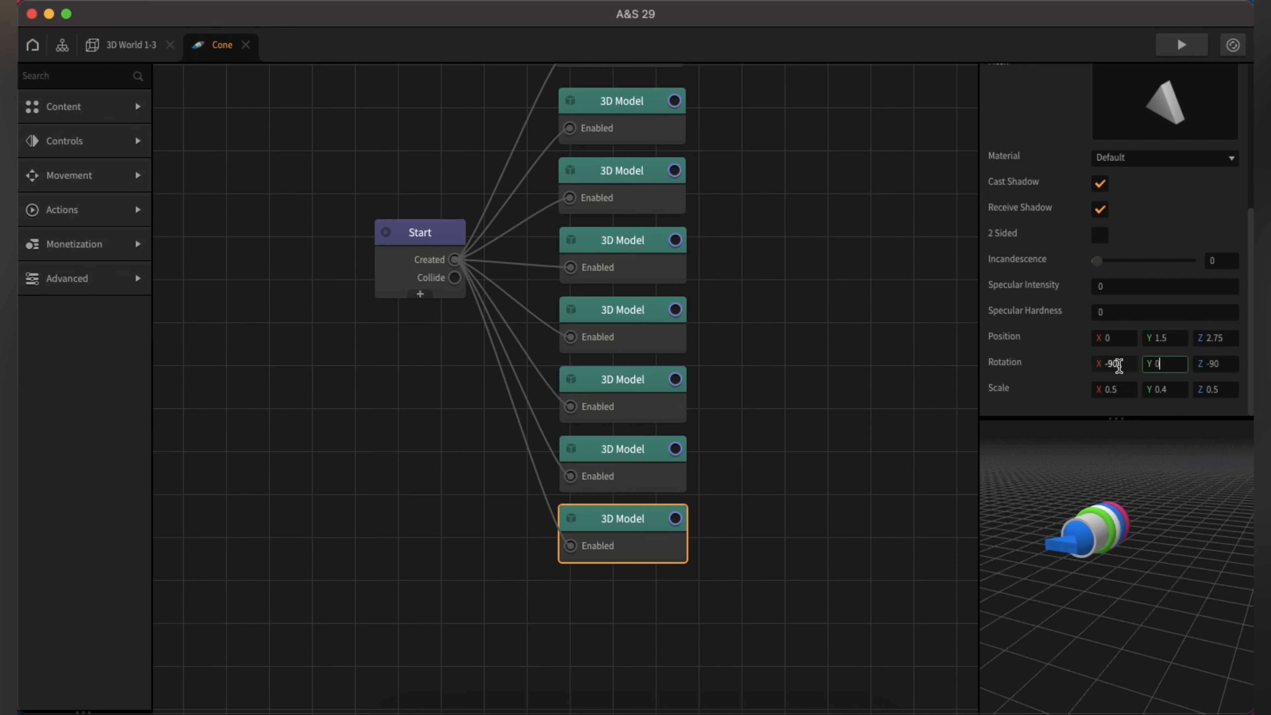
pyautogui.press('Tab')
pyautogui.write('0')
pyautogui.click(1045, 409)
pyautogui.moveTo(1065, 520); pyautogui.dragTo(1107, 588)
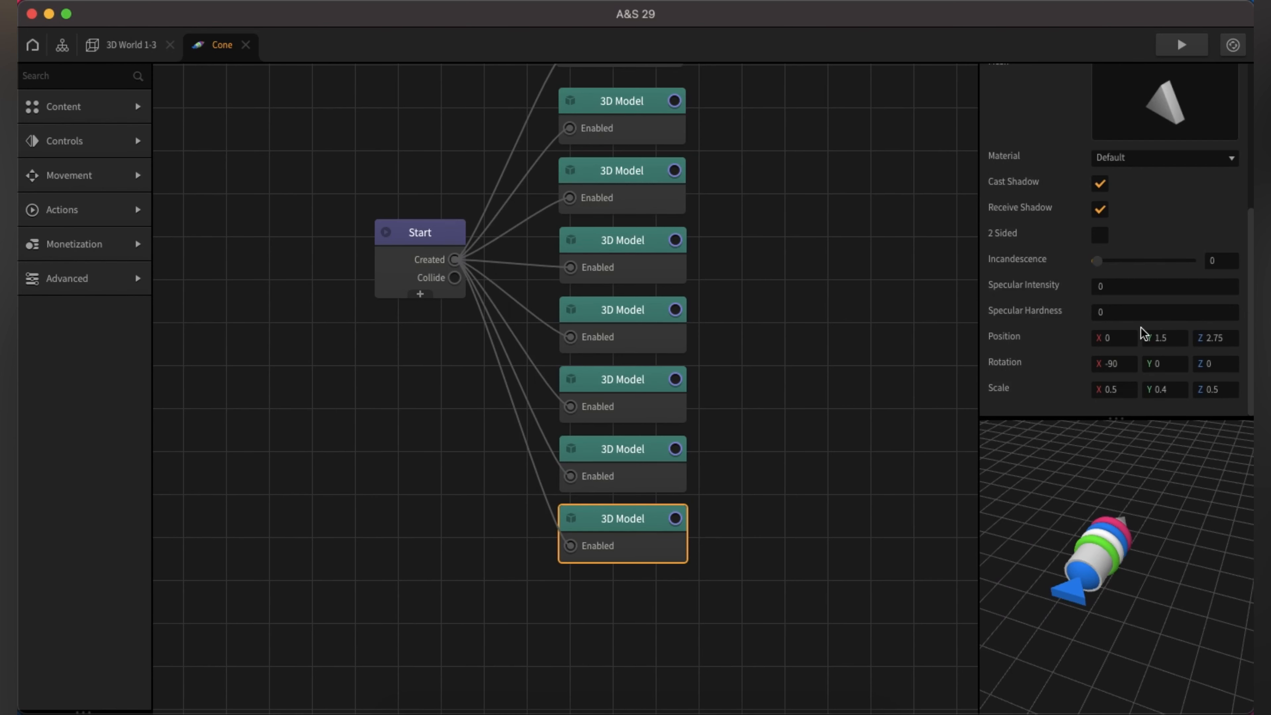
# Step: Widen the triangle model into a wing by setting its X scale to 2
pyautogui.click(1126, 390)
pyautogui.press('BackSpace')
pyautogui.press('BackSpace')
pyautogui.press('BackSpace')
pyautogui.write('2')
pyautogui.click(1062, 391)
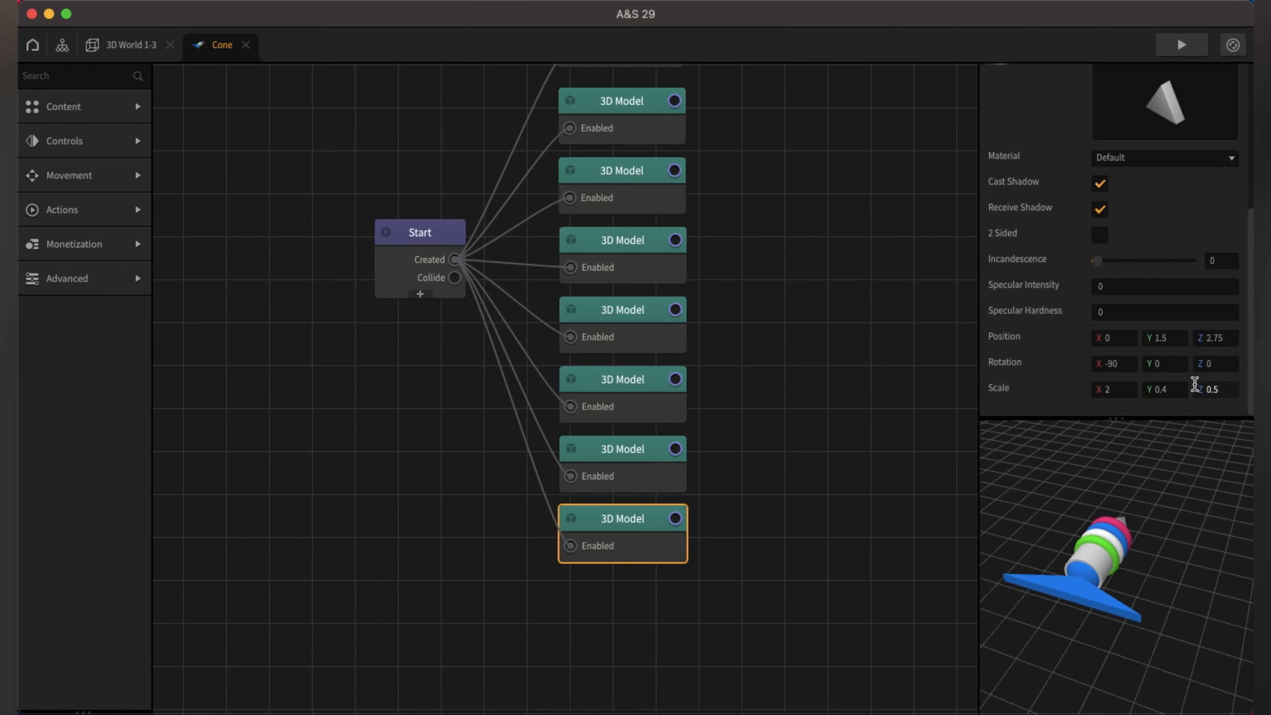
# Step: Set the wing's Y scale to 0.7 and its Z scale to 0.2
pyautogui.click(1172, 391)
pyautogui.press('BackSpace')
pyautogui.write('7')
pyautogui.click(1226, 389)
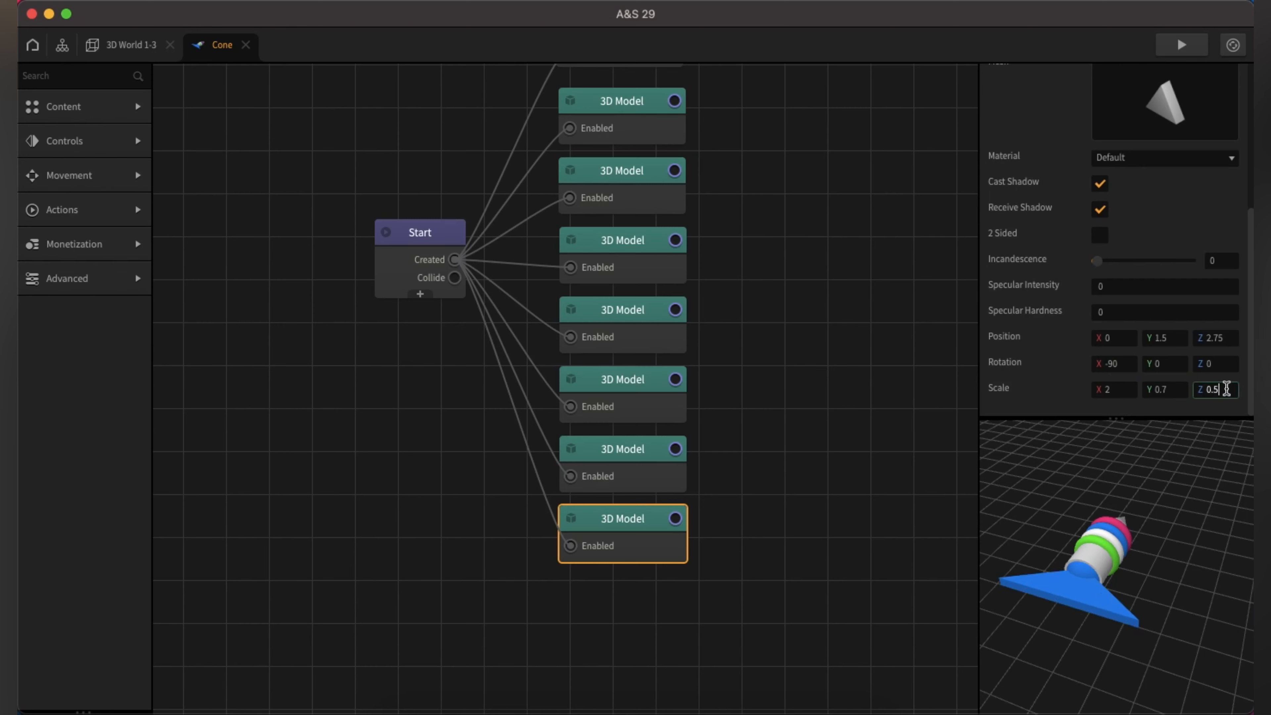
pyautogui.press('BackSpace')
pyautogui.write('2')
pyautogui.click(1060, 400)
pyautogui.moveTo(1132, 624); pyautogui.dragTo(1104, 640)
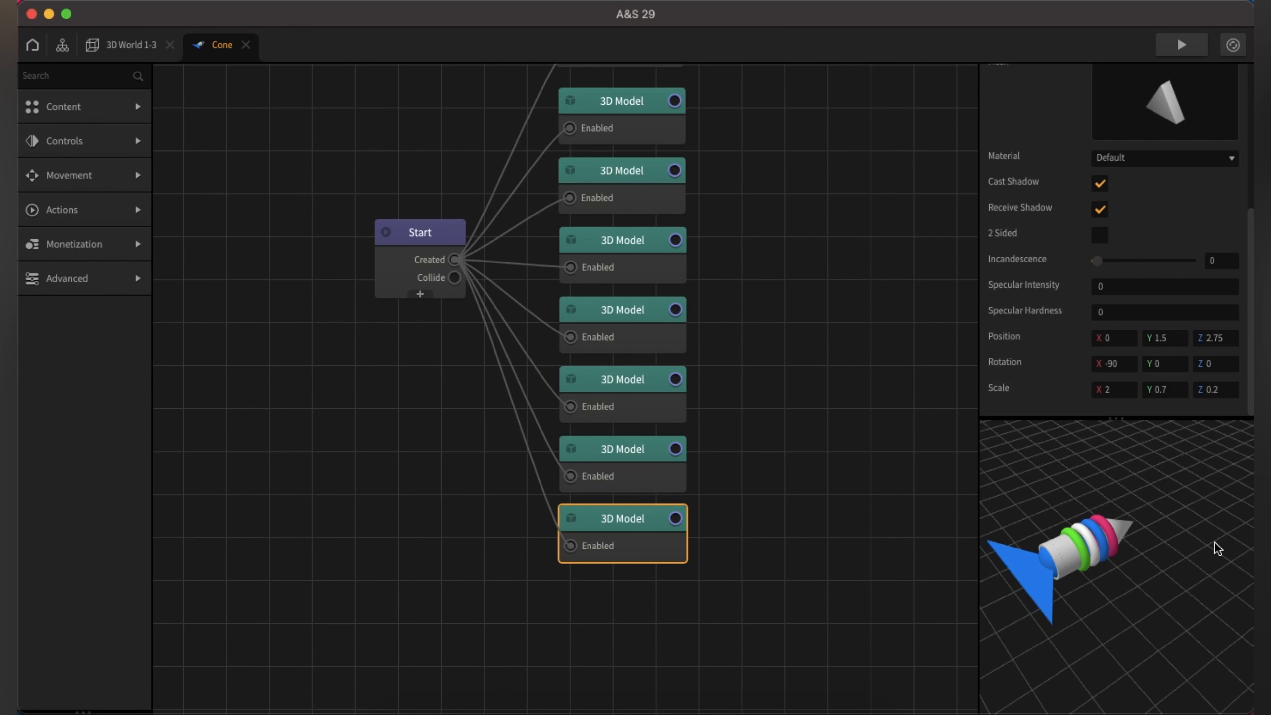
# Step: Move the wing forward by setting its Z position to 2
pyautogui.click(1233, 341)
pyautogui.press('BackSpace')
pyautogui.press('BackSpace')
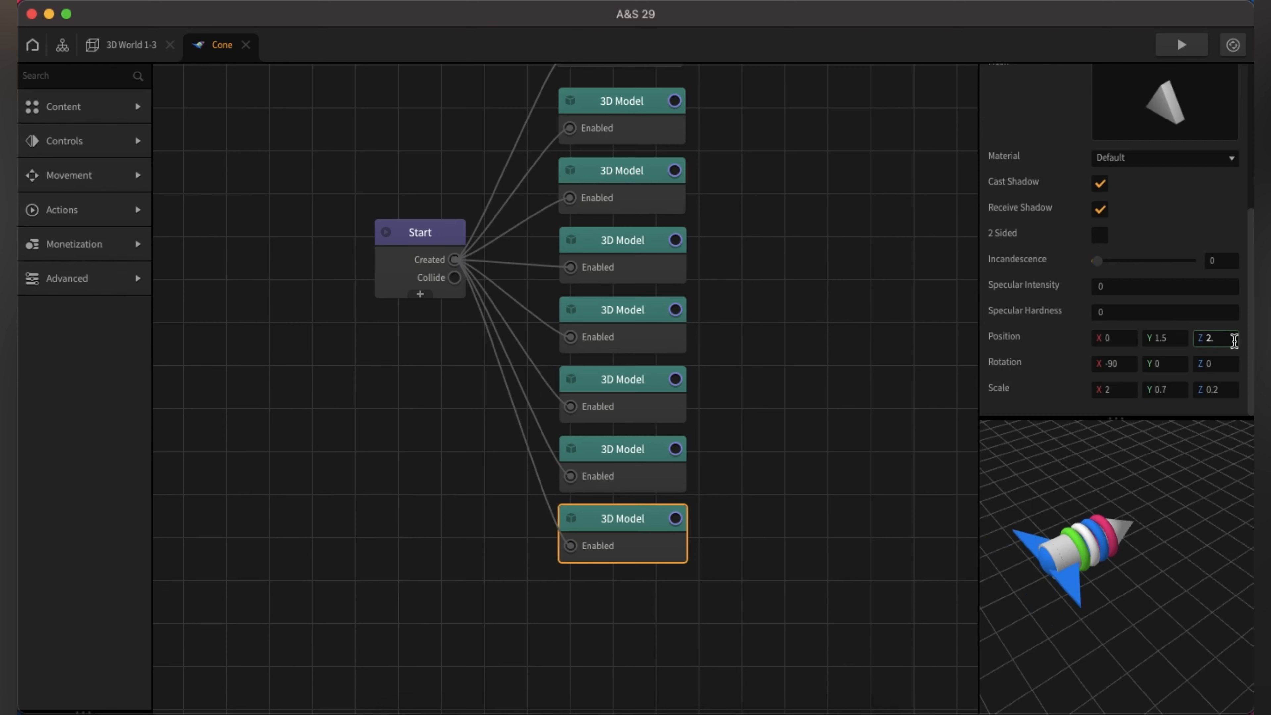
pyautogui.moveTo(1112, 603); pyautogui.dragTo(1164, 564)
pyautogui.moveTo(1194, 590); pyautogui.dragTo(1188, 638)
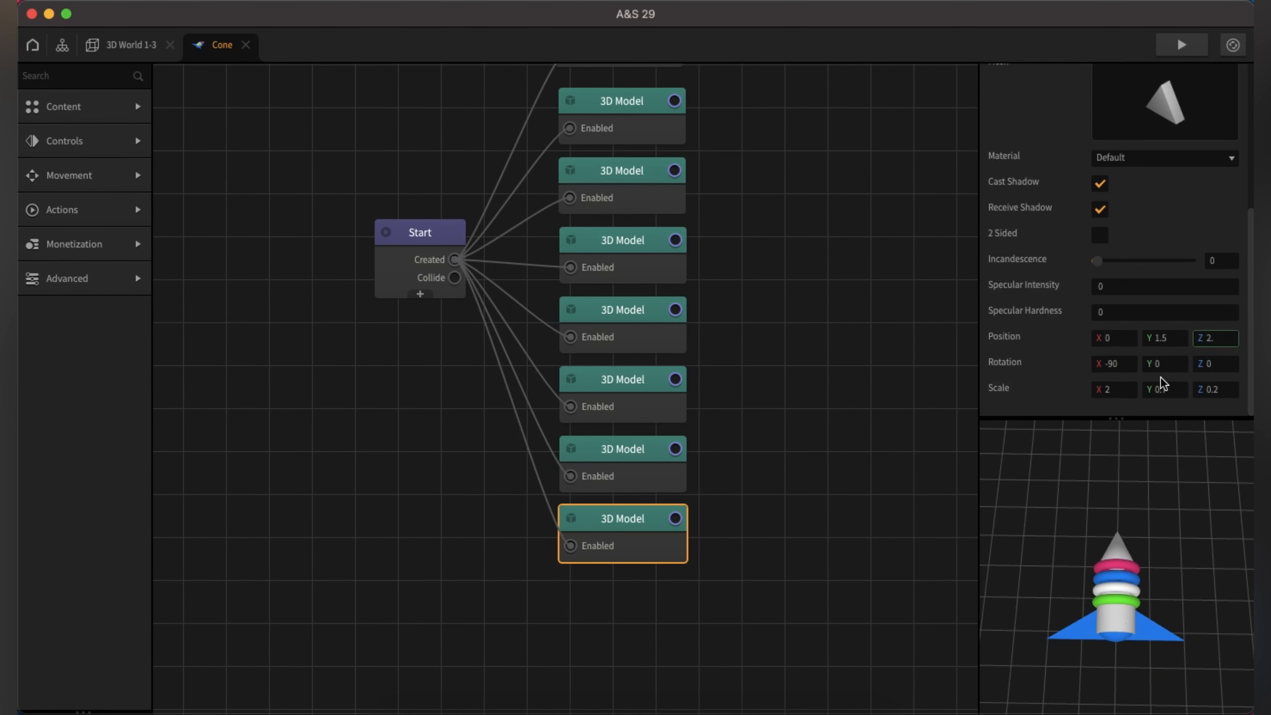
# Step: Shorten the wing by setting its Y scale to 0.5
pyautogui.click(1178, 394)
pyautogui.write('6')
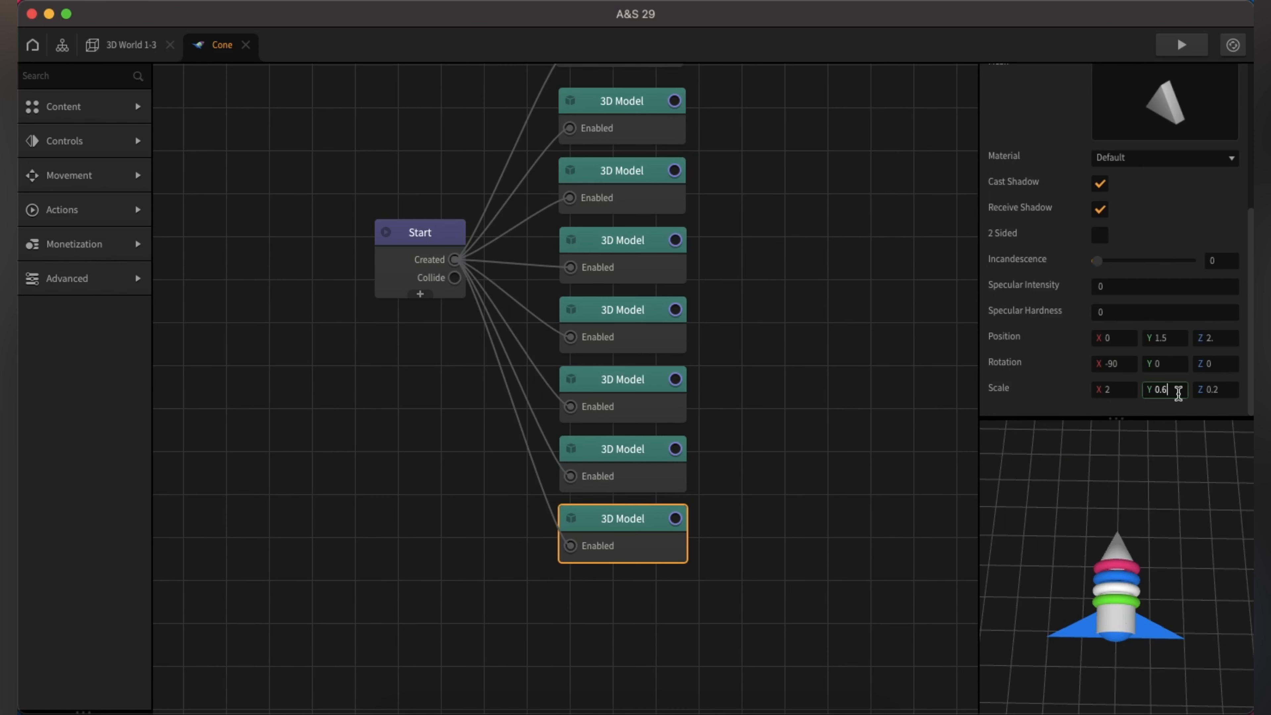
pyautogui.press('BackSpace')
pyautogui.write('5')
pyautogui.moveTo(1101, 651); pyautogui.dragTo(1102, 605)
pyautogui.scroll(5, 1067, 598)
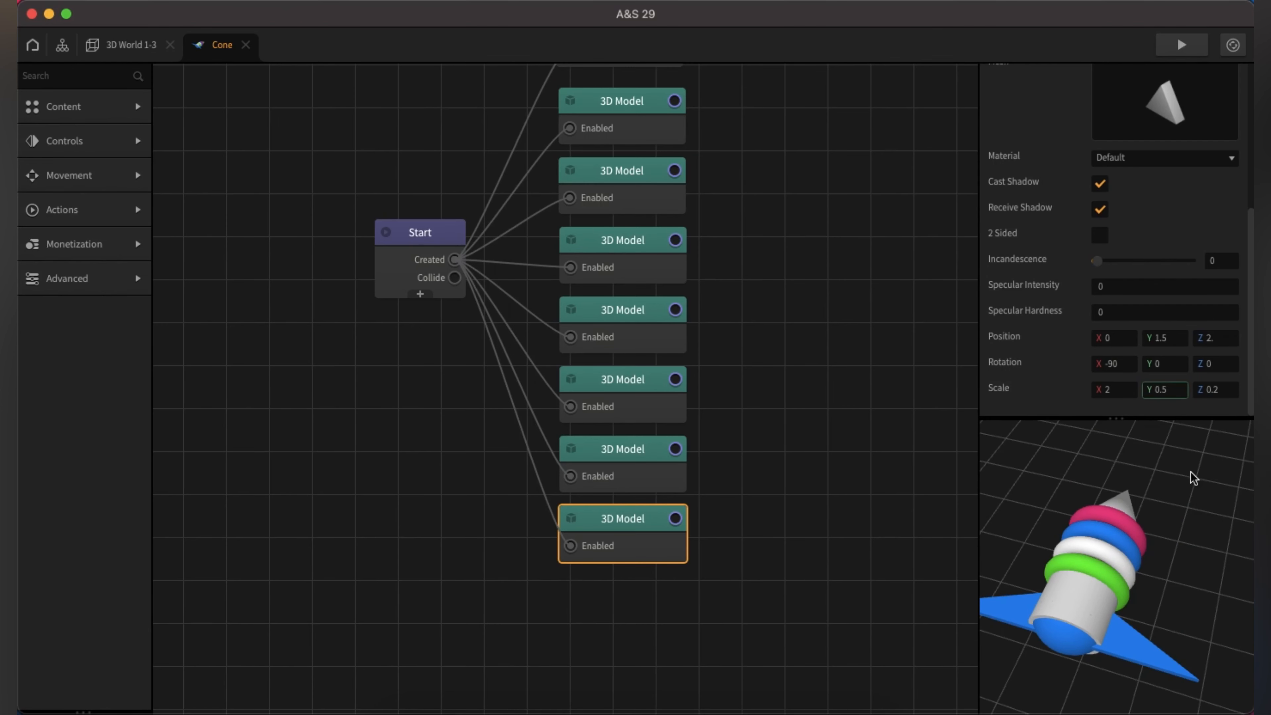
# Step: Adjust the wing's Z position along the grey tube, trying 1.7 and 1.9 before setting it to 1.95
pyautogui.click(1231, 339)
pyautogui.press('BackSpace')
pyautogui.write('1.7')
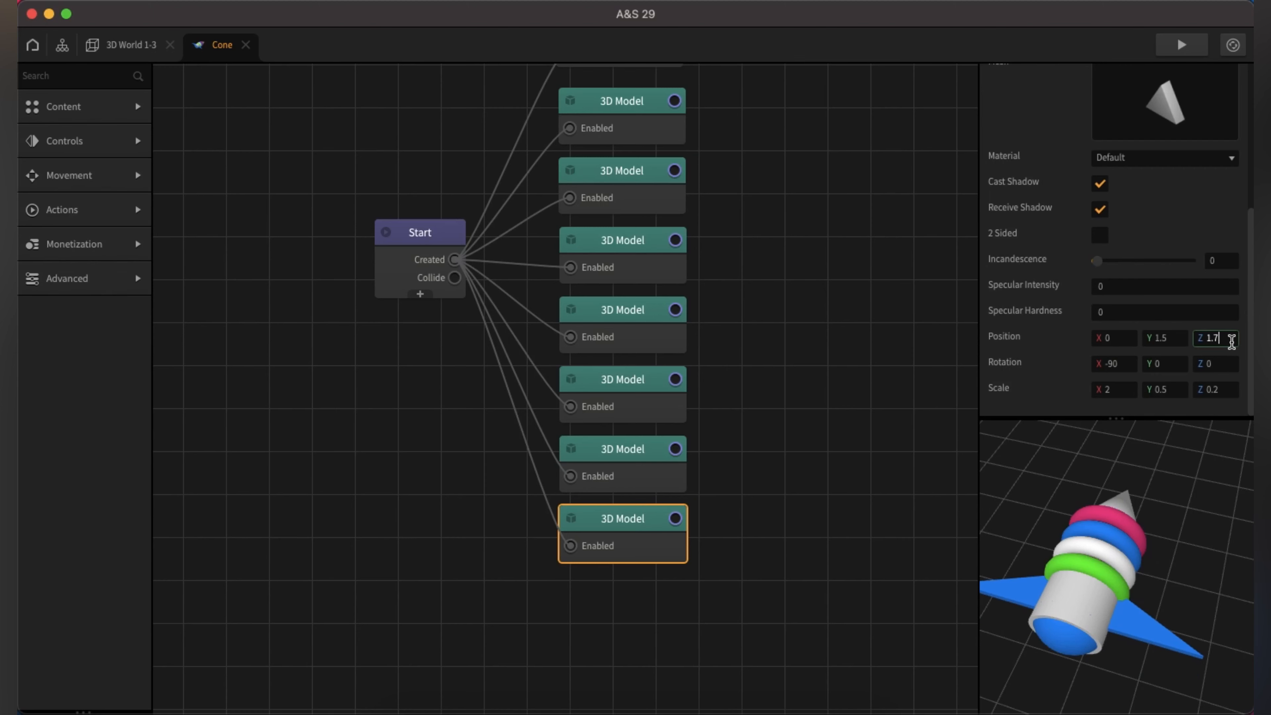
pyautogui.press('BackSpace')
pyautogui.write('9')
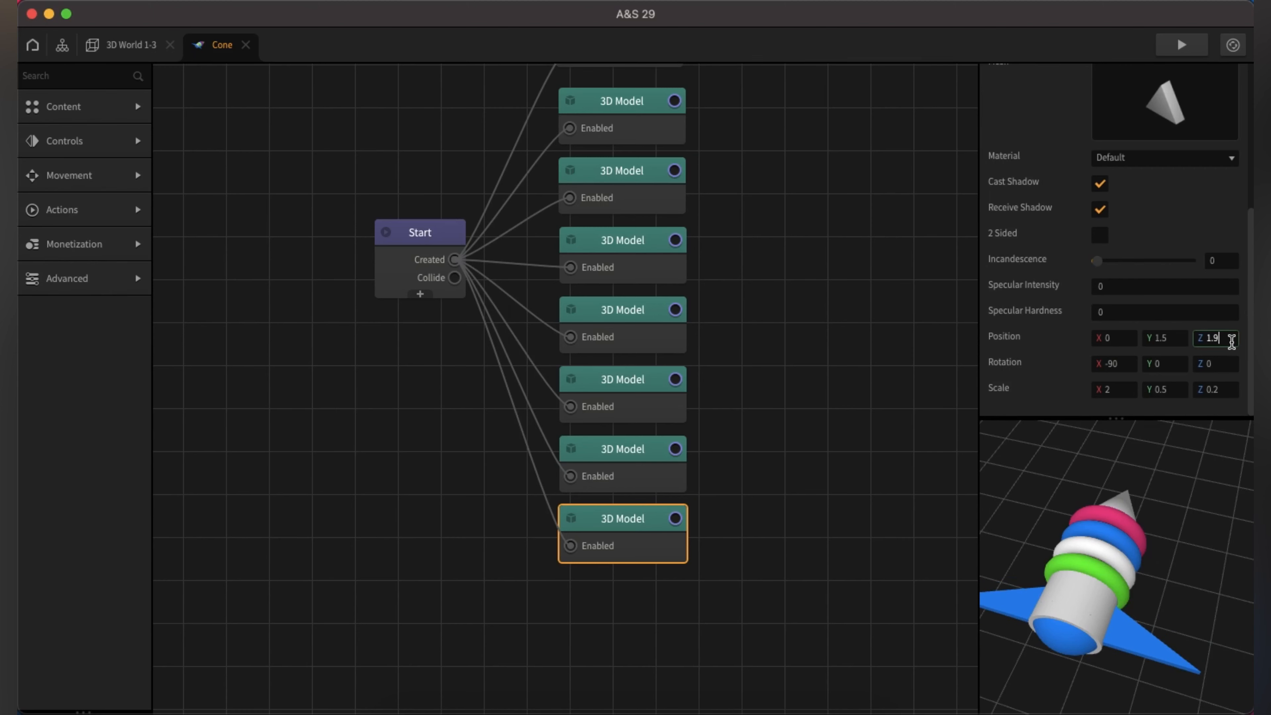
pyautogui.write('5')
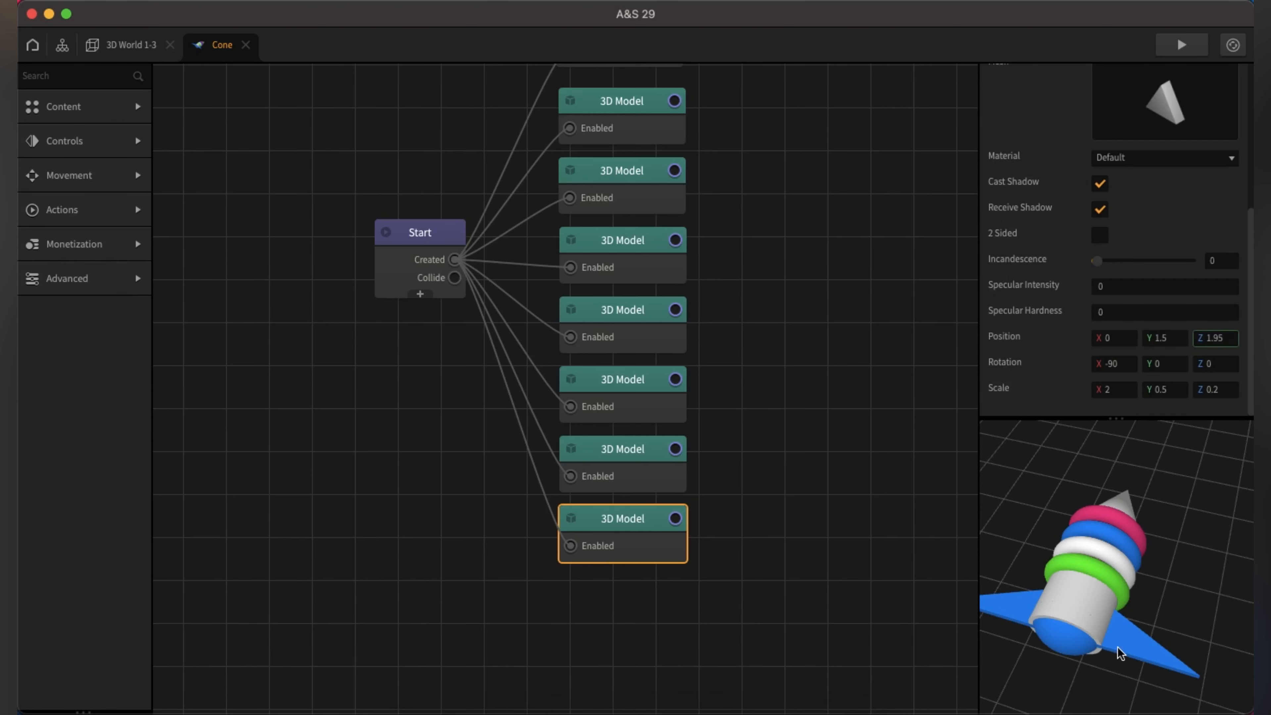
pyautogui.moveTo(1121, 653); pyautogui.dragTo(1143, 630)
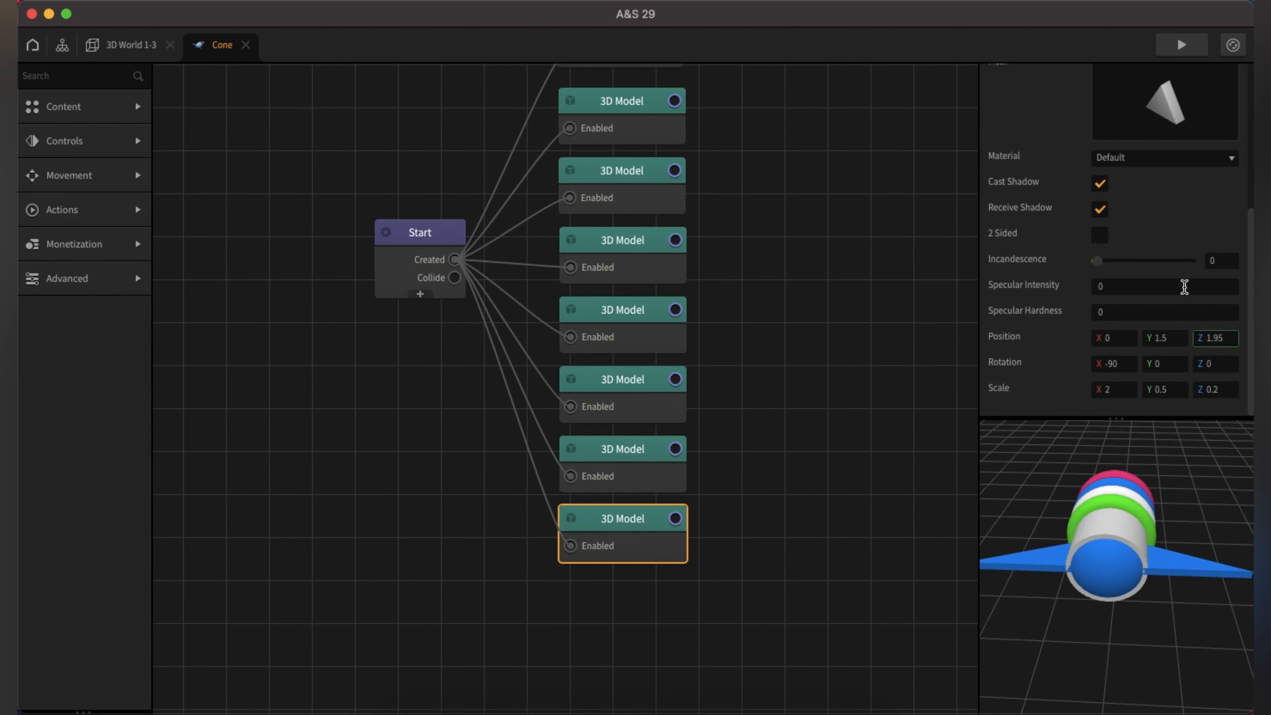
# Step: Color the wing model Cayenne dark red
pyautogui.scroll(5, 1252, 350)
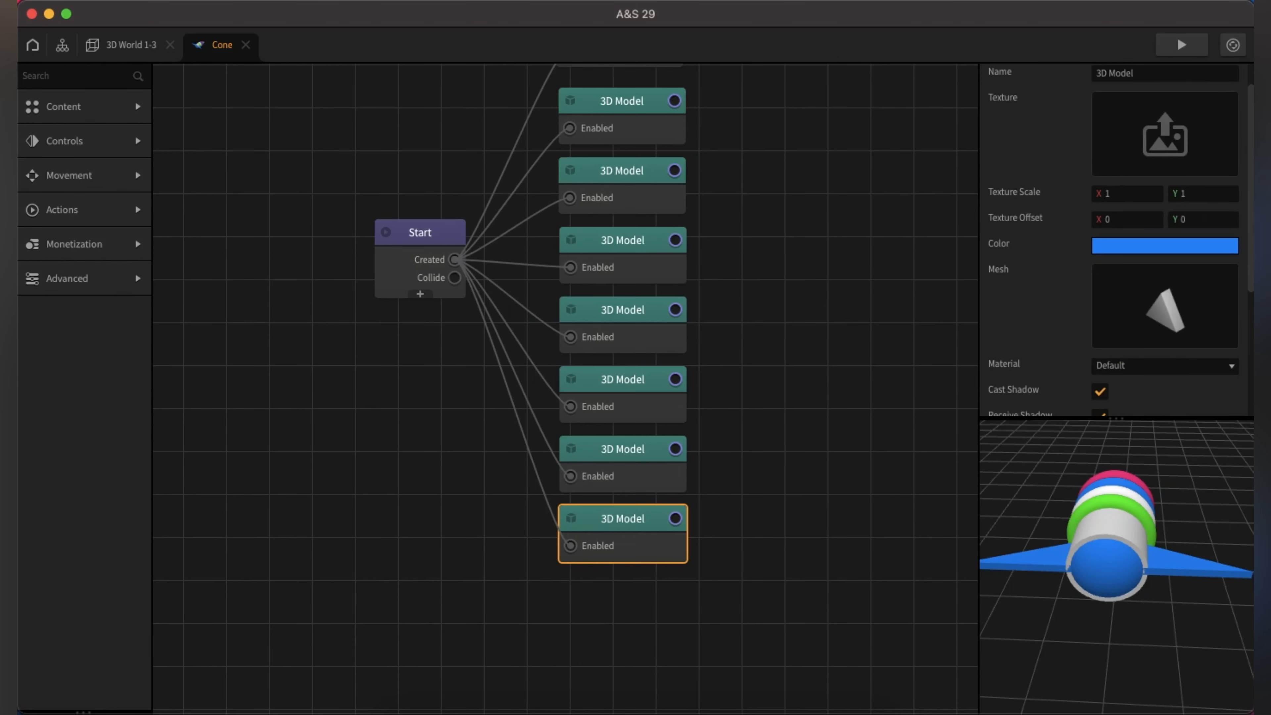
pyautogui.click(1191, 250)
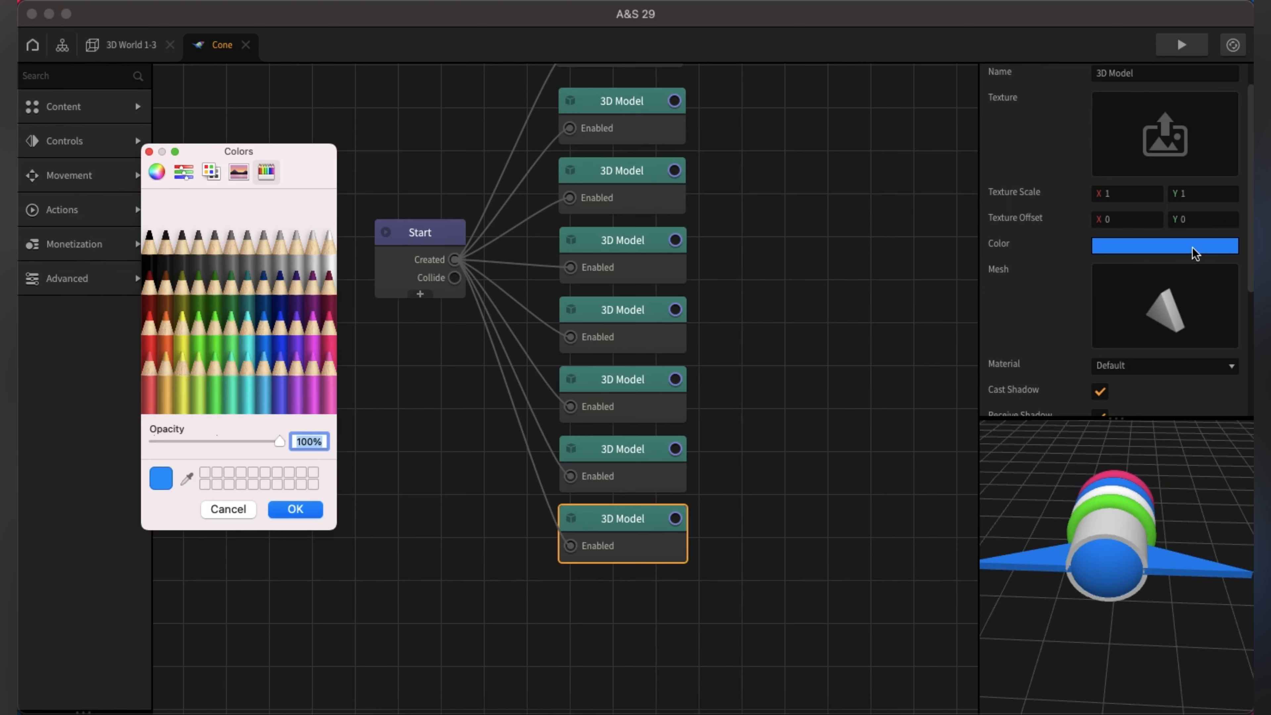
pyautogui.click(152, 300)
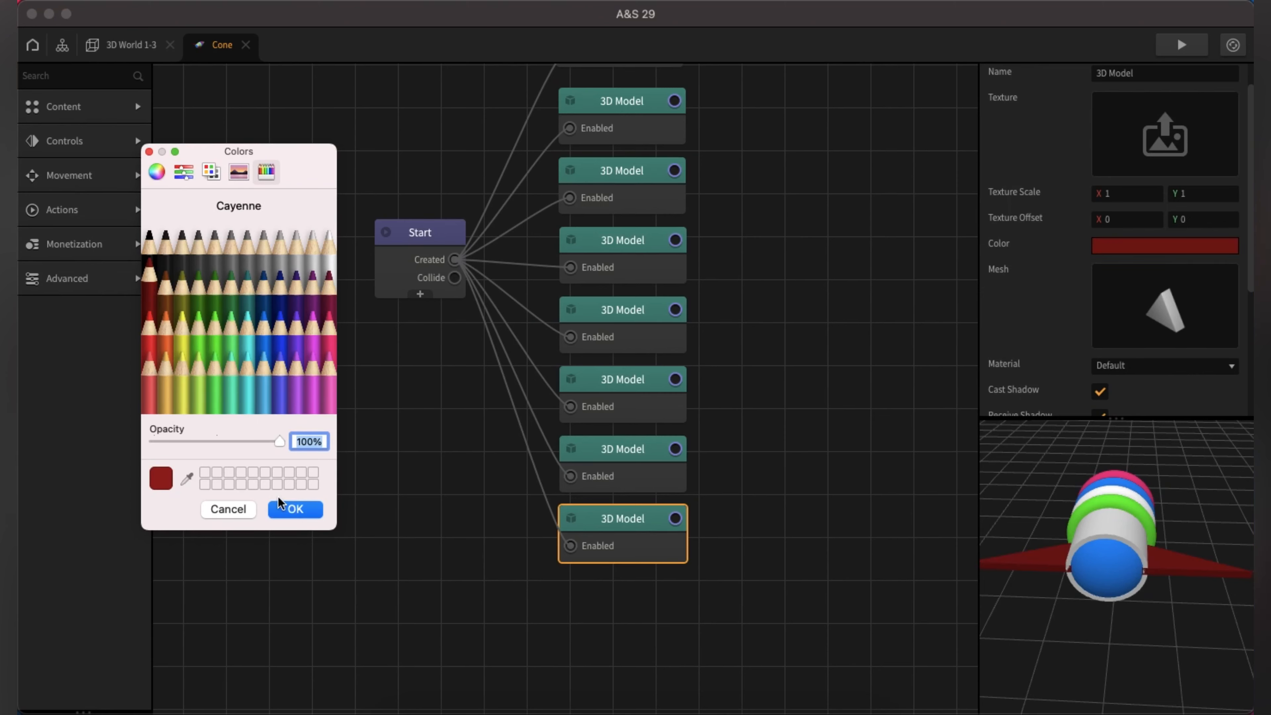
pyautogui.click(288, 508)
pyautogui.moveTo(1093, 619); pyautogui.dragTo(1074, 649)
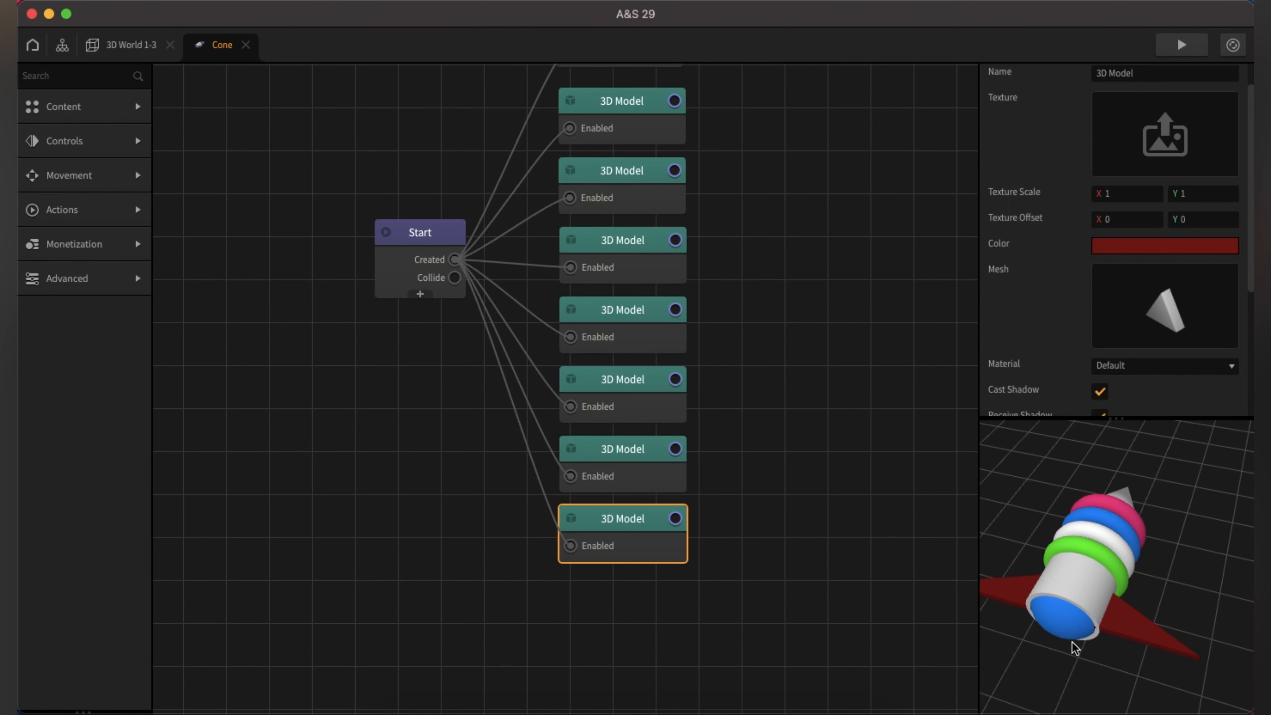
# Step: Set the red wing's Z position to 1.94
pyautogui.moveTo(1249, 240); pyautogui.dragTo(1250, 401)
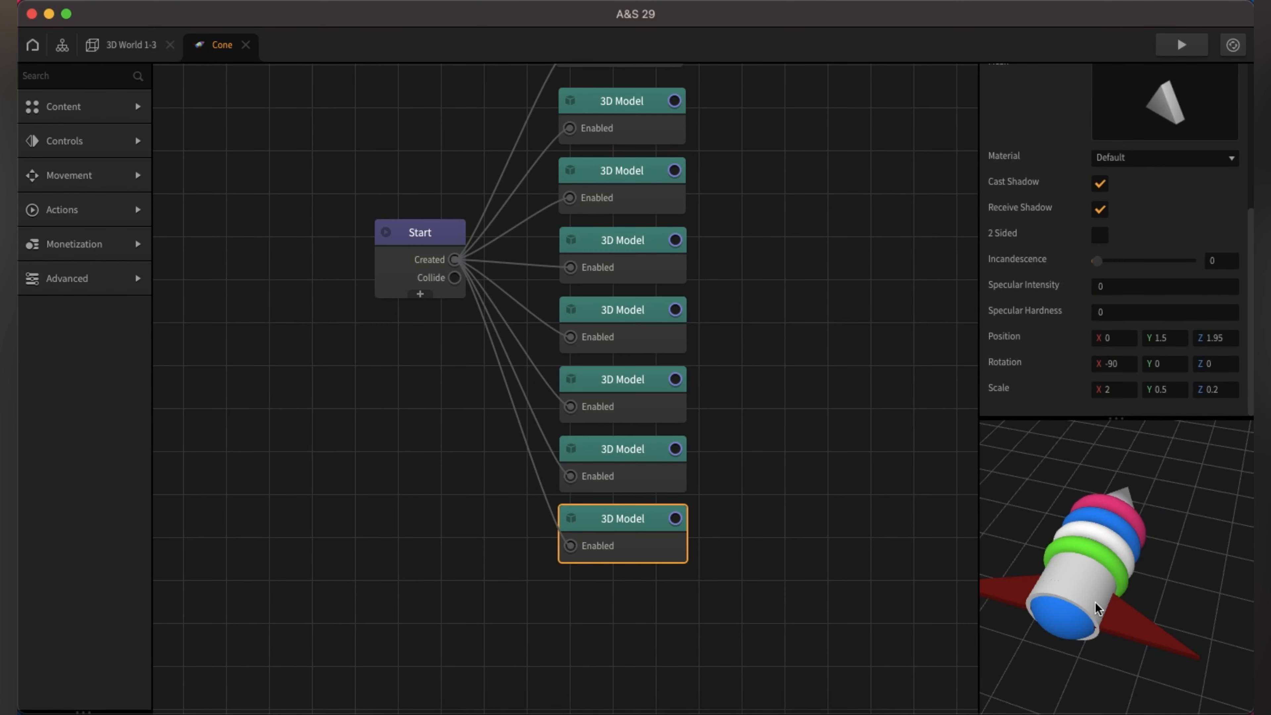
pyautogui.moveTo(1095, 601); pyautogui.dragTo(1191, 523)
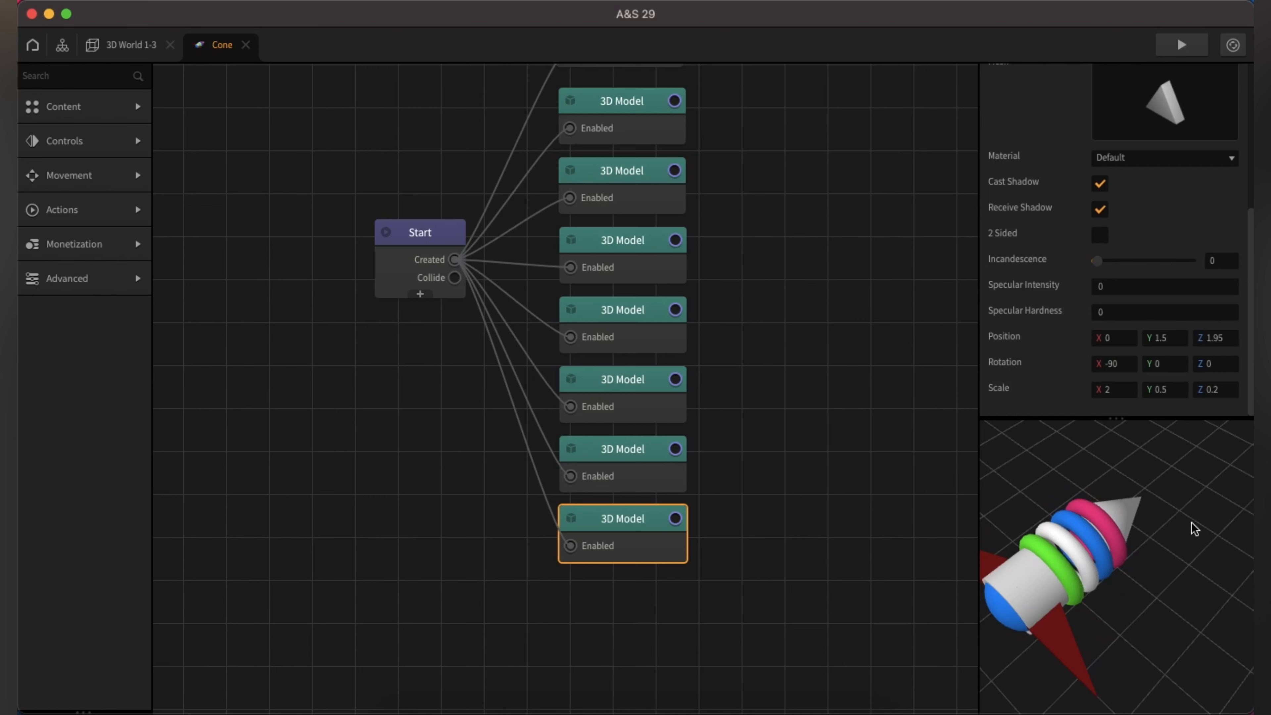
pyautogui.click(1226, 338)
pyautogui.write('4')
pyautogui.press('Return')
pyautogui.moveTo(1015, 638); pyautogui.dragTo(1077, 593)
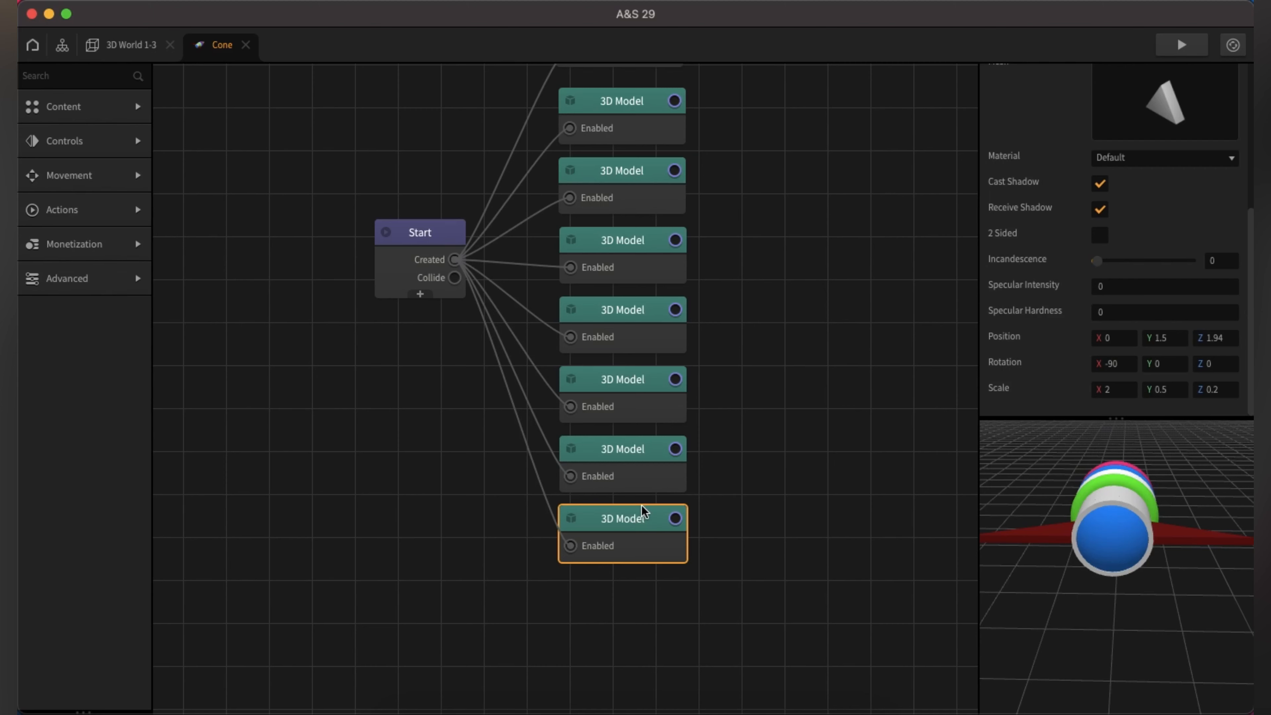
# Step: Duplicate the red wing node and set the copy's rotation to X 0, Y -90 and Z 90 to form vertical fins
pyautogui.moveTo(638, 532); pyautogui.dragTo(639, 531)
pyautogui.press('super+d')
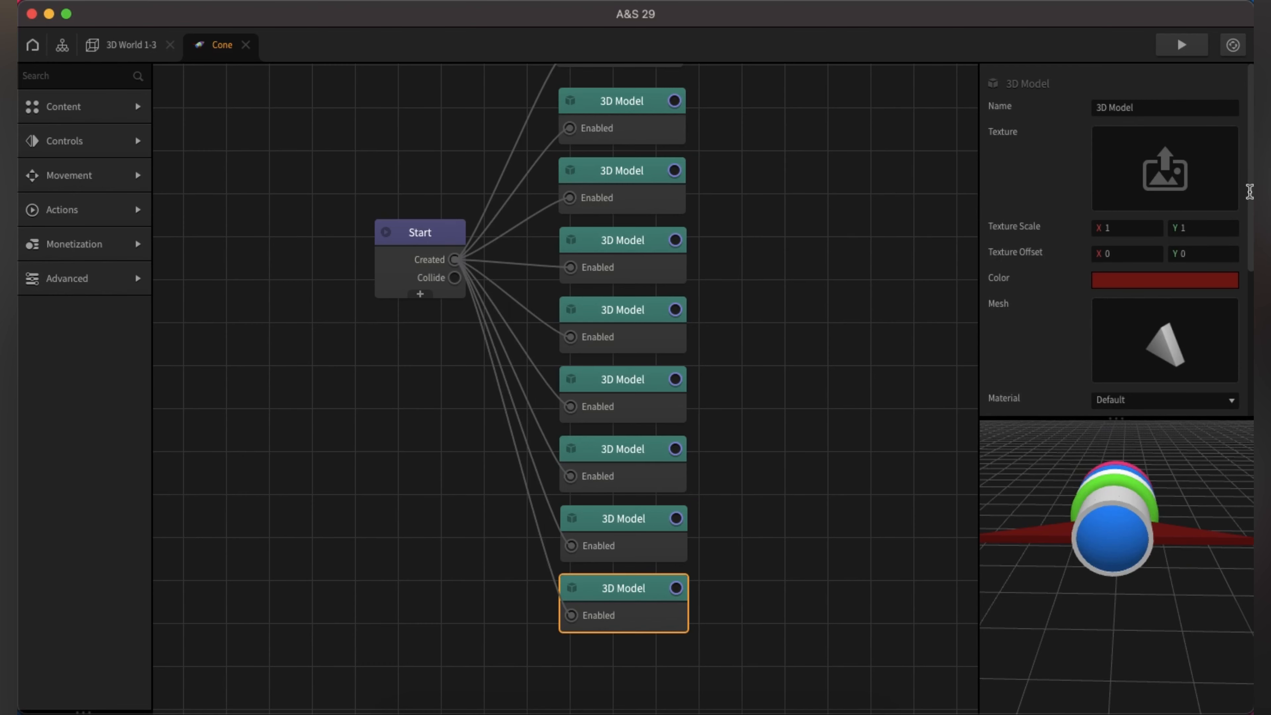
pyautogui.scroll(-5, 1247, 195)
pyautogui.click(1121, 364)
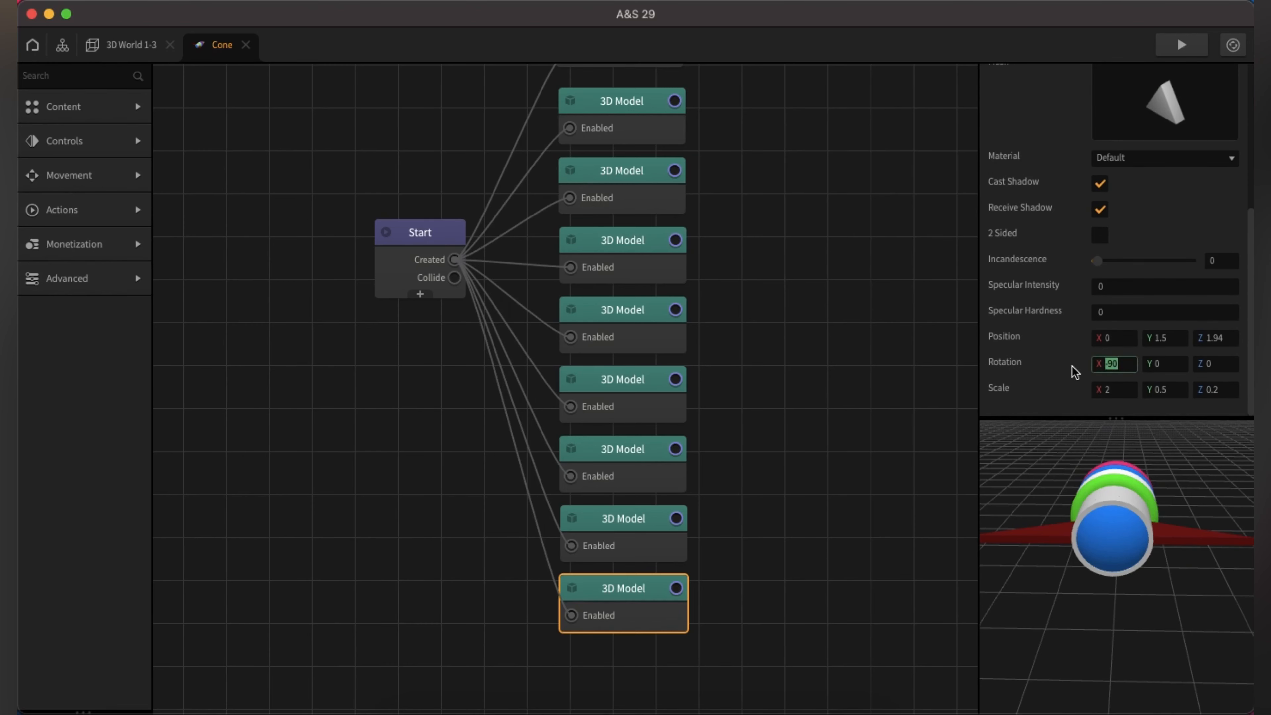
pyautogui.write('0')
pyautogui.click(1171, 367)
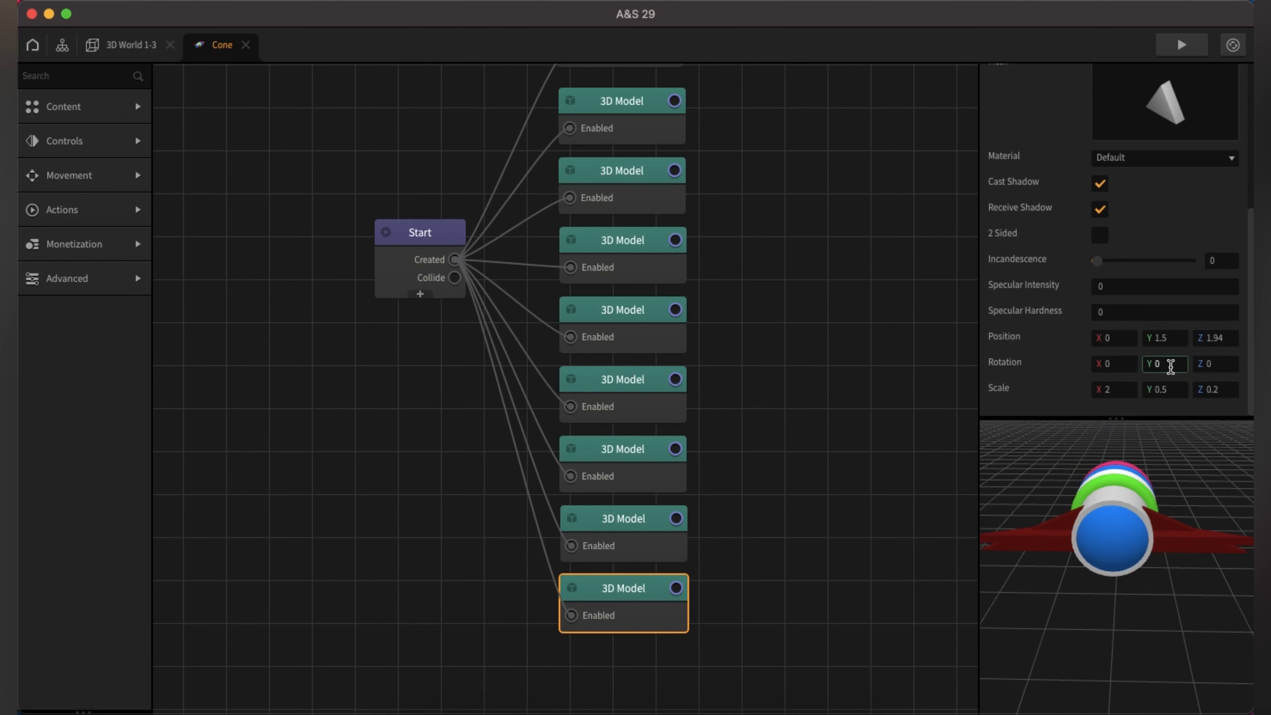
pyautogui.press('BackSpace')
pyautogui.write('-90')
pyautogui.click(1232, 366)
pyautogui.press('BackSpace')
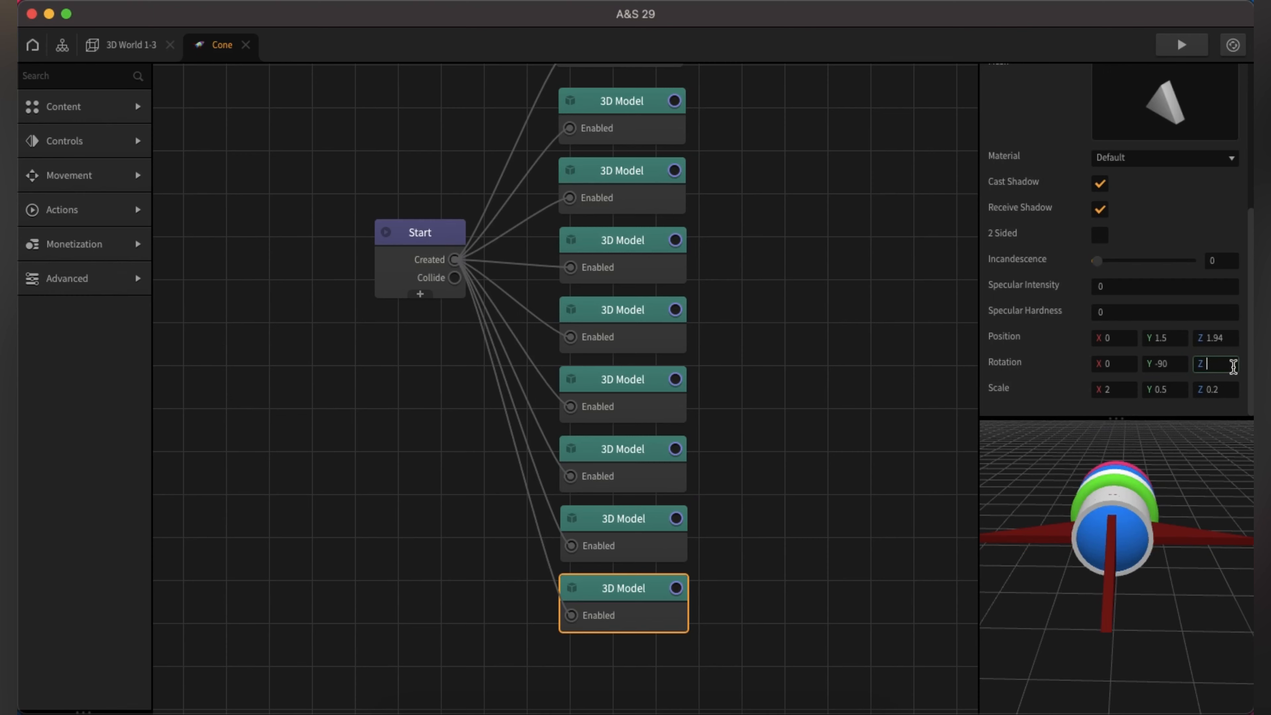
pyautogui.write('90')
pyautogui.moveTo(1191, 613); pyautogui.dragTo(1119, 646)
pyautogui.scroll(-5, 1170, 629)
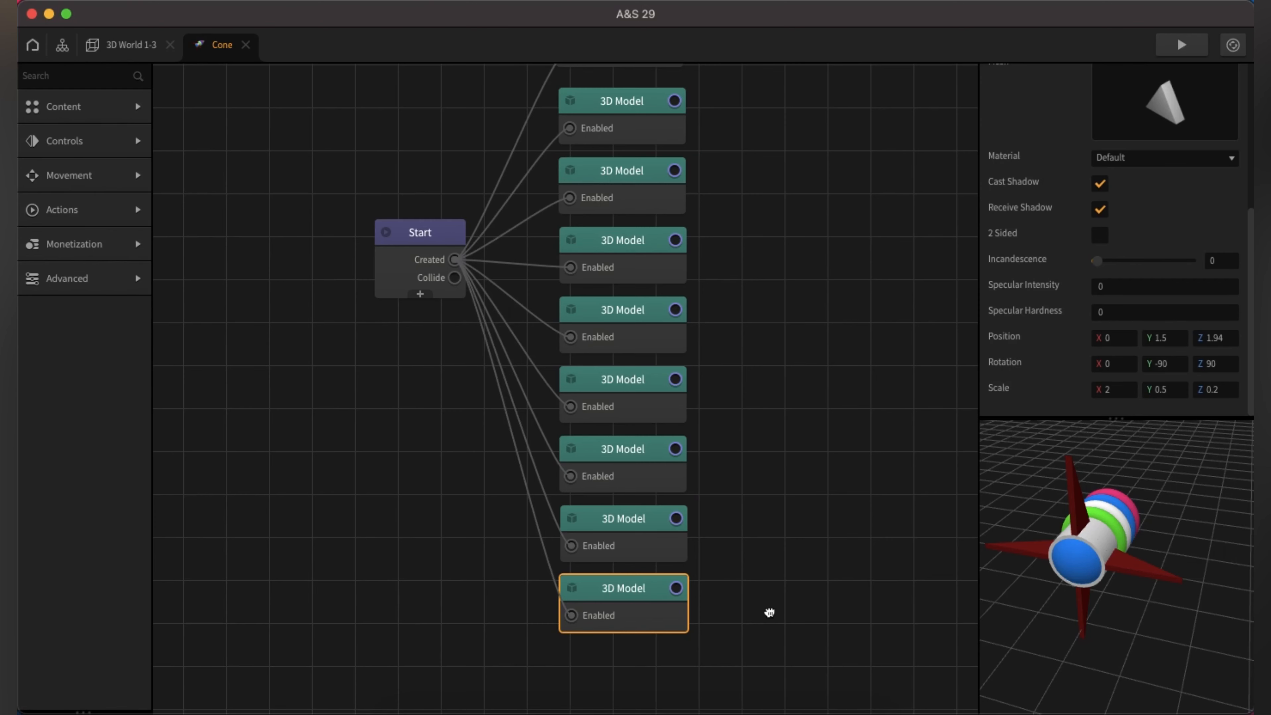
# Step: Duplicate the vertical fin's 3D Model node and change the copy's mesh to Tube
pyautogui.moveTo(766, 607); pyautogui.dragTo(772, 430)
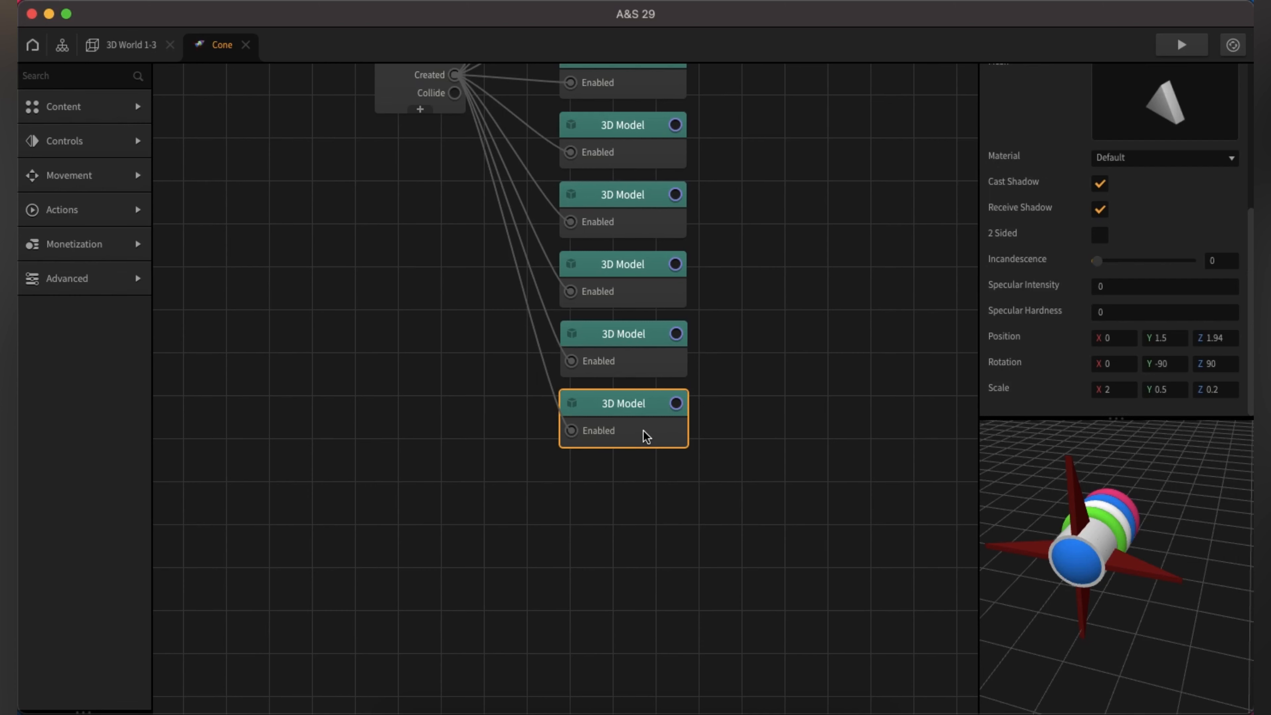
pyautogui.click(629, 345)
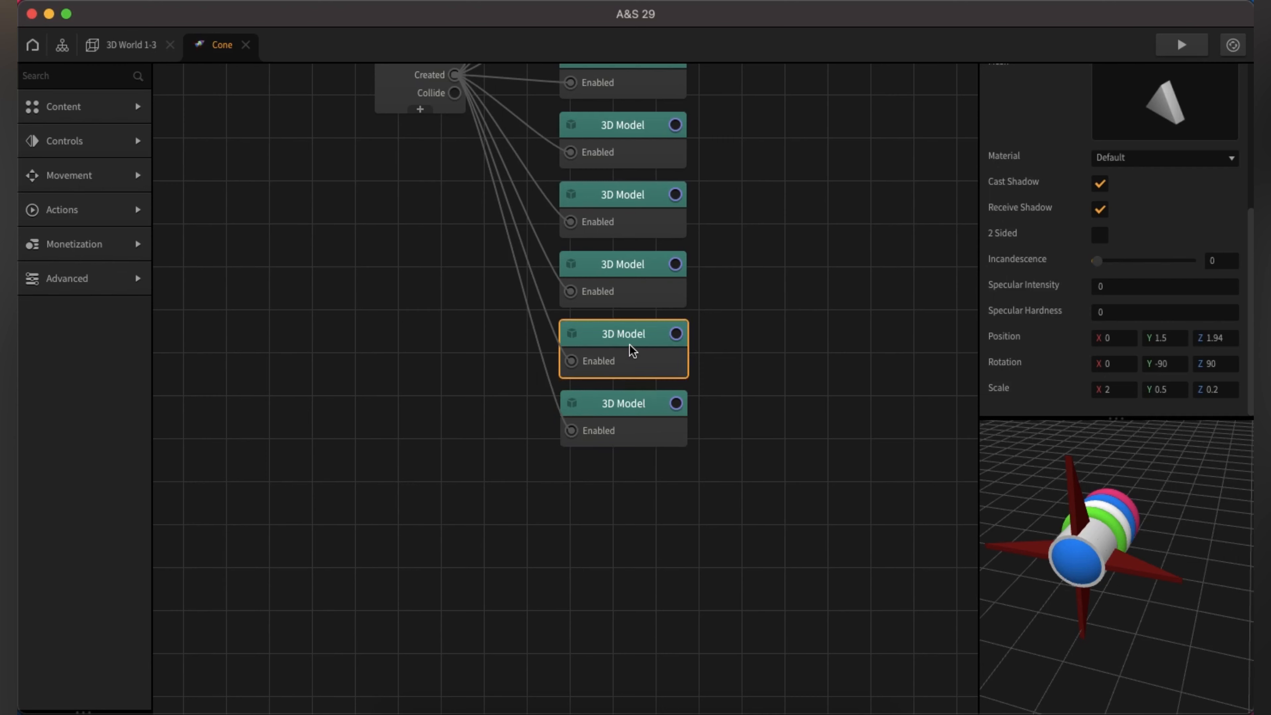
pyautogui.click(630, 283)
pyautogui.click(621, 411)
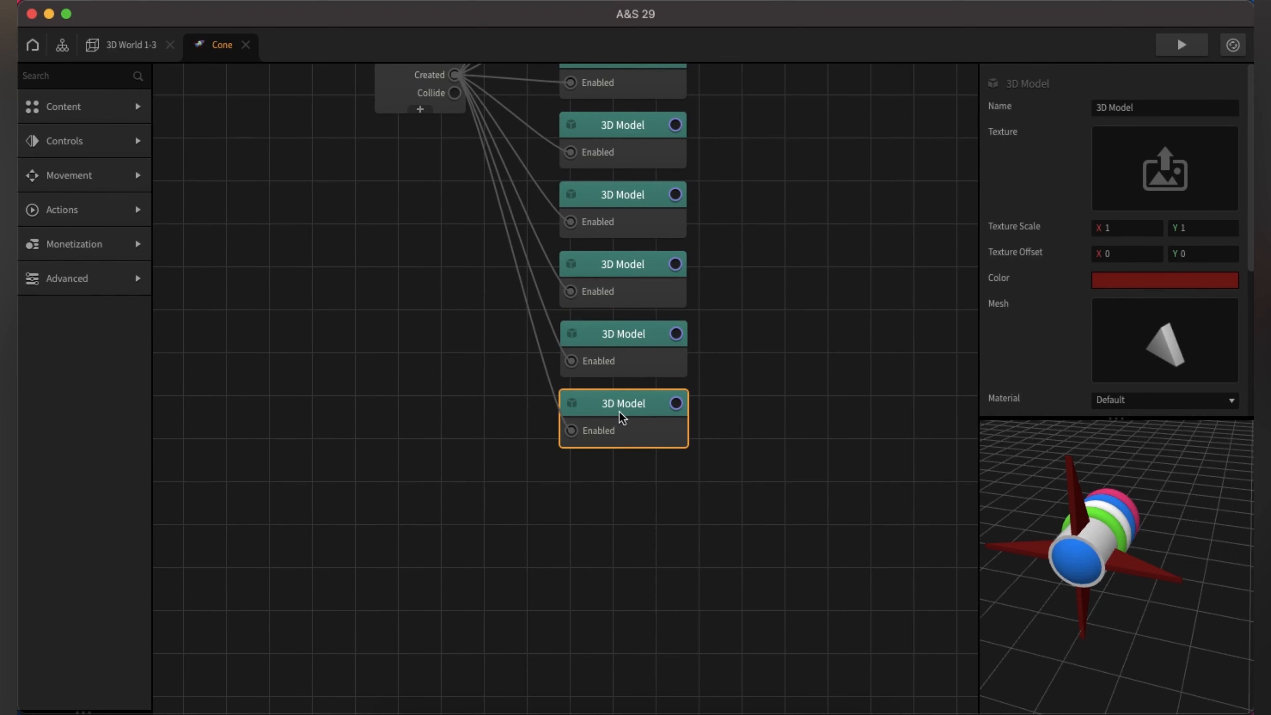
pyautogui.press('super+d')
pyautogui.moveTo(1249, 291); pyautogui.dragTo(1235, 408)
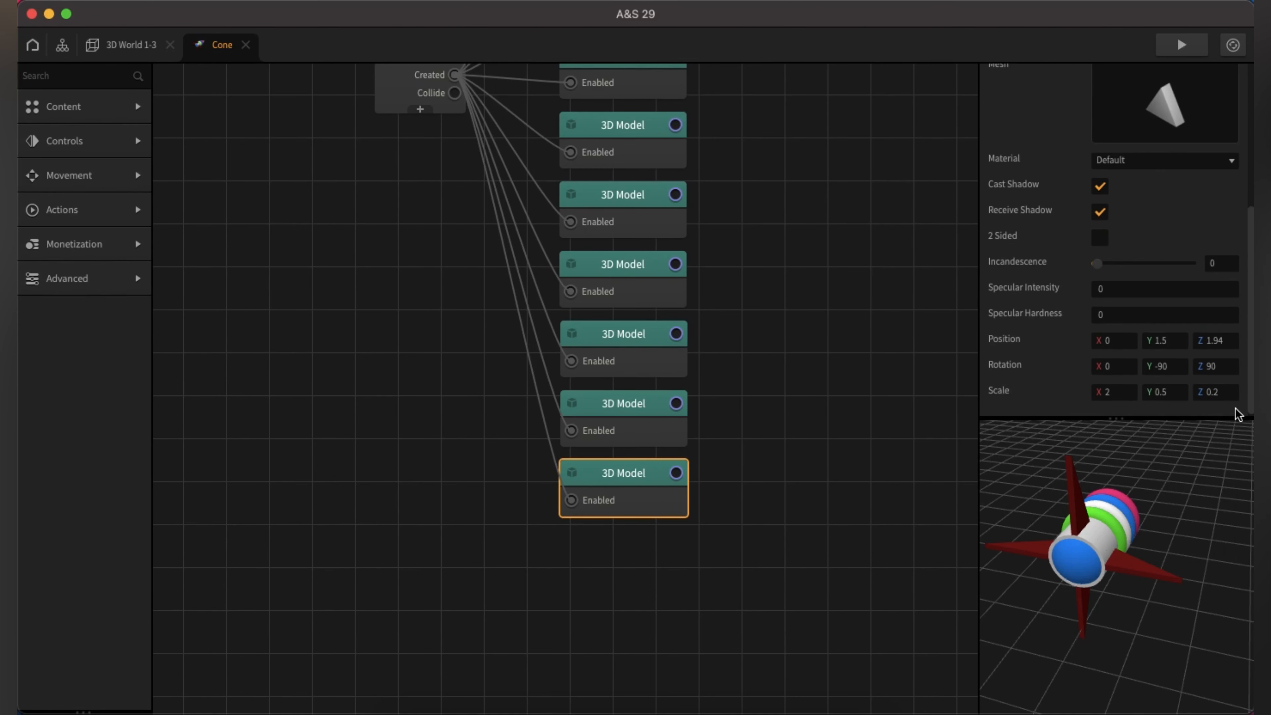
pyautogui.moveTo(1203, 93)
pyautogui.click(1203, 68)
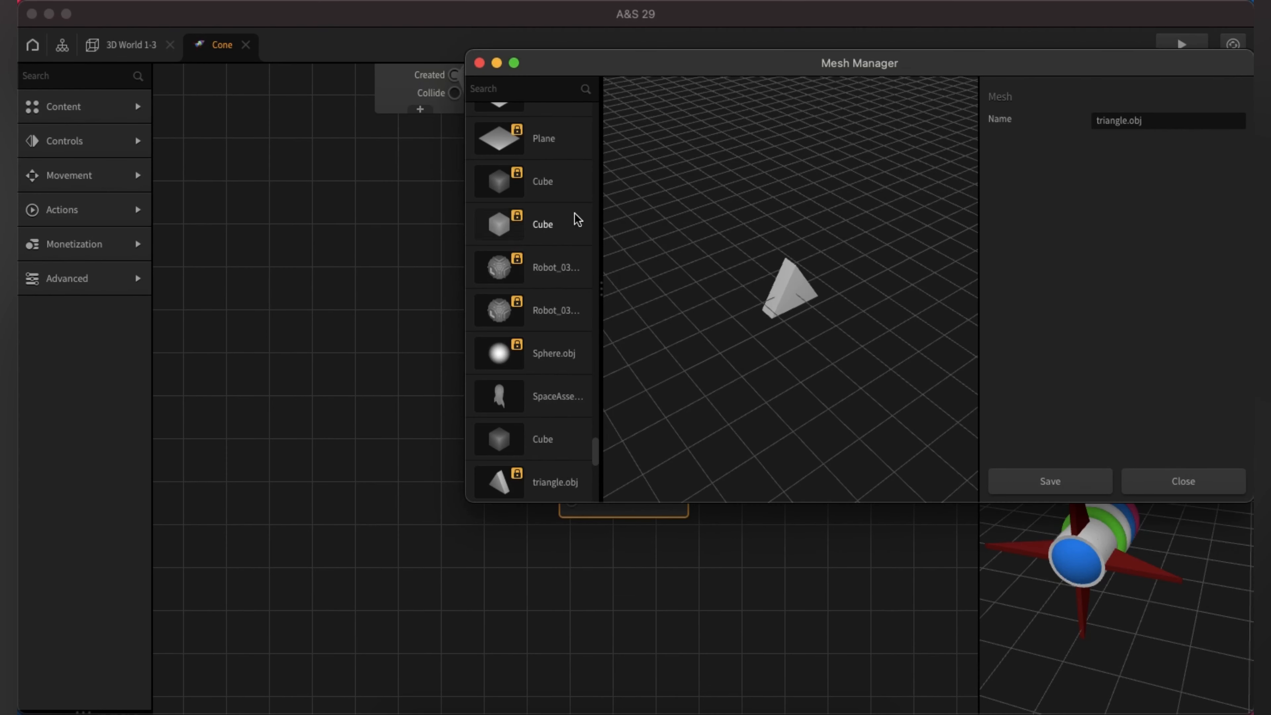
pyautogui.moveTo(595, 448); pyautogui.dragTo(593, 522)
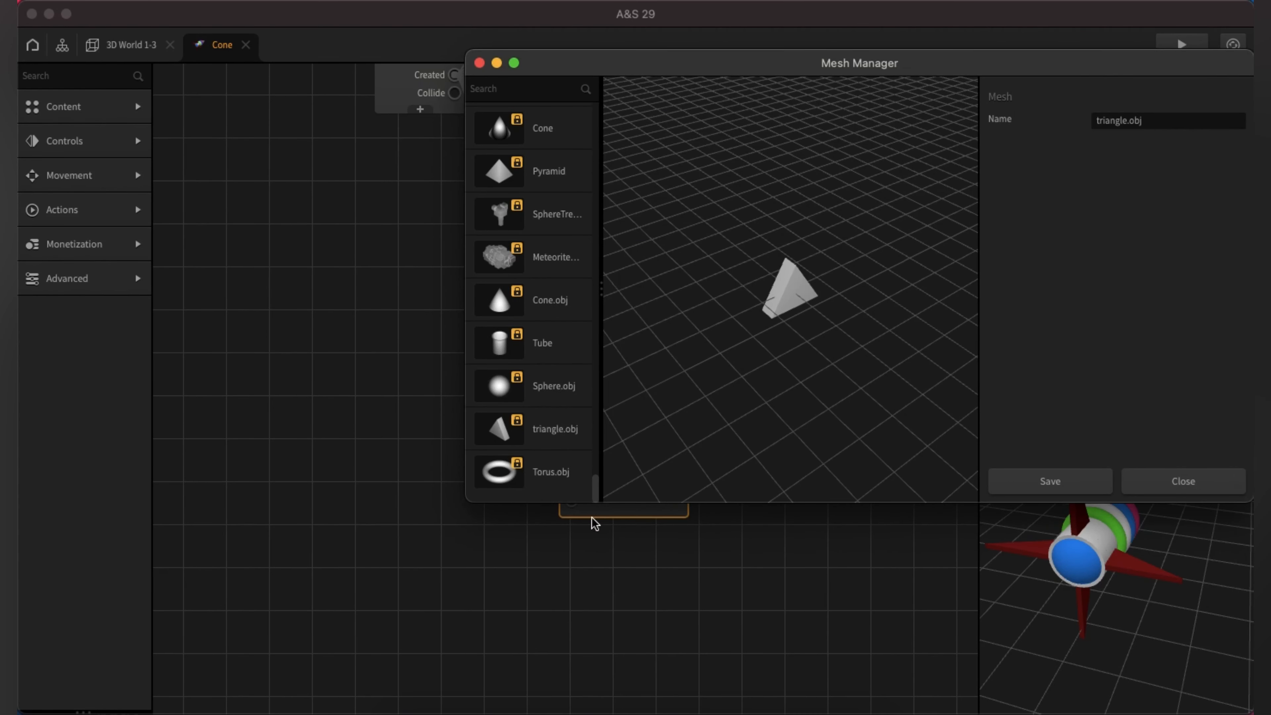
pyautogui.click(508, 358)
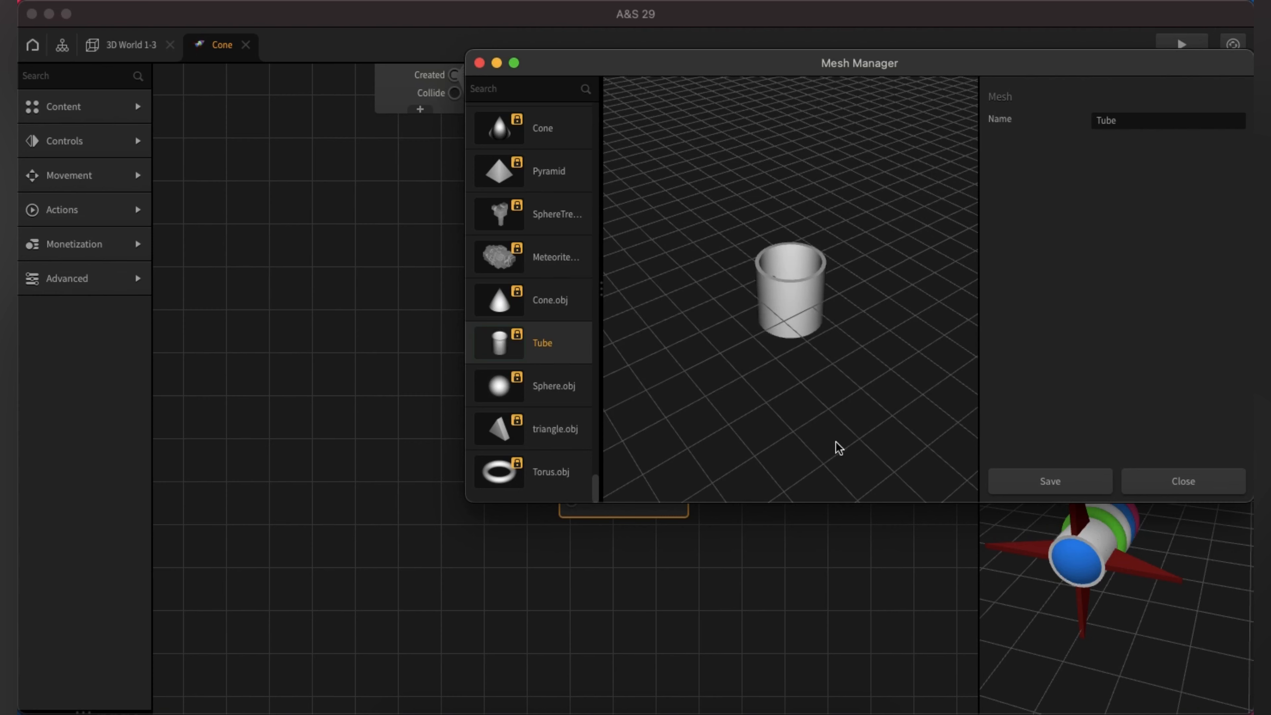
pyautogui.click(1013, 480)
# Step: Set the new tube's Y position to -0.07 to place it at the lower fin's tip
pyautogui.moveTo(1067, 432); pyautogui.dragTo(1157, 593)
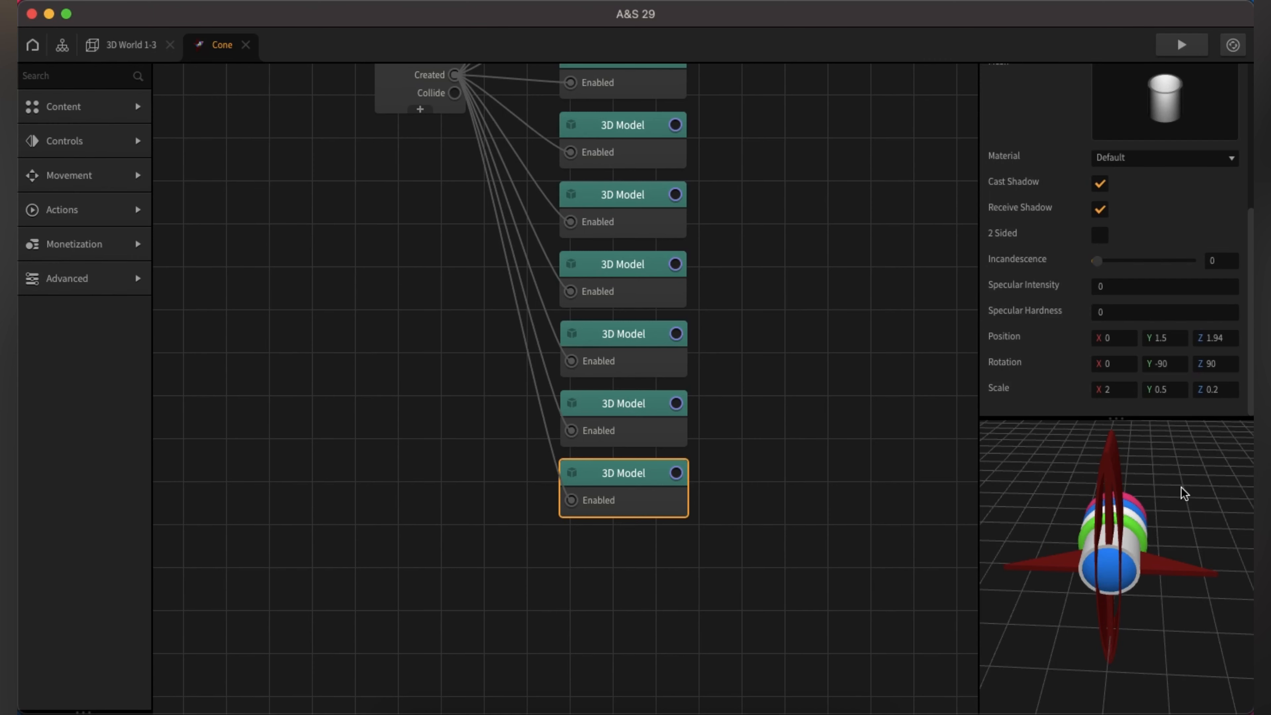
pyautogui.click(1169, 335)
pyautogui.write('-0.07')
pyautogui.press('Return')
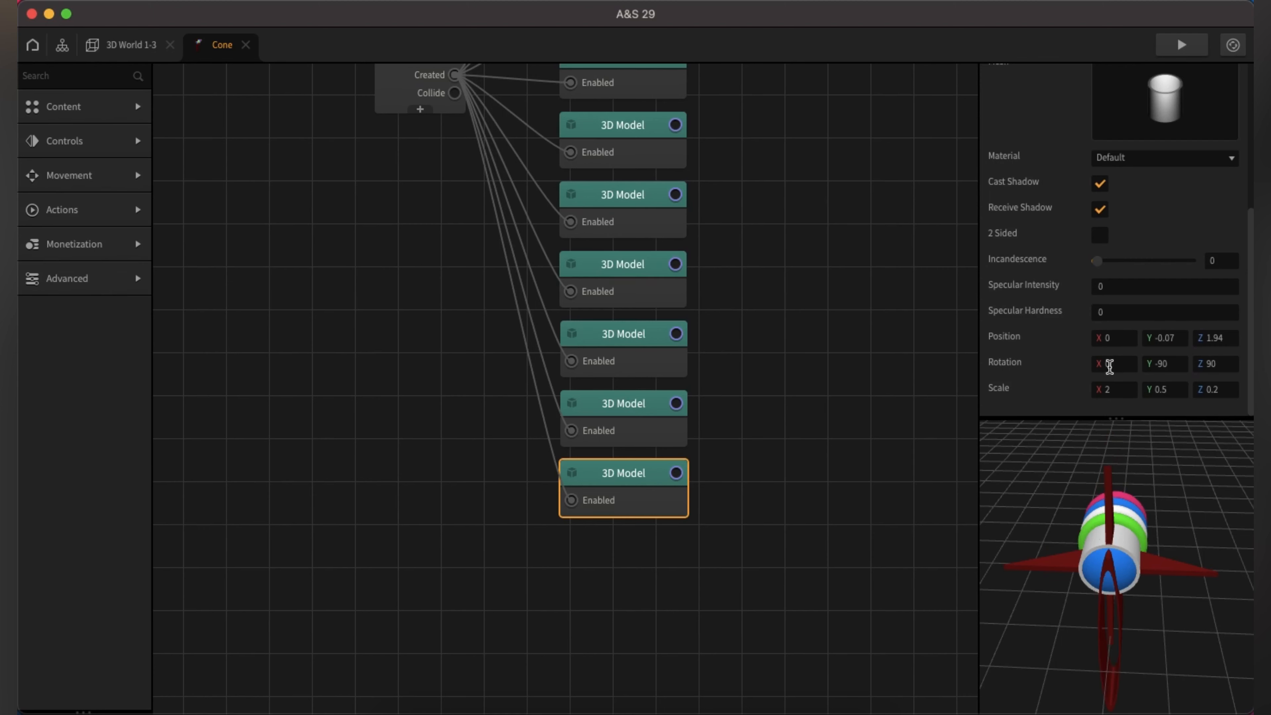
# Step: Scale the small tube to 0.2 on both the X and Y axes
pyautogui.click(1115, 389)
pyautogui.click(1166, 389)
pyautogui.press('BackSpace')
pyautogui.write('2')
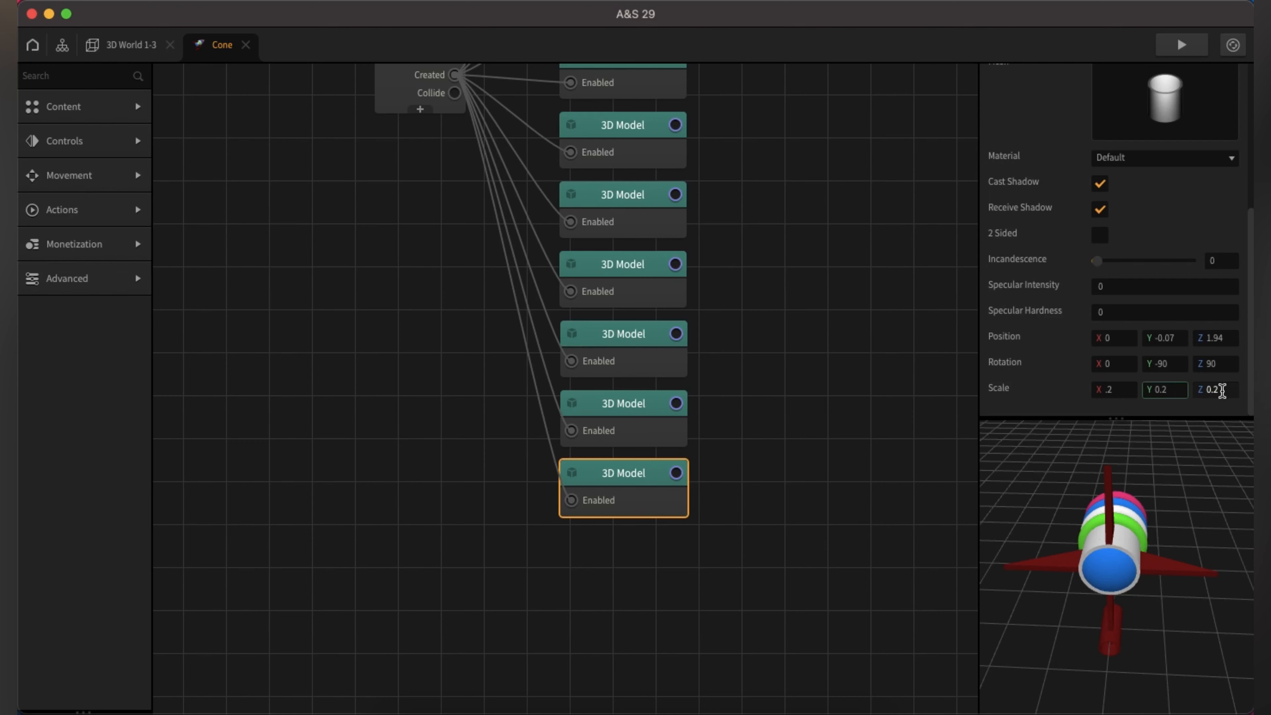
pyautogui.click(1092, 391)
# Step: Set the small tube's Z position to 2.3 at the tip of the lower fin
pyautogui.moveTo(1108, 650); pyautogui.dragTo(1168, 558)
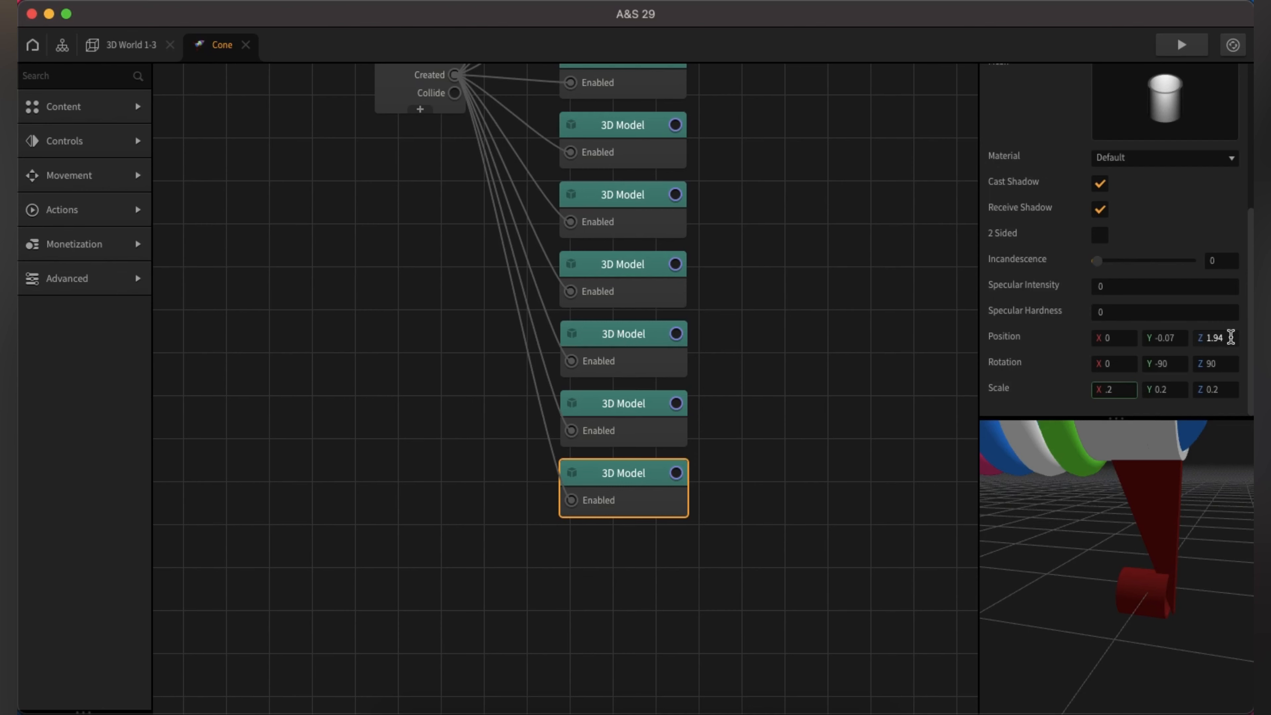
pyautogui.click(1231, 337)
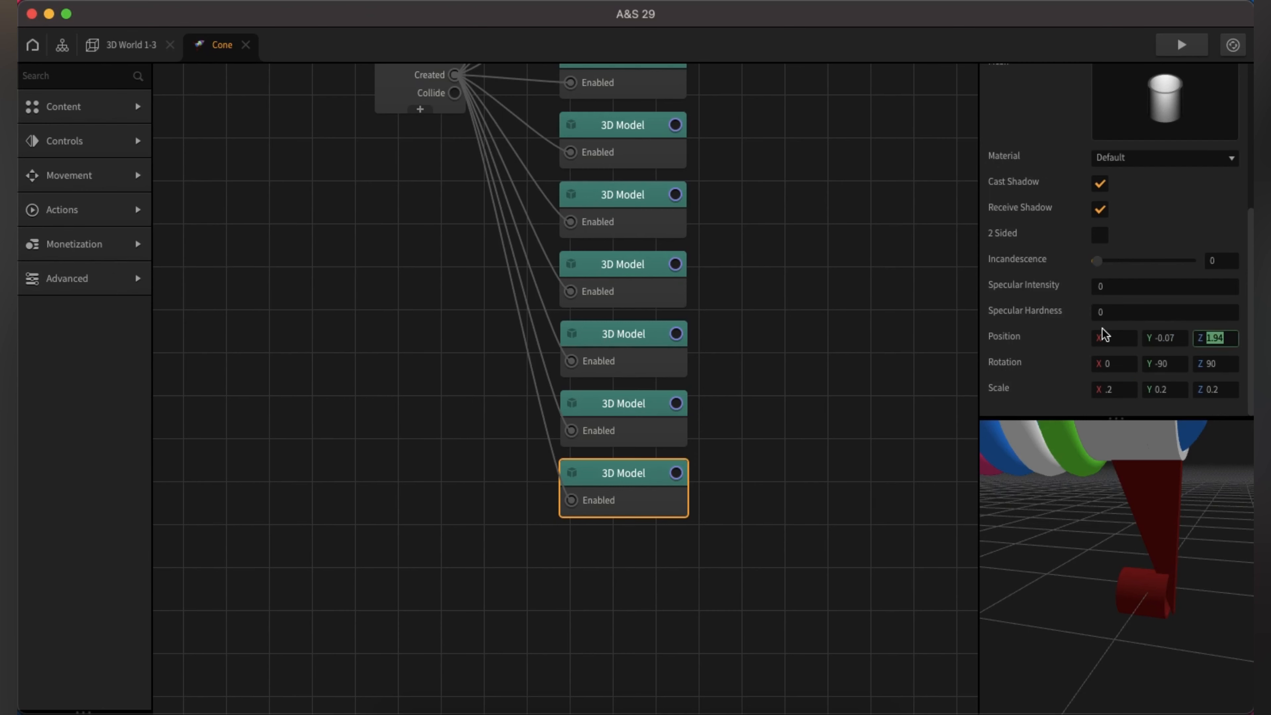
pyautogui.write('2')
pyautogui.write('.5')
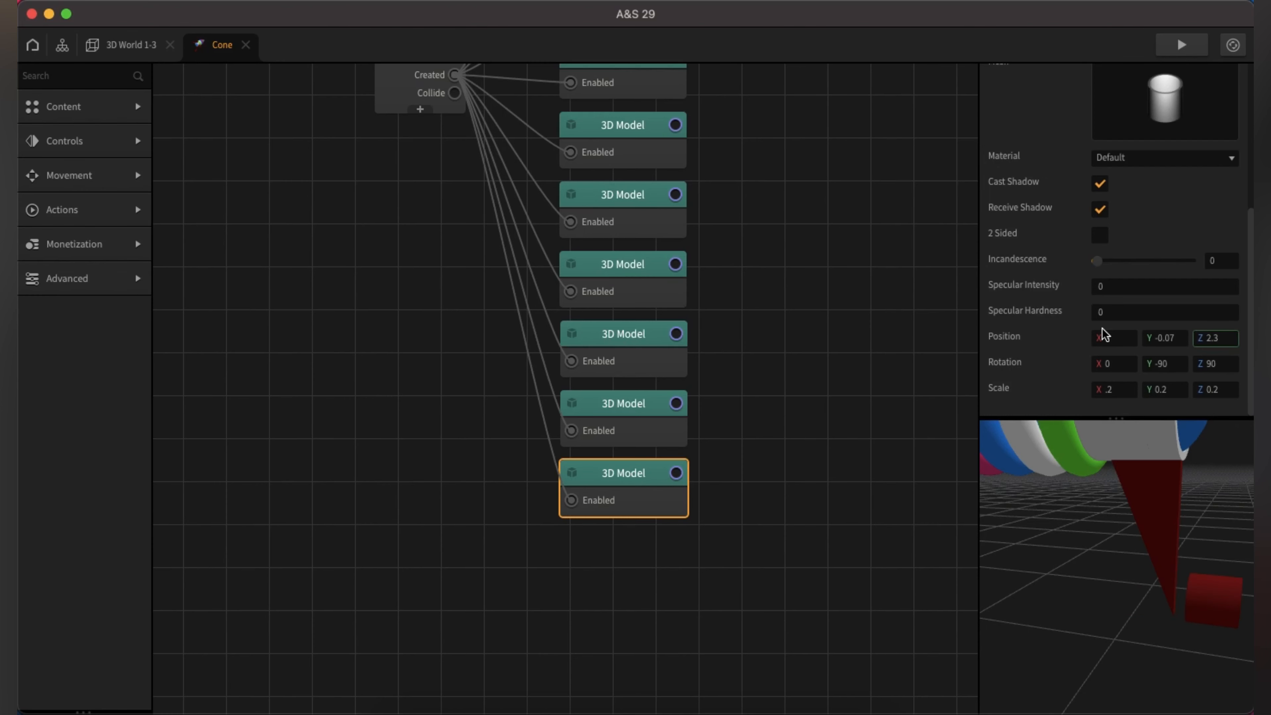
pyautogui.moveTo(1165, 641); pyautogui.dragTo(1090, 661)
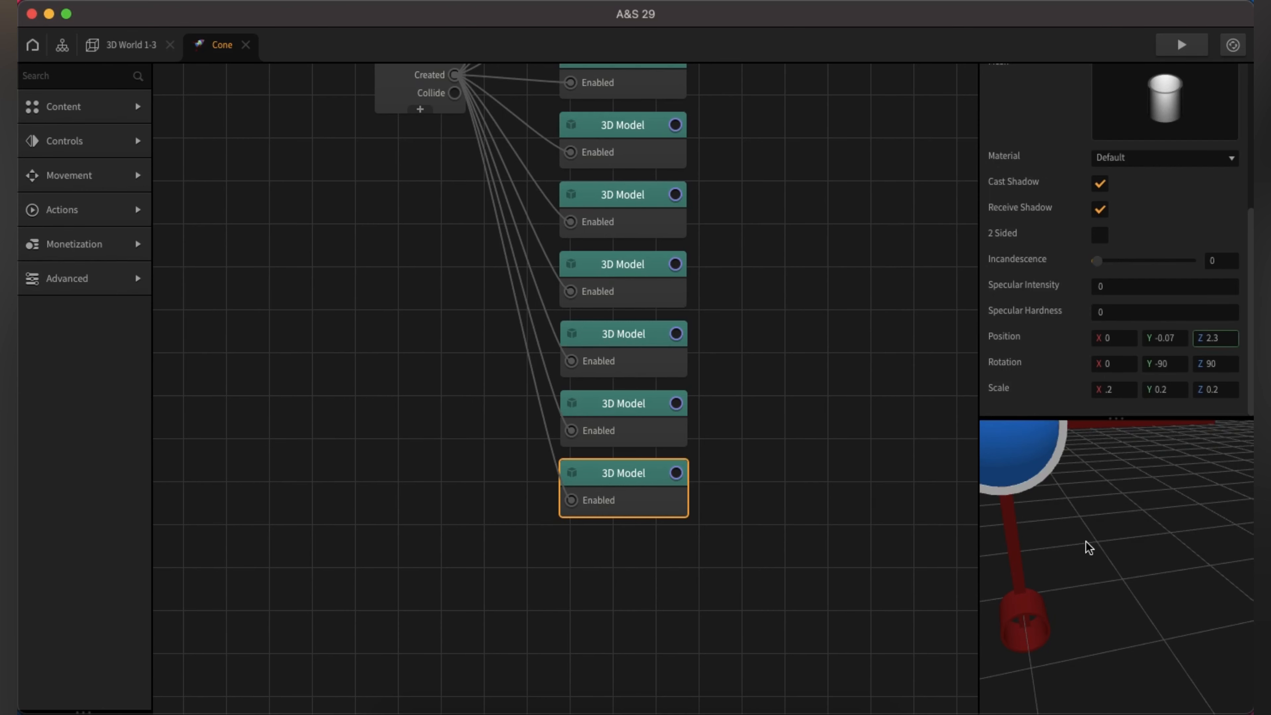
pyautogui.scroll(-5, 1079, 542)
pyautogui.scroll(-3, 1079, 542)
pyautogui.moveTo(1078, 543); pyautogui.dragTo(1154, 519)
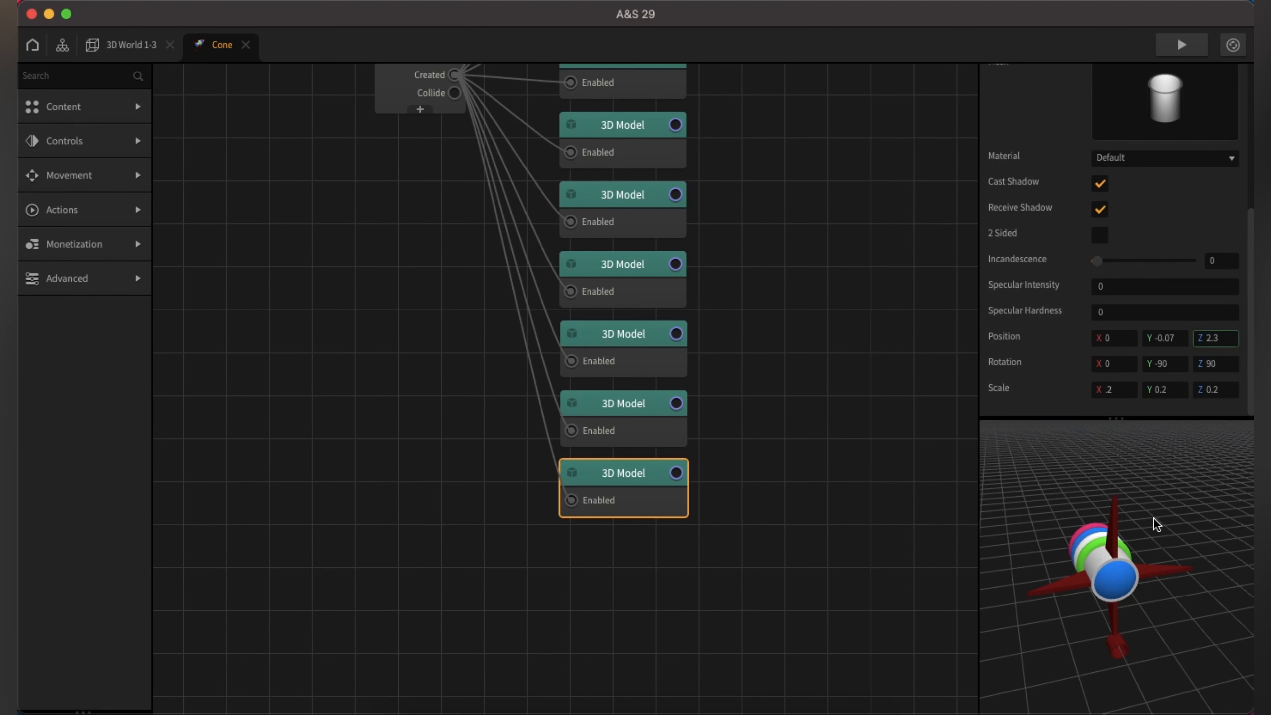
# Step: Duplicate the small tube's node and set the copy's Y position to 0.07
pyautogui.click(671, 502)
pyautogui.press('super+d')
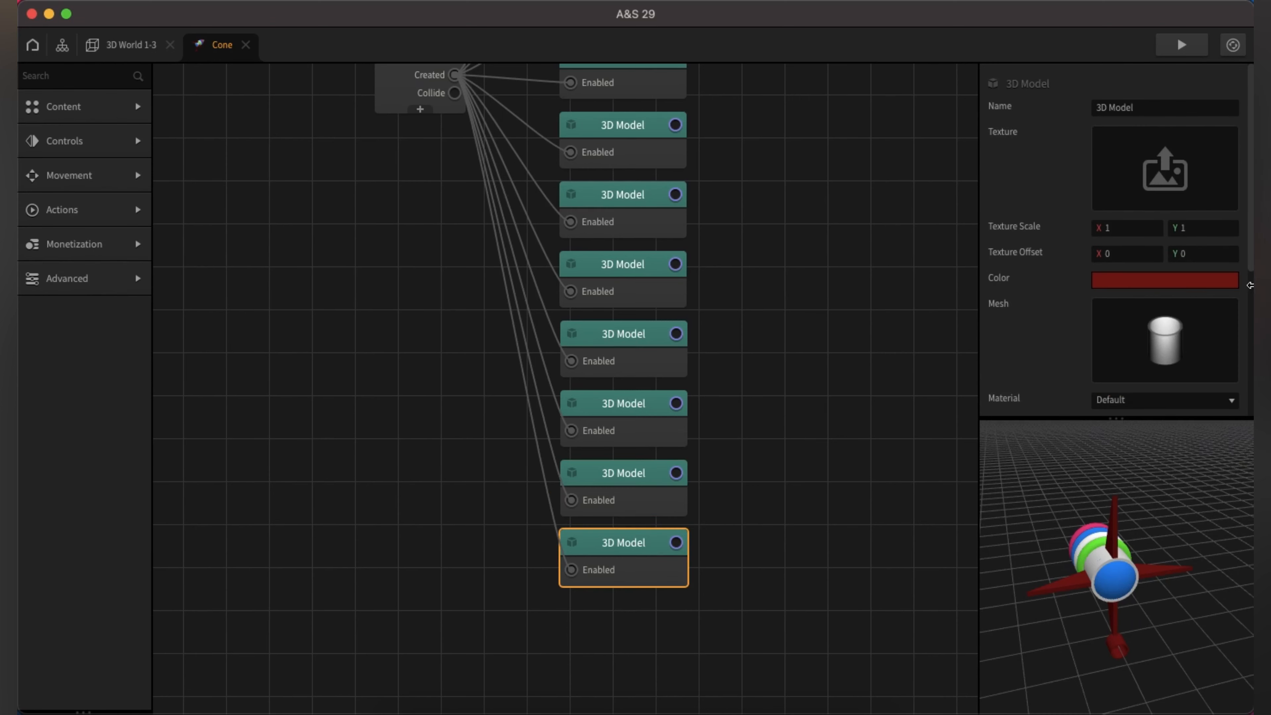
pyautogui.moveTo(1249, 250); pyautogui.dragTo(1249, 415)
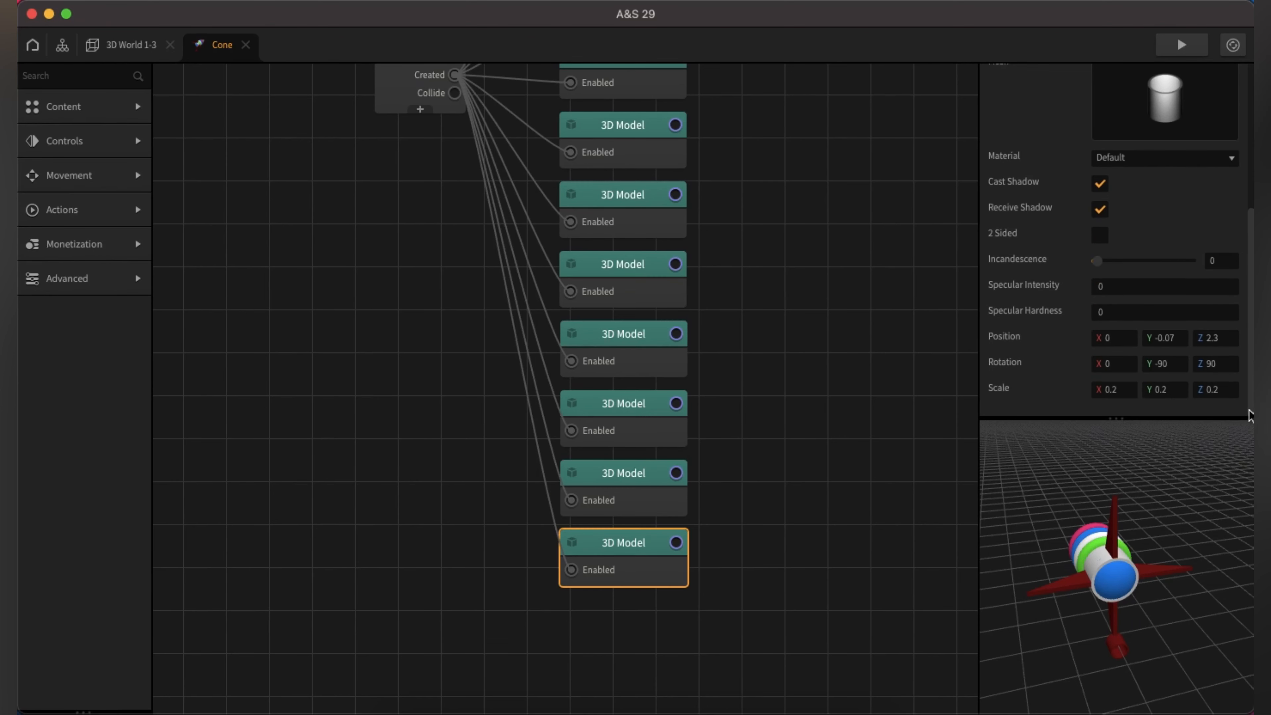
pyautogui.click(1207, 337)
pyautogui.write('-')
pyautogui.click(1209, 339)
pyautogui.press('BackSpace')
pyautogui.click(1158, 338)
pyautogui.click(1061, 361)
pyautogui.moveTo(1137, 632); pyautogui.dragTo(1120, 598)
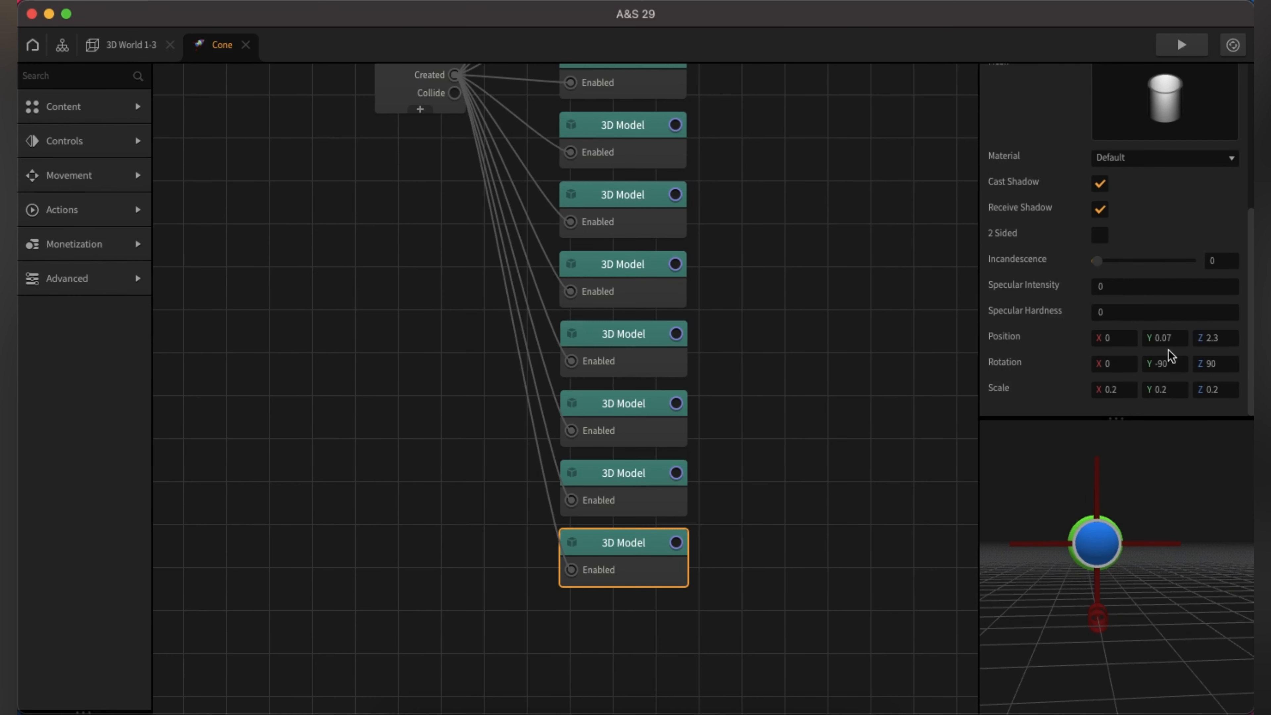
# Step: Raise the copied tube to the upper fin's tip, trying Y position 3 before setting it to 3.05
pyautogui.moveTo(1177, 335); pyautogui.dragTo(1091, 328)
pyautogui.press('BackSpace')
pyautogui.write('3')
pyautogui.click(1058, 347)
pyautogui.moveTo(1120, 489)
pyautogui.mouseDown()
pyautogui.moveTo(1112, 538)
pyautogui.moveTo(1128, 475)
pyautogui.moveTo(1201, 498)
pyautogui.moveTo(1155, 503)
pyautogui.moveTo(1117, 487)
pyautogui.mouseUp()
pyautogui.click(1180, 335)
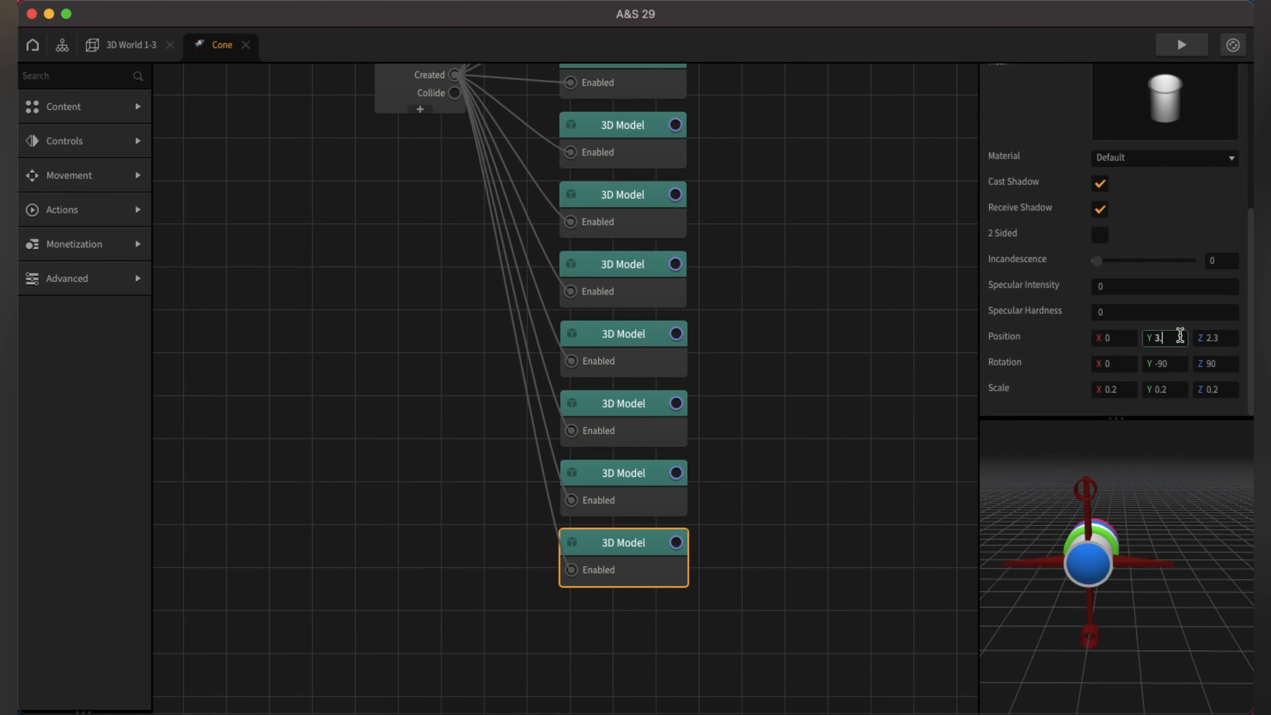
pyautogui.write('.1')
pyautogui.write('05')
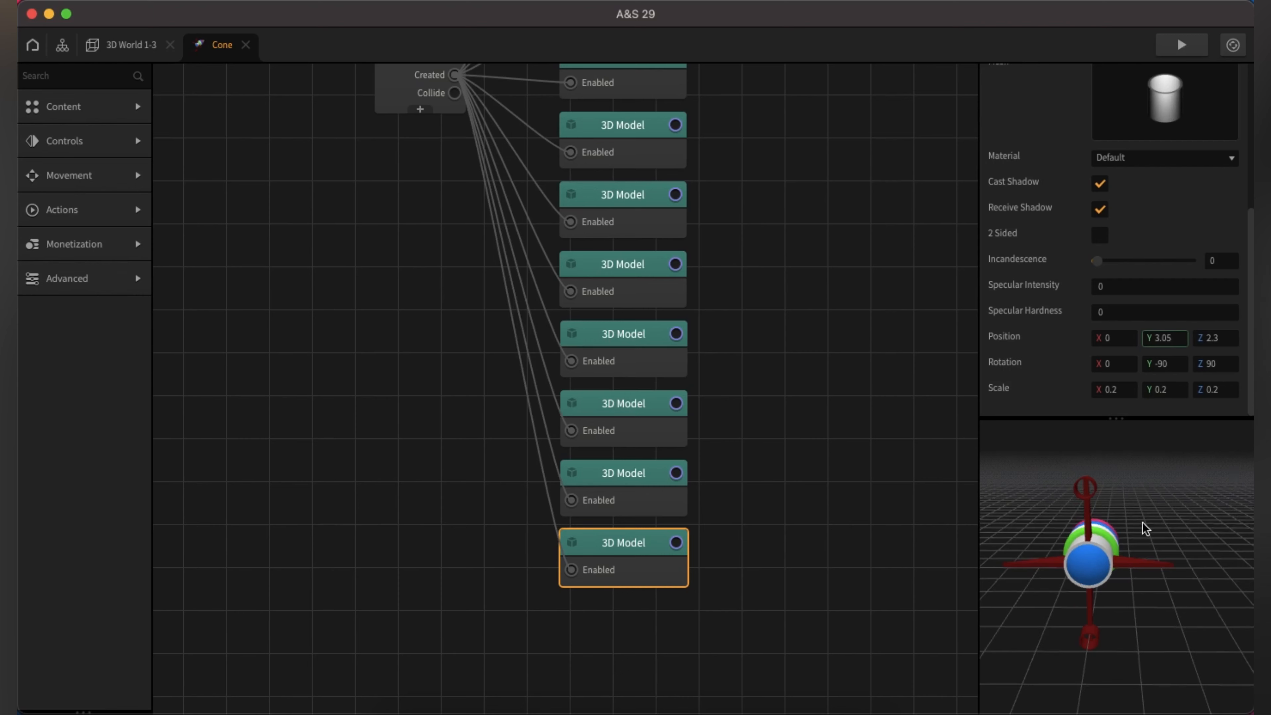
pyautogui.moveTo(1143, 523)
pyautogui.mouseDown()
pyautogui.moveTo(1182, 542)
pyautogui.moveTo(1191, 515)
pyautogui.moveTo(1133, 477)
pyautogui.moveTo(1163, 511)
pyautogui.moveTo(1148, 519)
pyautogui.mouseUp()
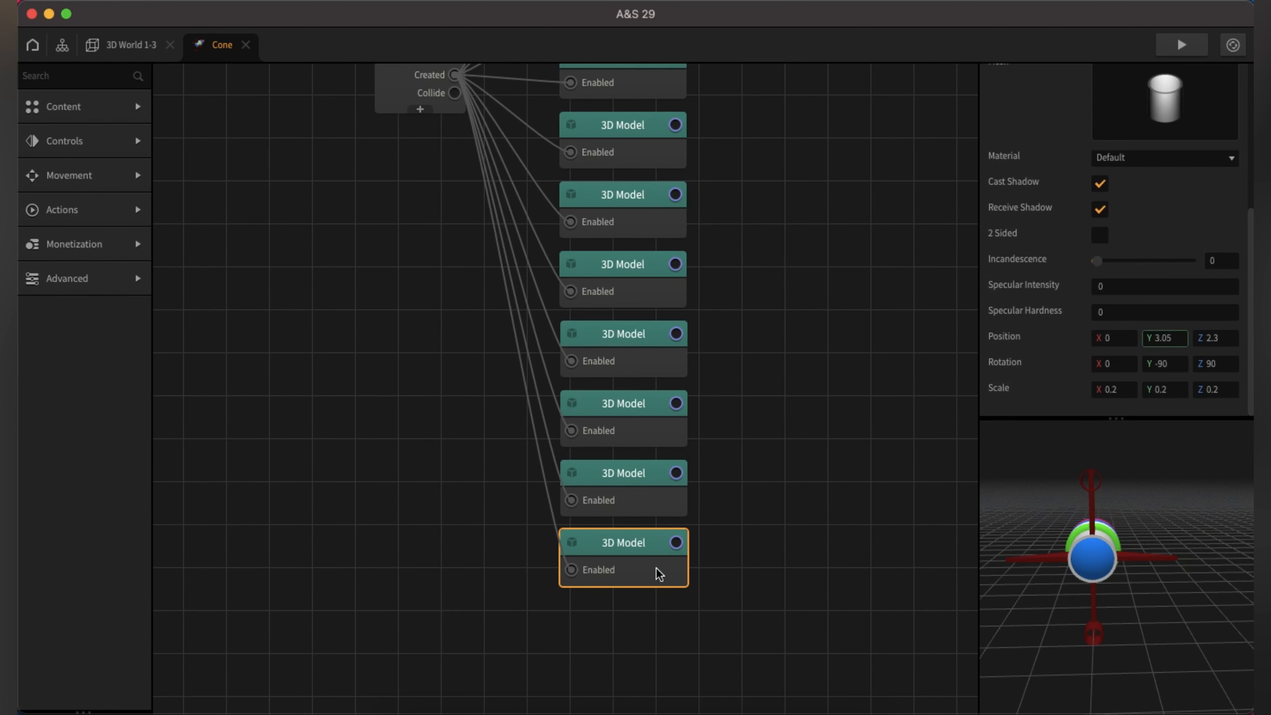
# Step: Move the upper tube's node down the graph, leaving a gap below the other 3D Model nodes
pyautogui.scroll(-3, 715, 590)
pyautogui.moveTo(715, 590); pyautogui.dragTo(723, 493)
pyautogui.scroll(-2, 723, 493)
pyautogui.moveTo(661, 420); pyautogui.dragTo(655, 551)
# Step: Duplicate the lower tube's node and change the copy's mesh to Sphere
pyautogui.click(660, 336)
pyautogui.click(659, 282)
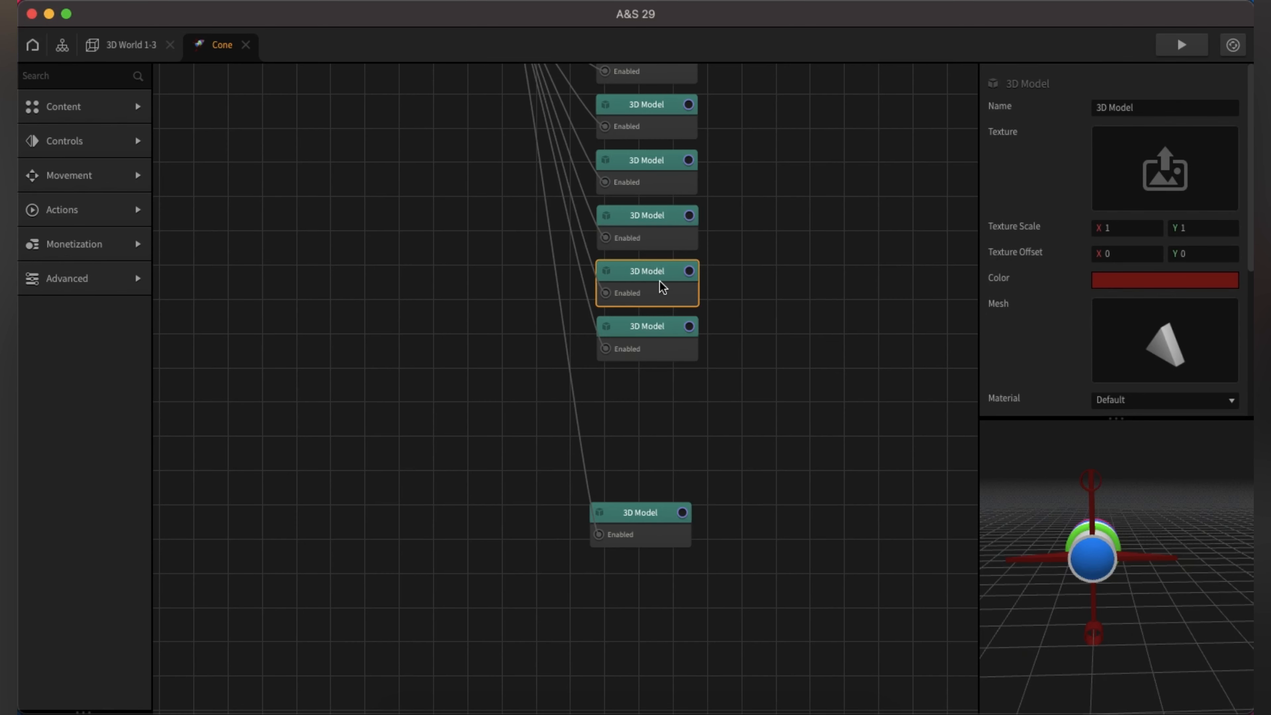
pyautogui.click(652, 340)
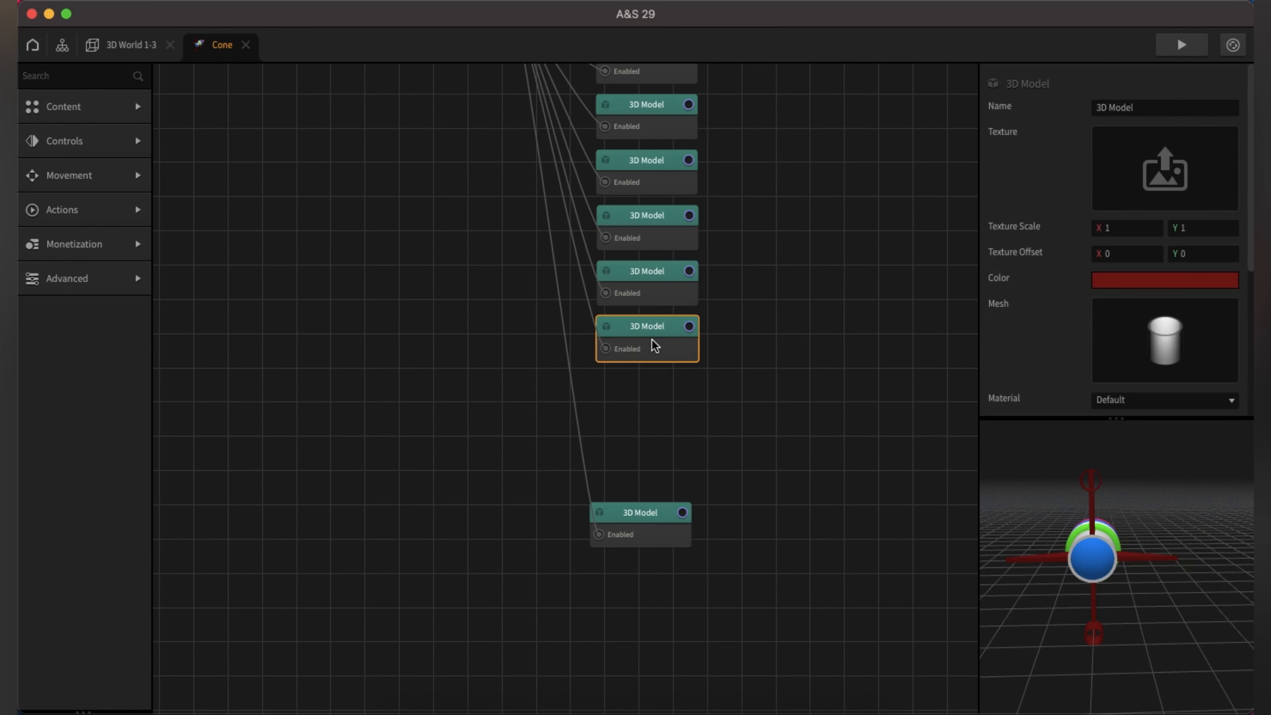
pyautogui.press('super+d')
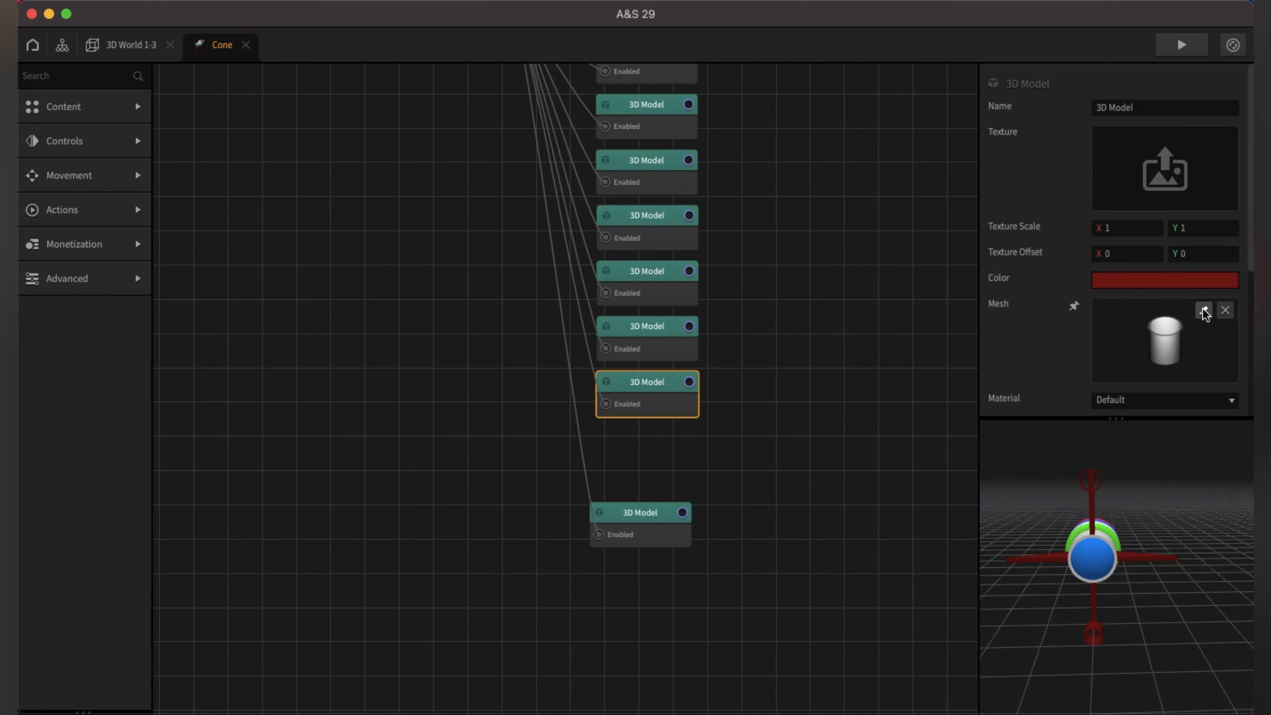
pyautogui.click(1183, 318)
pyautogui.click(504, 232)
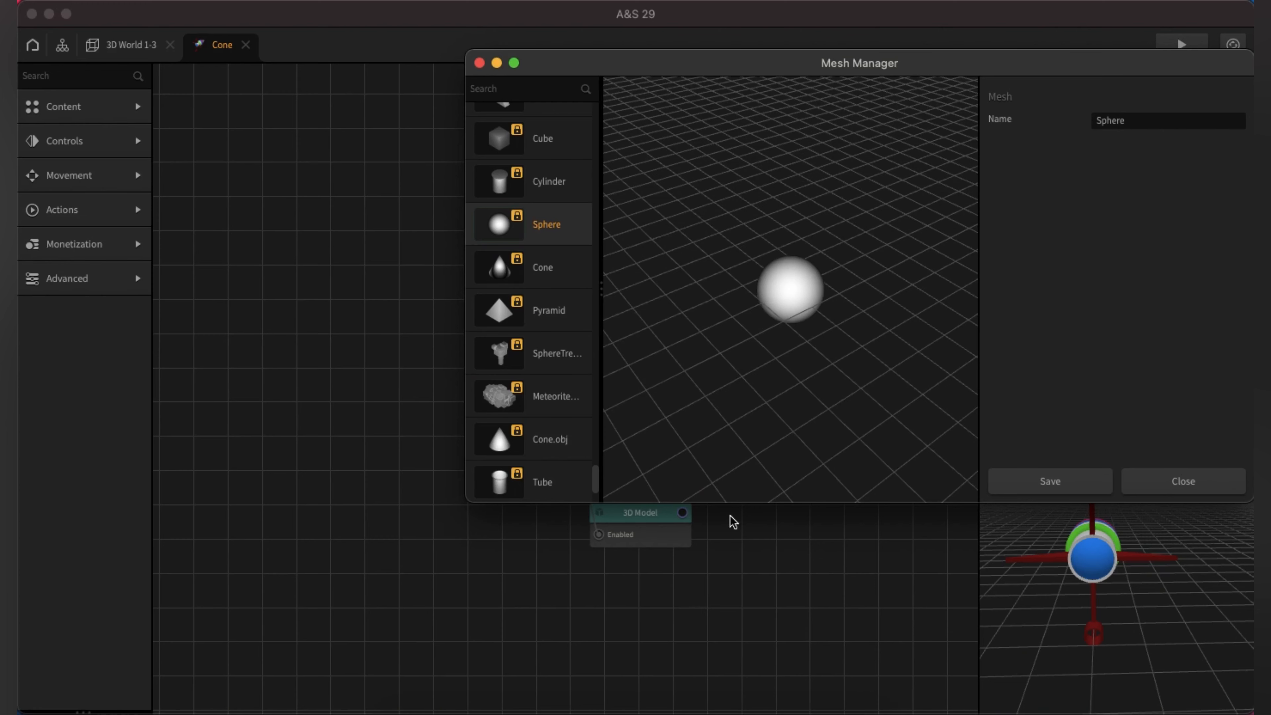
pyautogui.click(1033, 485)
pyautogui.moveTo(1160, 685); pyautogui.dragTo(1114, 613, button='middle')
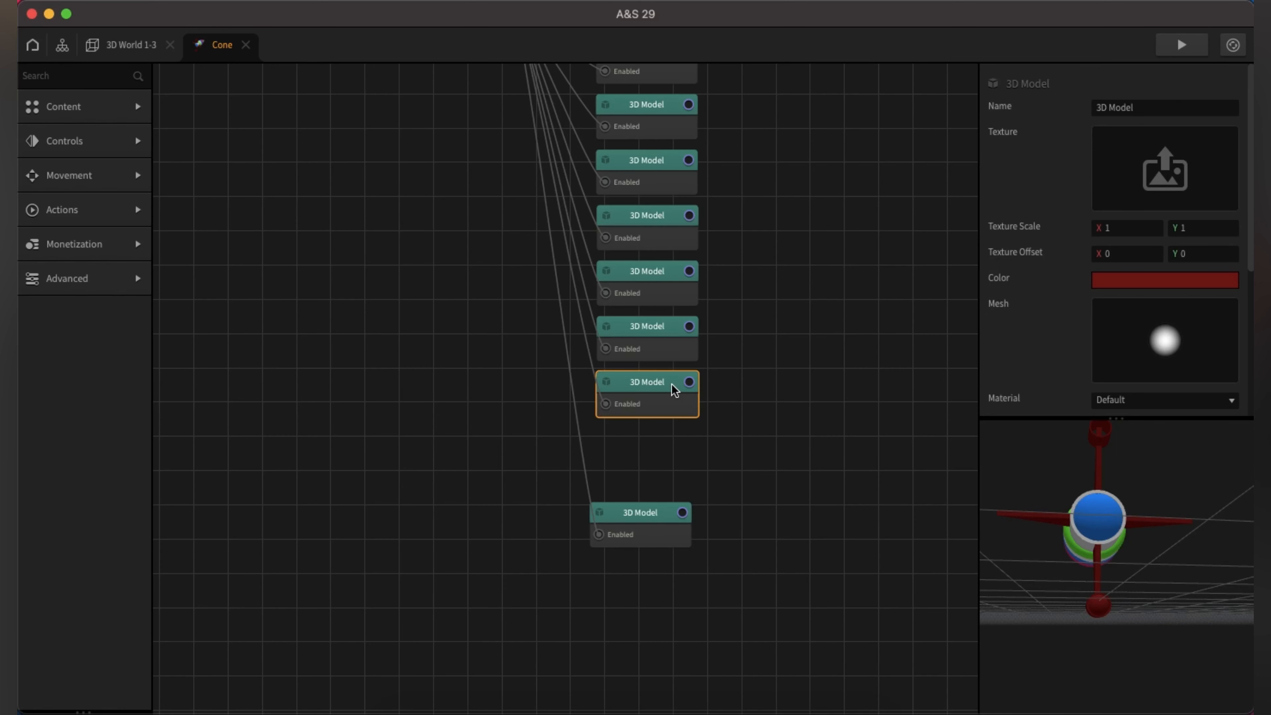
# Step: Color the lower tube Aqua blue
pyautogui.click(657, 347)
pyautogui.click(1176, 281)
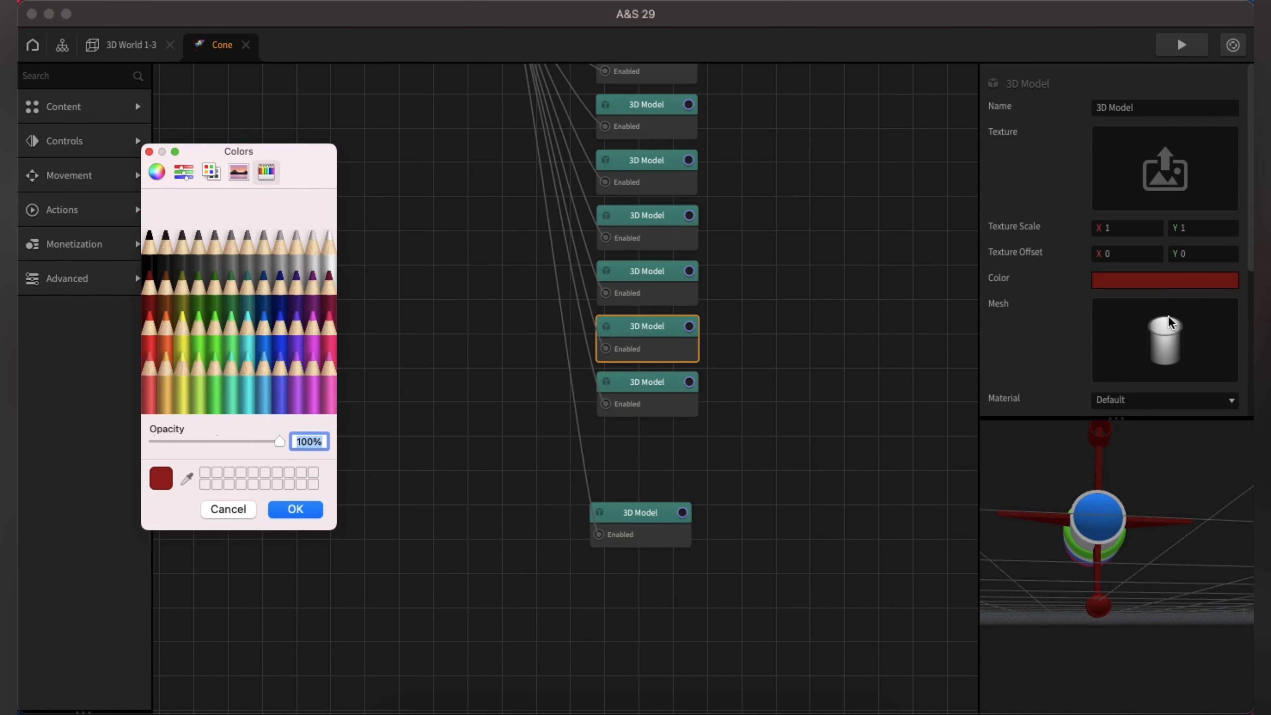
pyautogui.click(270, 340)
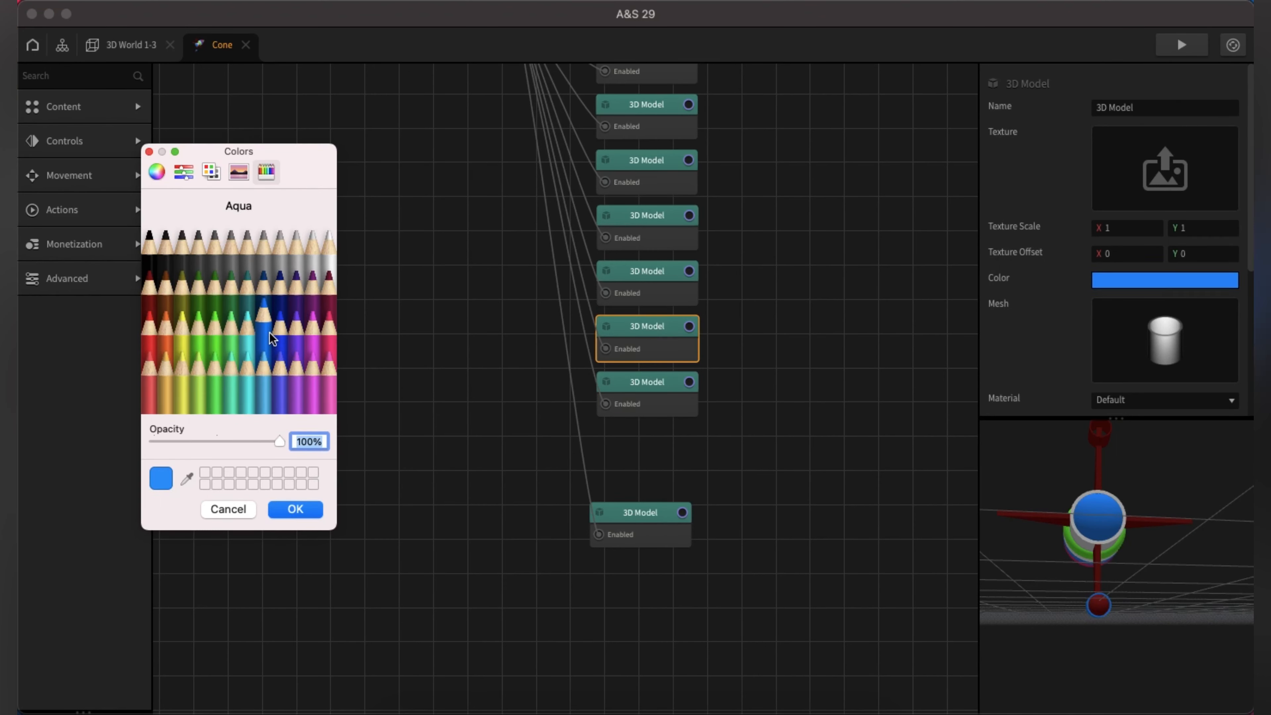
pyautogui.click(303, 508)
pyautogui.moveTo(1097, 604); pyautogui.dragTo(1098, 648)
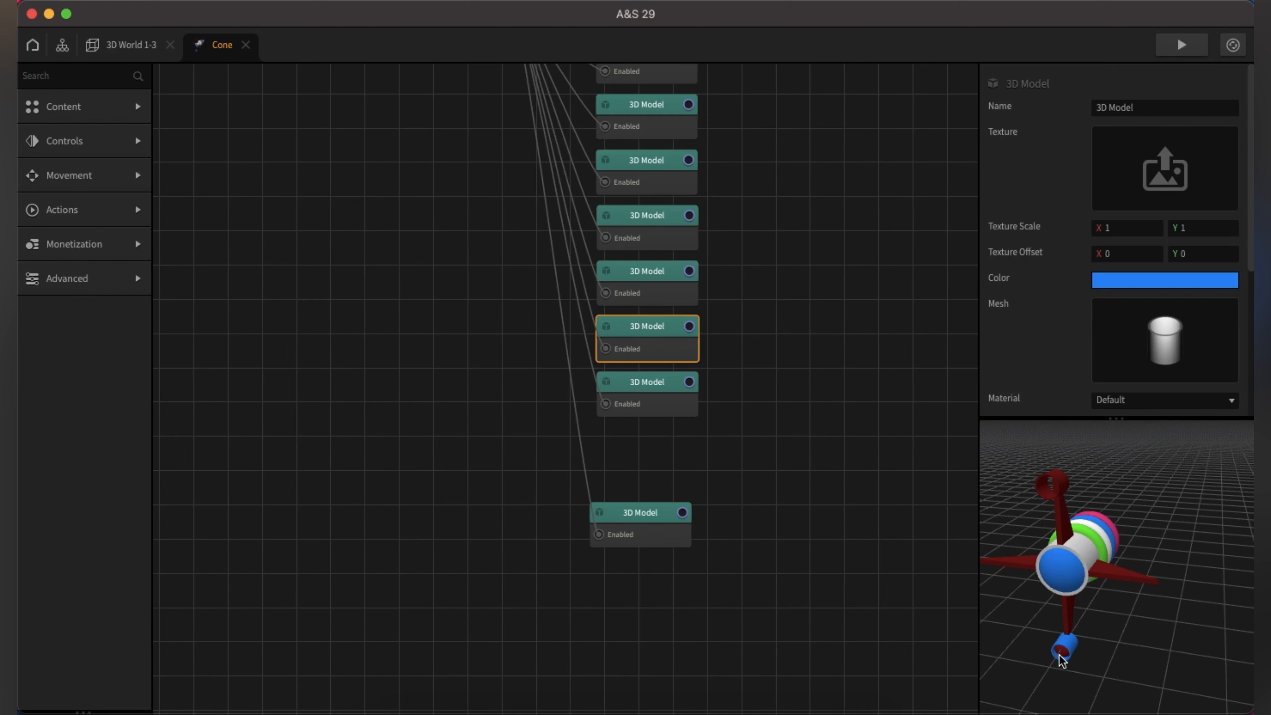
pyautogui.moveTo(1061, 660); pyautogui.dragTo(1094, 635)
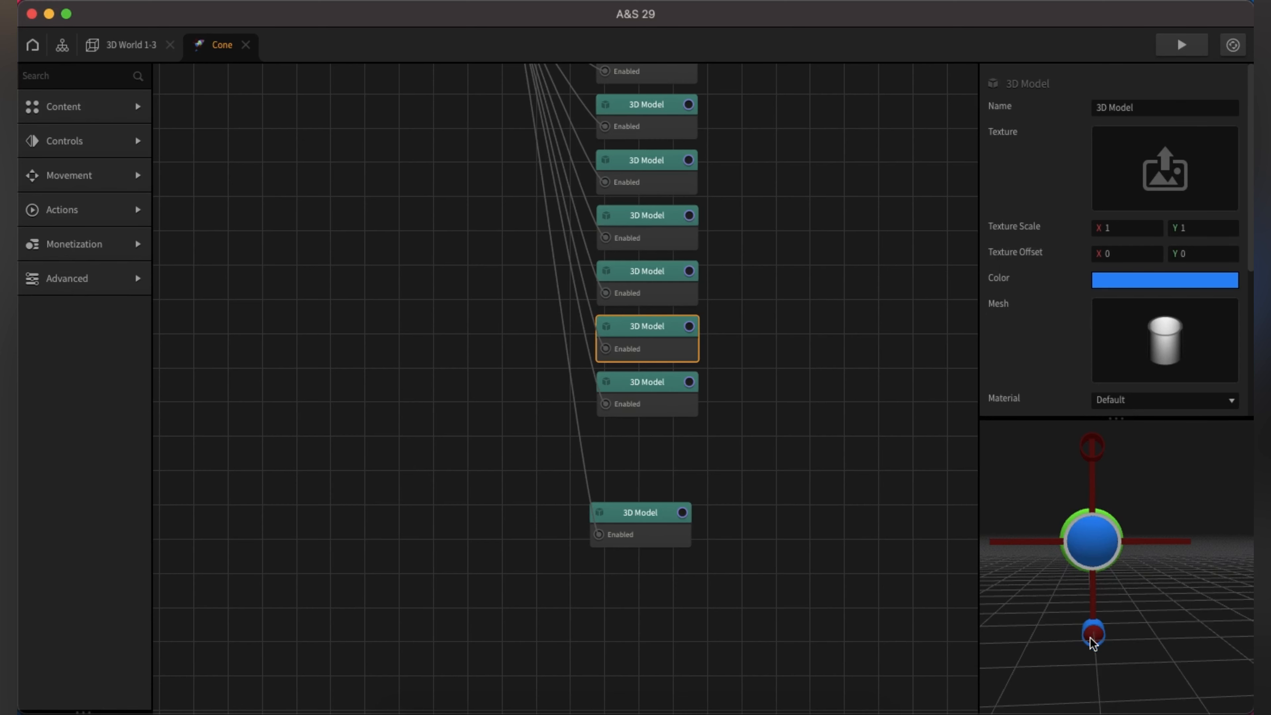
pyautogui.click(1117, 280)
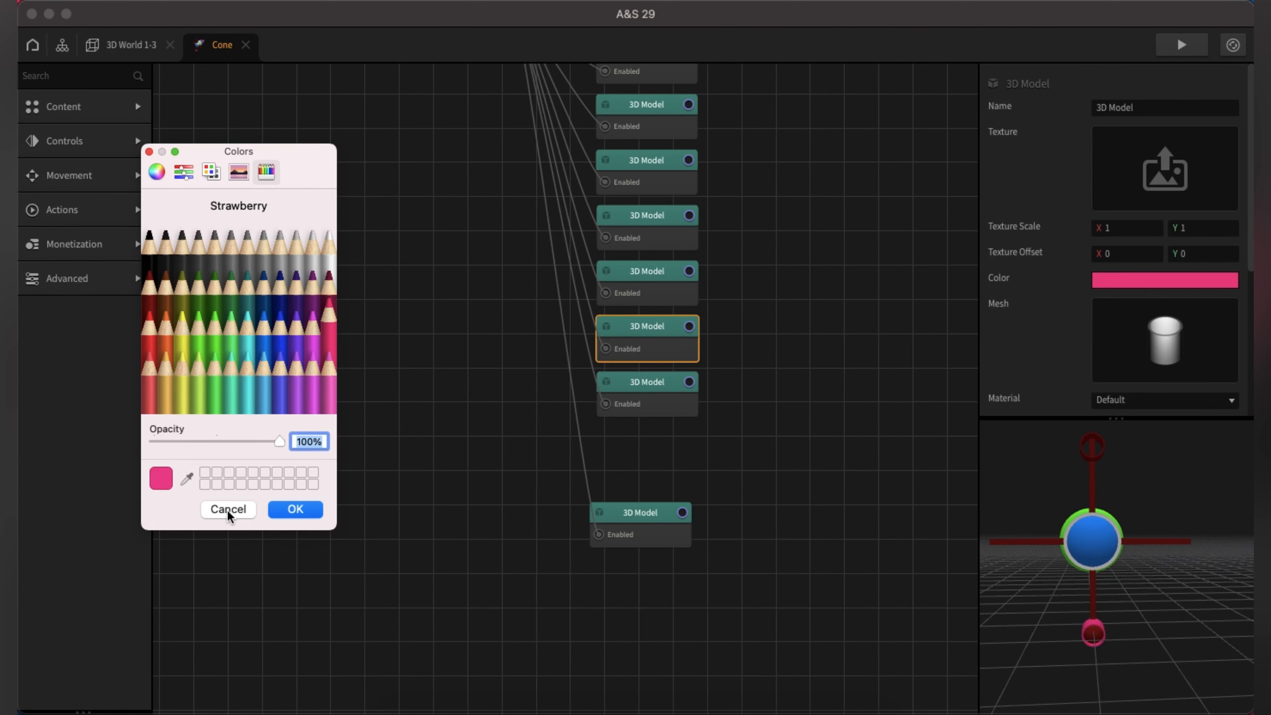
pyautogui.click(228, 509)
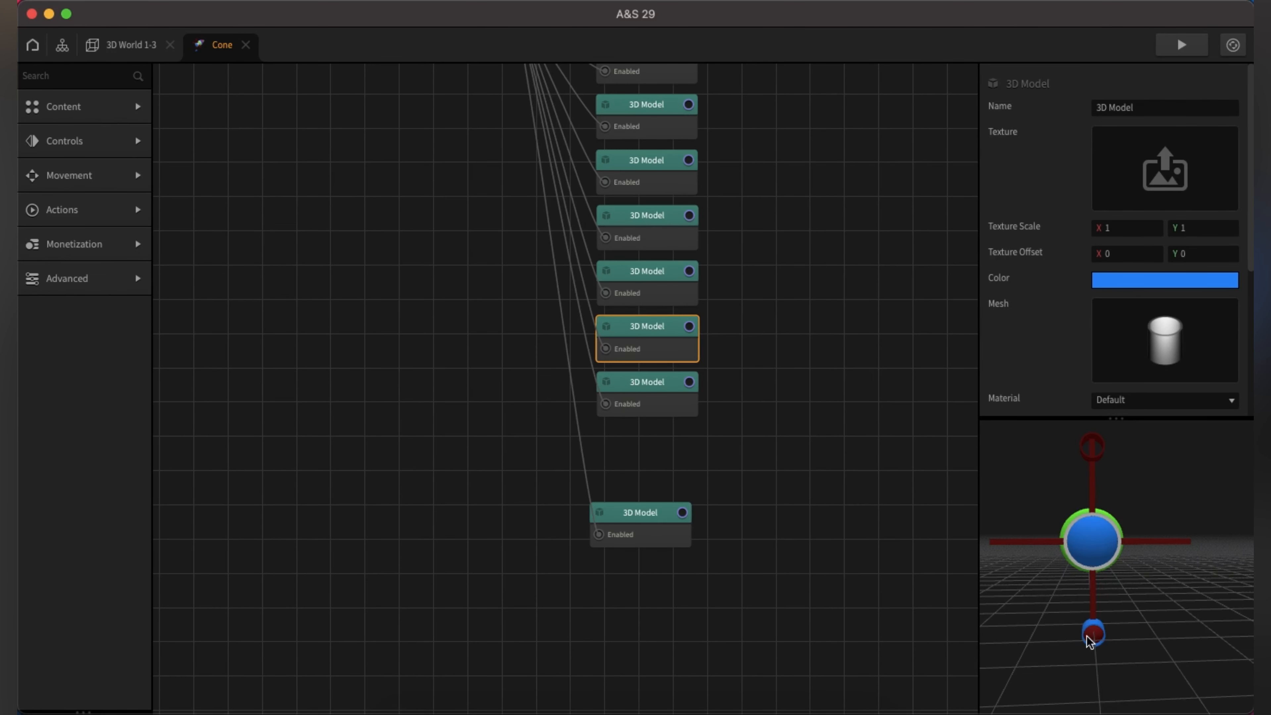
# Step: Color the sphere inside the lower tube Strawberry pink
pyautogui.click(645, 394)
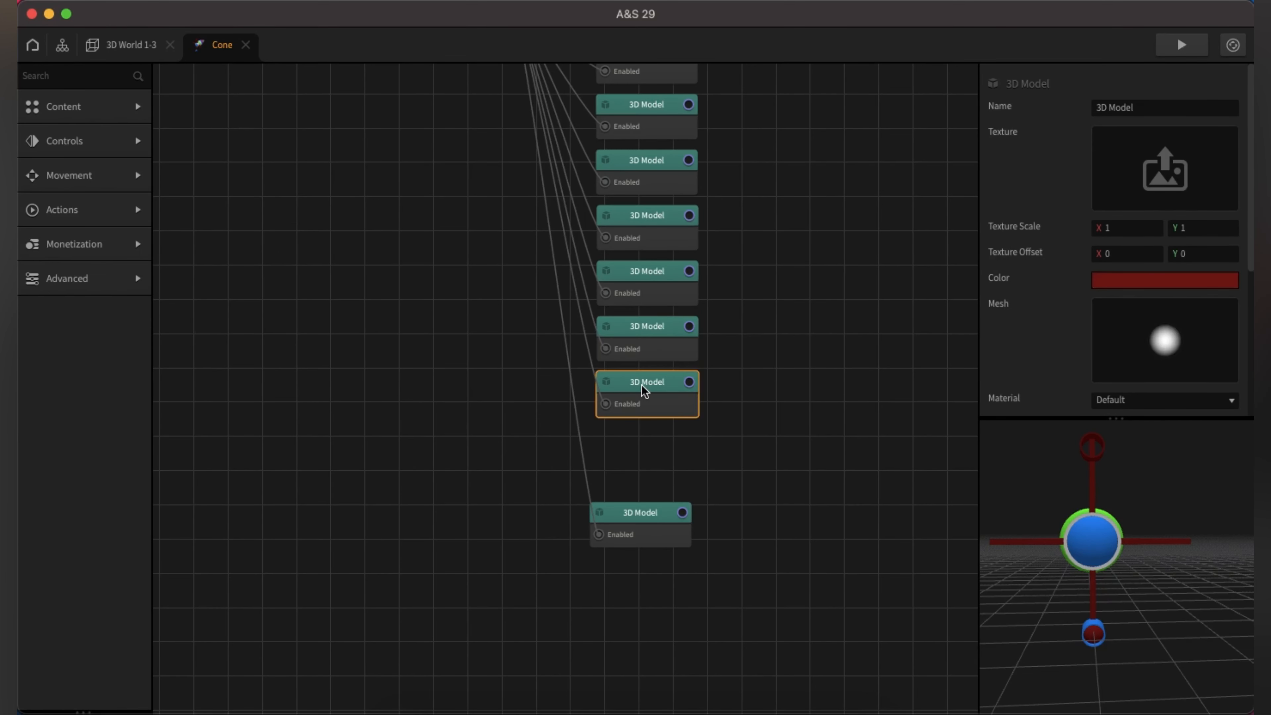
pyautogui.click(1154, 284)
pyautogui.click(328, 335)
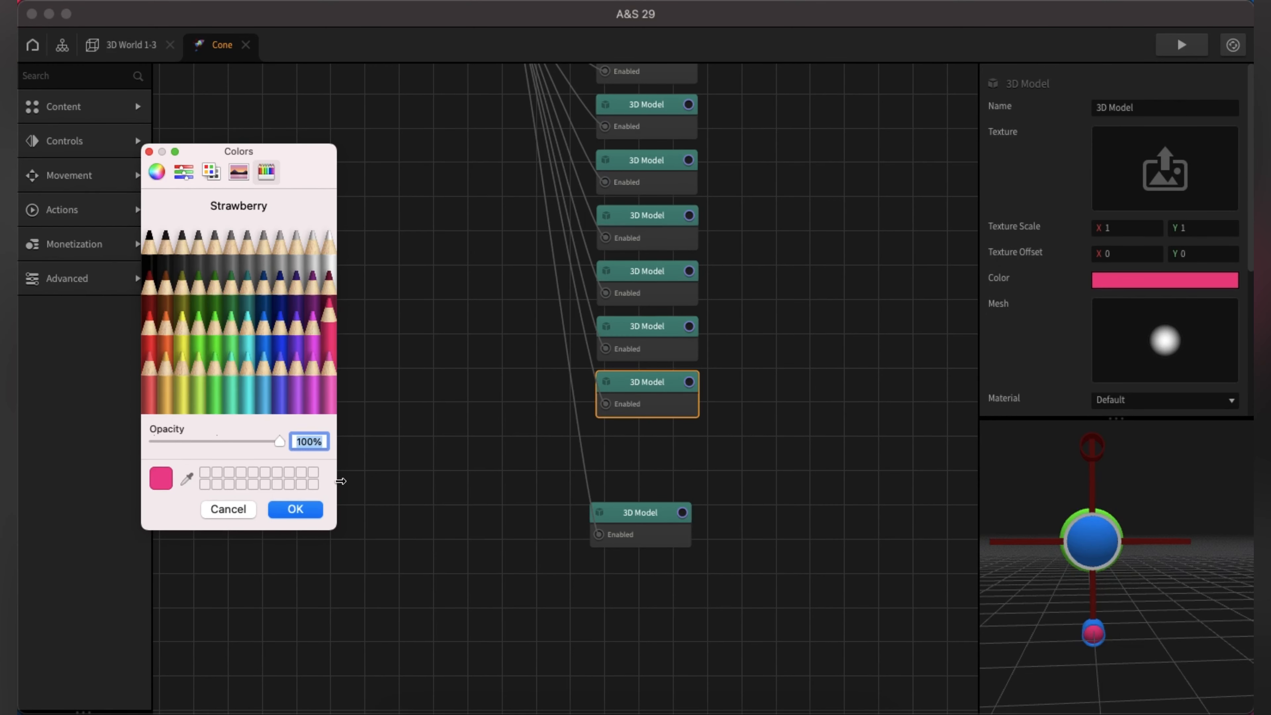
pyautogui.click(303, 516)
pyautogui.moveTo(1128, 656)
pyautogui.mouseDown()
pyautogui.moveTo(1143, 604)
pyautogui.moveTo(1056, 652)
pyautogui.moveTo(1110, 653)
pyautogui.mouseUp()
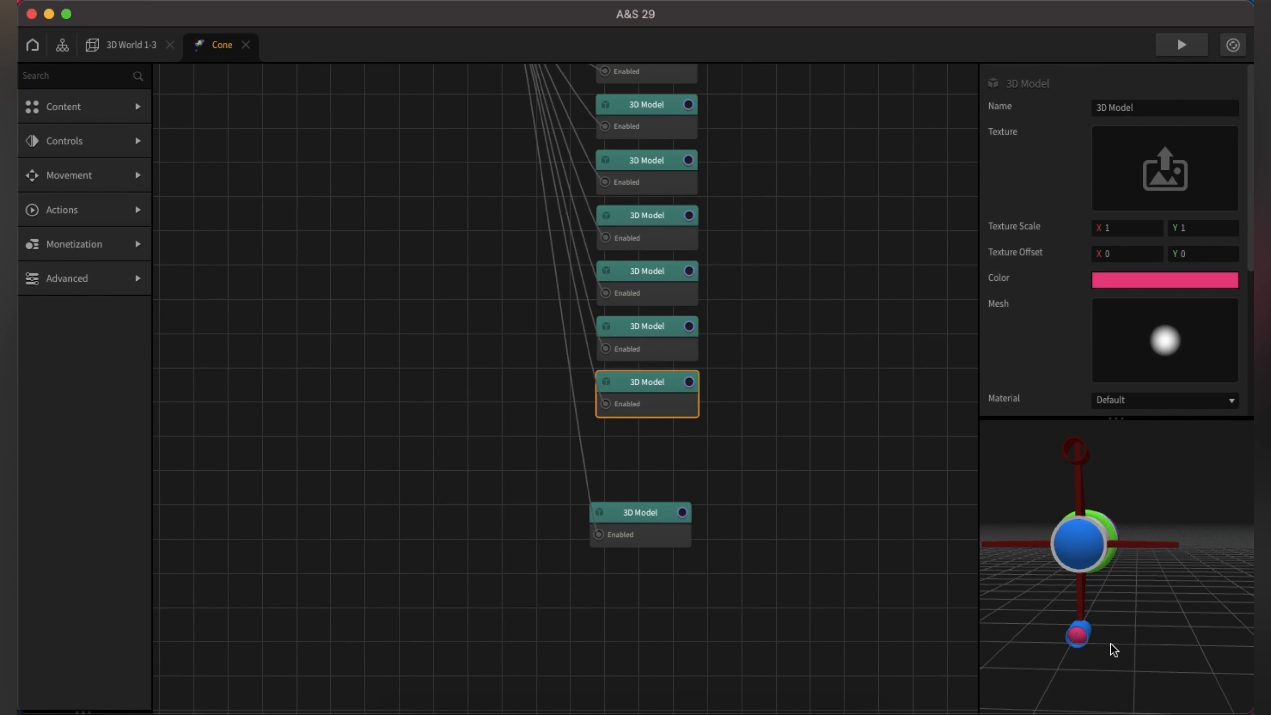
# Step: Move the upper tube's node up beneath the other 3D Model nodes and color the tube Aqua
pyautogui.click(674, 331)
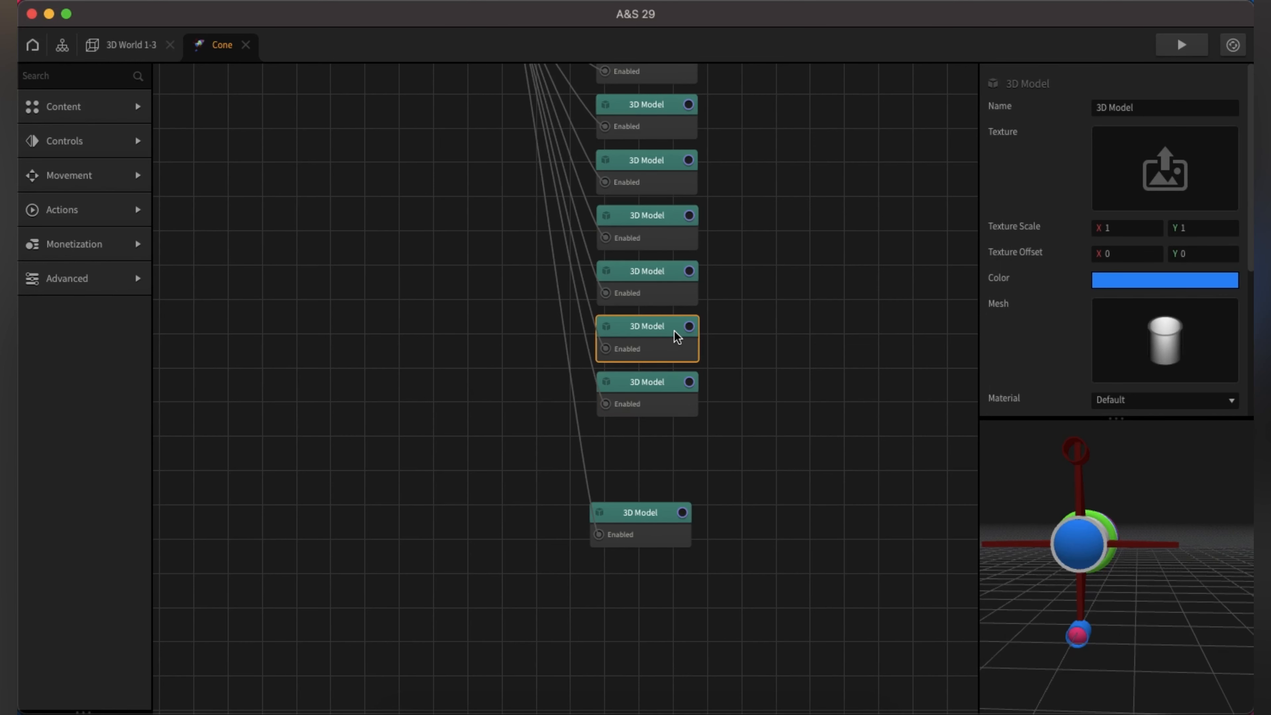
pyautogui.click(647, 392)
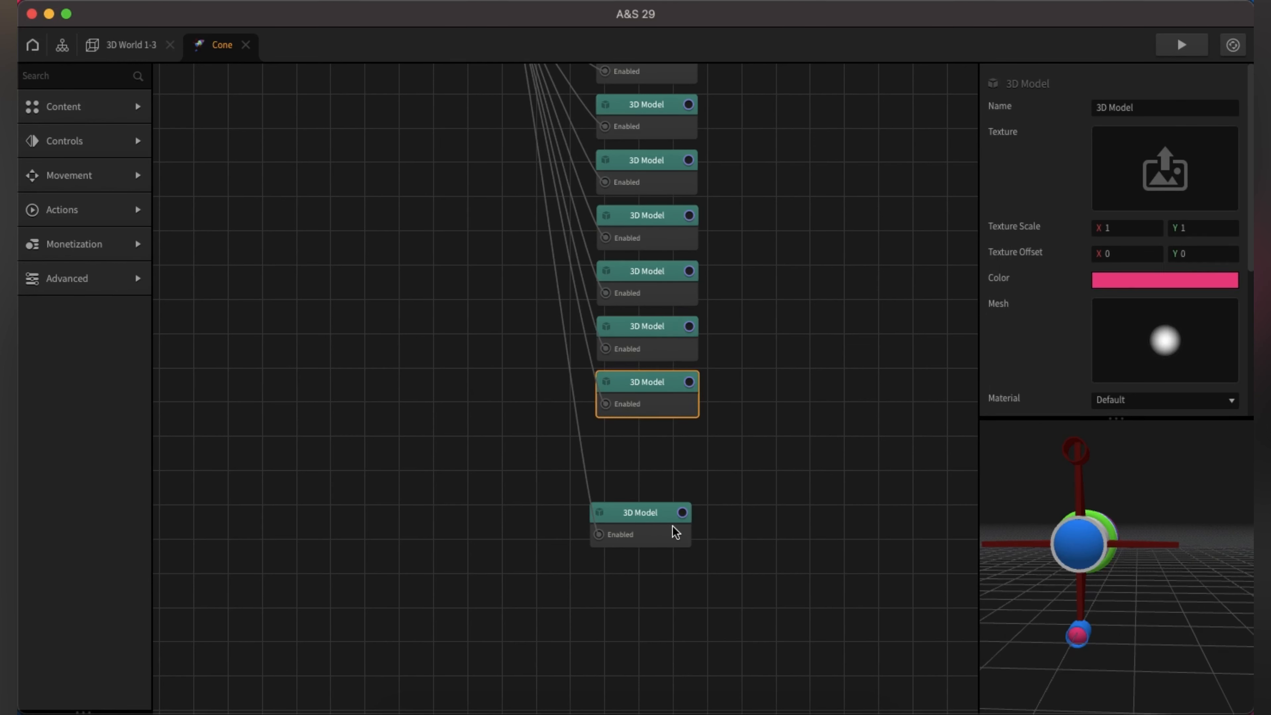
pyautogui.moveTo(652, 515); pyautogui.dragTo(665, 435)
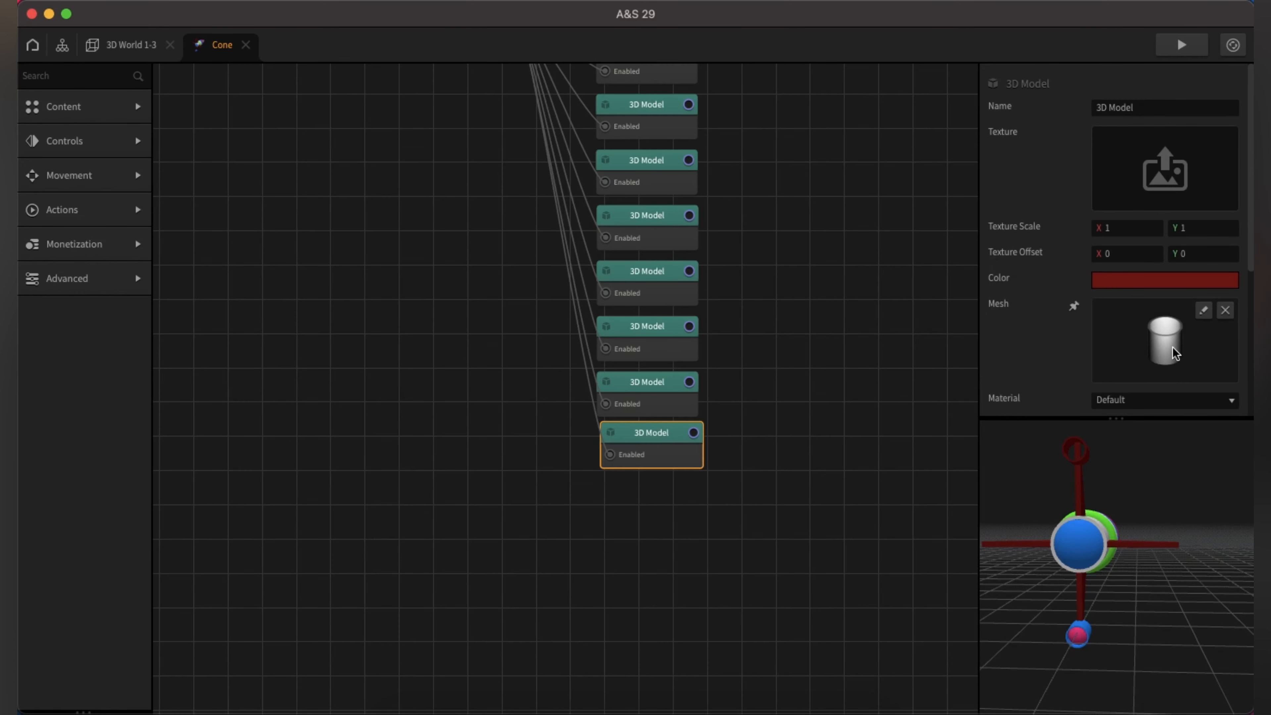
pyautogui.click(1151, 279)
pyautogui.click(279, 324)
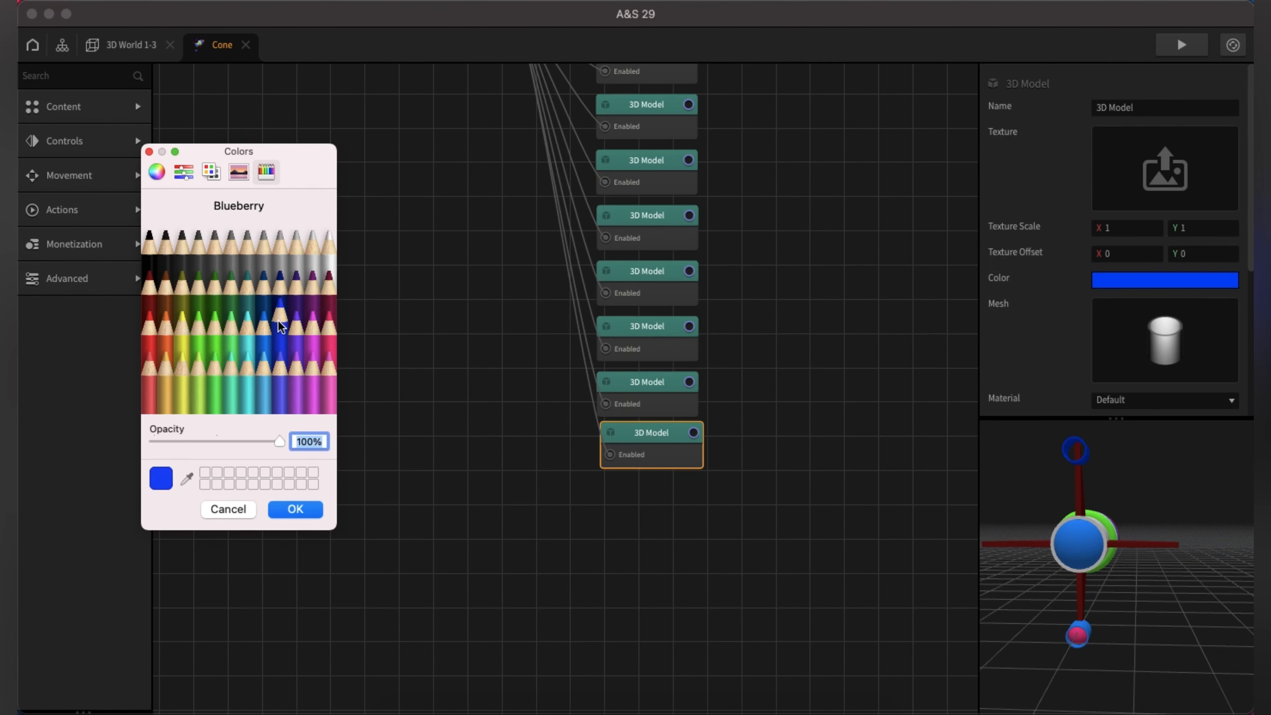
pyautogui.click(269, 343)
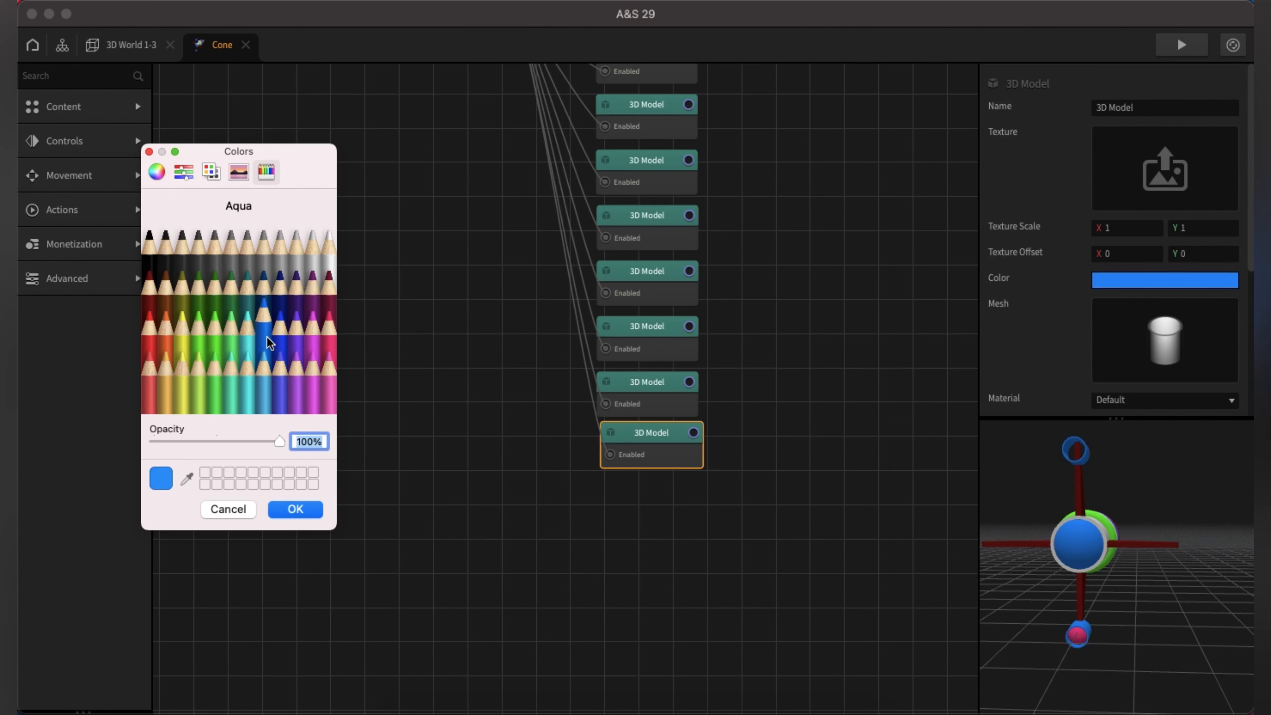
pyautogui.click(298, 509)
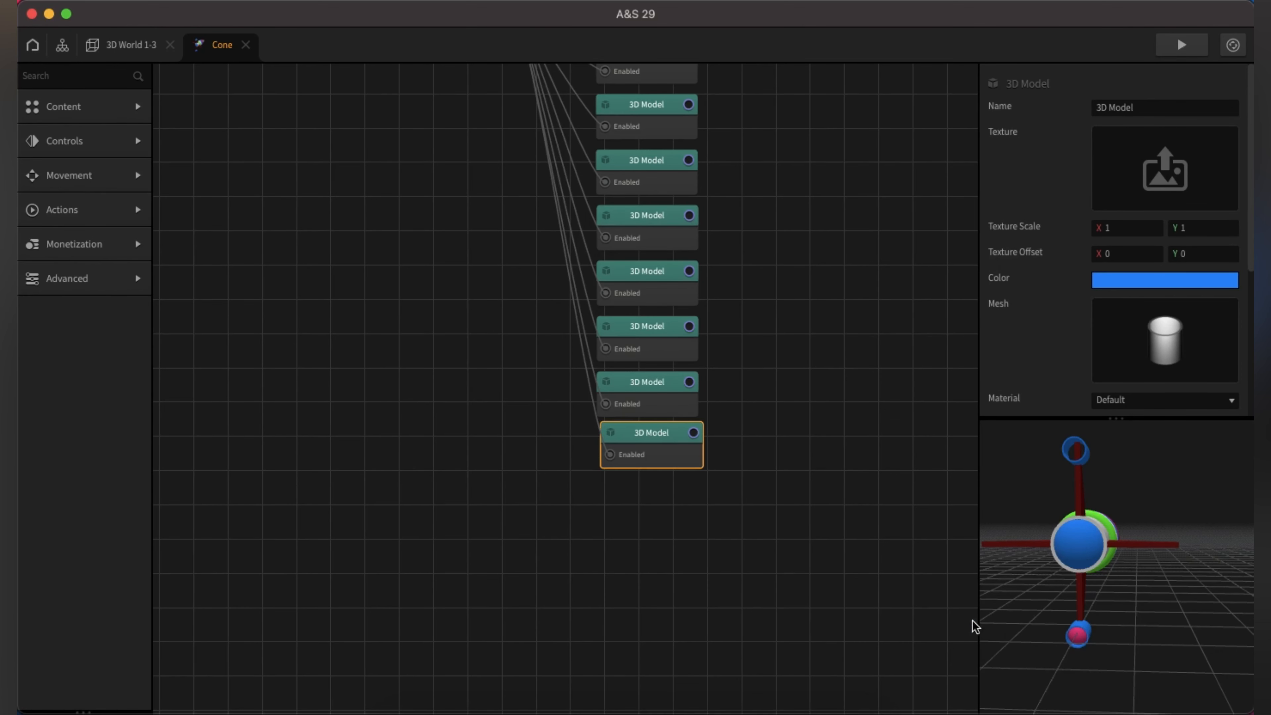
# Step: Duplicate the pink sphere's node and place the copy below the upper tube's node
pyautogui.click(663, 403)
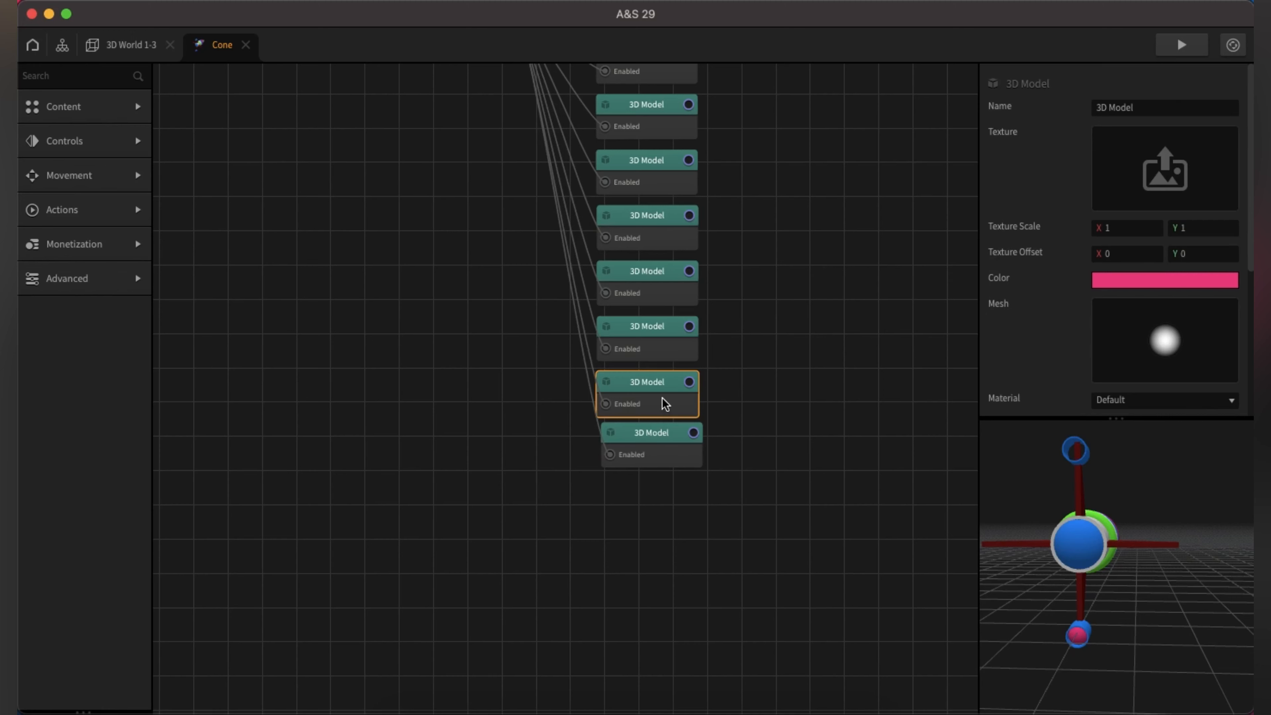
pyautogui.press('super+d')
pyautogui.moveTo(657, 463); pyautogui.dragTo(658, 510)
pyautogui.moveTo(658, 510); pyautogui.dragTo(661, 513)
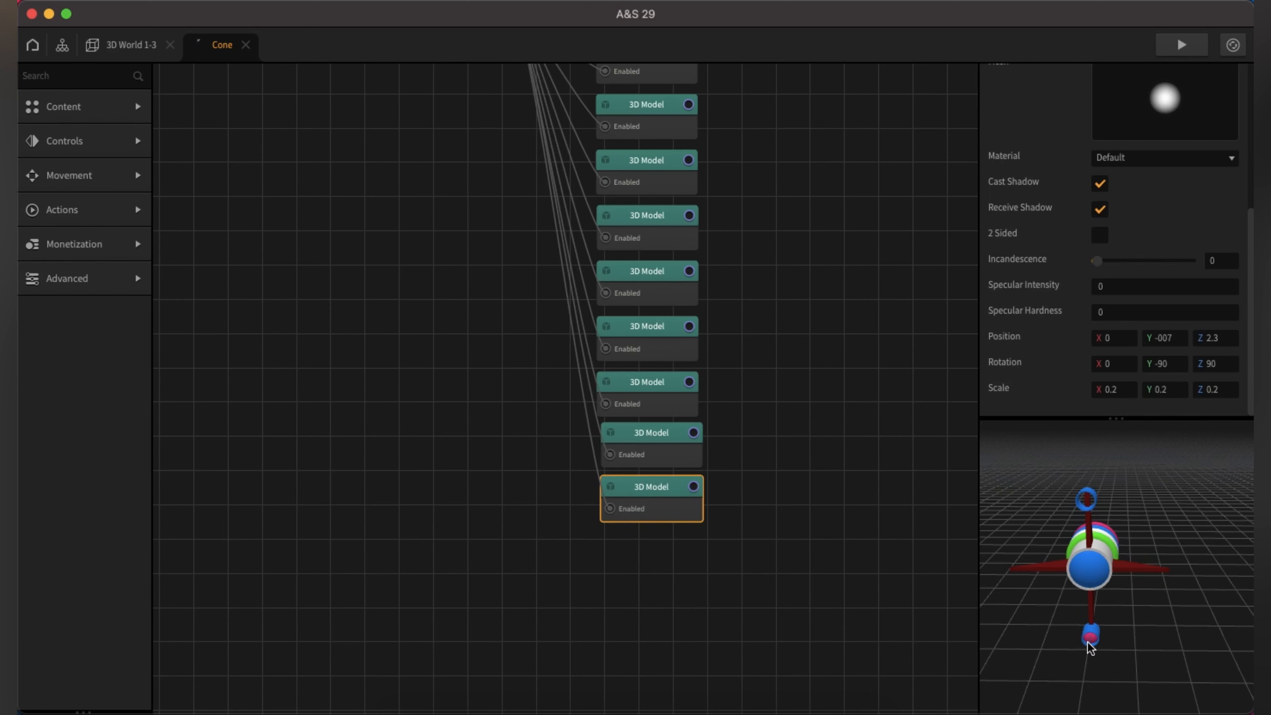
# Step: Set the copied sphere's Y position to 3.05, matching the upper tube
pyautogui.click(1176, 341)
pyautogui.click(652, 399)
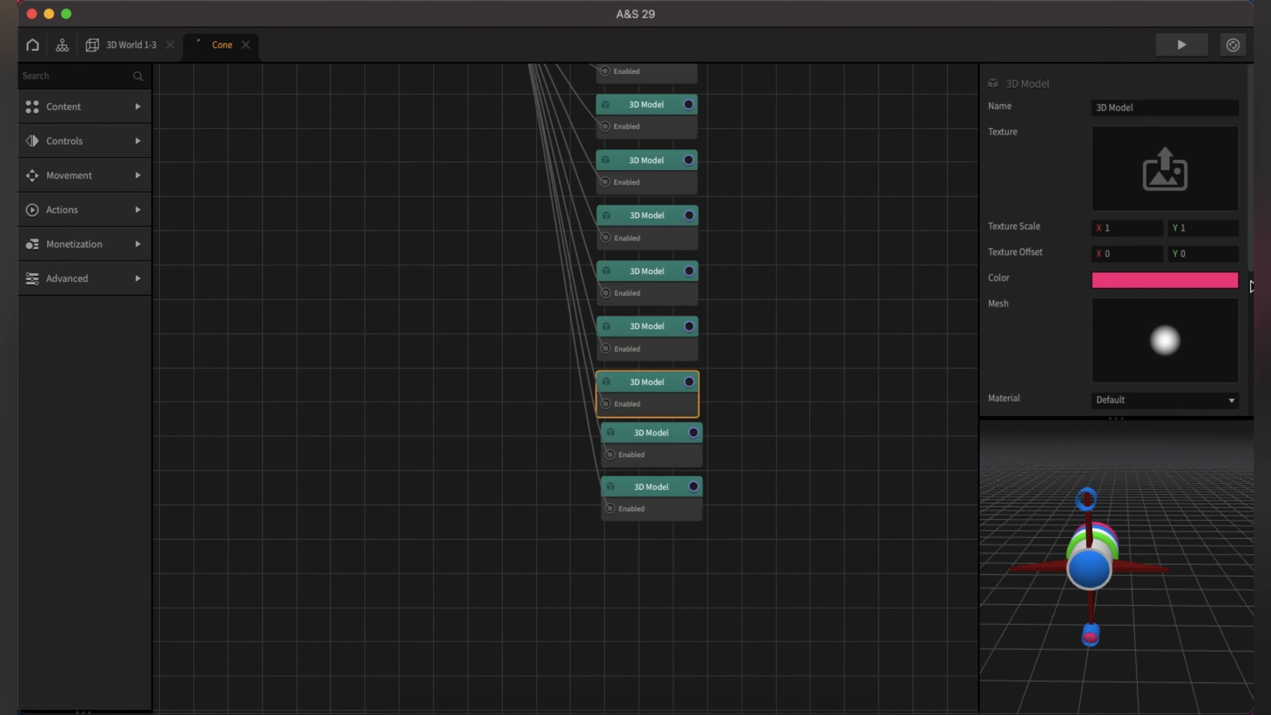
pyautogui.scroll(-2, 1249, 354)
pyautogui.scroll(-10, 1249, 355)
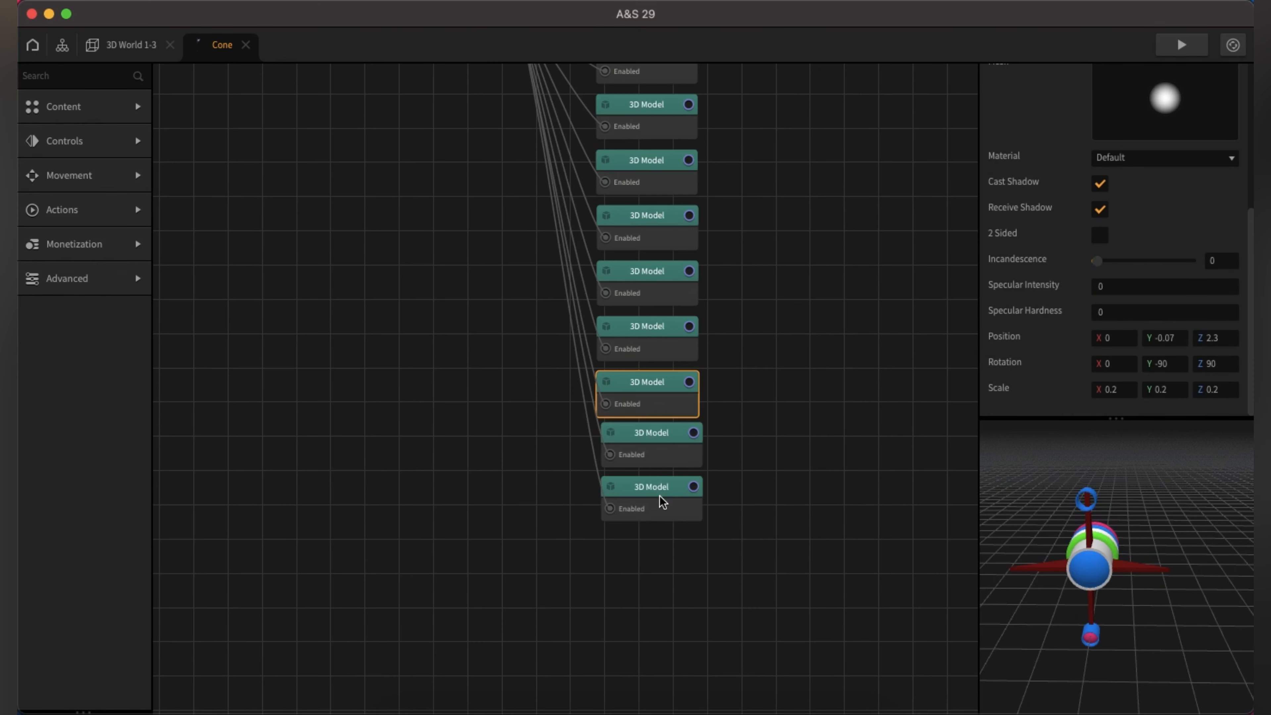
pyautogui.click(657, 450)
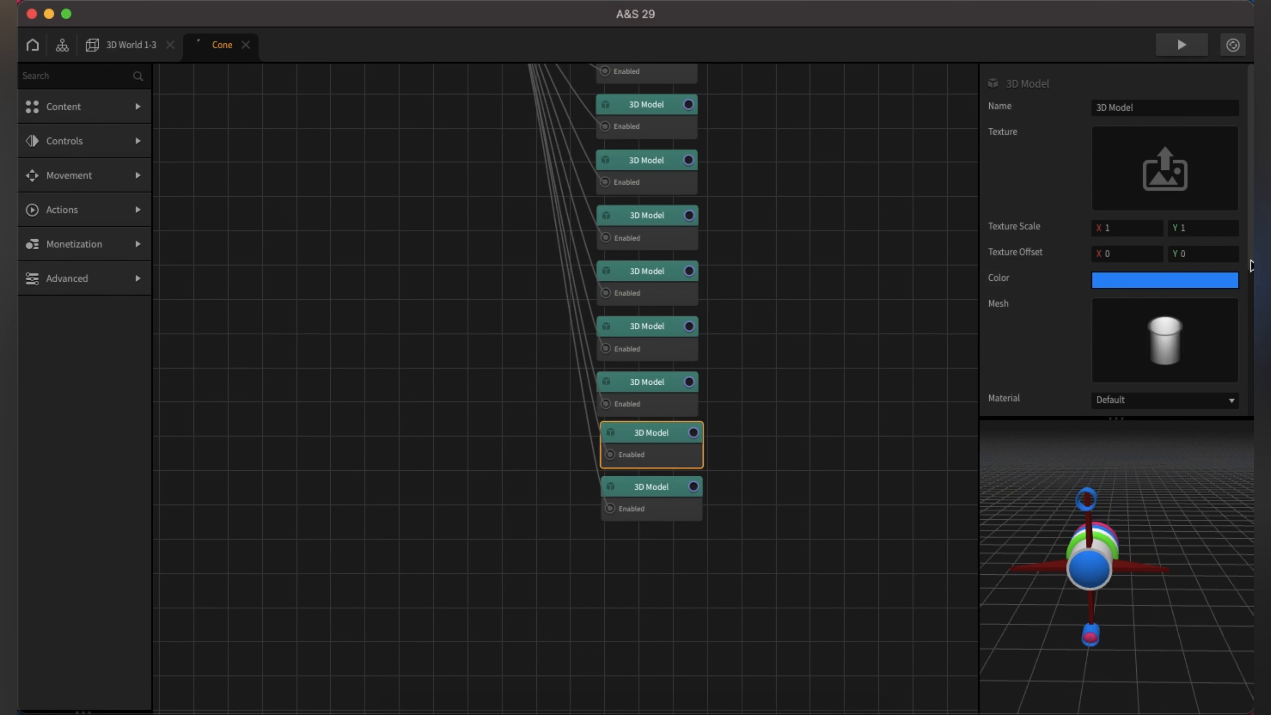
pyautogui.scroll(-10, 1249, 266)
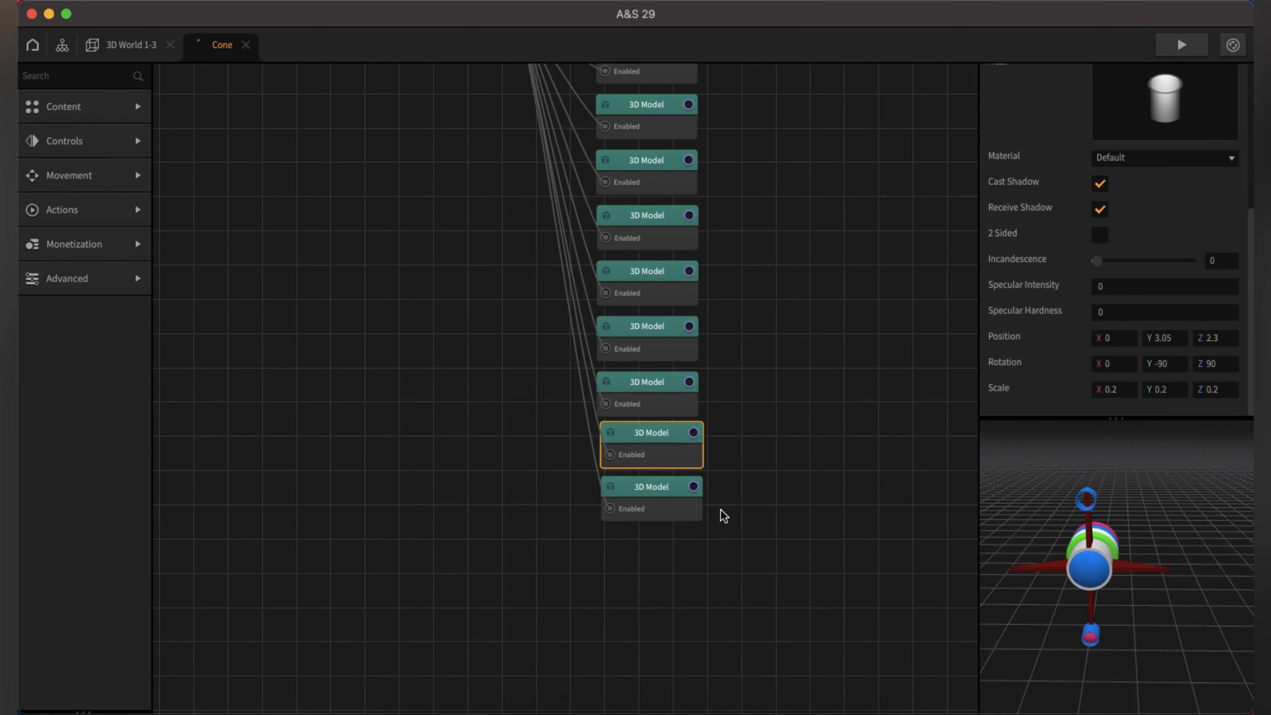
pyautogui.click(652, 505)
pyautogui.scroll(-10, 1246, 256)
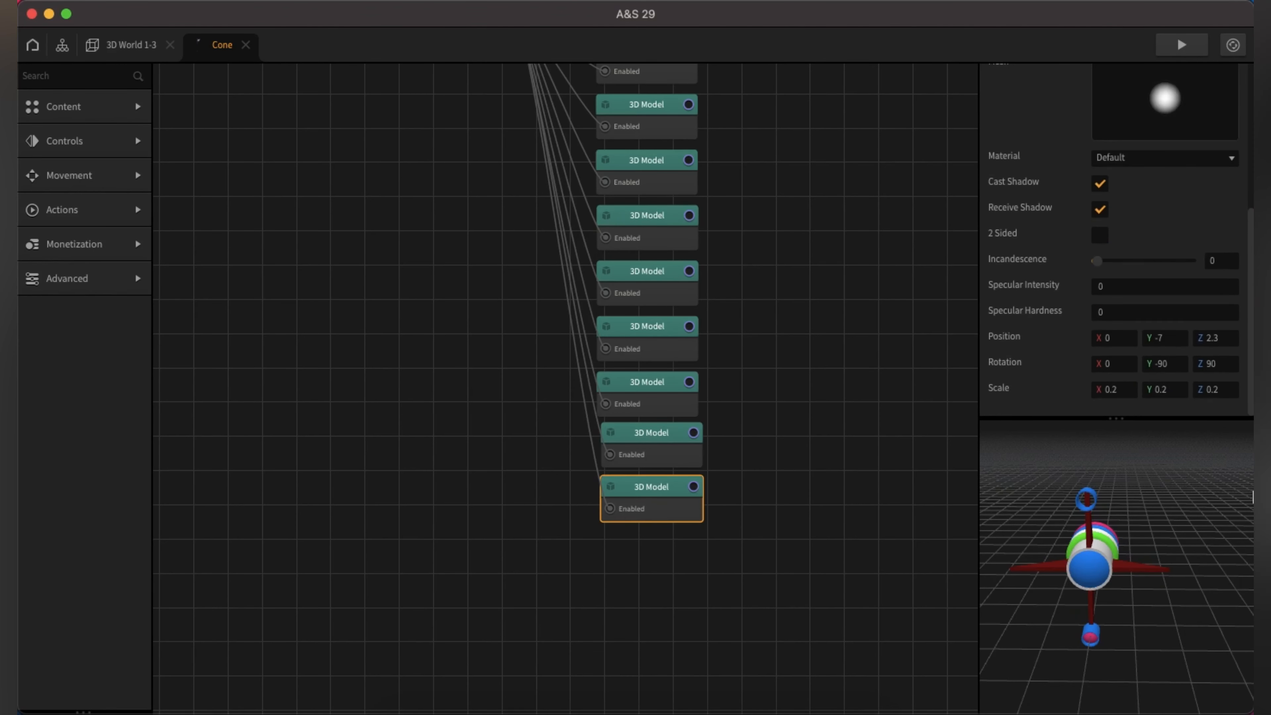
pyautogui.click(1181, 345)
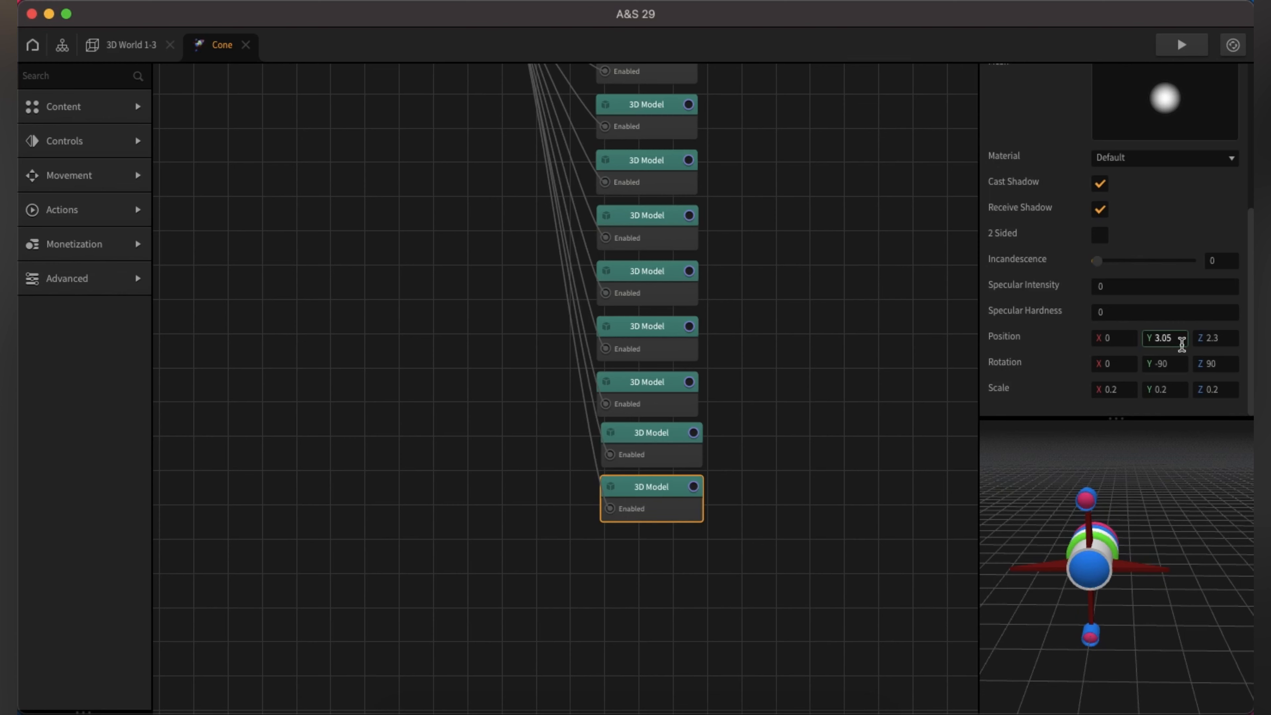
pyautogui.moveTo(1115, 518); pyautogui.dragTo(1096, 500)
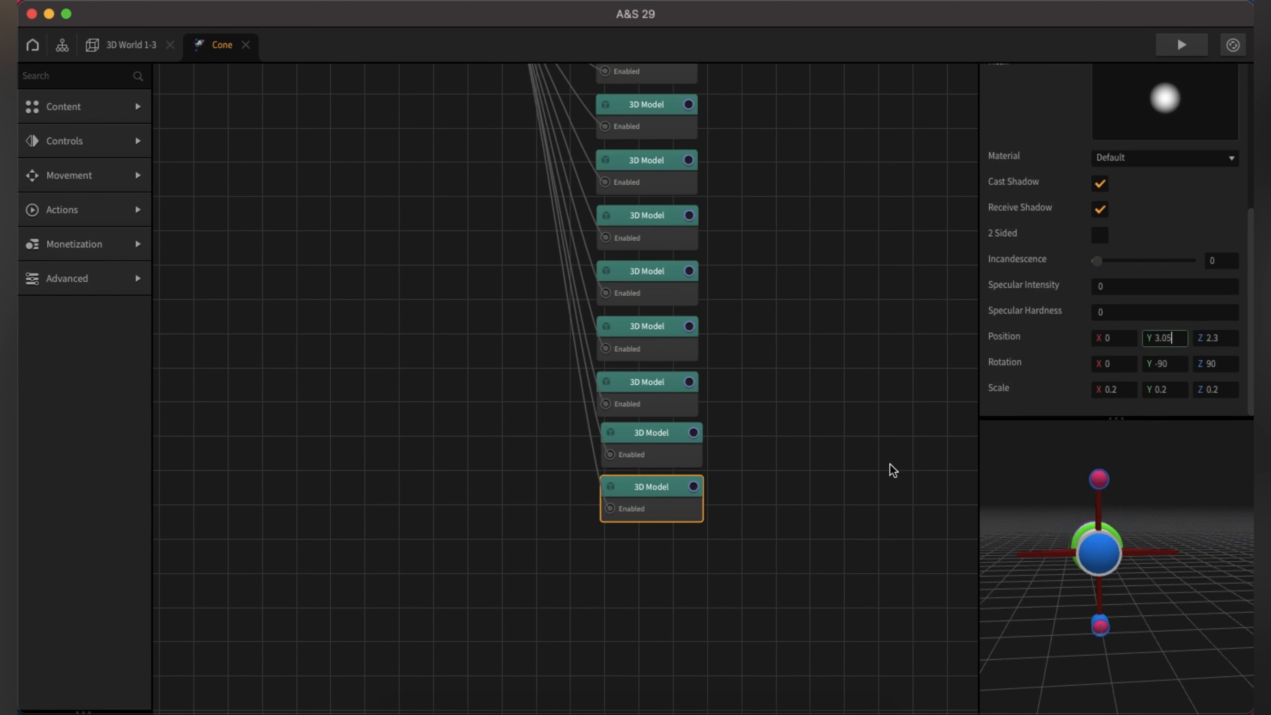
# Step: Duplicate the upper tube's node and place the copy at the end of the 3D Model column
pyautogui.click(655, 449)
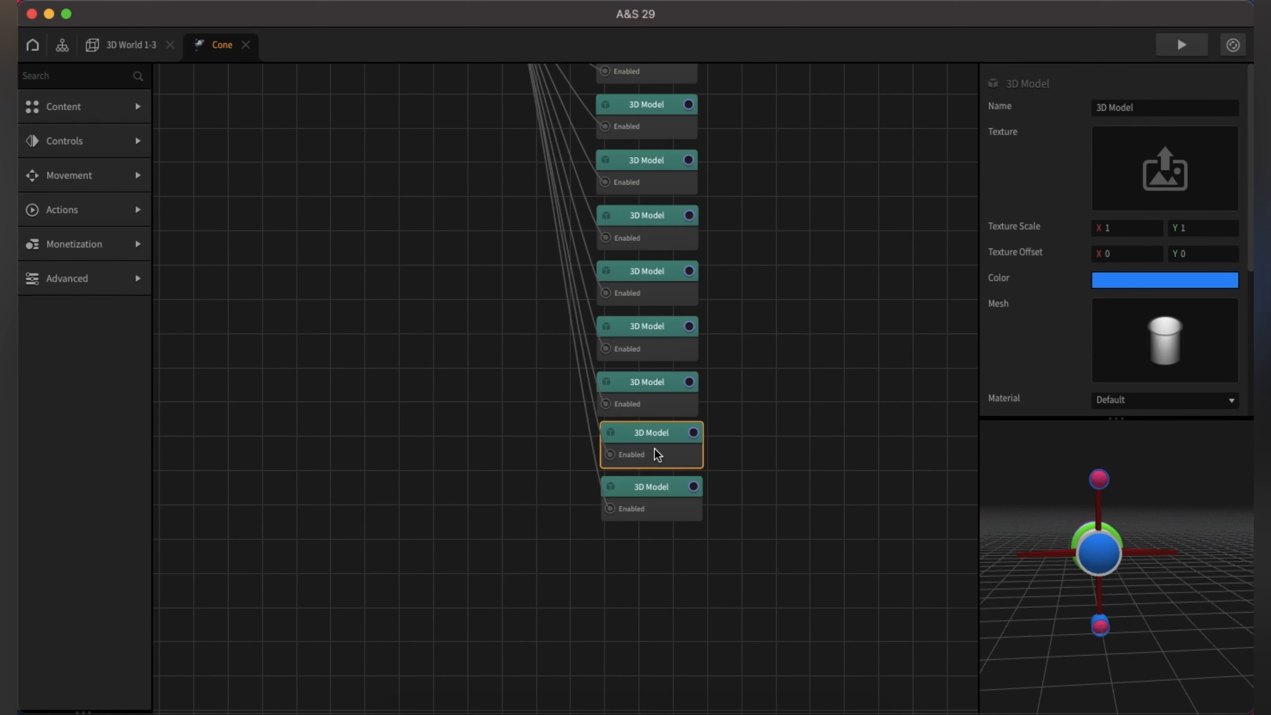
pyautogui.press('super+d')
pyautogui.moveTo(774, 462); pyautogui.dragTo(657, 556)
pyautogui.click(831, 484)
pyautogui.click(656, 539)
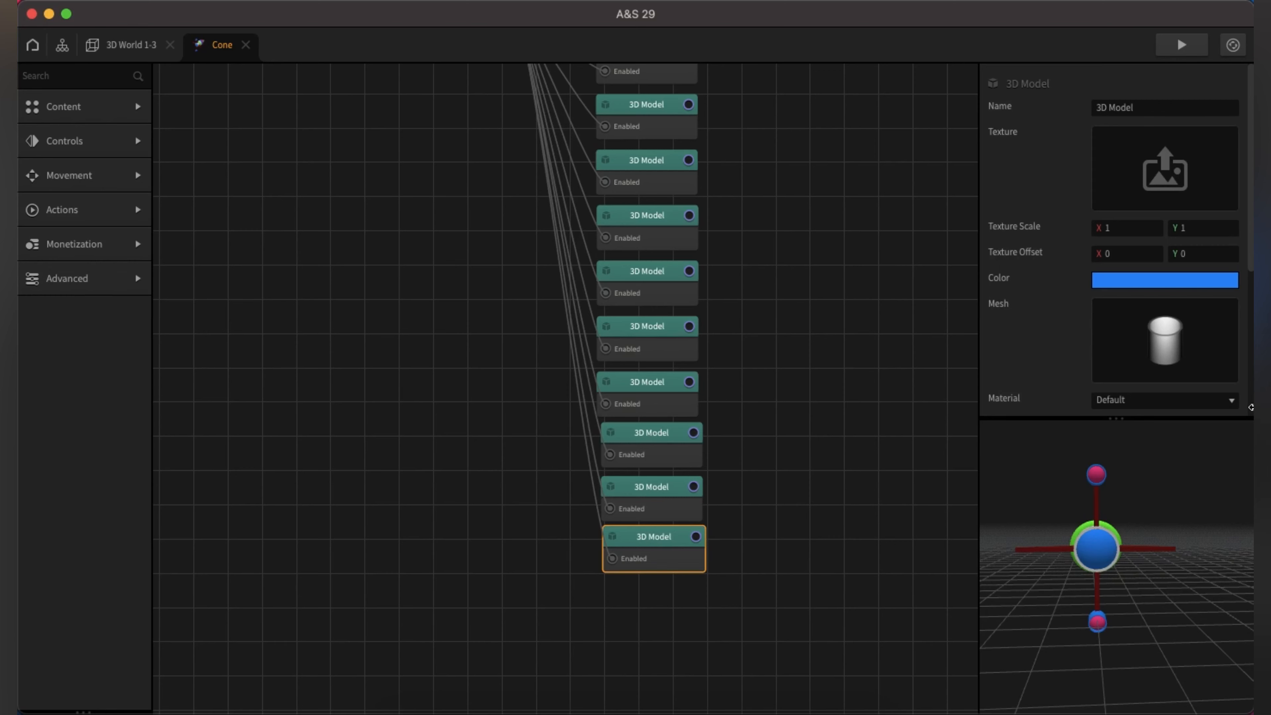
# Step: Position the copied tube on the left fin tip at X -1.53 and Y 1.5
pyautogui.scroll(-5, 1251, 407)
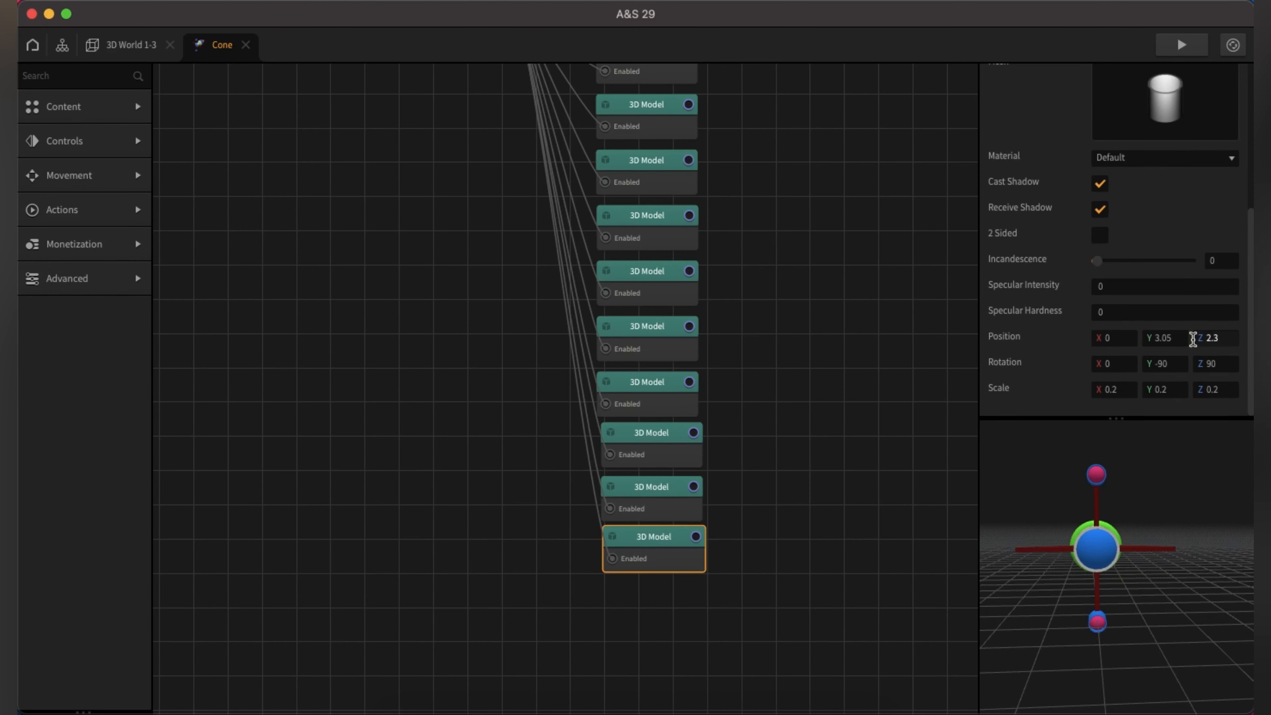
pyautogui.click(1176, 338)
pyautogui.write('1.5')
pyautogui.press('Return')
pyautogui.click(1124, 343)
pyautogui.press('Return')
pyautogui.moveTo(1034, 566)
pyautogui.mouseDown()
pyautogui.moveTo(1073, 573)
pyautogui.moveTo(1029, 570)
pyautogui.mouseUp()
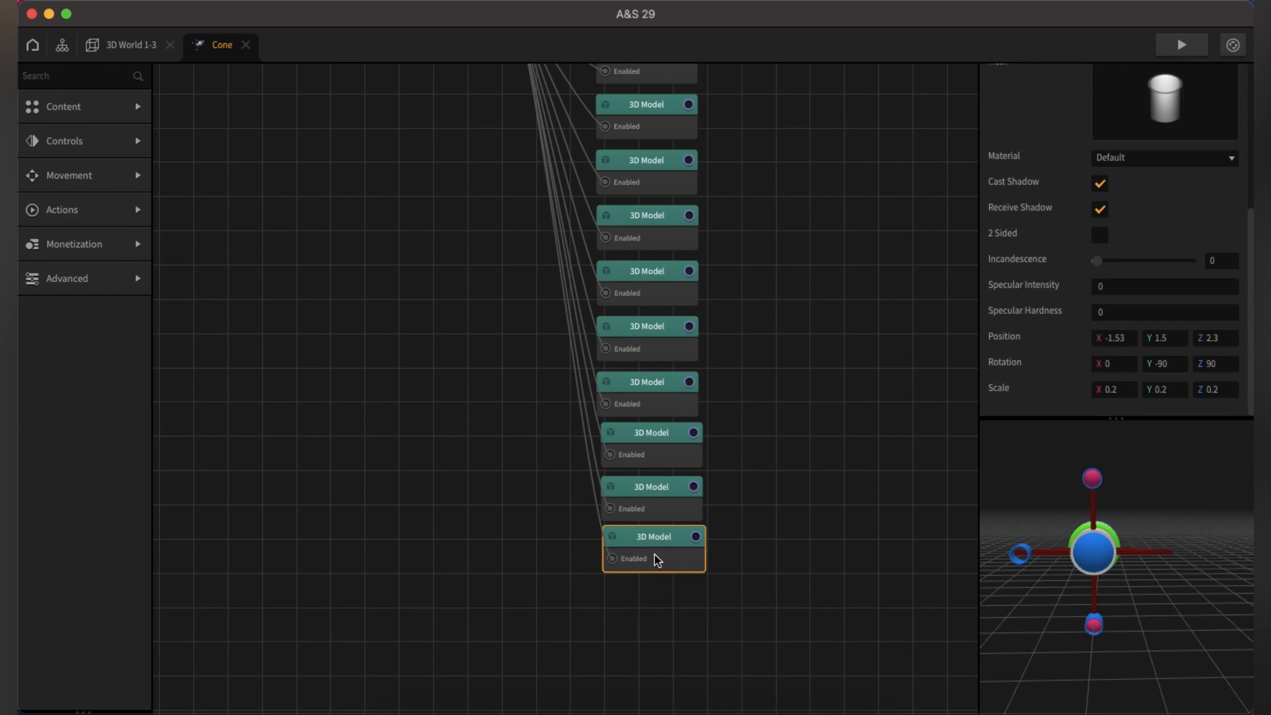
# Step: Duplicate the upper sphere's node and place the copy beneath the left tube's node
pyautogui.click(656, 481)
pyautogui.press('super+d')
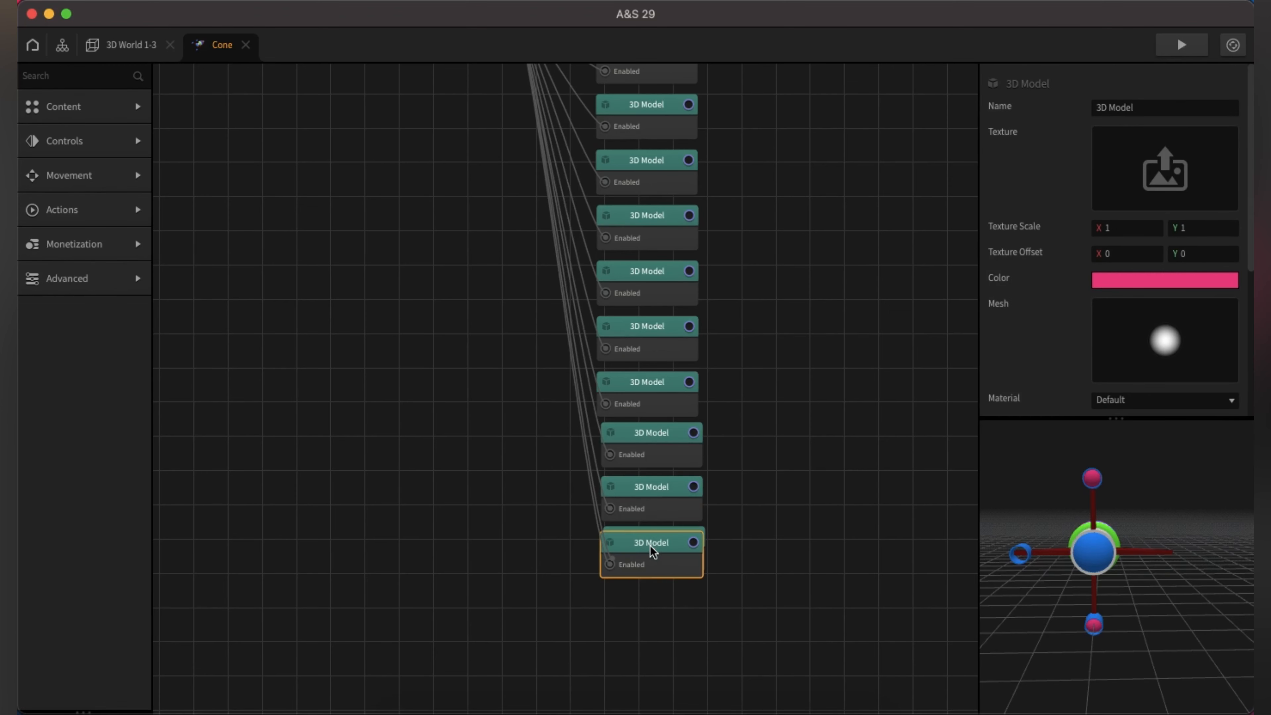
pyautogui.moveTo(661, 562); pyautogui.dragTo(663, 613)
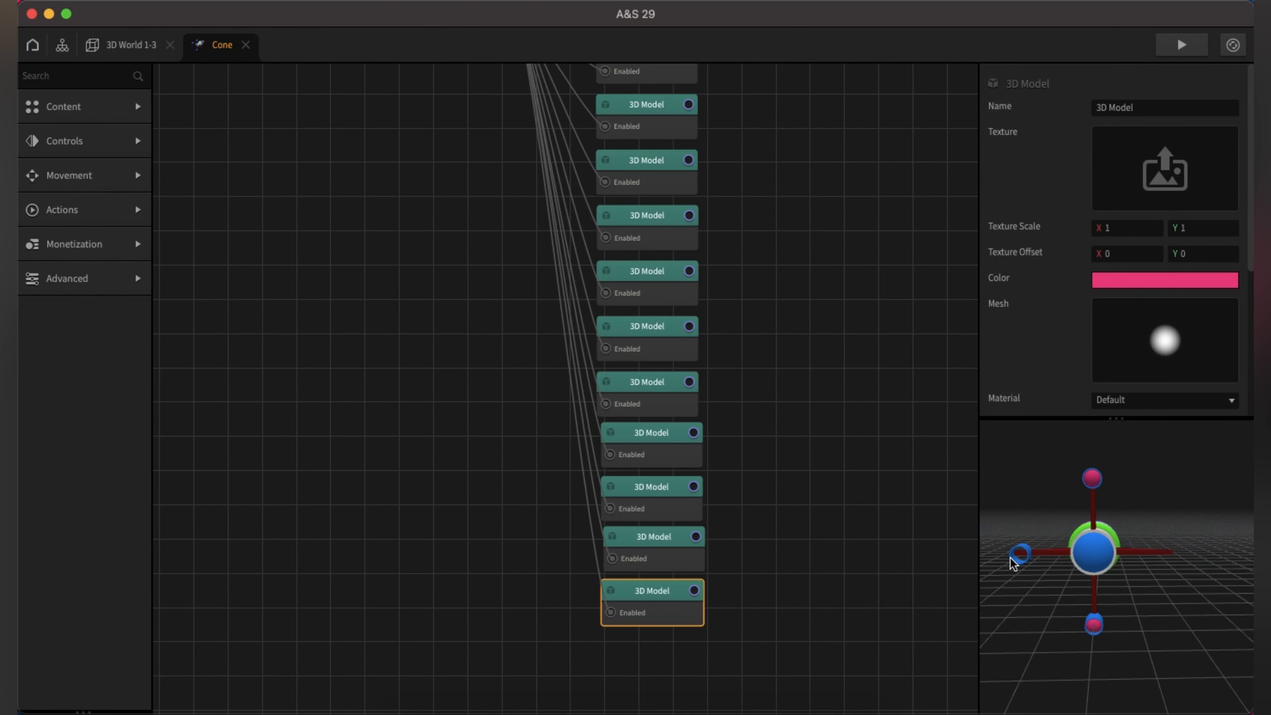
# Step: Set the new sphere's X position to -1.53, matching the left fin's tube
pyautogui.scroll(-5, 1248, 261)
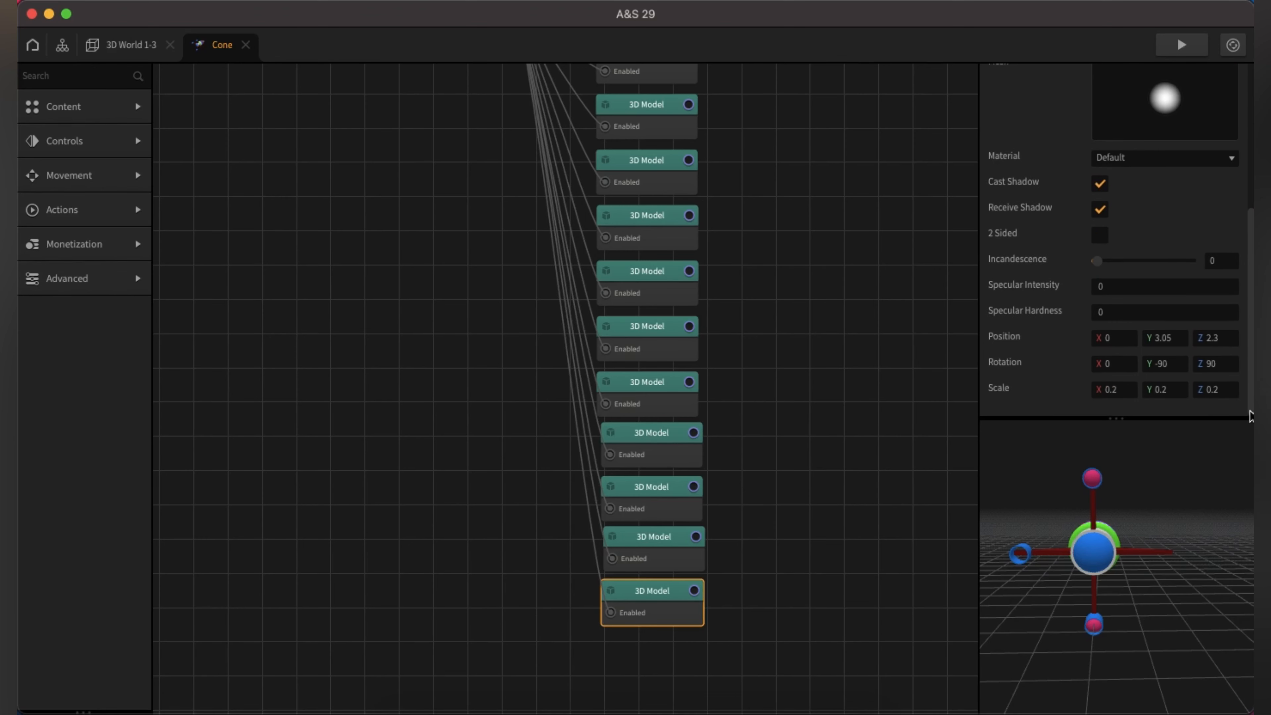
pyautogui.click(1123, 340)
pyautogui.click(654, 556)
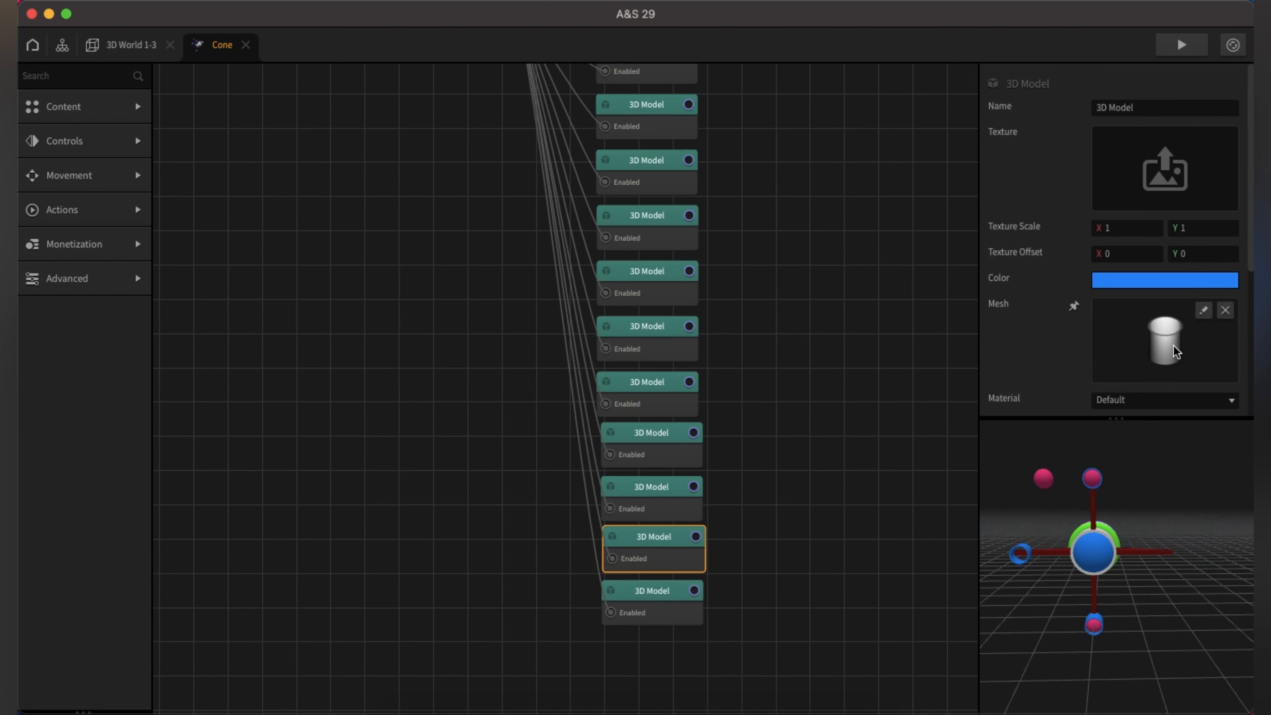
pyautogui.scroll(-5, 1249, 255)
pyautogui.scroll(5, 1251, 411)
pyautogui.click(632, 601)
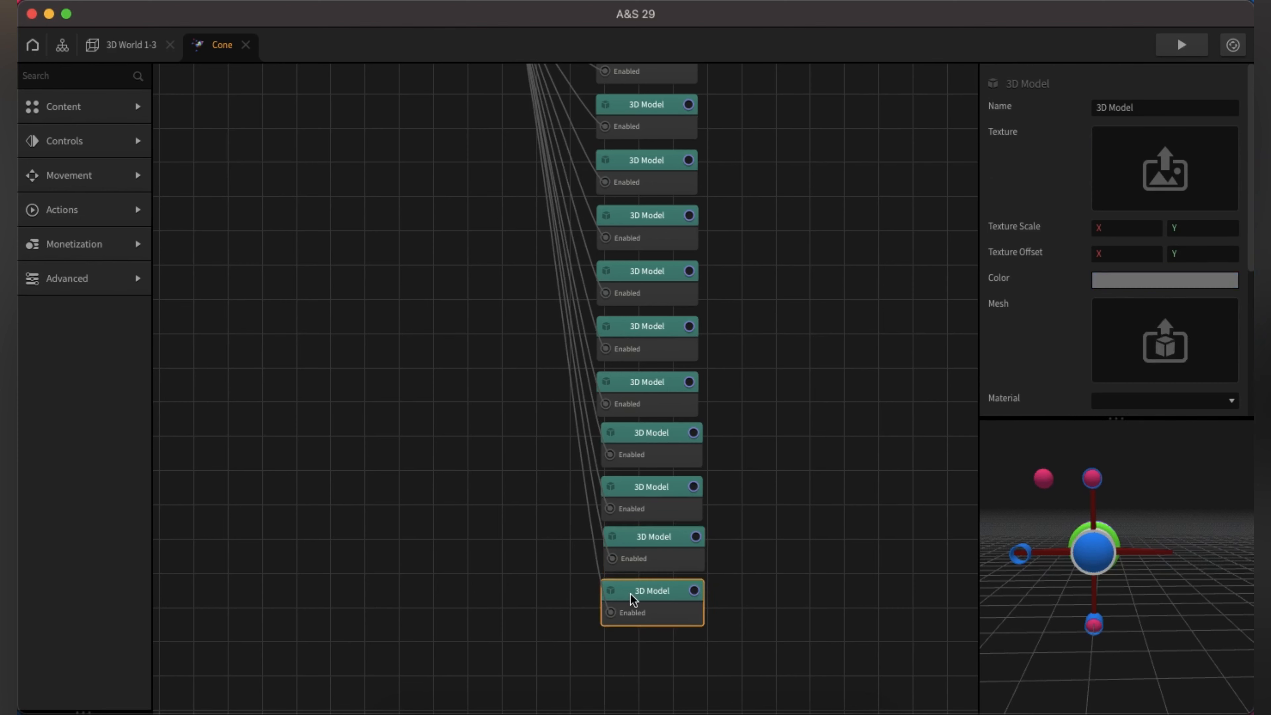
pyautogui.scroll(-5, 1250, 286)
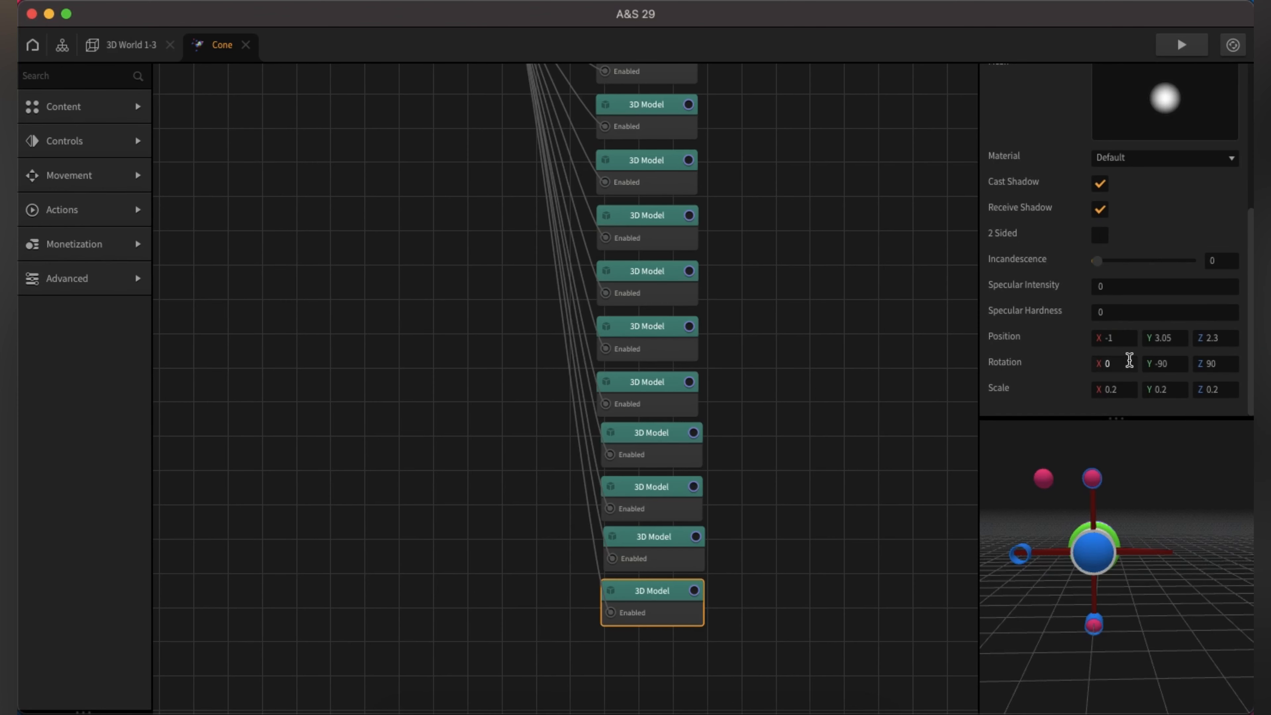
pyautogui.click(1129, 337)
pyautogui.write('.53')
pyautogui.press('Return')
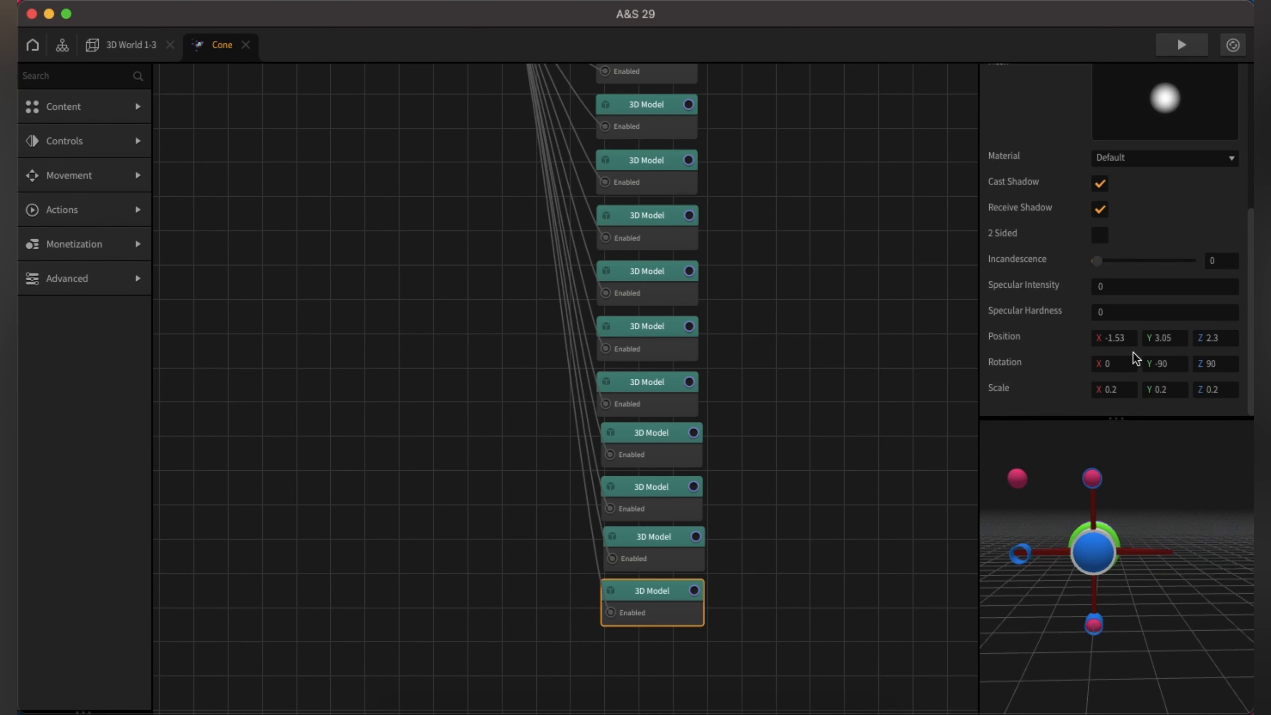
# Step: Set the new sphere's Y position to 1.5 so it sits inside the left tube
pyautogui.click(1179, 337)
pyautogui.moveTo(1180, 336); pyautogui.dragTo(1086, 337)
pyautogui.write('1.5')
pyautogui.moveTo(1096, 608)
pyautogui.mouseDown()
pyautogui.moveTo(1127, 597)
pyautogui.moveTo(1115, 602)
pyautogui.mouseUp()
# Step: Duplicate the left sphere's node and set the copy's X position to 1.53 on the right fin tip
pyautogui.click(663, 613)
pyautogui.press('super+d')
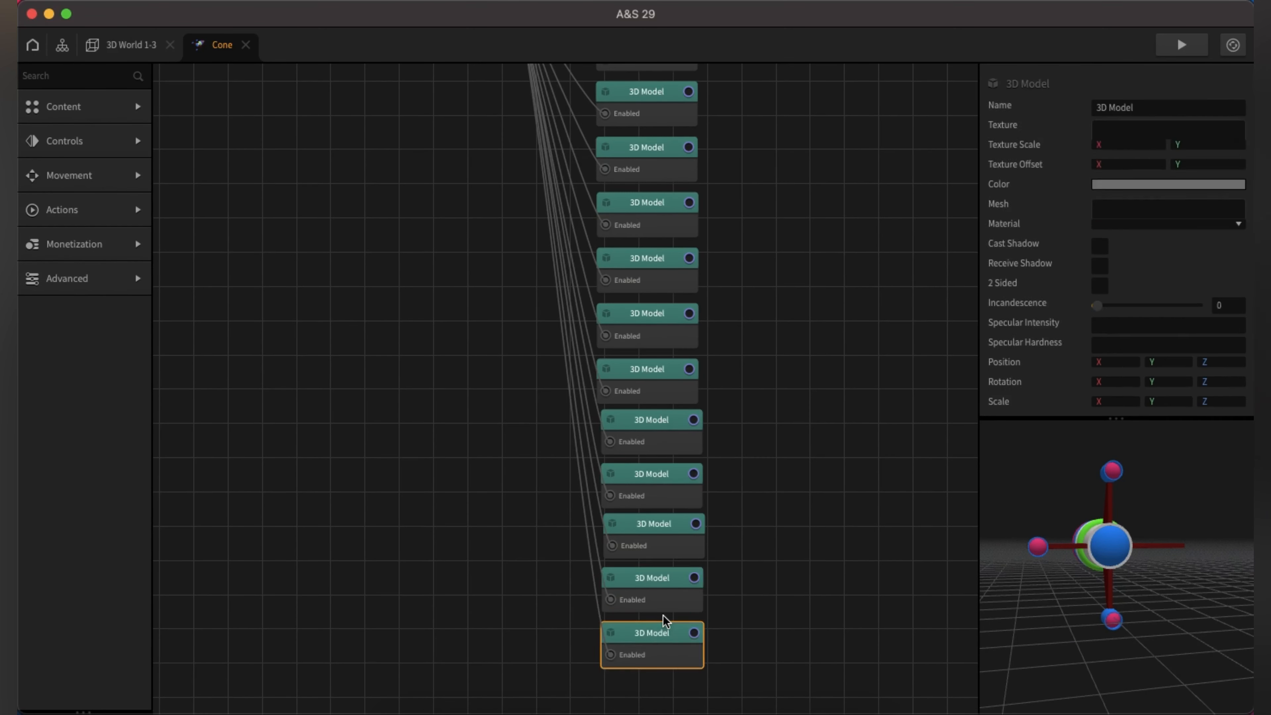
pyautogui.scroll(-5, 1205, 395)
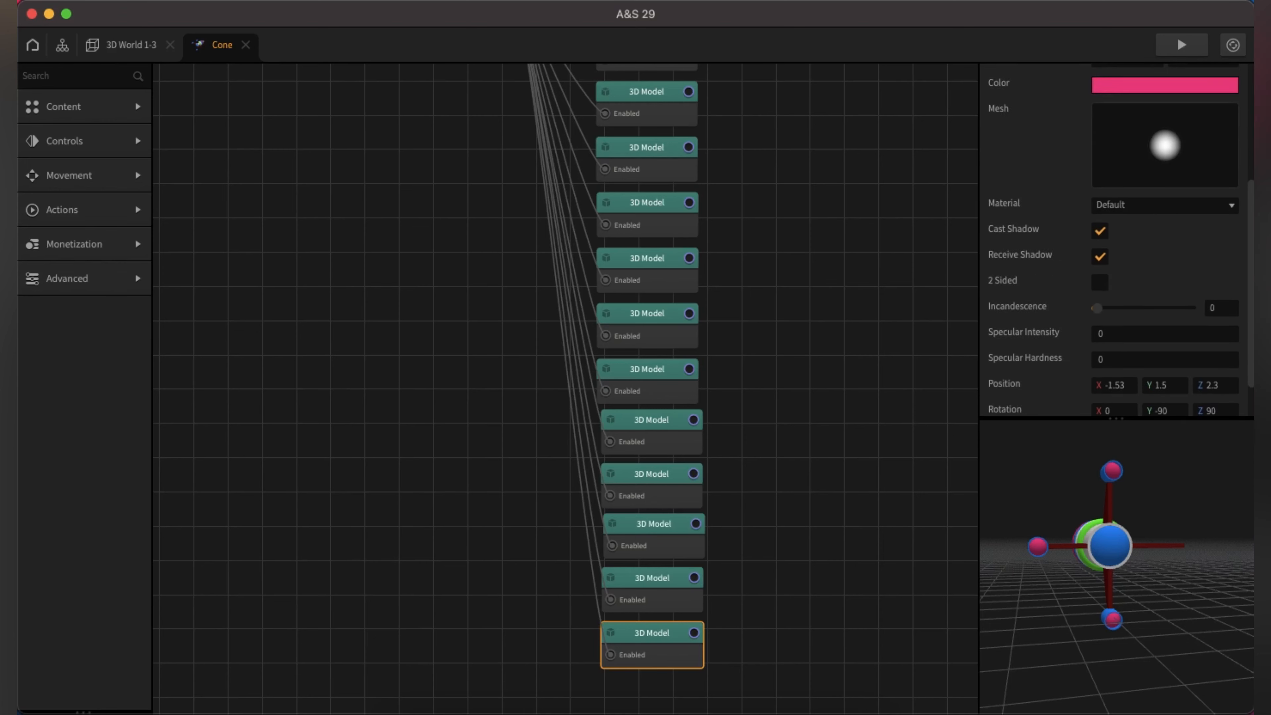
pyautogui.click(1106, 338)
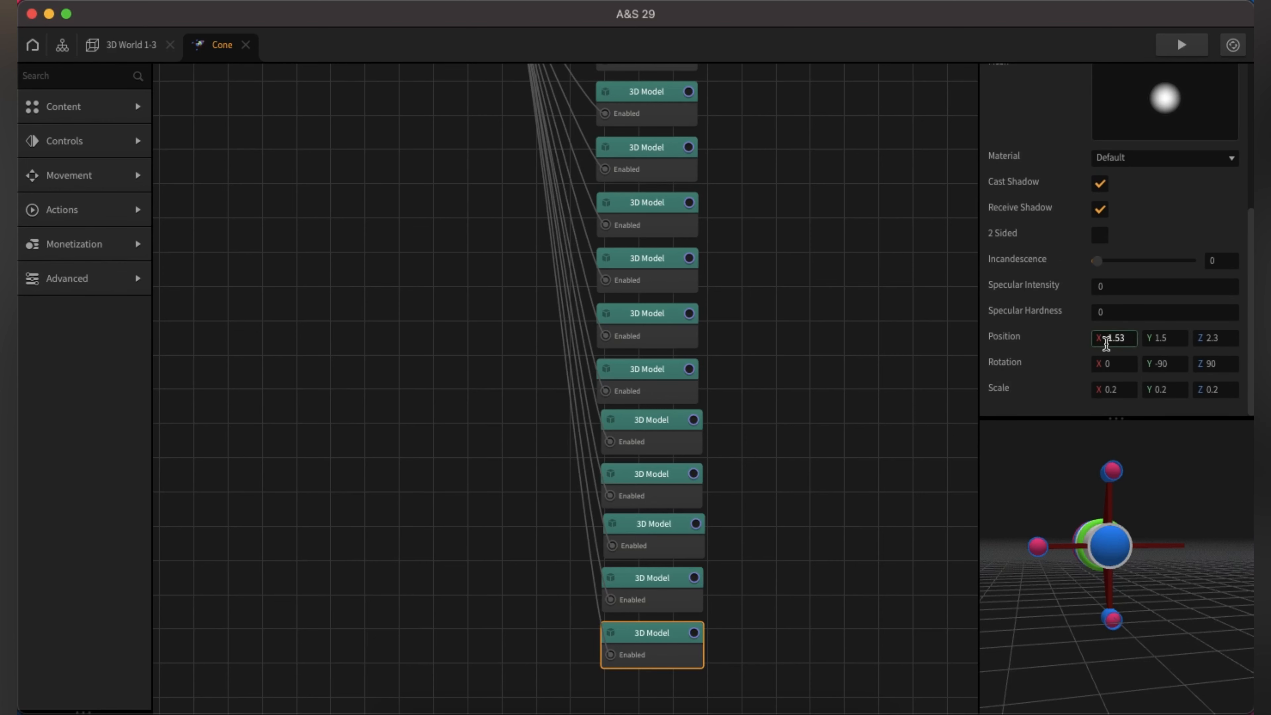
pyautogui.press('BackSpace')
pyautogui.click(1181, 542)
pyautogui.moveTo(1191, 568); pyautogui.dragTo(1155, 575)
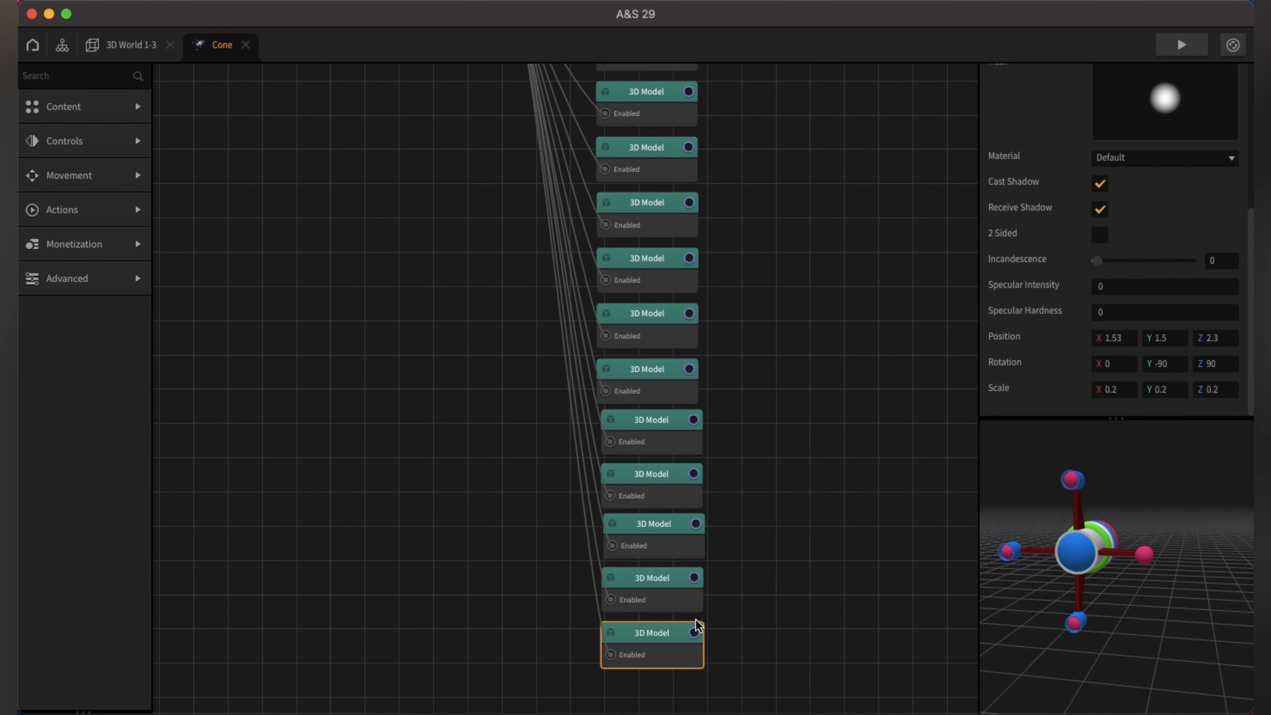
# Step: Duplicate the left tube's node and place the copy below the last sphere's node
pyautogui.click(641, 589)
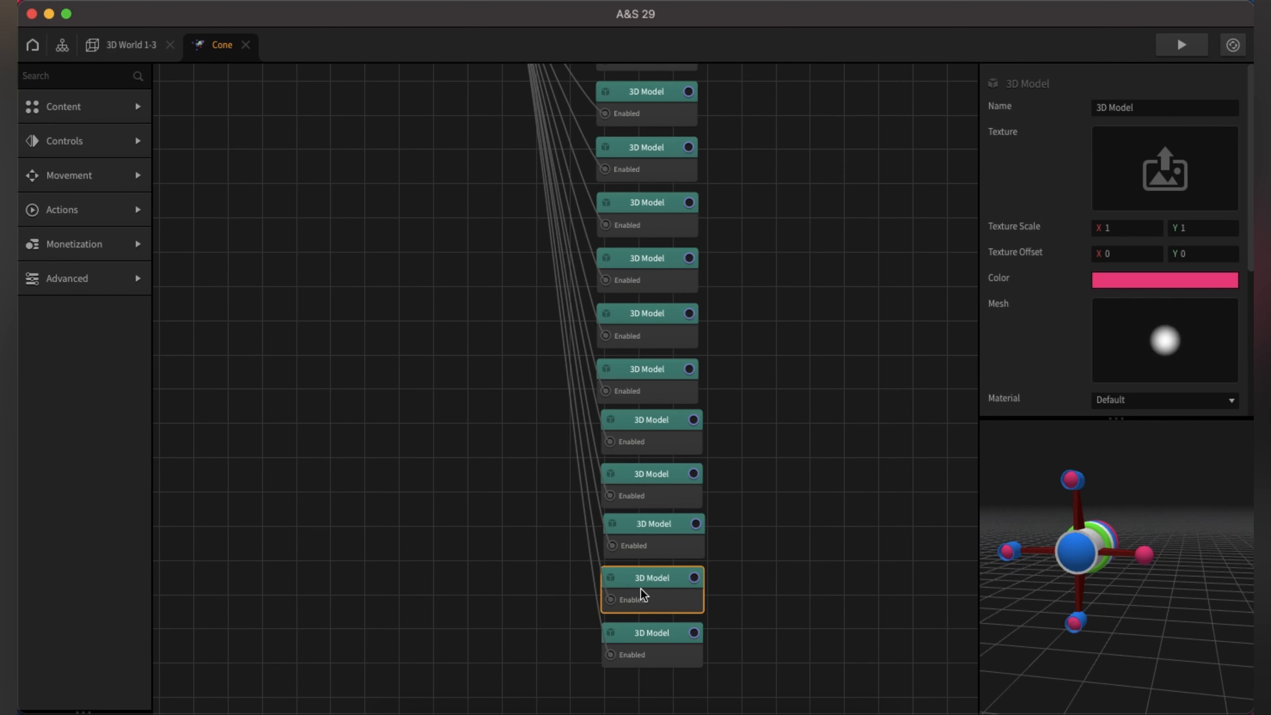
pyautogui.click(657, 533)
pyautogui.press('super+d')
pyautogui.scroll(-5, 769, 567)
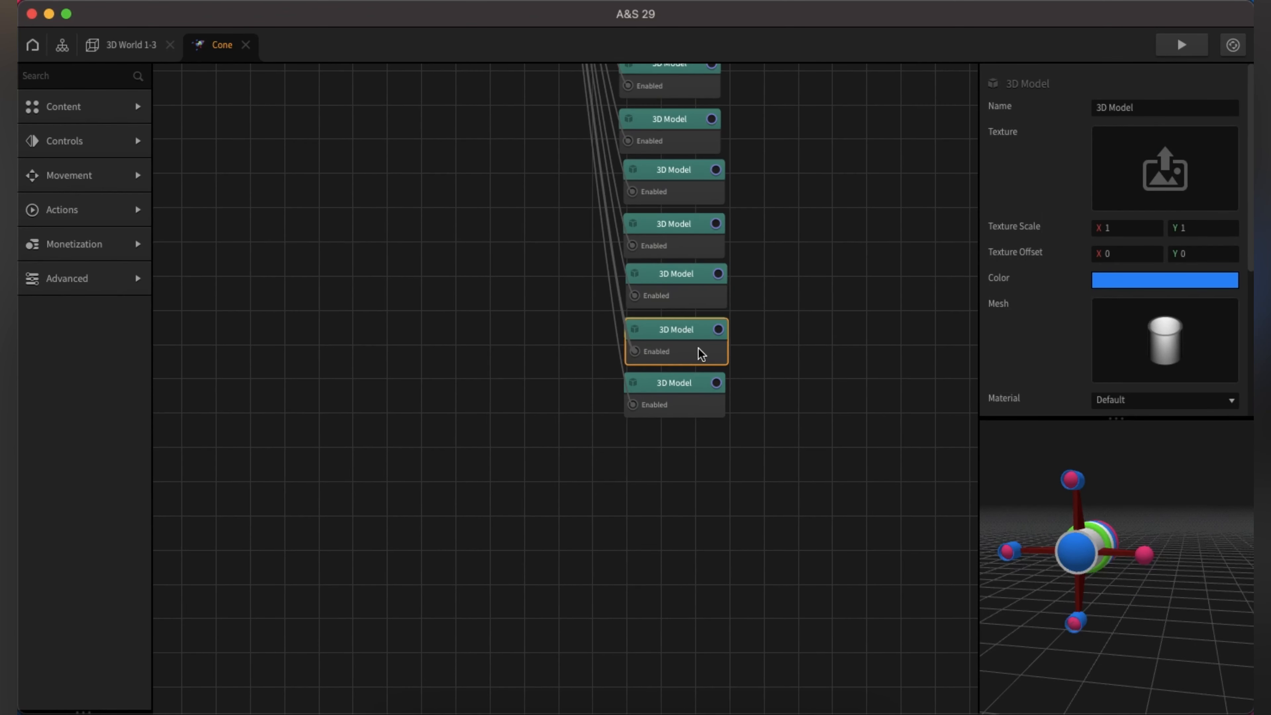
pyautogui.moveTo(703, 352); pyautogui.dragTo(698, 454)
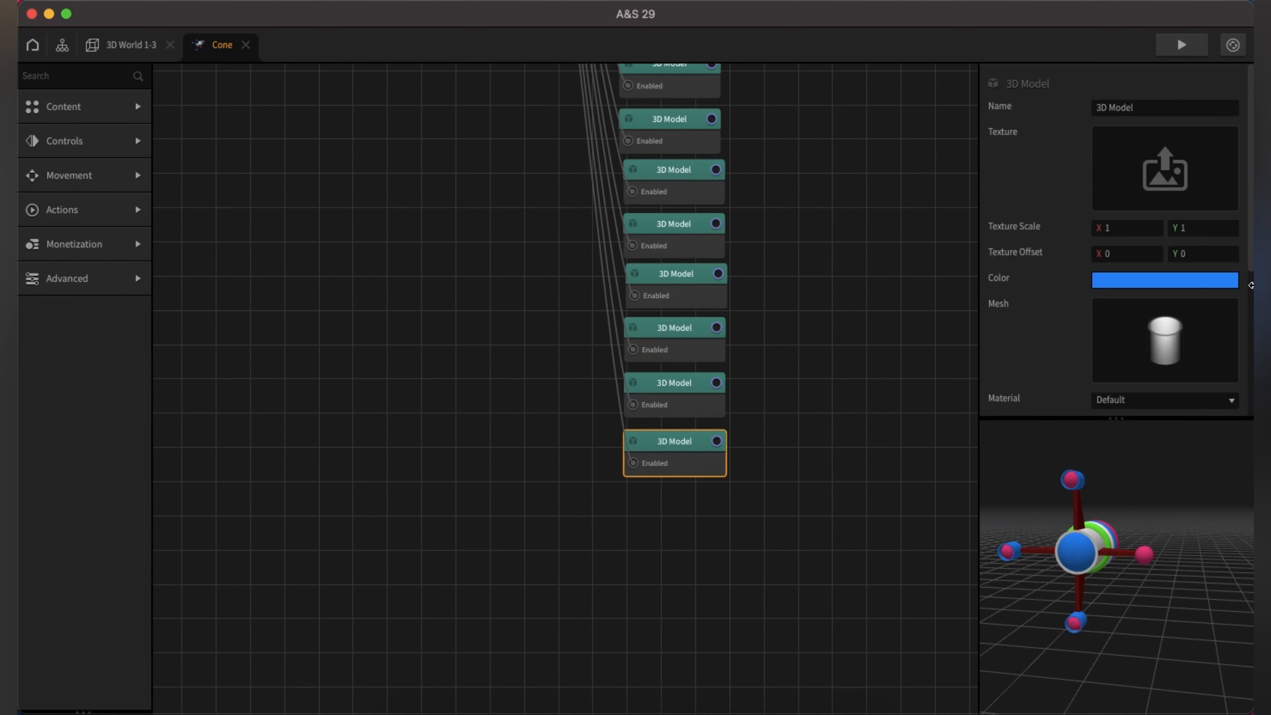
# Step: Set the copied tube's X position to 1.53 so it surrounds the right fin's sphere
pyautogui.moveTo(1250, 255); pyautogui.dragTo(1229, 442)
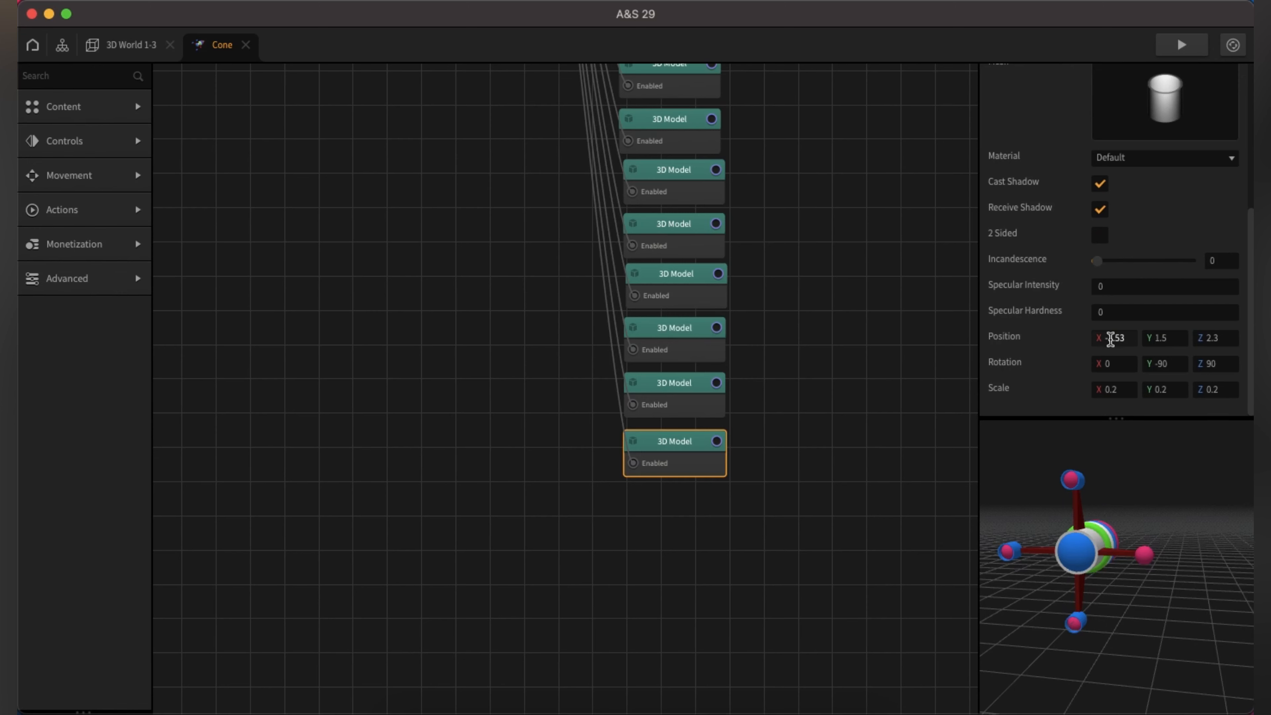
pyautogui.click(1106, 338)
pyautogui.click(1065, 392)
pyautogui.moveTo(1151, 659); pyautogui.dragTo(1158, 600)
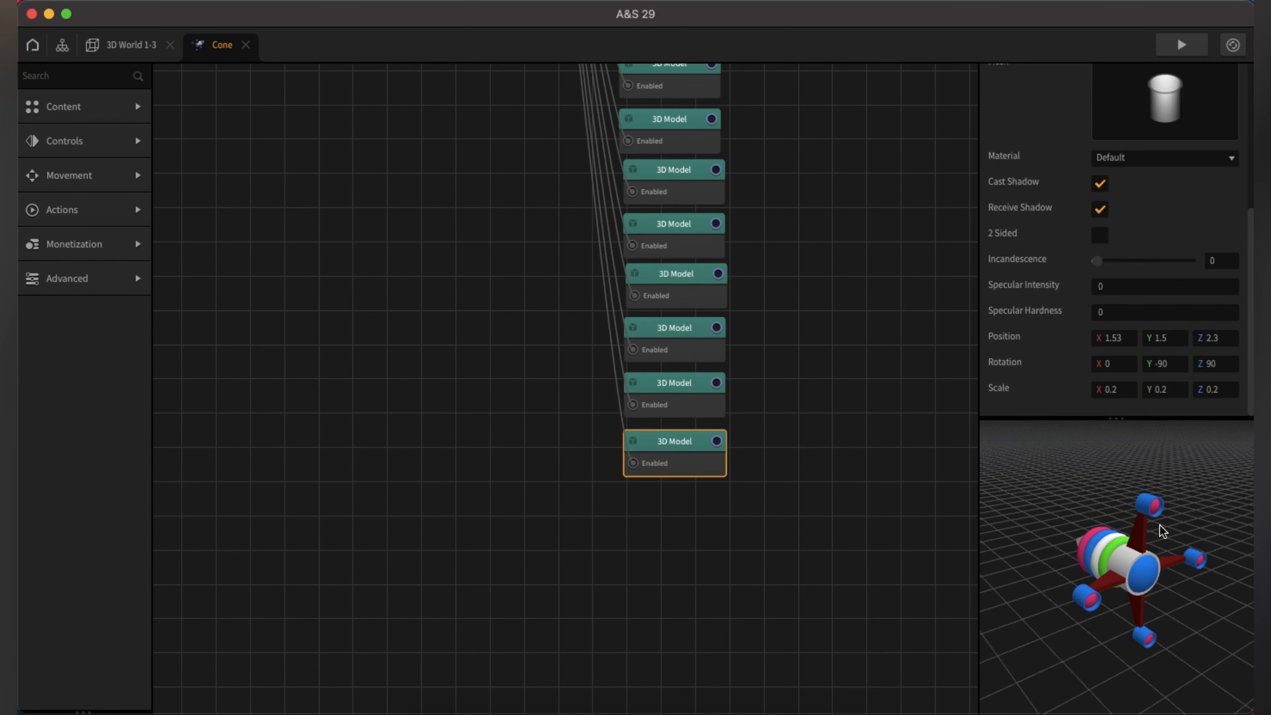
# Step: Add a Trail node to the graph and move it up beside the column of 3D Model nodes
pyautogui.moveTo(1178, 568); pyautogui.dragTo(1110, 571)
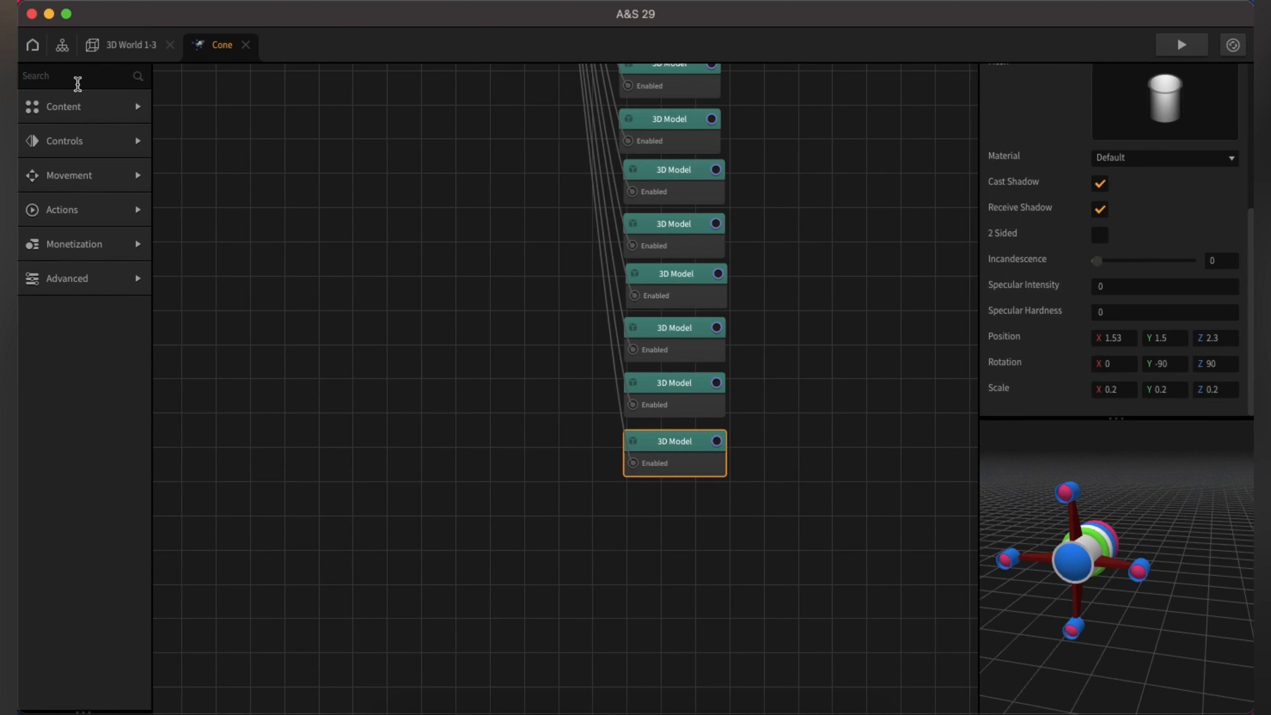
pyautogui.click(77, 83)
pyautogui.write('tr')
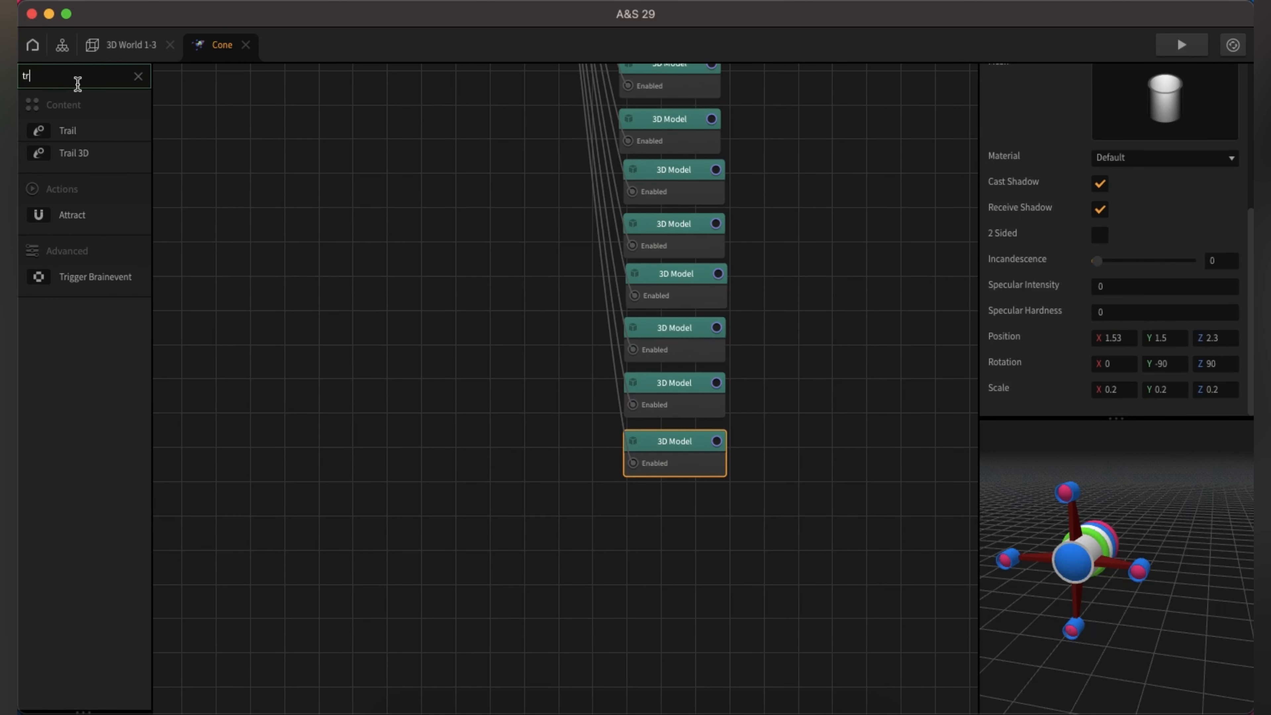
pyautogui.write('a')
pyautogui.moveTo(67, 131); pyautogui.dragTo(652, 526)
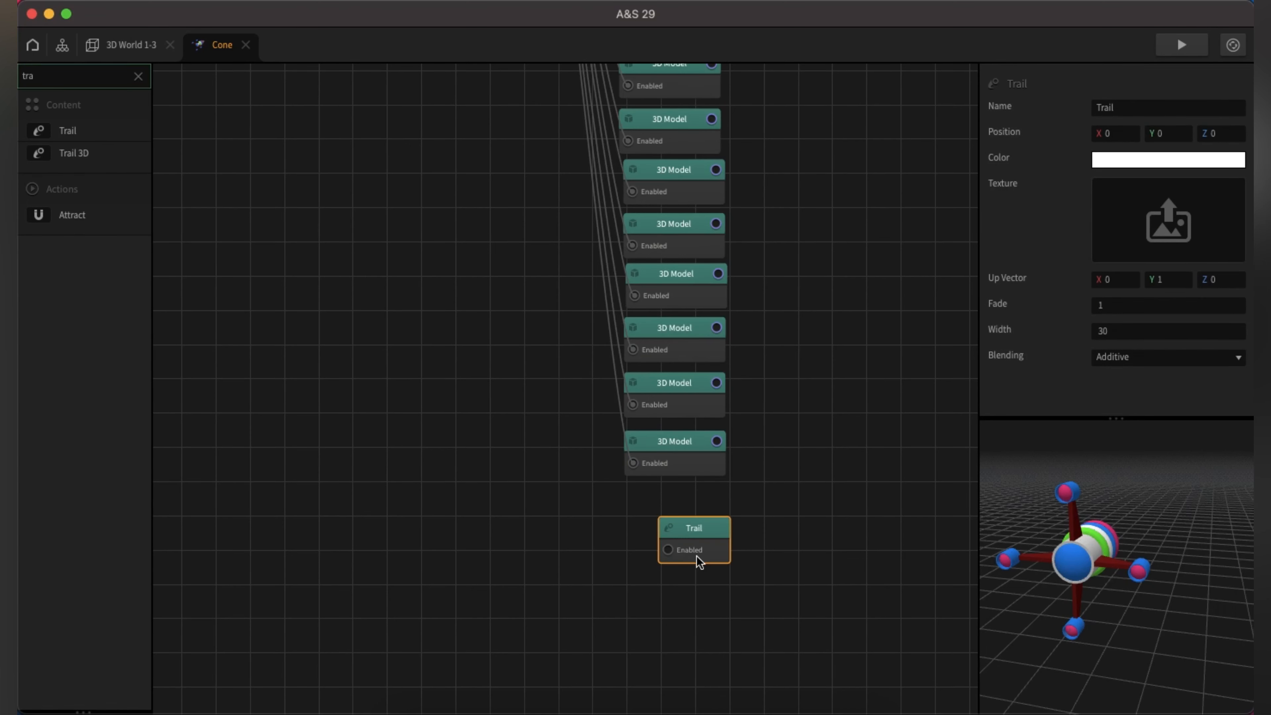
pyautogui.scroll(2, 737, 548)
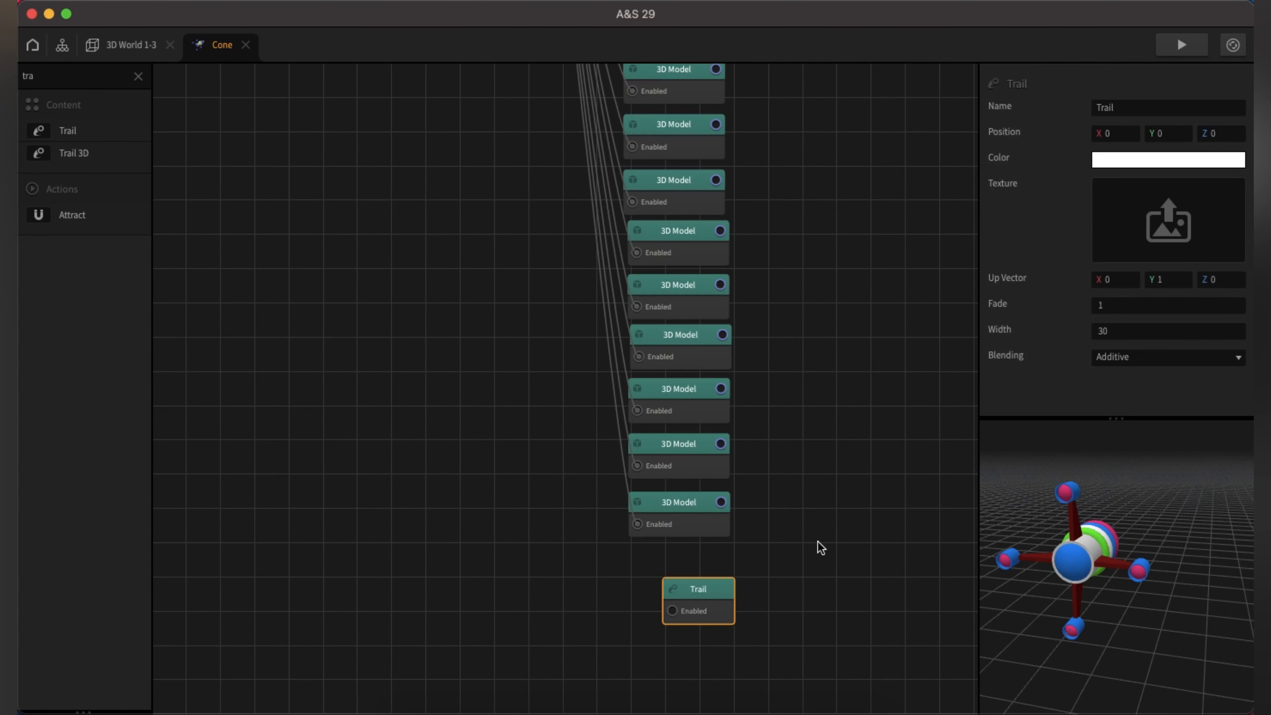
pyautogui.scroll(3, 820, 547)
pyautogui.moveTo(683, 672); pyautogui.dragTo(825, 192)
pyautogui.scroll(5, 803, 288)
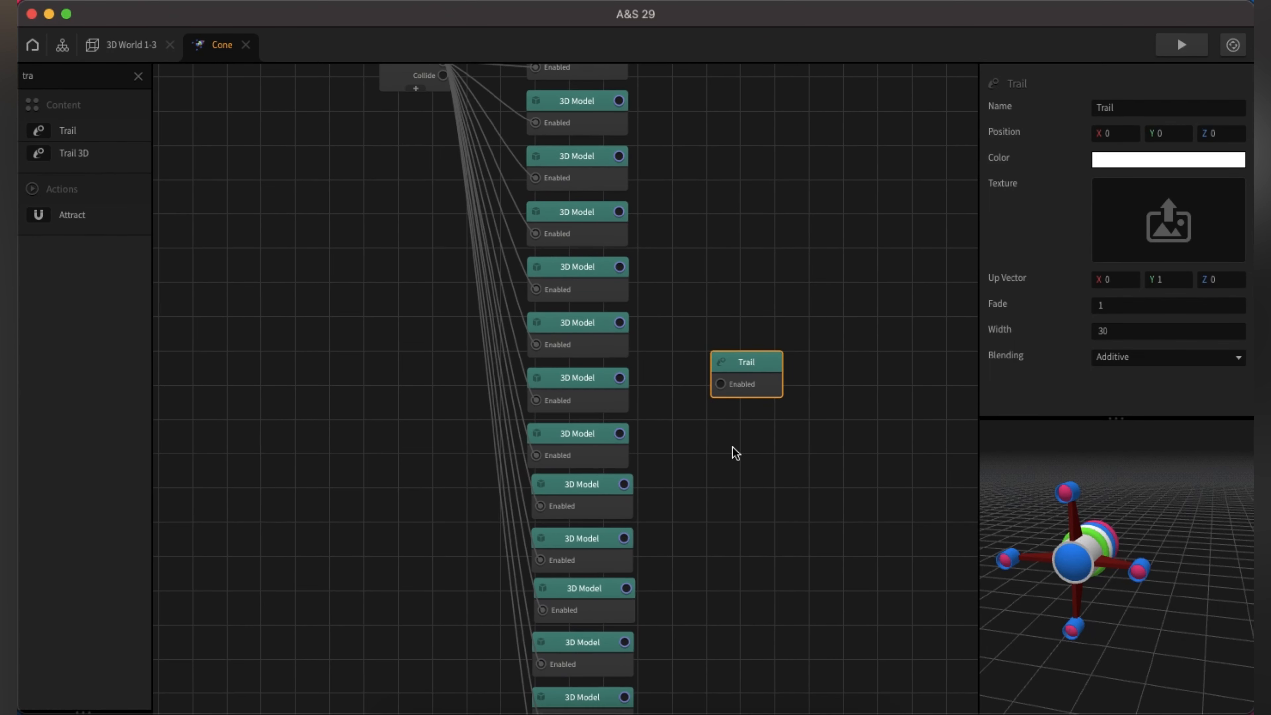
# Step: Place the Trail node beside the rear blue sphere's node and connect it to the Start node's Created output
pyautogui.click(563, 129)
pyautogui.click(559, 159)
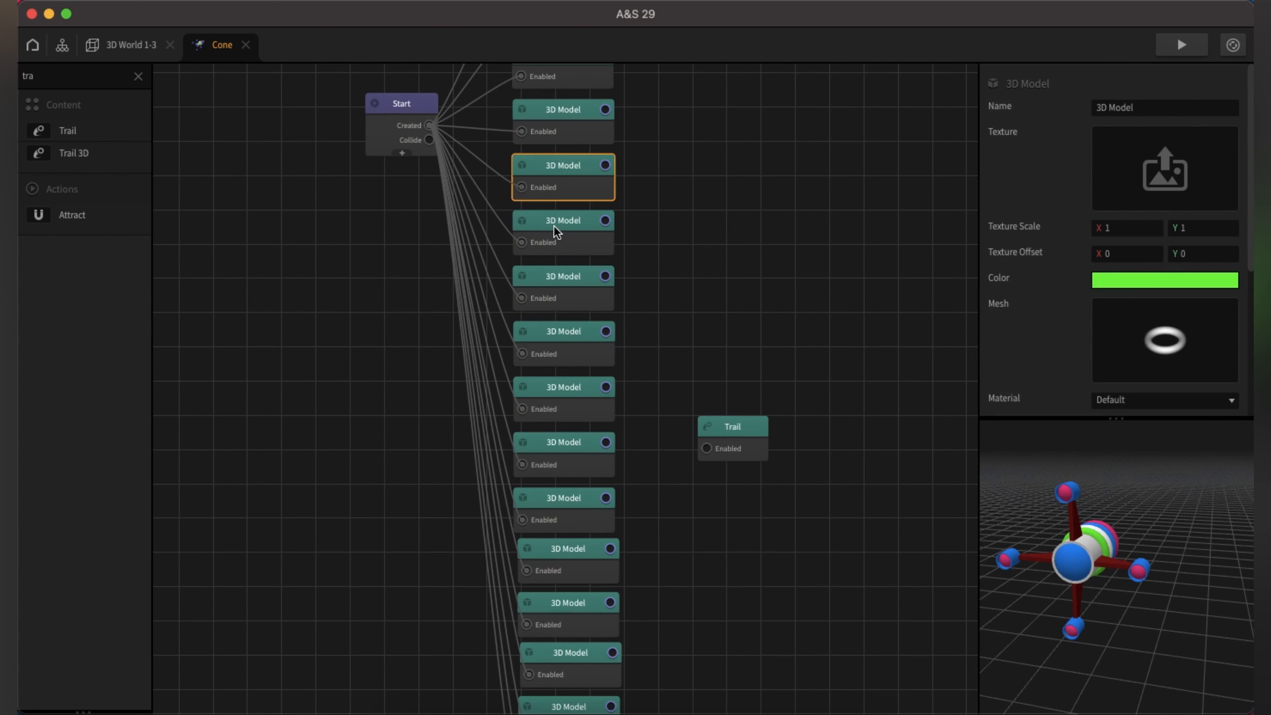
pyautogui.click(556, 231)
pyautogui.click(554, 295)
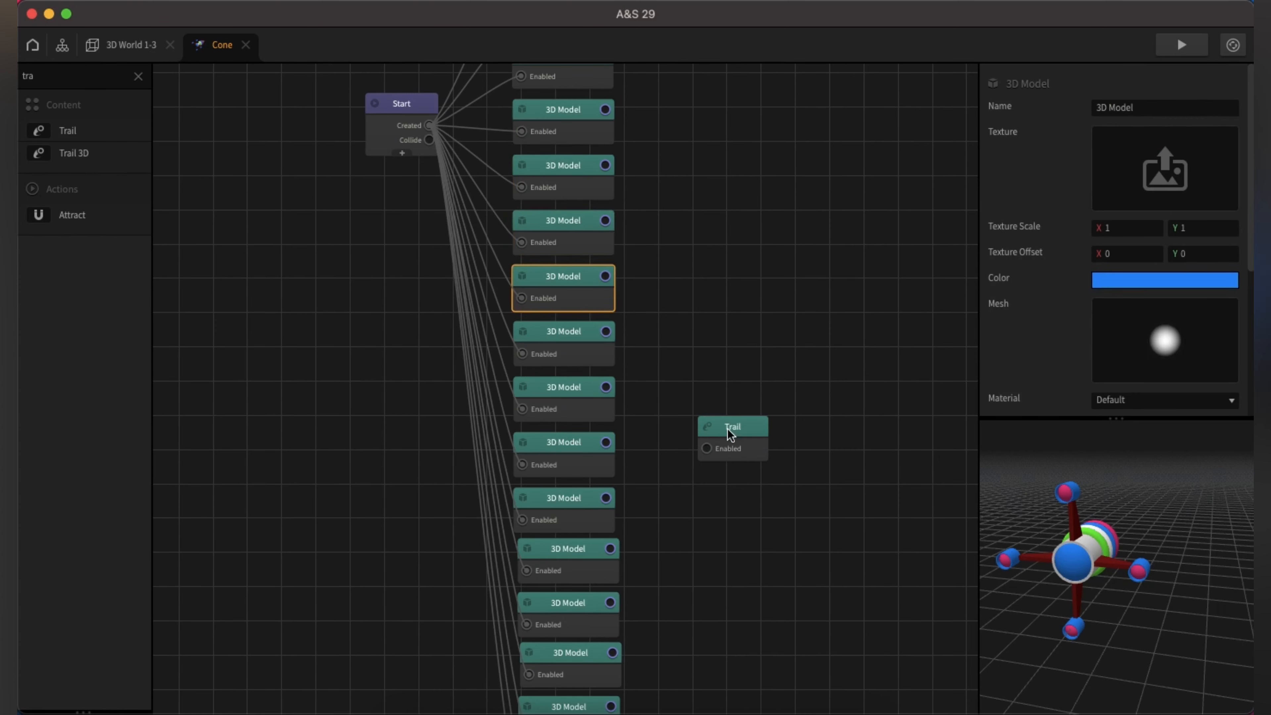
pyautogui.moveTo(754, 446); pyautogui.dragTo(429, 125)
# Step: Match the trail to the blue sphere's location by setting its position to Y 1.5 and Z 2
pyautogui.click(572, 300)
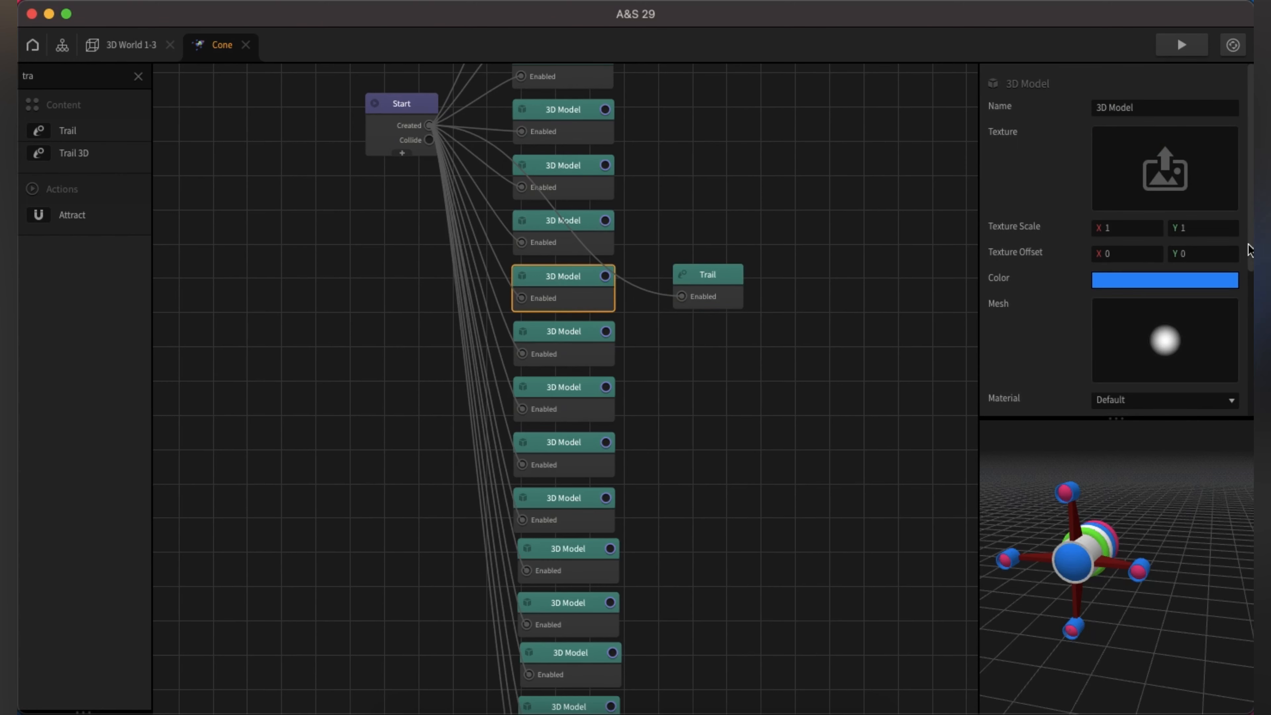
pyautogui.moveTo(1249, 248); pyautogui.dragTo(1250, 405)
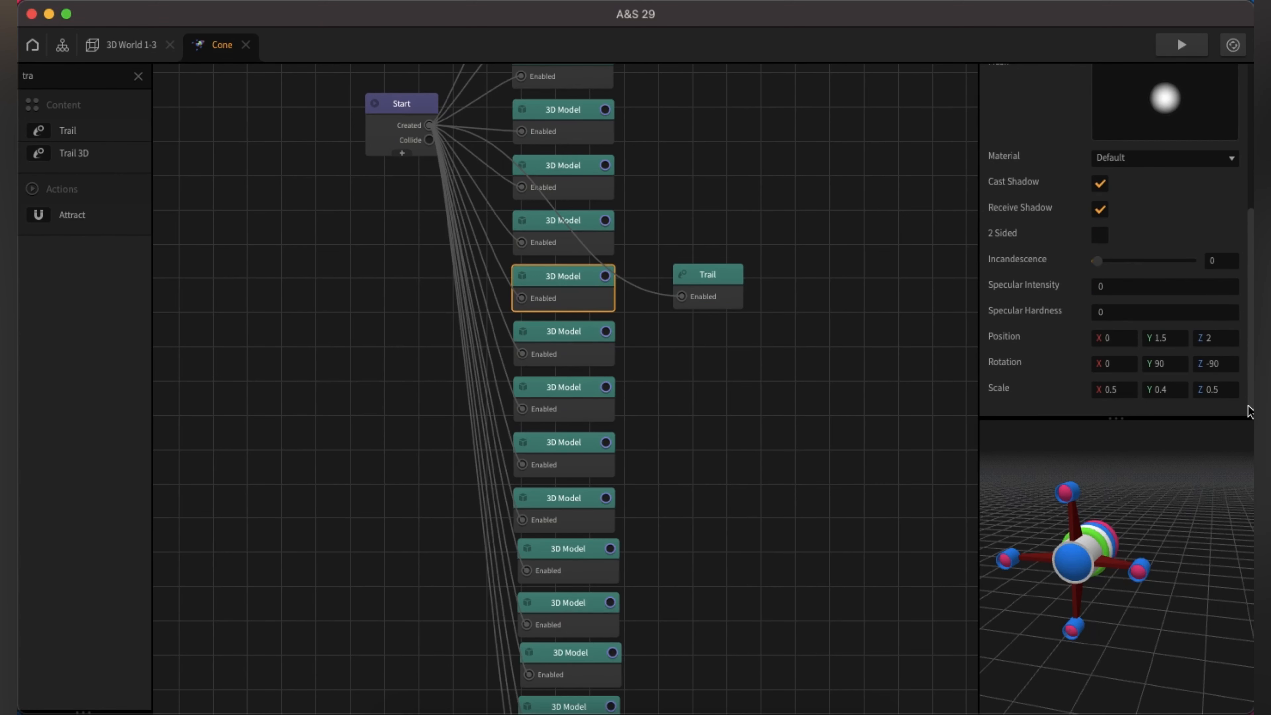
pyautogui.click(741, 285)
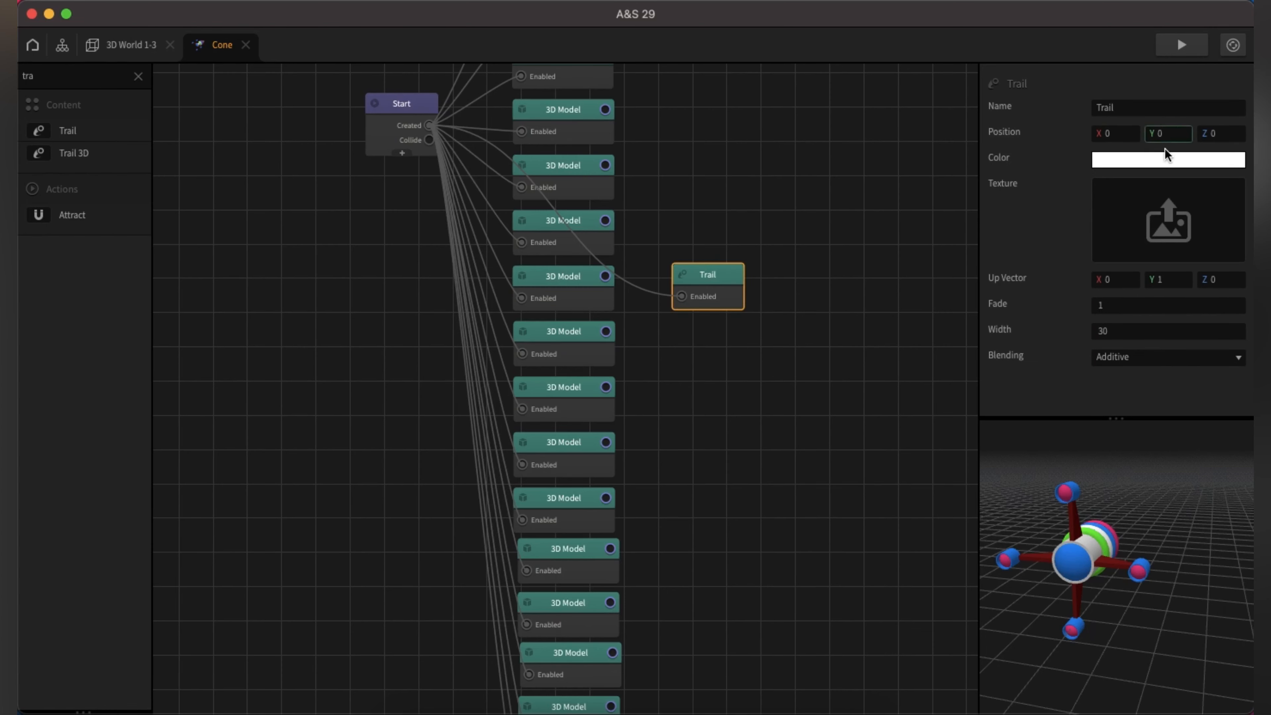
pyautogui.write('5')
pyautogui.click(1053, 156)
pyautogui.click(1227, 133)
pyautogui.write('2')
pyautogui.click(1049, 243)
# Step: Set the trail's fade to 0.7 and its width to 90
pyautogui.click(1129, 303)
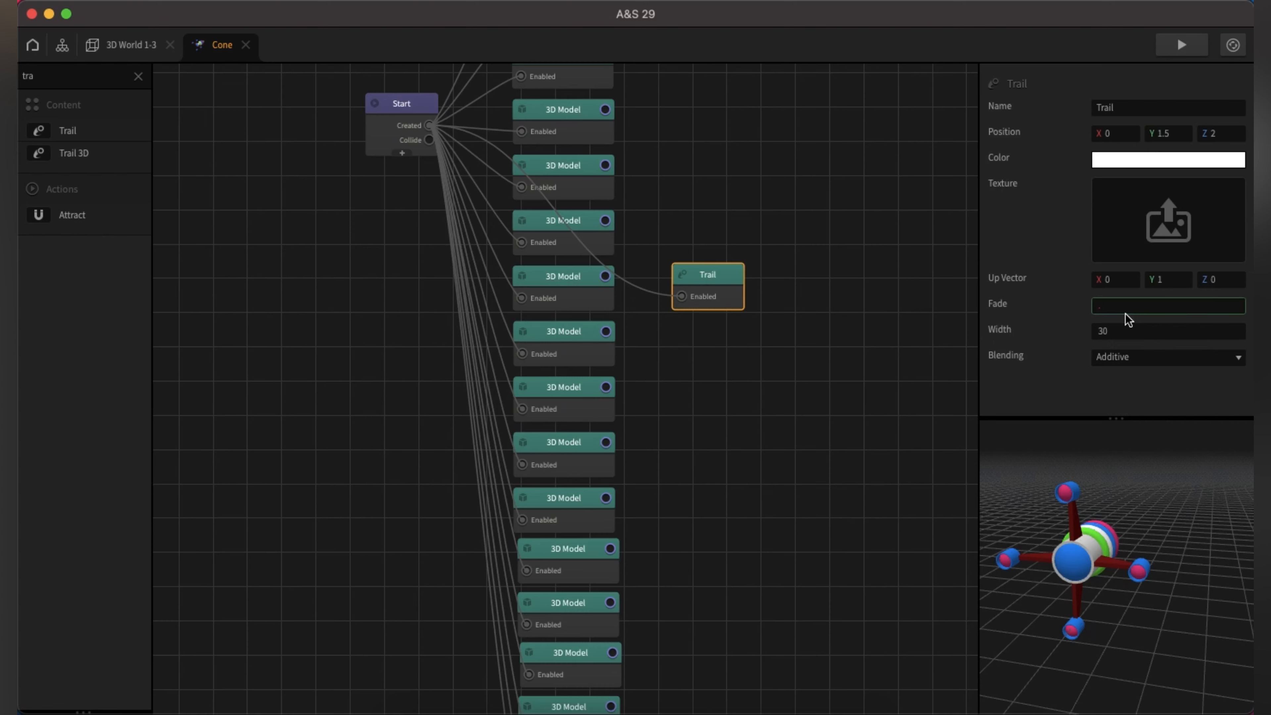
pyautogui.click(1119, 335)
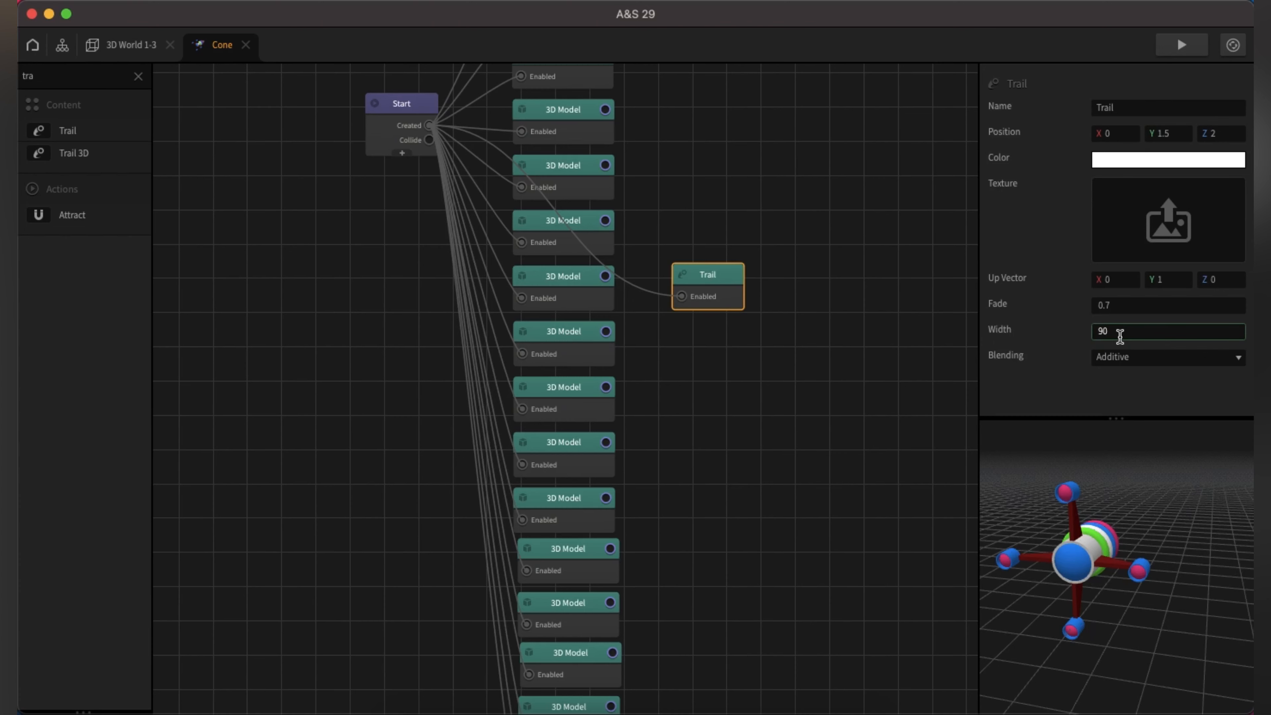
pyautogui.click(1060, 374)
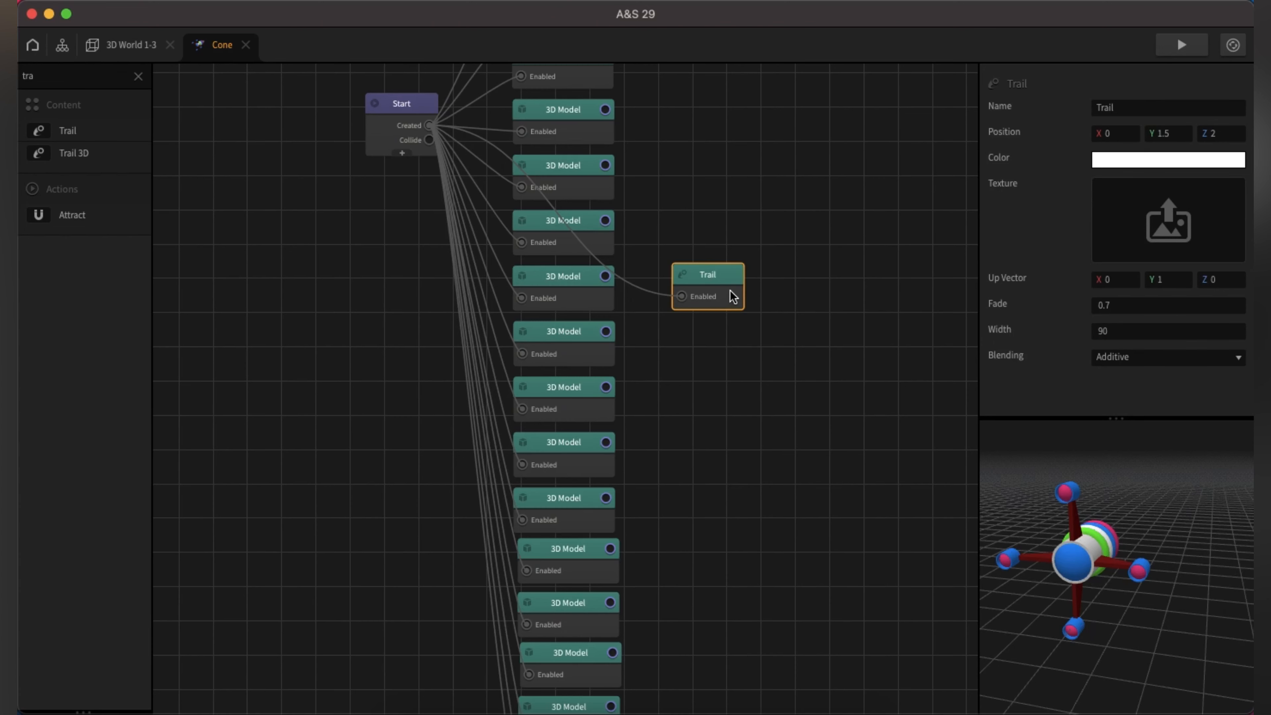
# Step: Duplicate the Trail node and place the copy further down beside the lower 3D Model nodes
pyautogui.moveTo(730, 289); pyautogui.dragTo(730, 288)
pyautogui.press('super+d')
pyautogui.moveTo(730, 356); pyautogui.dragTo(724, 574)
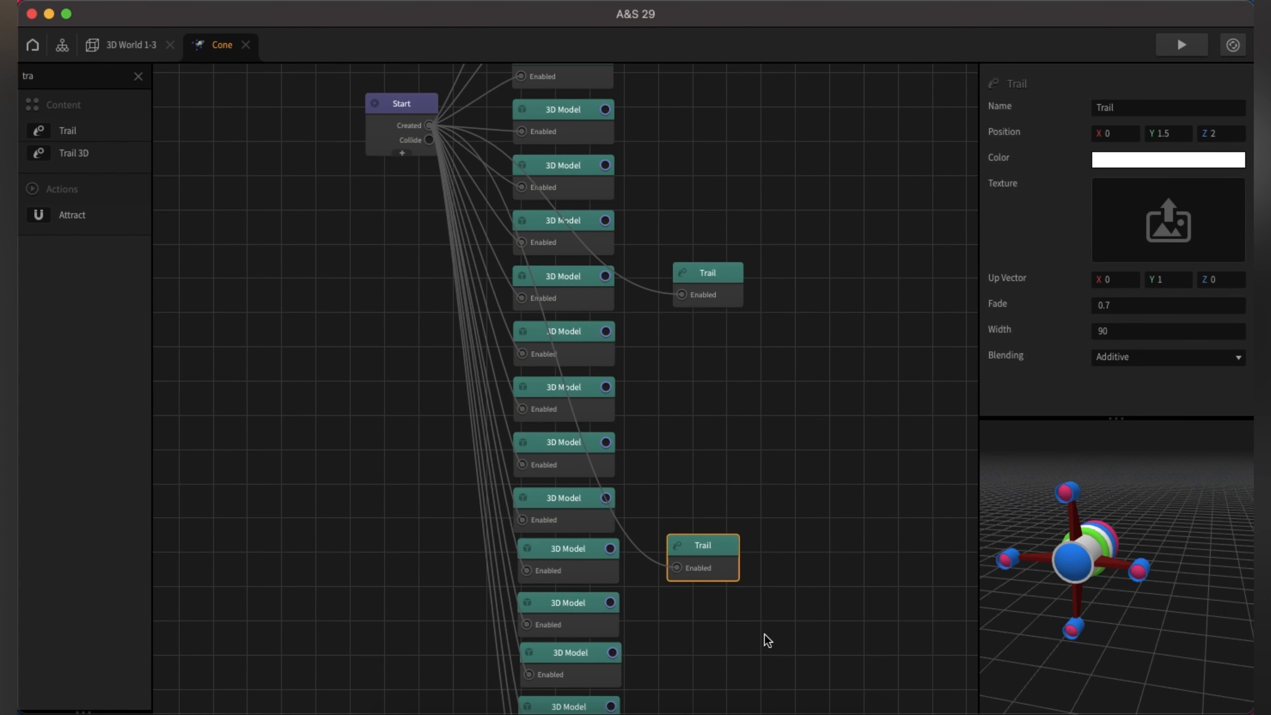
# Step: Set the original trail's colour to Aqua blue
pyautogui.scroll(-5, 763, 639)
pyautogui.click(727, 164)
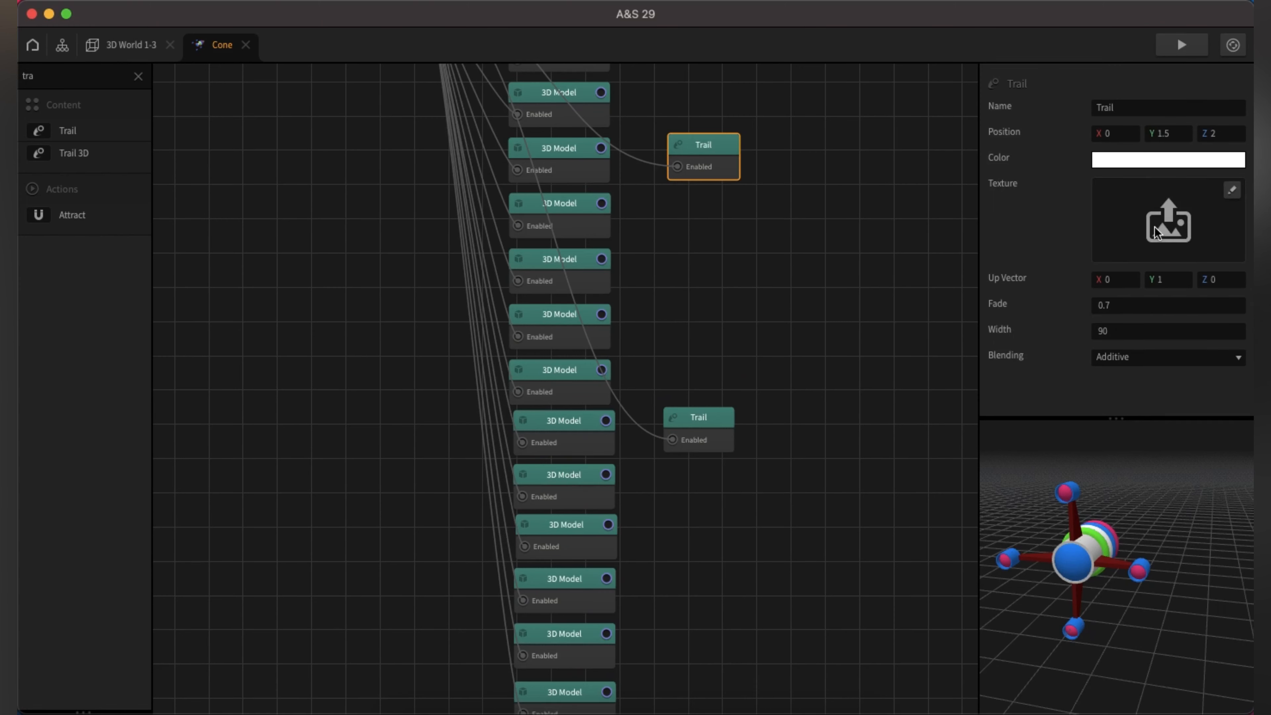
pyautogui.click(1151, 160)
pyautogui.click(263, 331)
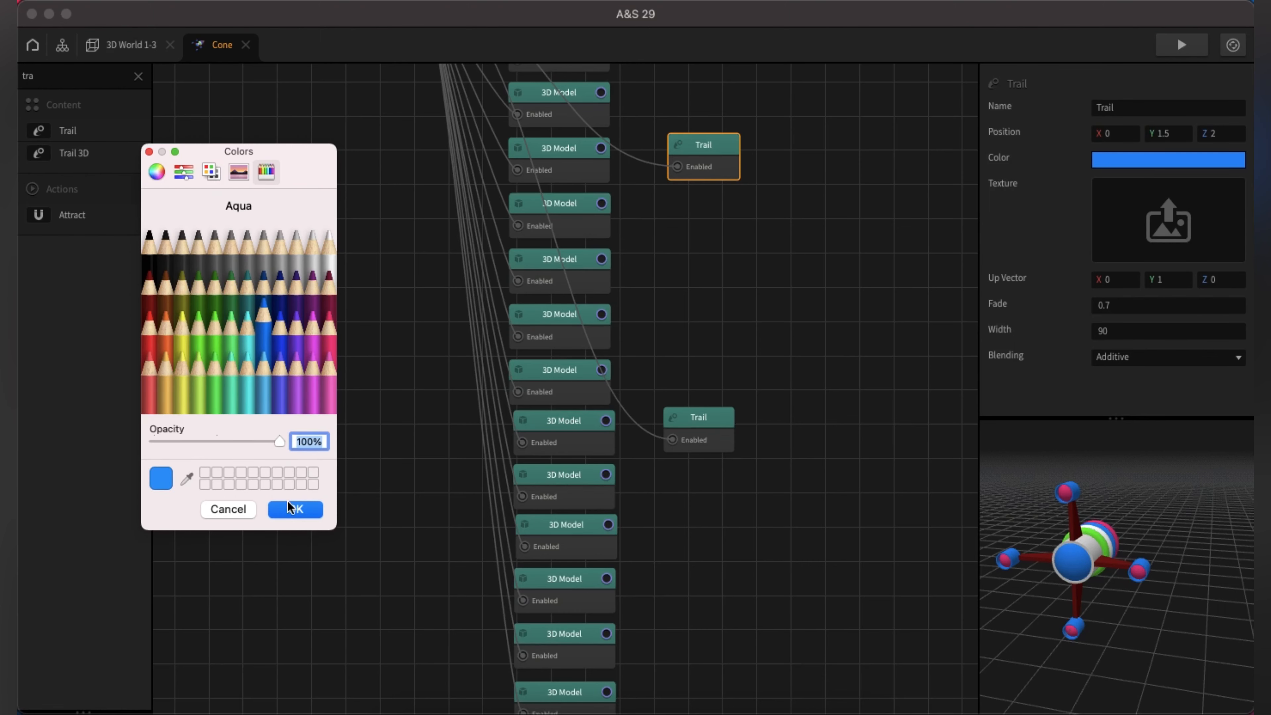
pyautogui.click(295, 509)
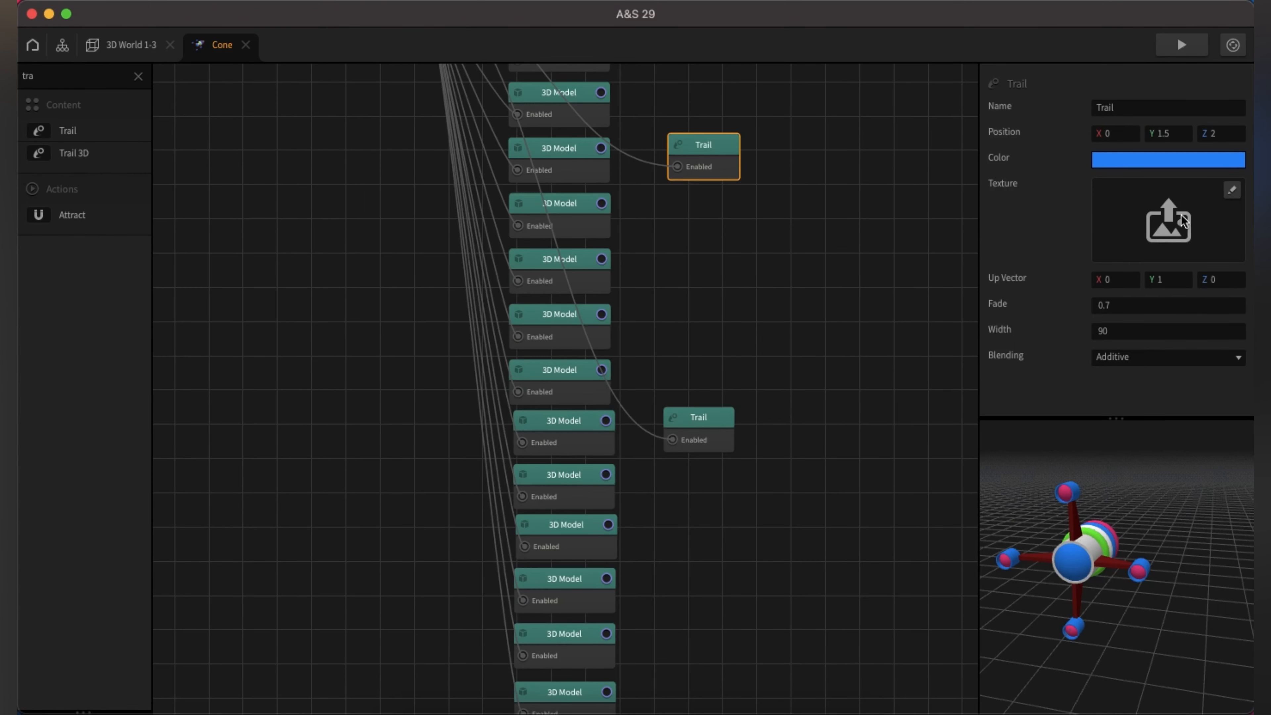
# Step: Apply the ch6_rocket_trail sprite as the blue trail's texture
pyautogui.click(1231, 189)
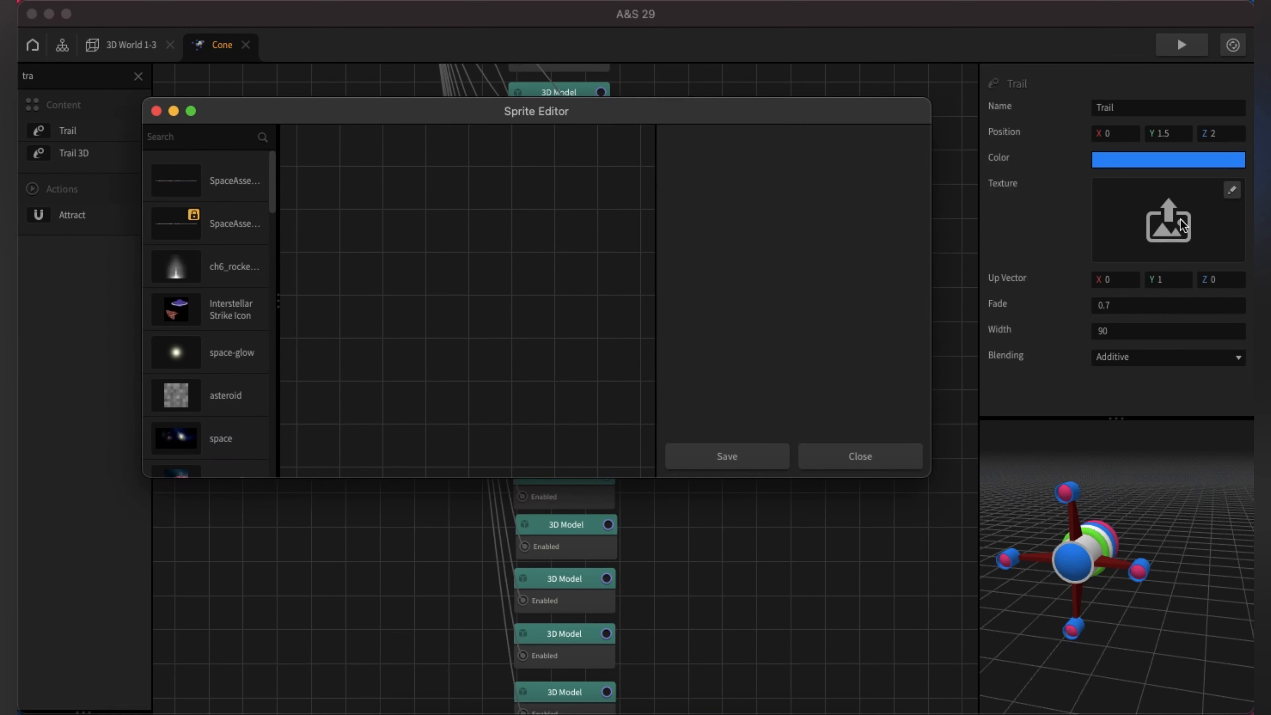
pyautogui.click(173, 271)
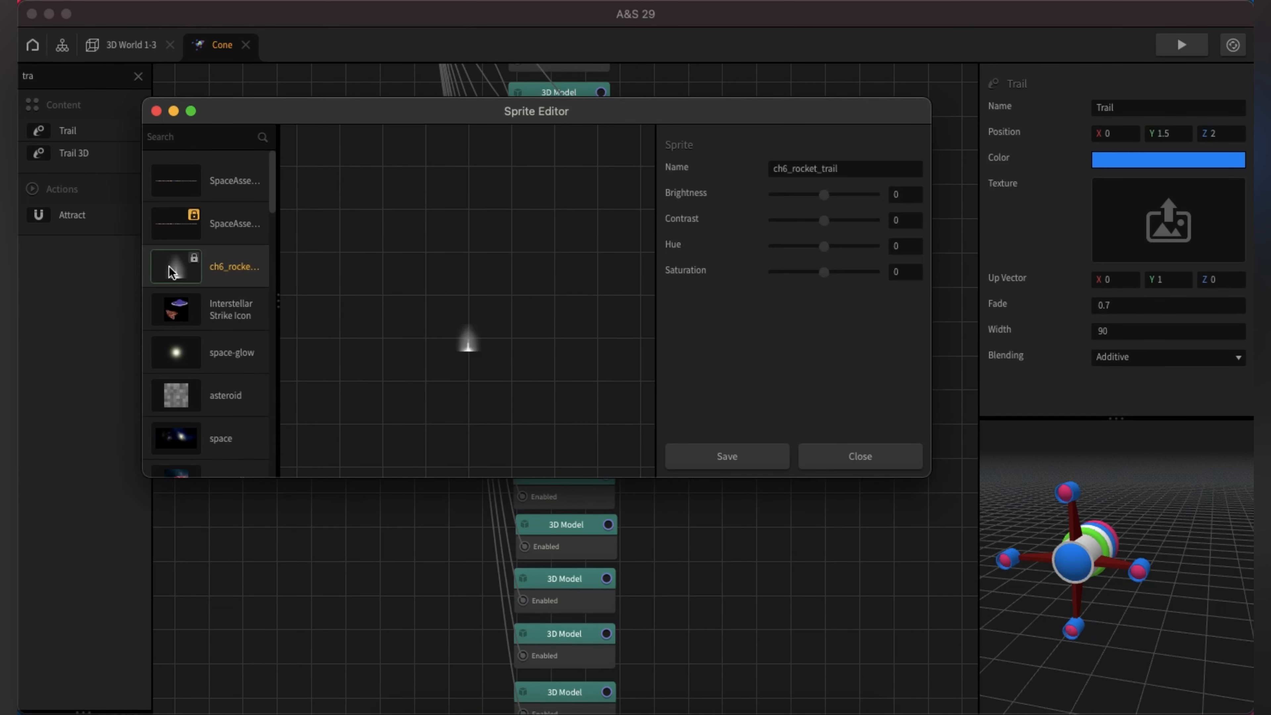
pyautogui.click(719, 461)
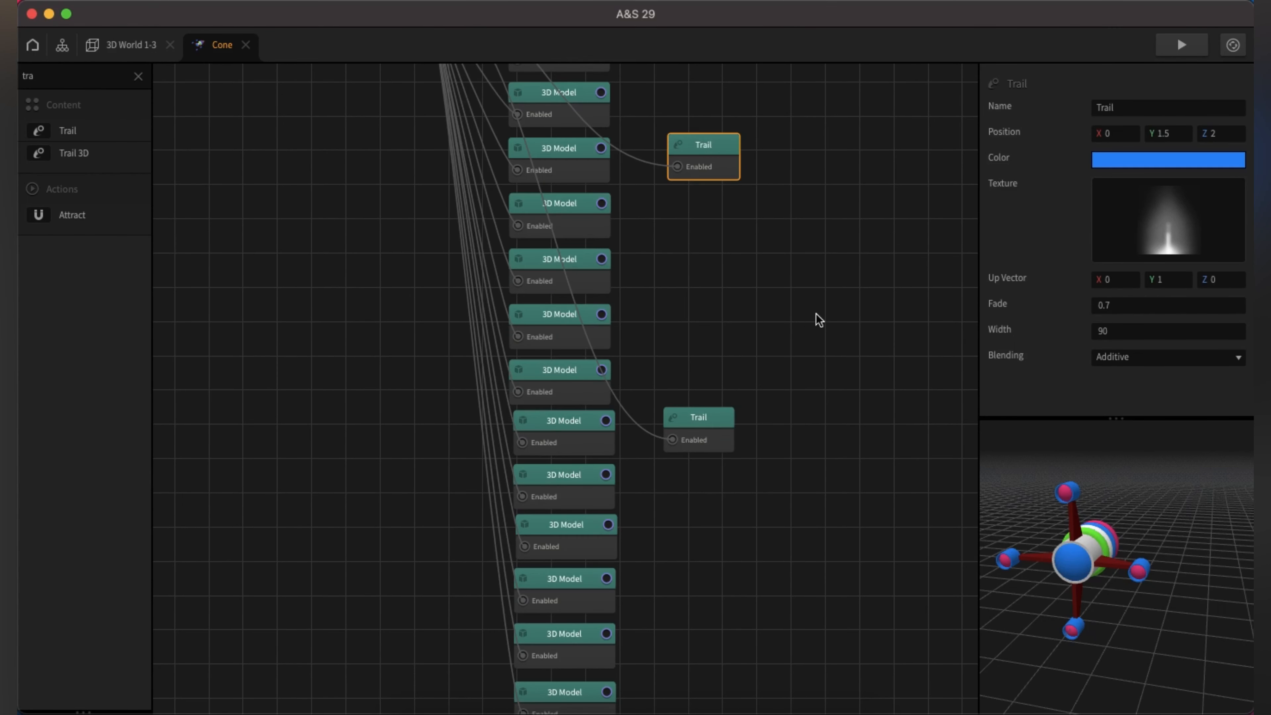
# Step: Set the copied trail's colour to Strawberry pink
pyautogui.click(721, 433)
pyautogui.scroll(-5, 803, 423)
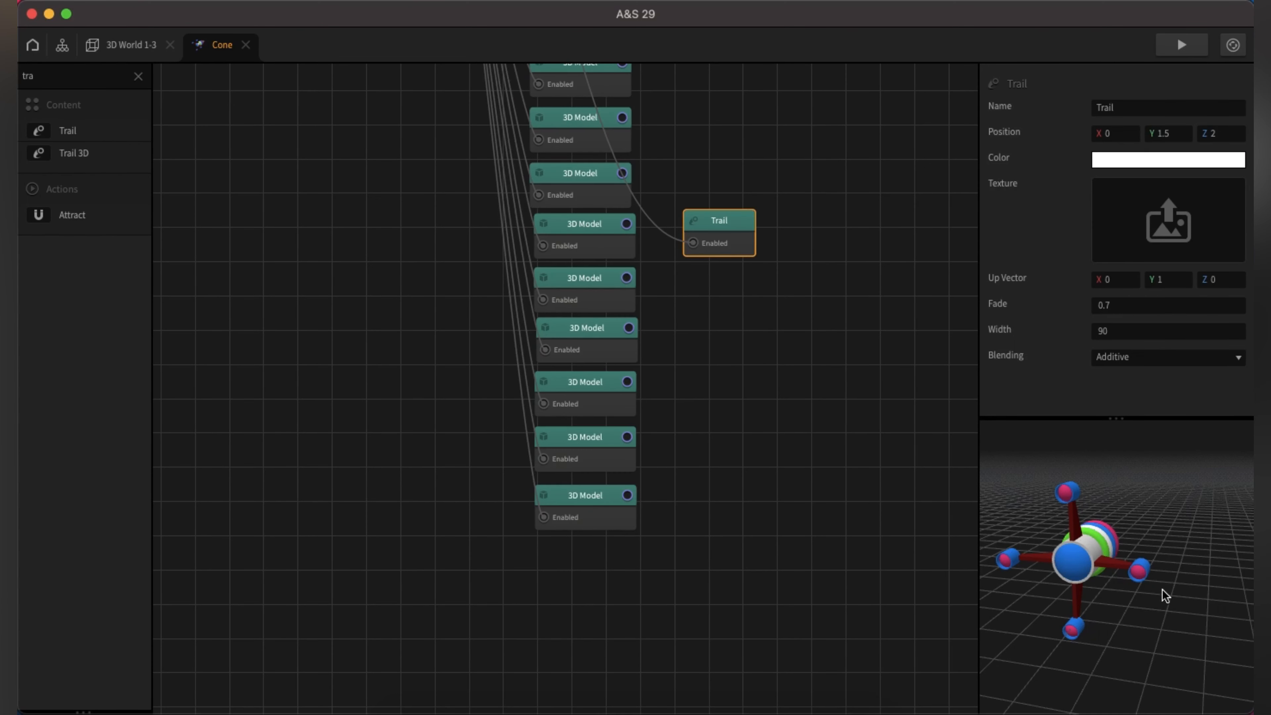
pyautogui.click(1195, 161)
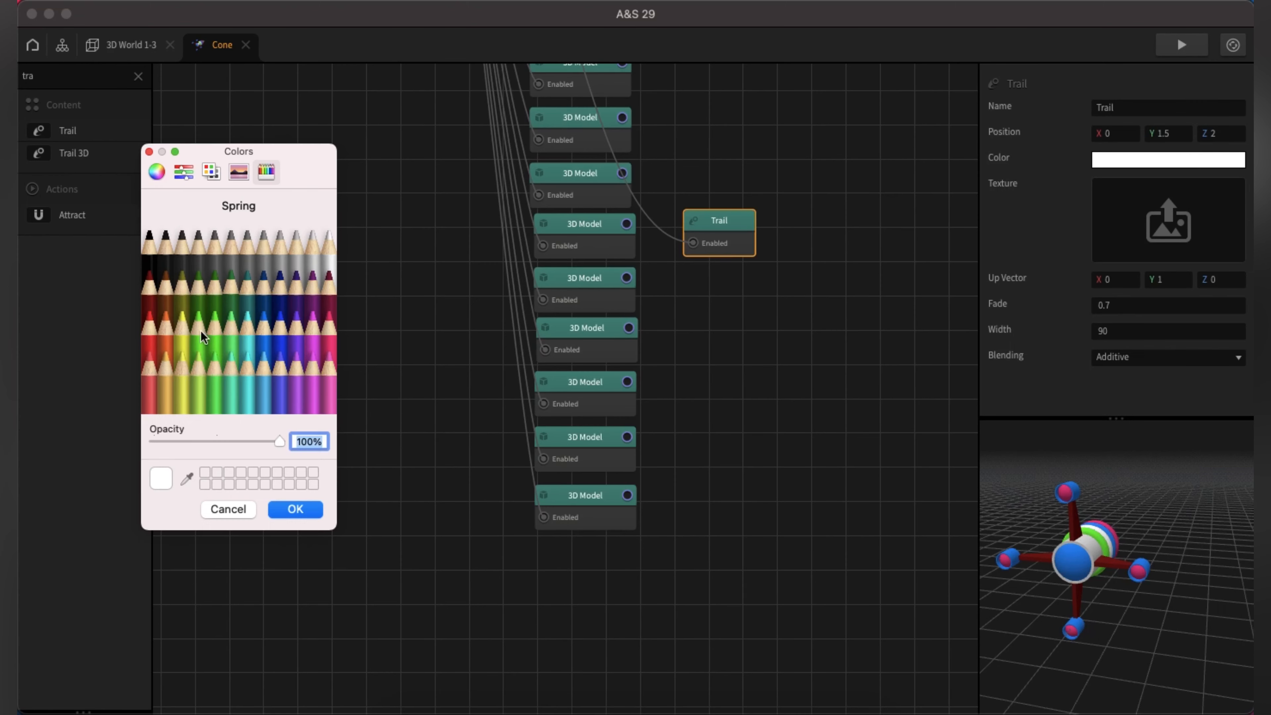
pyautogui.click(330, 323)
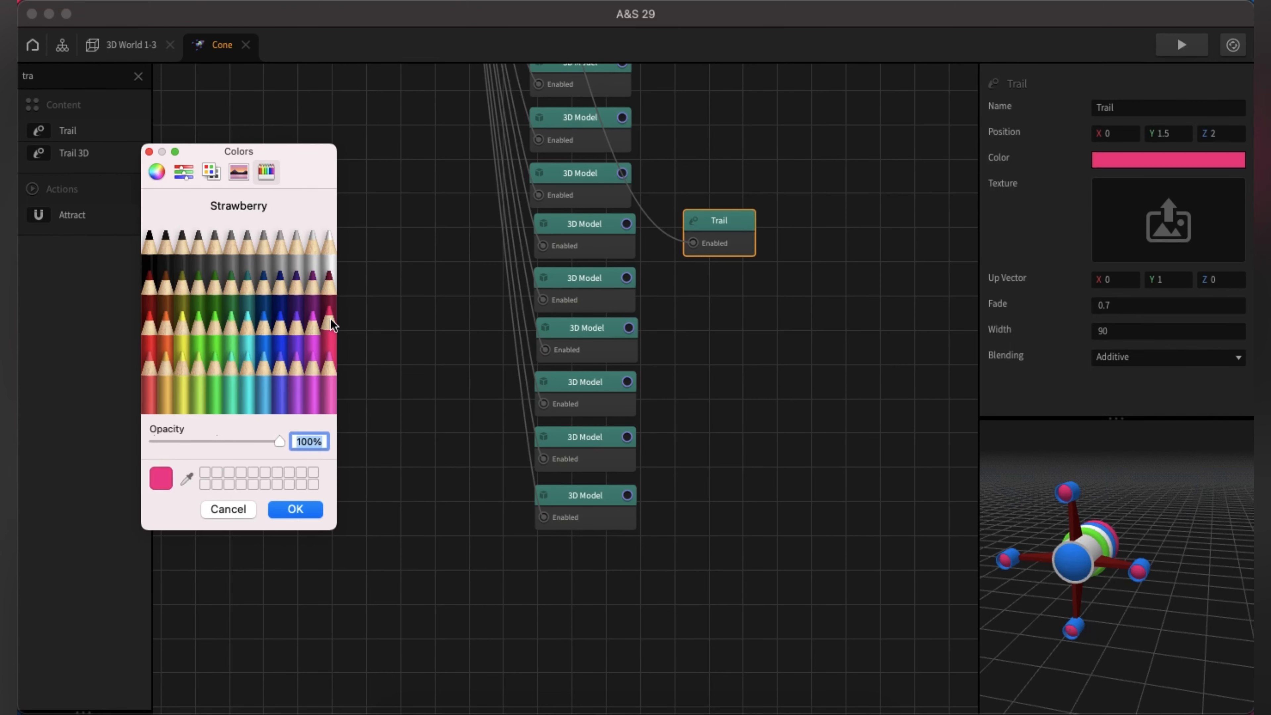
pyautogui.click(312, 509)
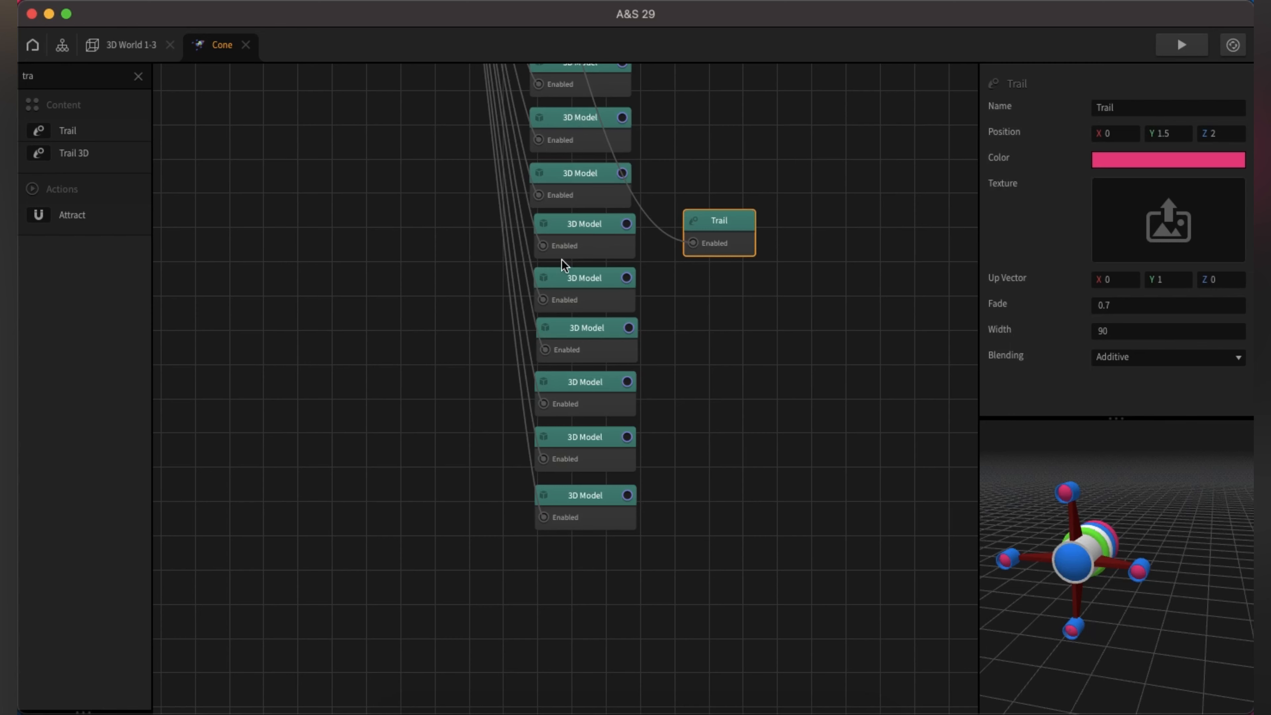
# Step: Move the last four 3D Model nodes down and place the pink trail directly below the top fin's pink sphere node
pyautogui.moveTo(736, 254); pyautogui.dragTo(796, 415)
pyautogui.click(596, 242)
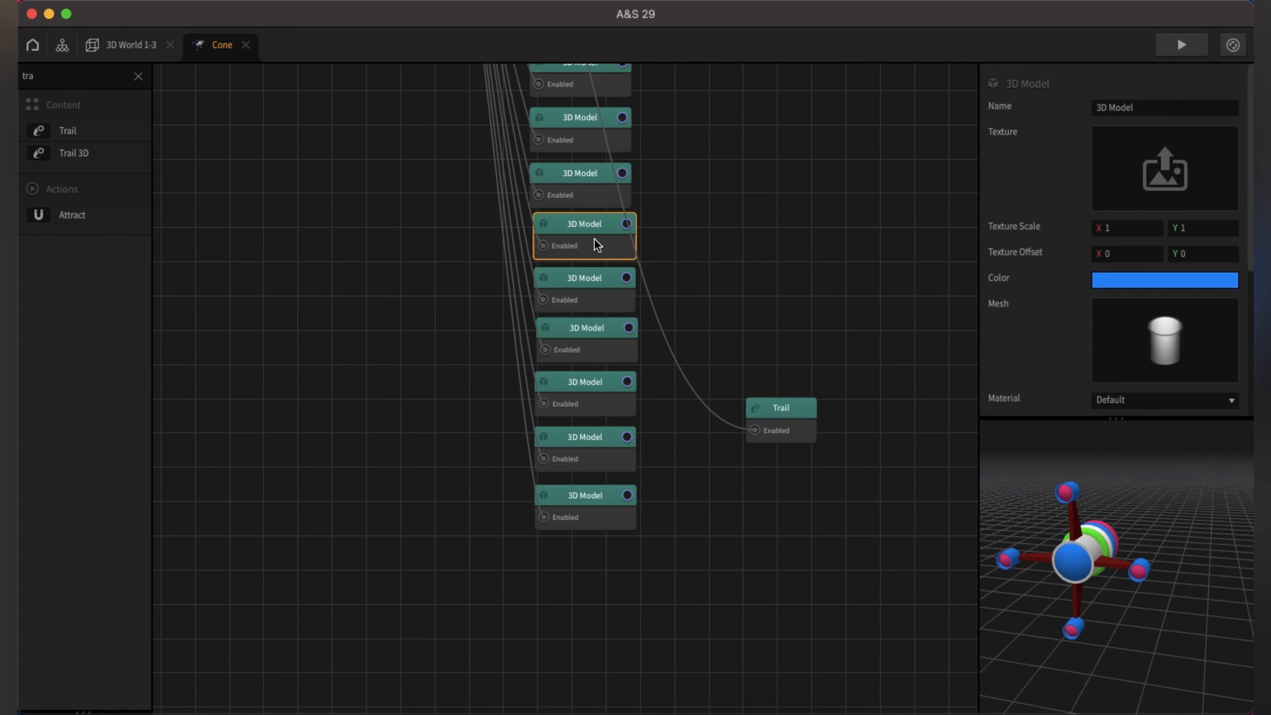
pyautogui.click(594, 294)
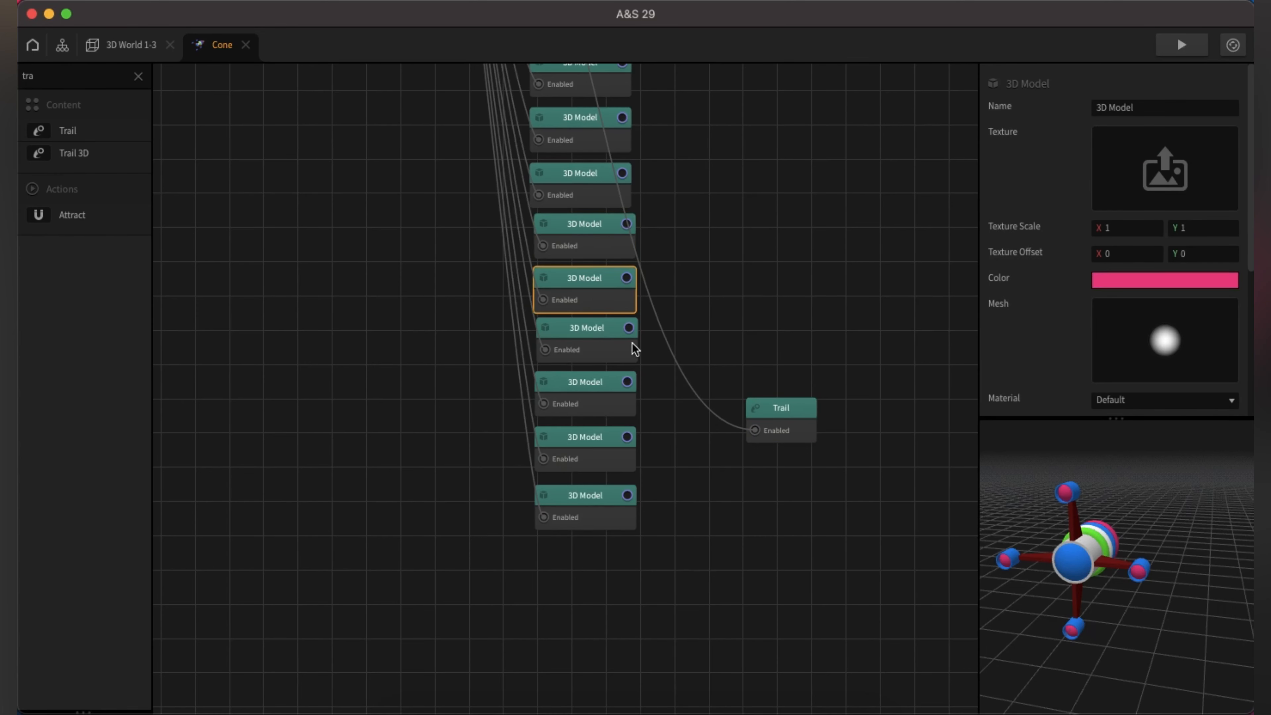
pyautogui.moveTo(650, 345); pyautogui.dragTo(602, 553)
pyautogui.moveTo(599, 391); pyautogui.dragTo(602, 484)
pyautogui.moveTo(803, 414); pyautogui.dragTo(597, 342)
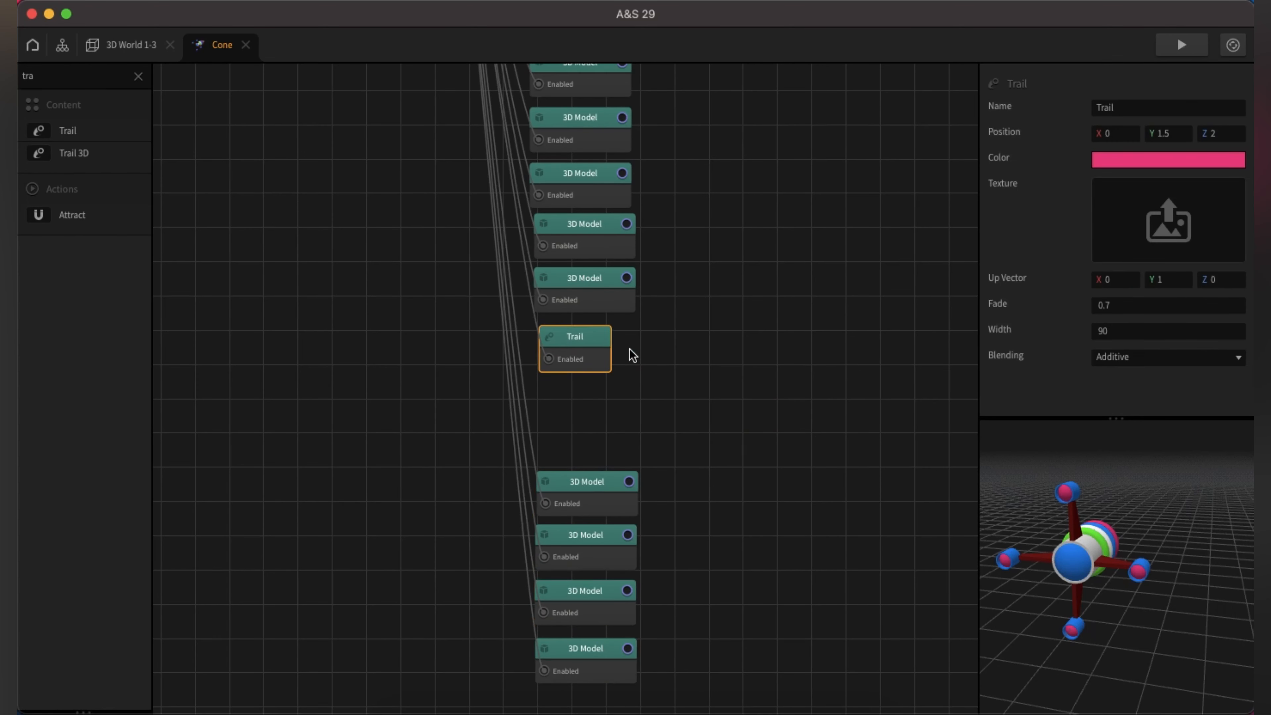
# Step: Set the pink trail's Y position to 3.05 to match the top fin's pink sphere
pyautogui.click(703, 365)
pyautogui.click(601, 356)
pyautogui.click(602, 308)
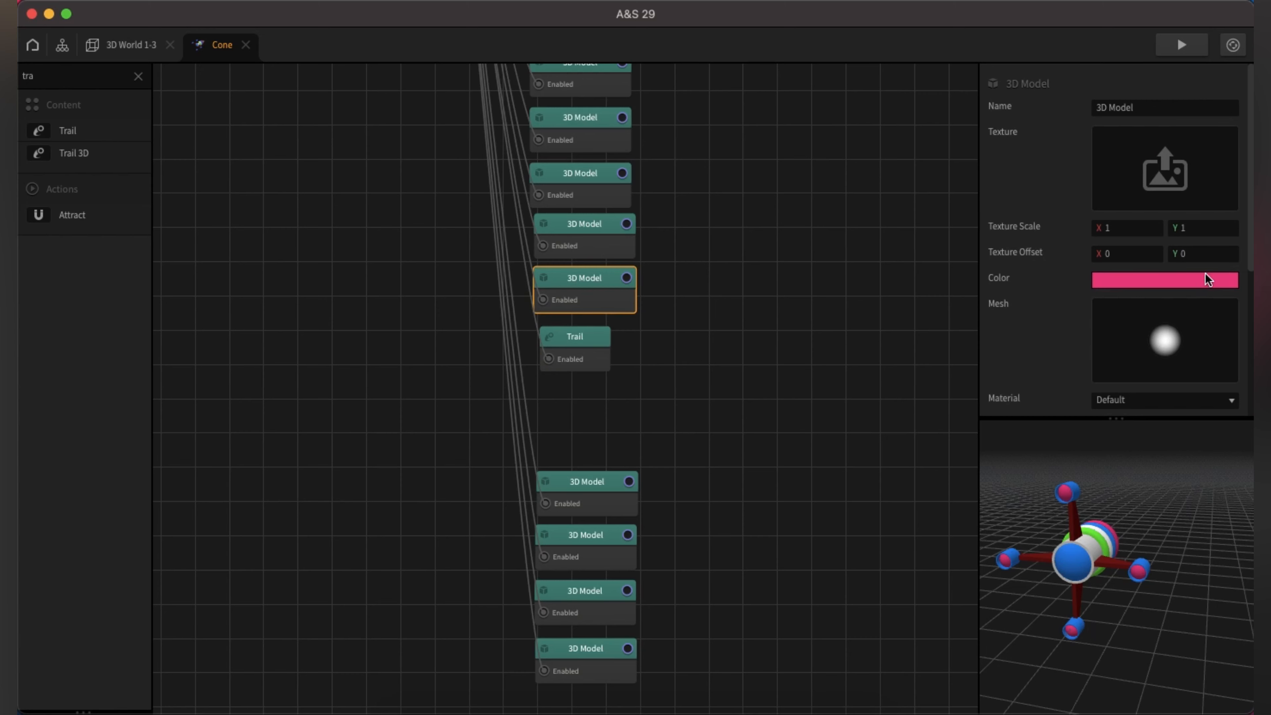
pyautogui.moveTo(1249, 261); pyautogui.dragTo(1248, 439)
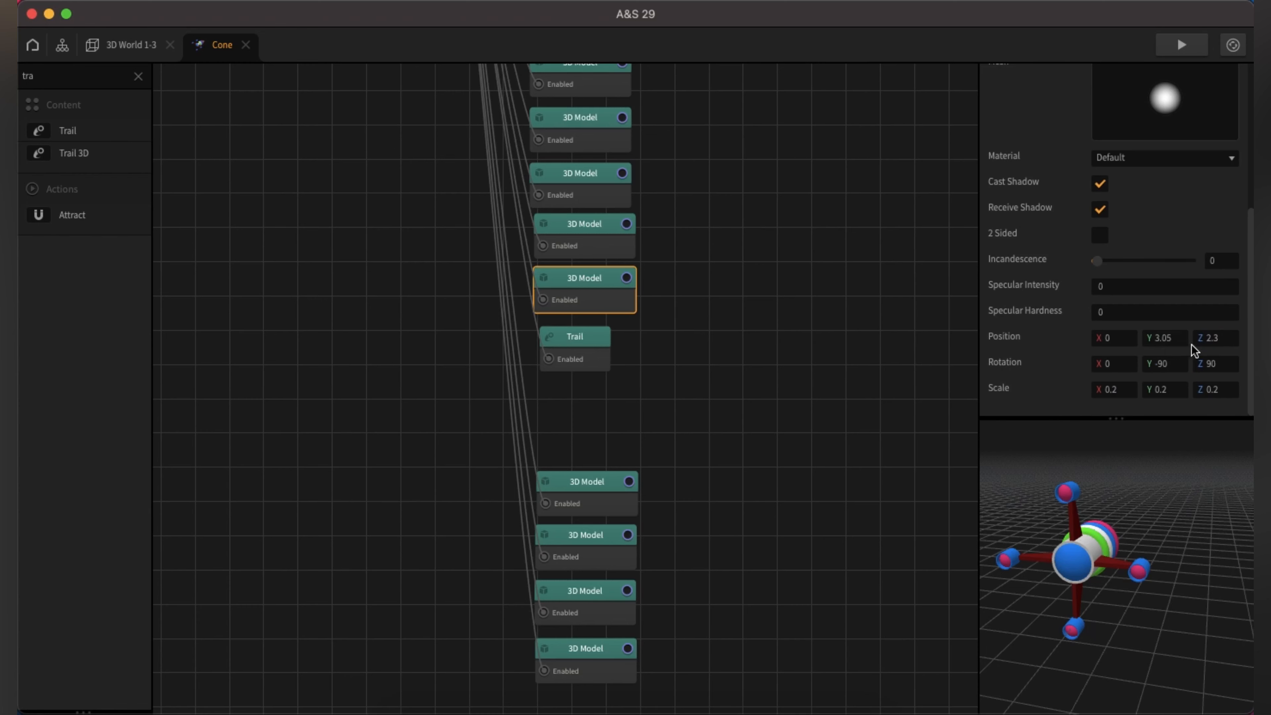
pyautogui.click(587, 352)
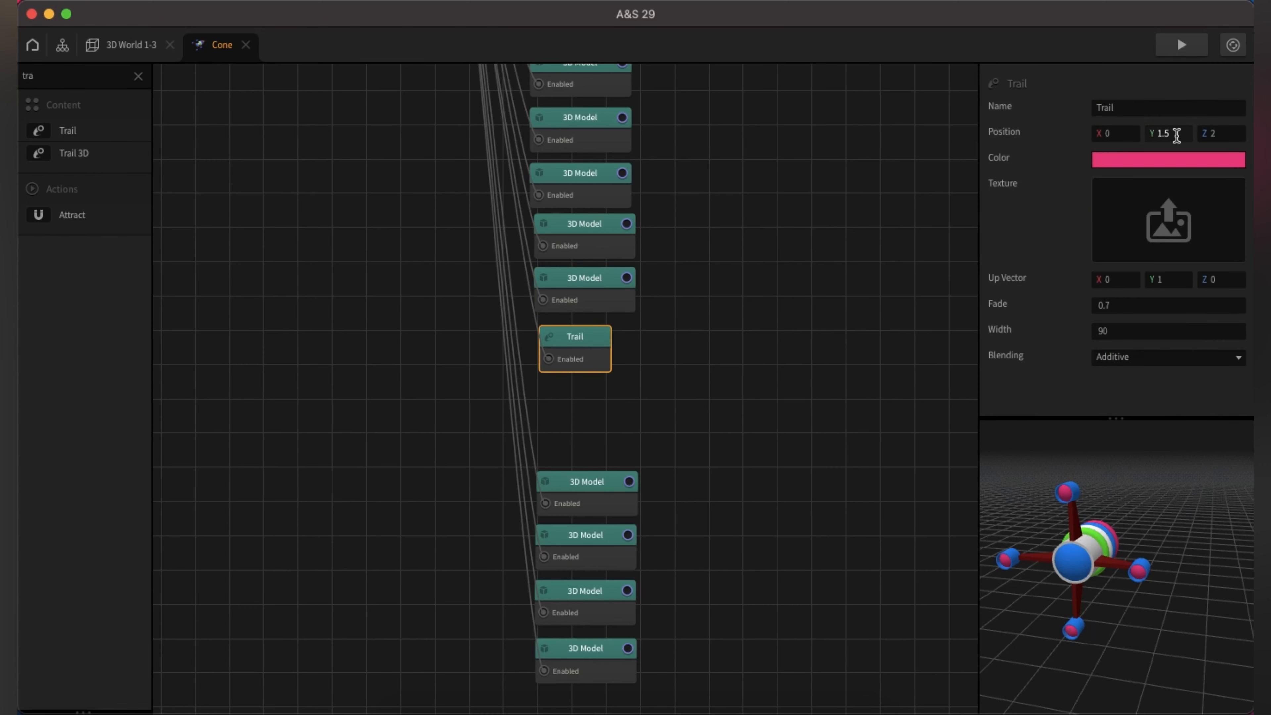
pyautogui.click(1176, 135)
pyautogui.write('3.05')
pyautogui.click(637, 307)
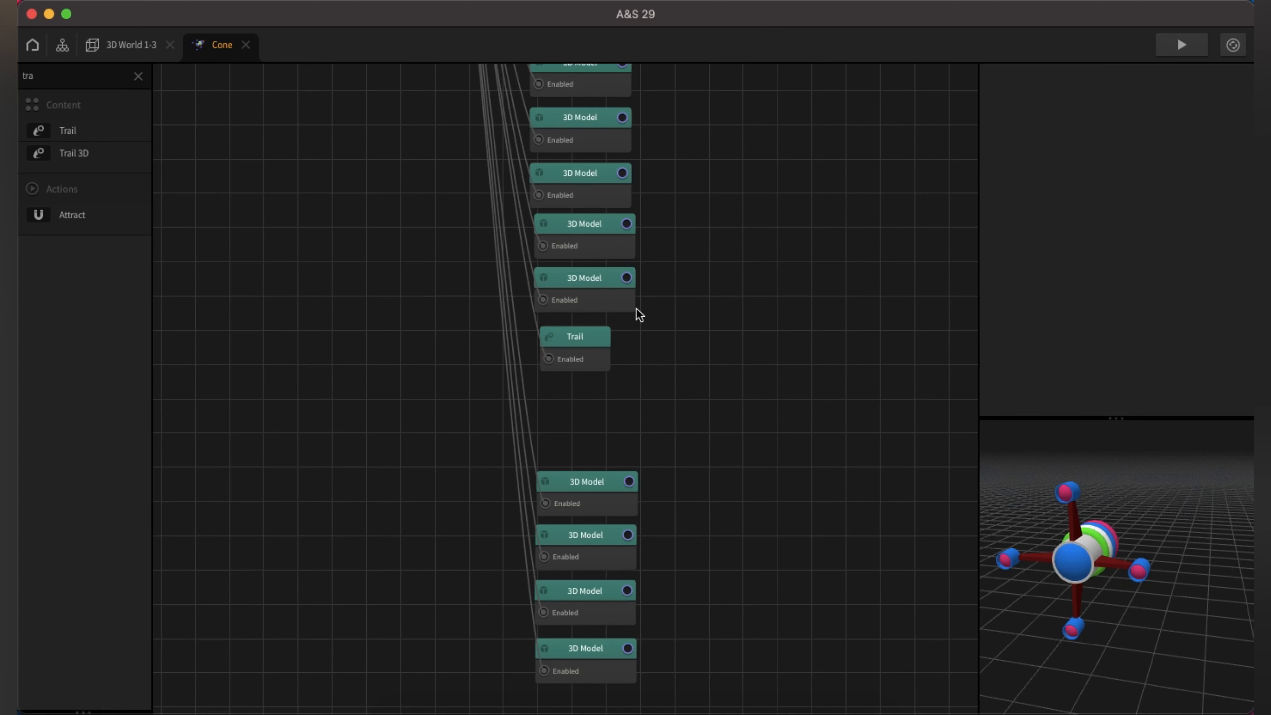
# Step: Set the pink trail's Z position to 2.3 to match the top fin's pink sphere
pyautogui.click(571, 290)
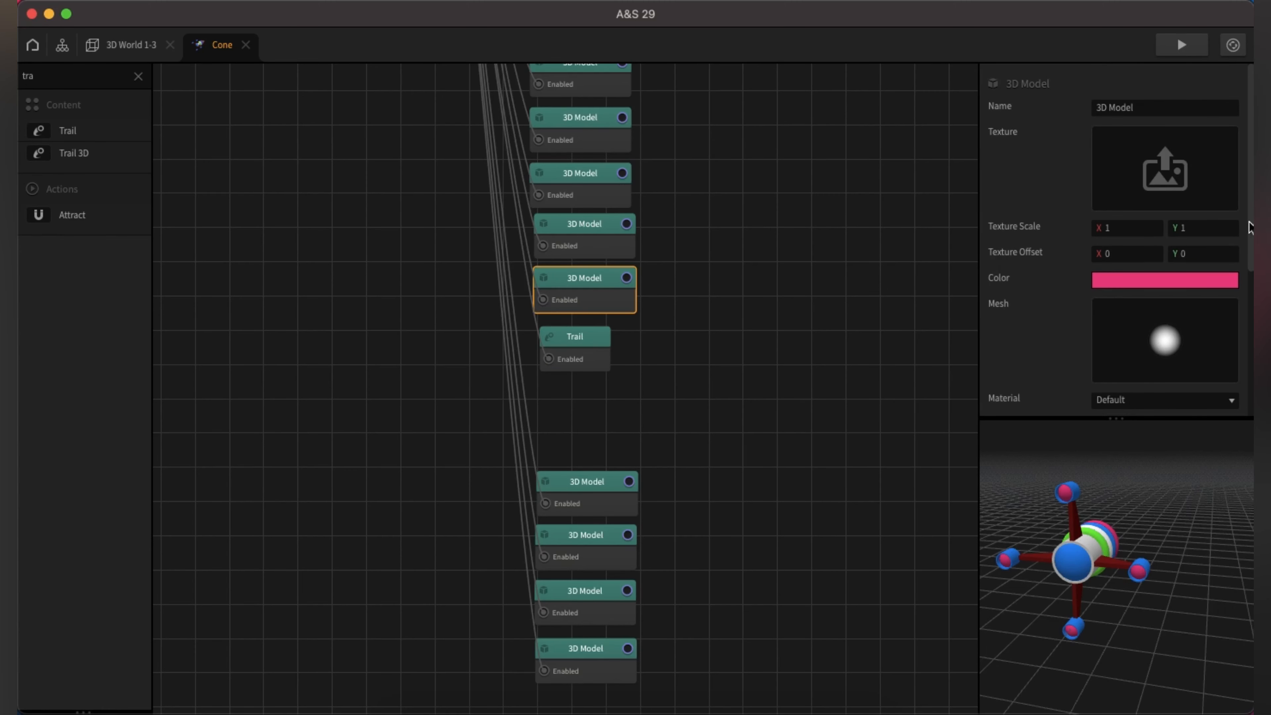
pyautogui.moveTo(1249, 226); pyautogui.dragTo(1240, 434)
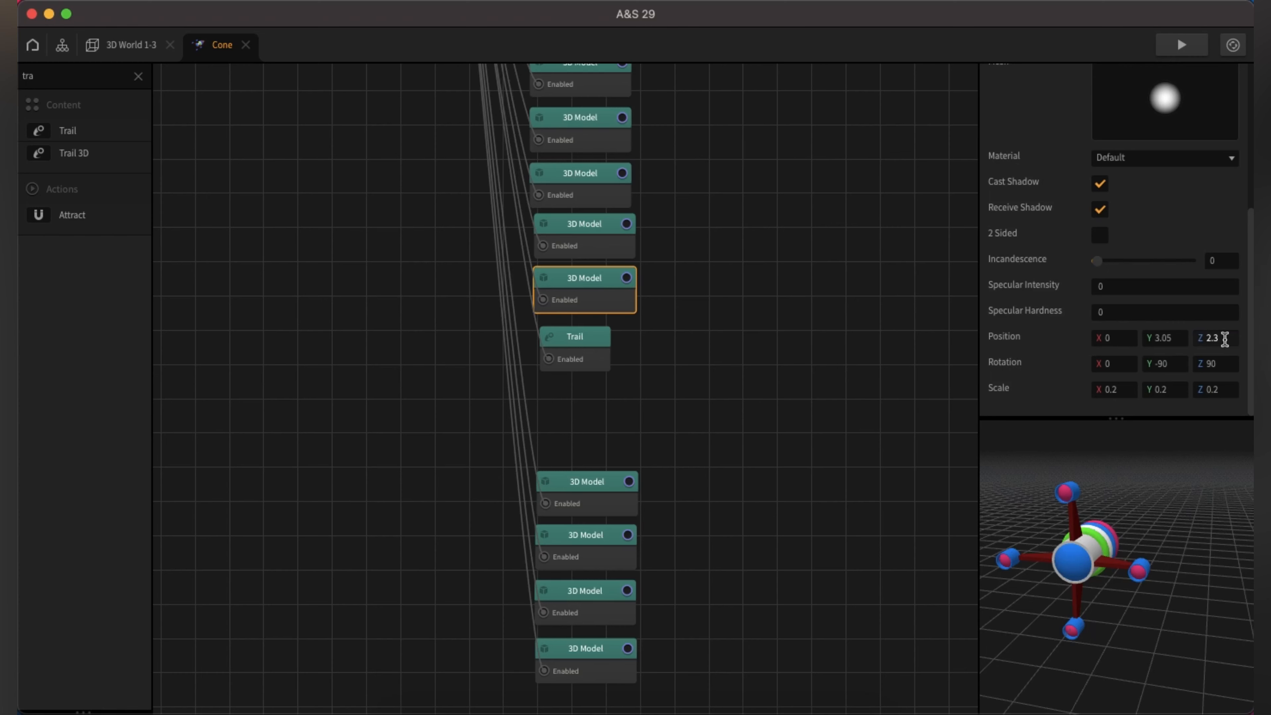
pyautogui.click(580, 346)
pyautogui.click(1227, 134)
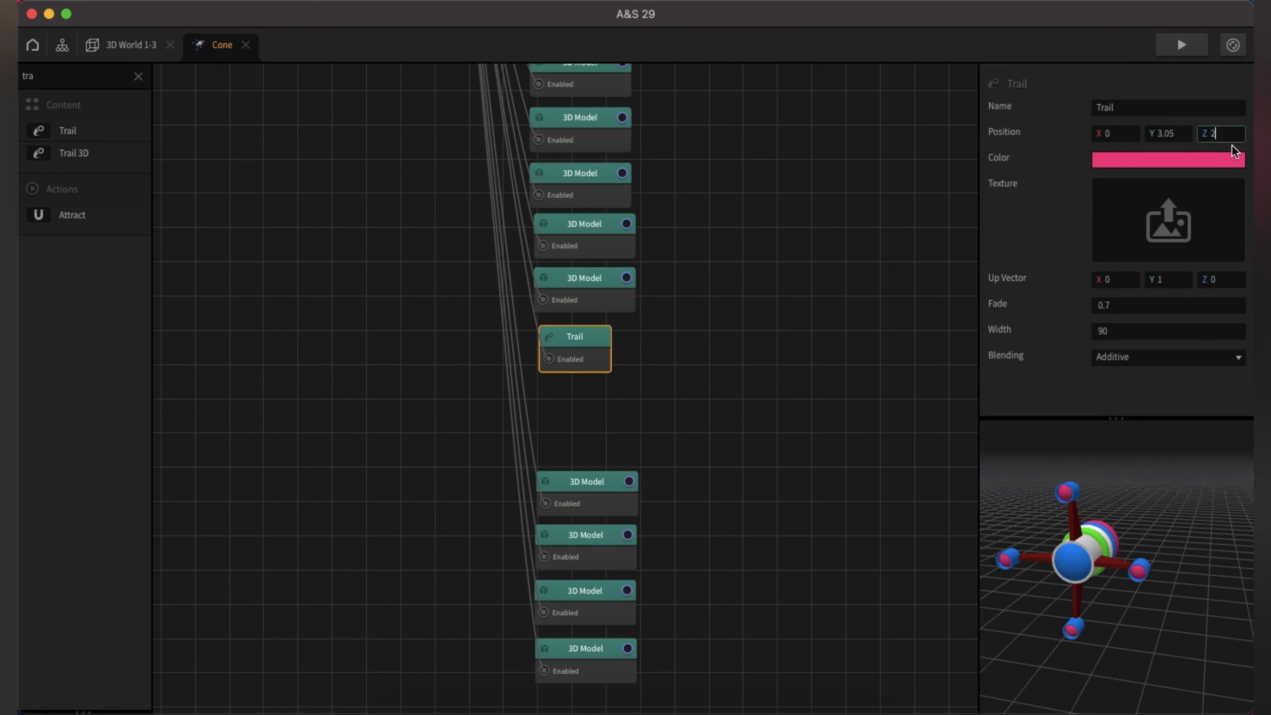
pyautogui.click(1054, 228)
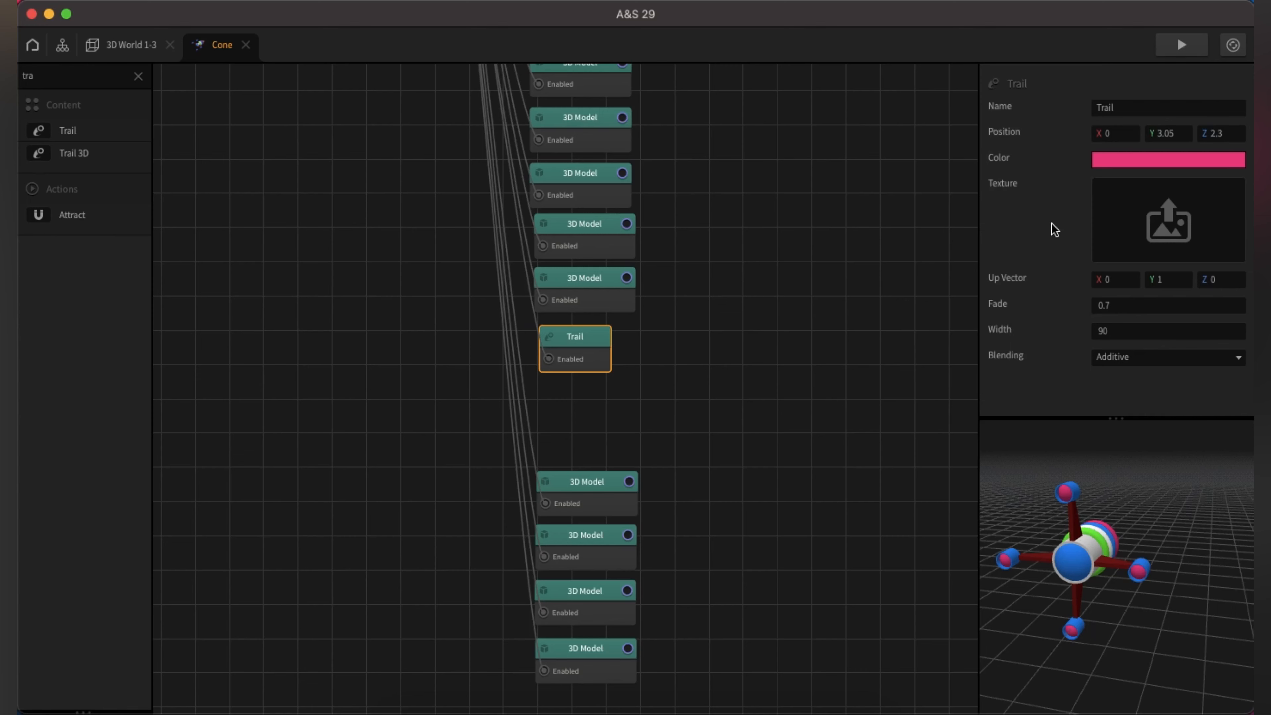
# Step: Set the pink trail's fade to 0.5 and its width to 35
pyautogui.click(1131, 303)
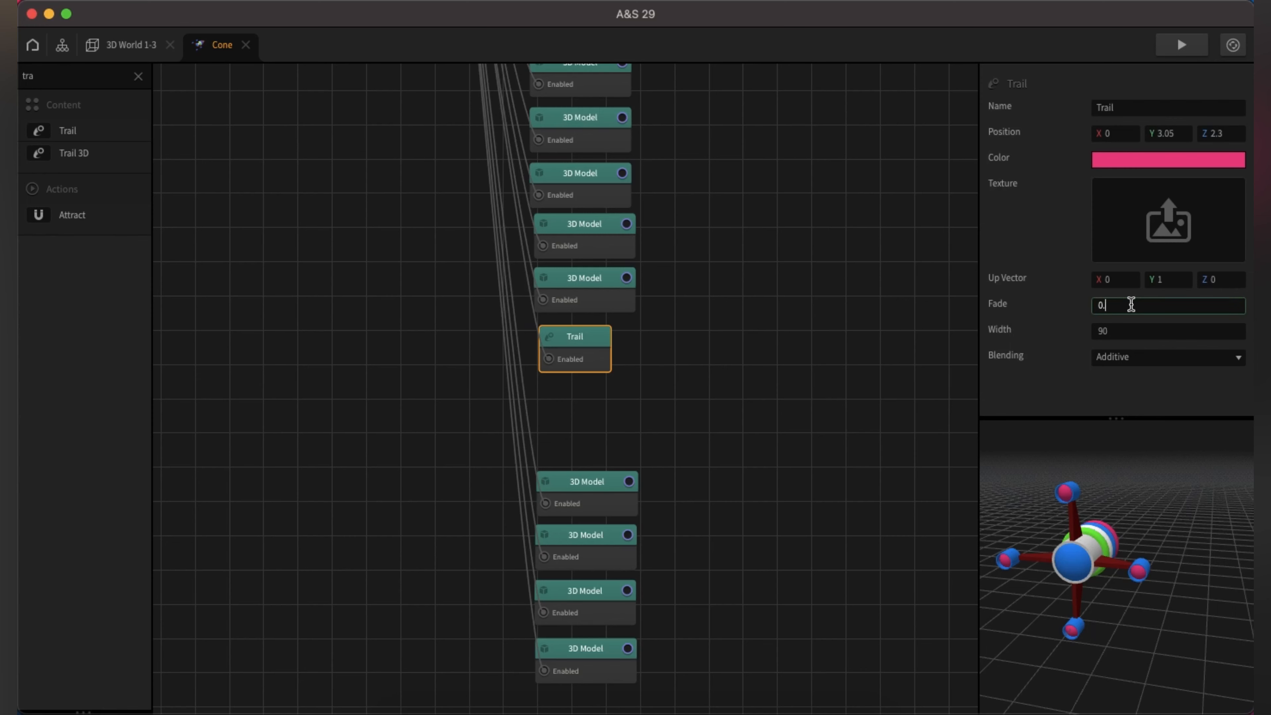
pyautogui.write('5')
pyautogui.click(1132, 334)
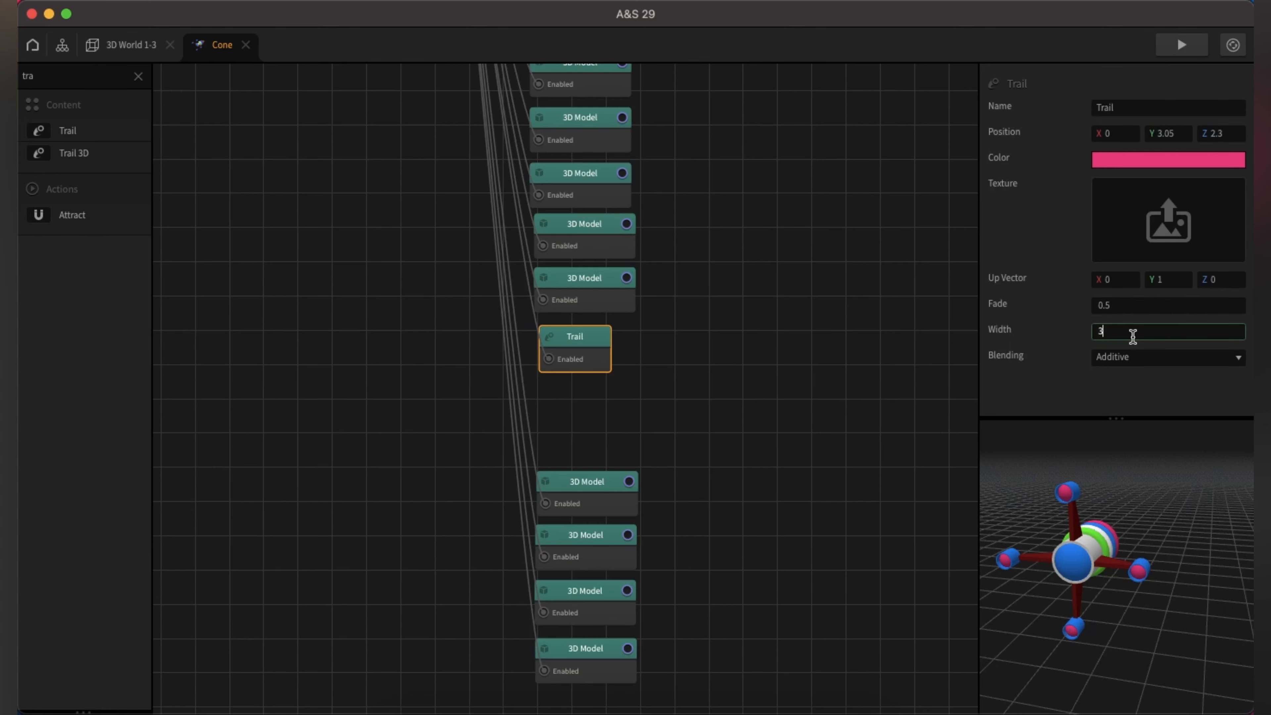
pyautogui.click(1086, 385)
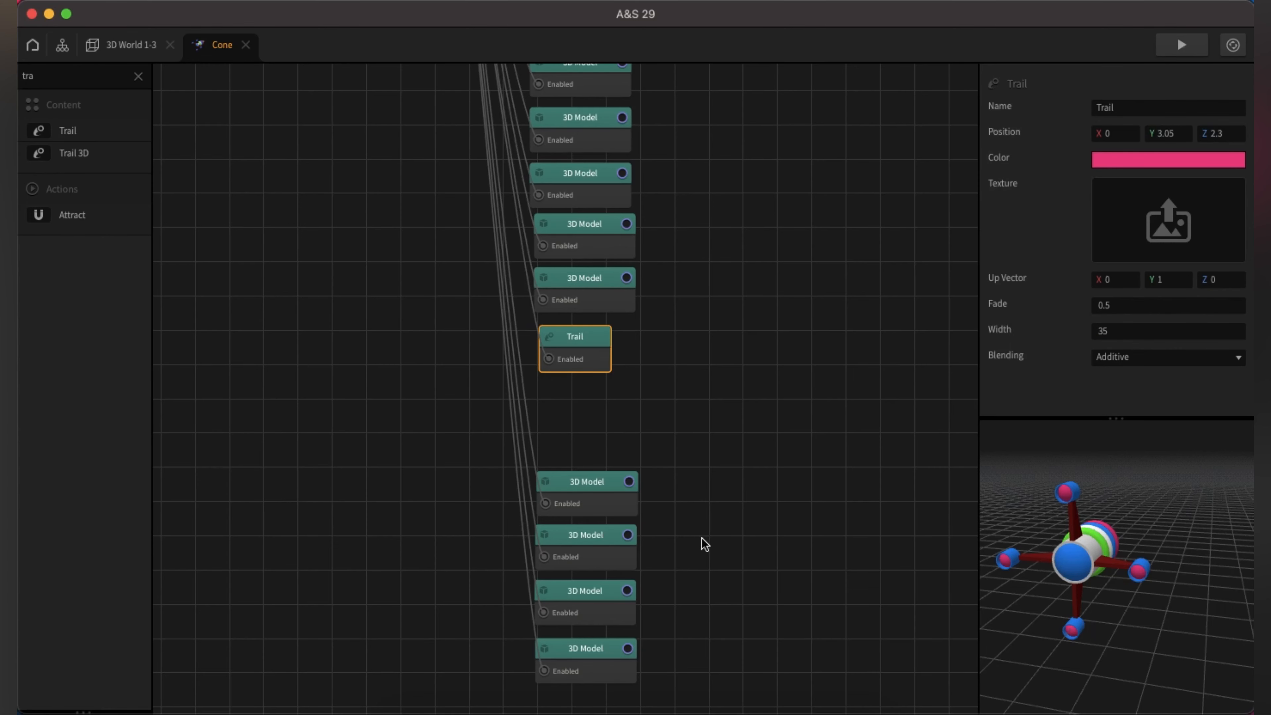
# Step: Move the upper two of the last four 3D Model nodes, a blue cylinder and a pink sphere, up to just below the pink trail node
pyautogui.scroll(-6, 673, 550)
pyautogui.click(634, 358)
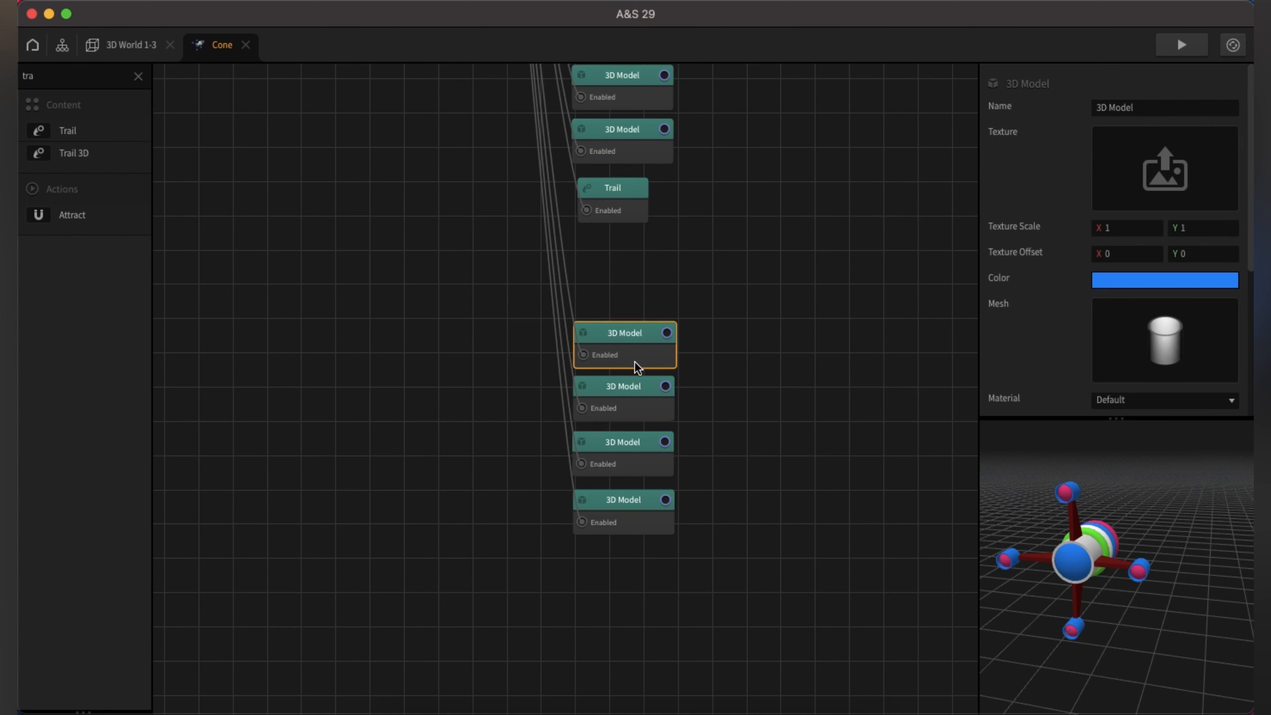
pyautogui.click(633, 398)
pyautogui.moveTo(707, 310); pyautogui.dragTo(572, 414)
pyautogui.moveTo(618, 336); pyautogui.dragTo(618, 253)
# Step: Duplicate the pink trail and place the copy directly below the relocated pink sphere node
pyautogui.click(629, 208)
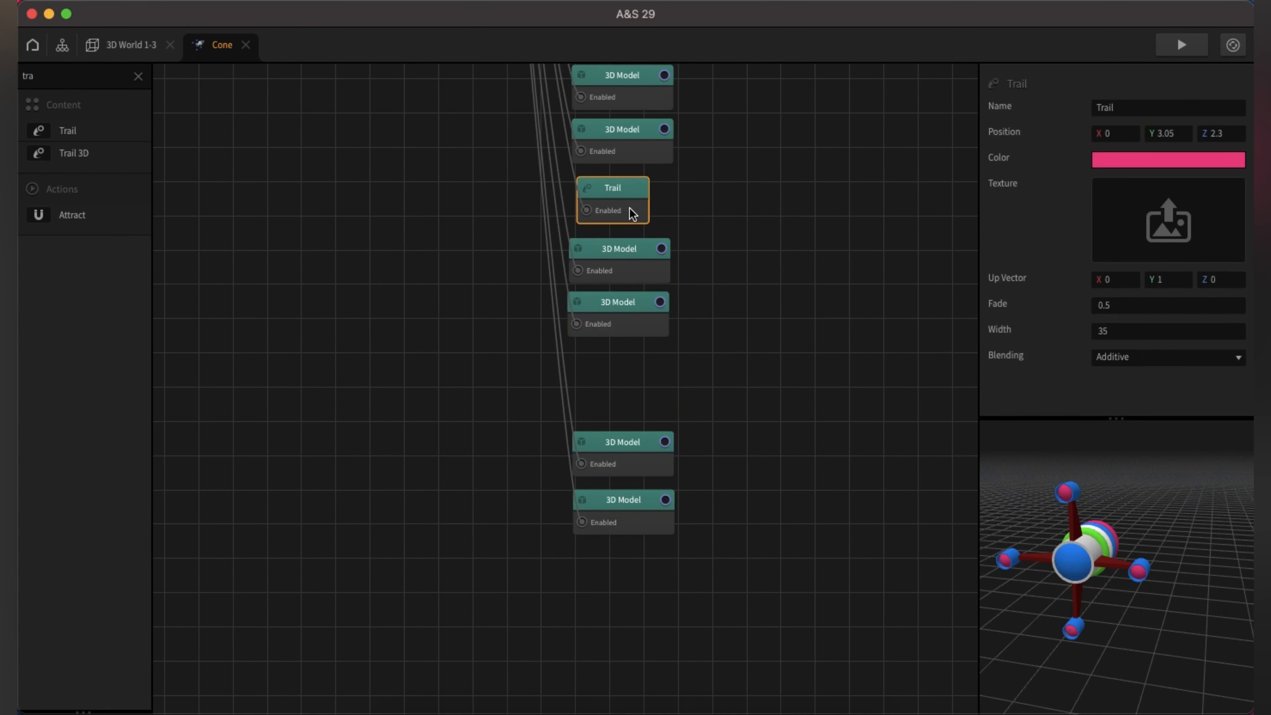
pyautogui.press('super+d')
pyautogui.moveTo(712, 225); pyautogui.dragTo(630, 374)
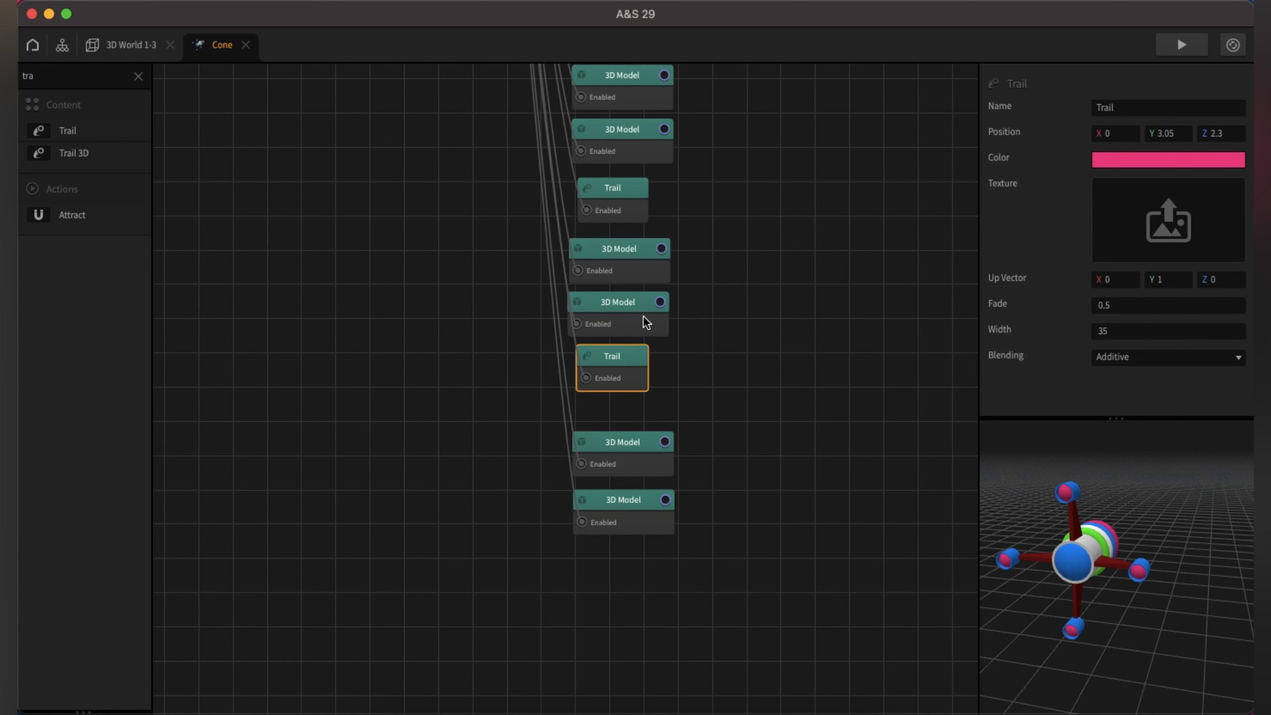
# Step: Set the copied trail's X position to -153 and its Y position to 1.5
pyautogui.click(647, 323)
pyautogui.scroll(-5, 1249, 224)
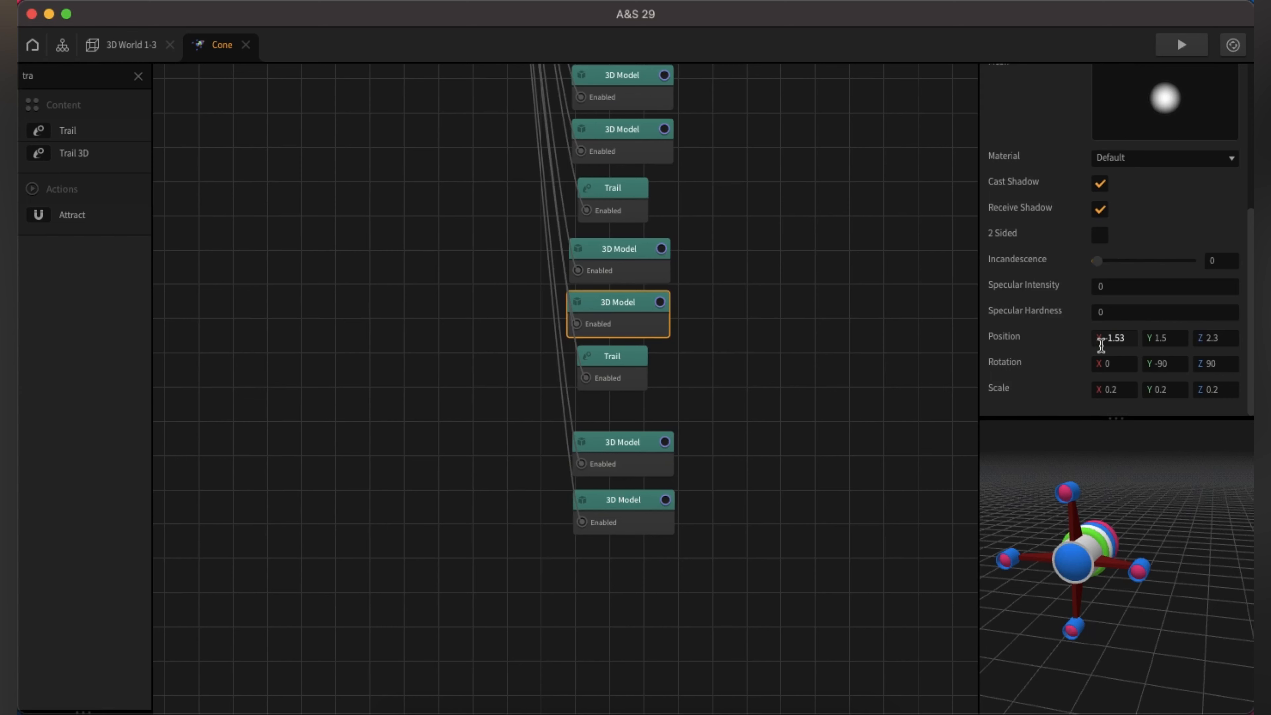
pyautogui.click(645, 374)
pyautogui.click(1122, 134)
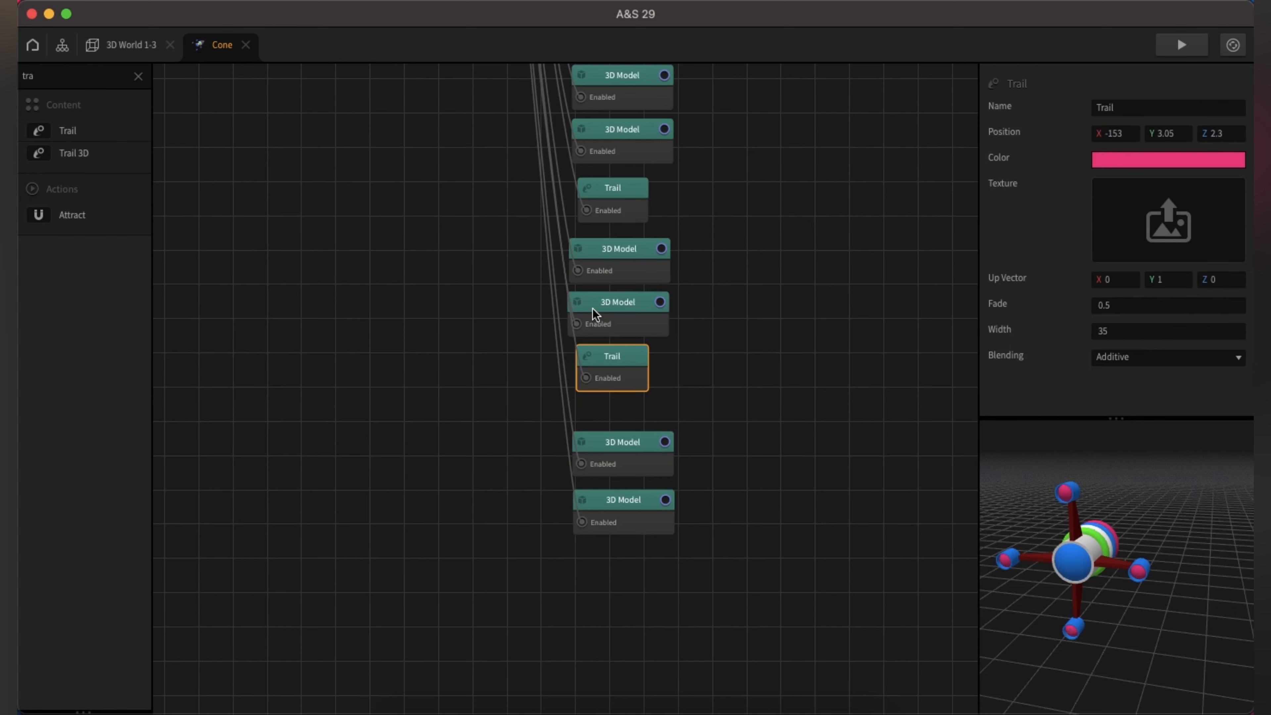
pyautogui.click(600, 315)
pyautogui.scroll(-5, 1251, 356)
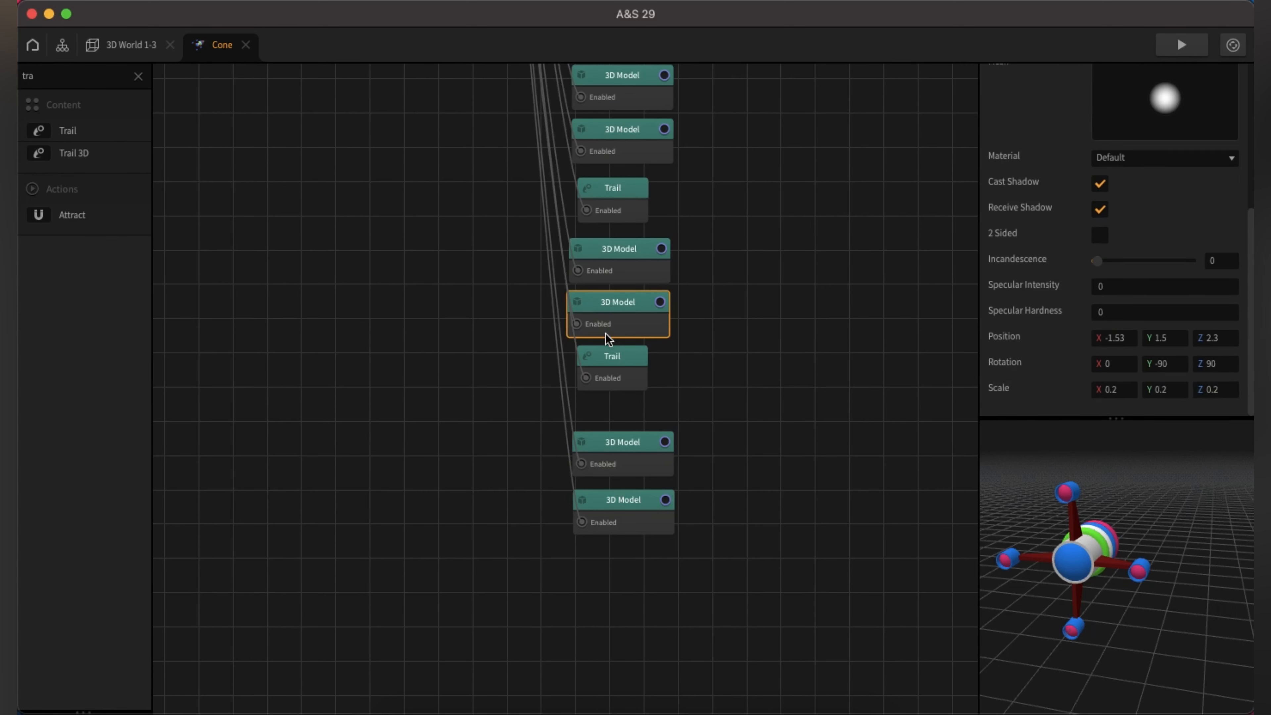
pyautogui.click(615, 356)
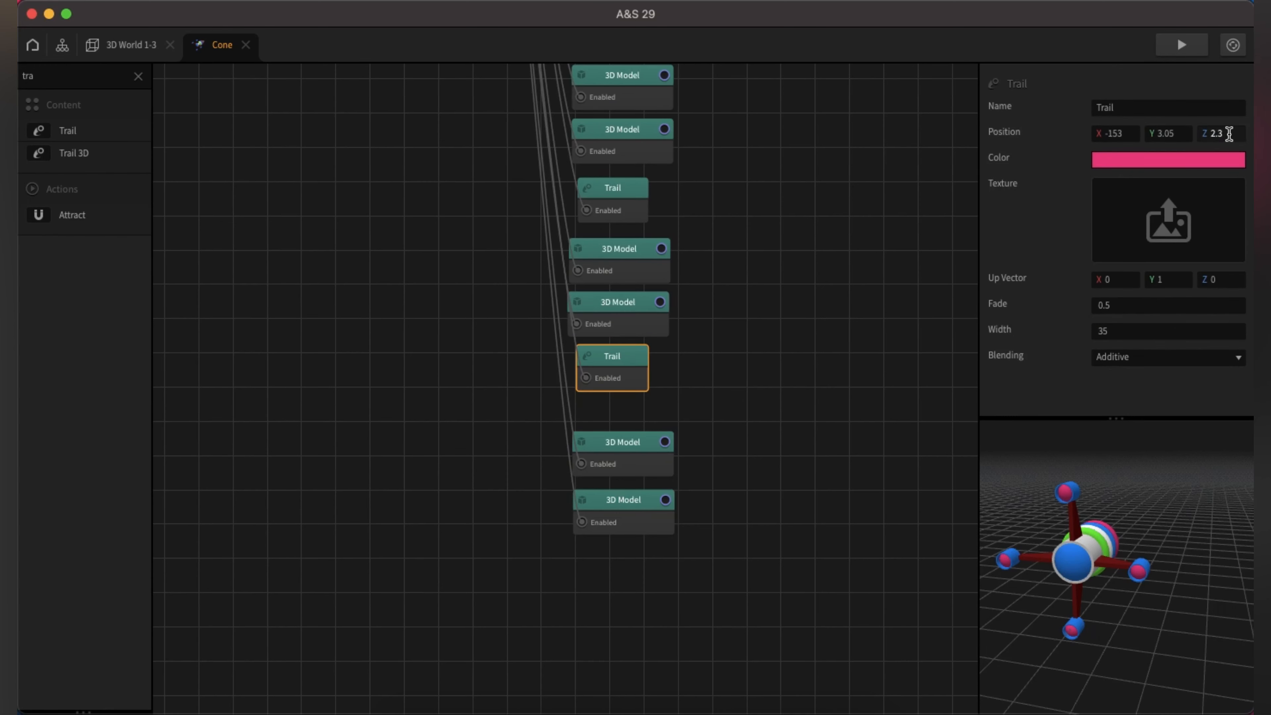
pyautogui.click(1165, 133)
pyautogui.write('1')
pyautogui.press('Return')
# Step: Move the last two 3D Model nodes down and place the blue cylinder node directly above the pink sphere node
pyautogui.moveTo(638, 505); pyautogui.dragTo(631, 579)
pyautogui.moveTo(637, 454); pyautogui.dragTo(633, 502)
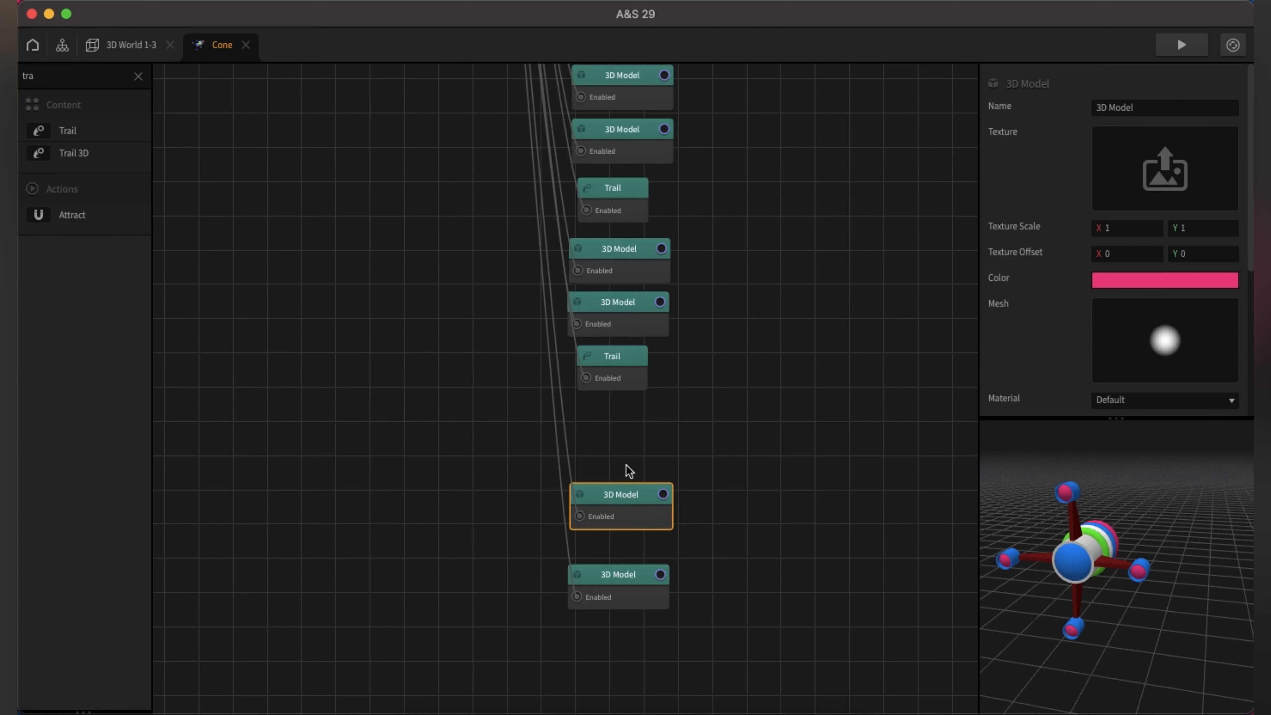
pyautogui.click(632, 597)
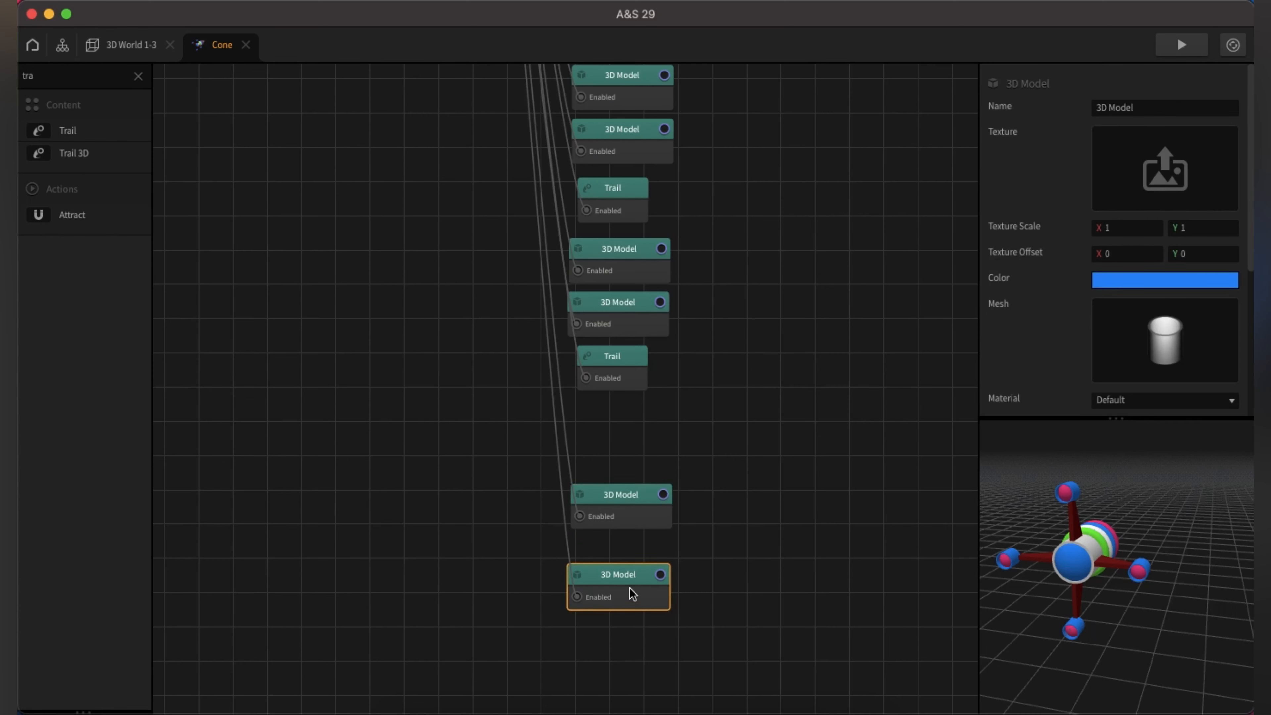
pyautogui.moveTo(628, 583); pyautogui.dragTo(630, 442)
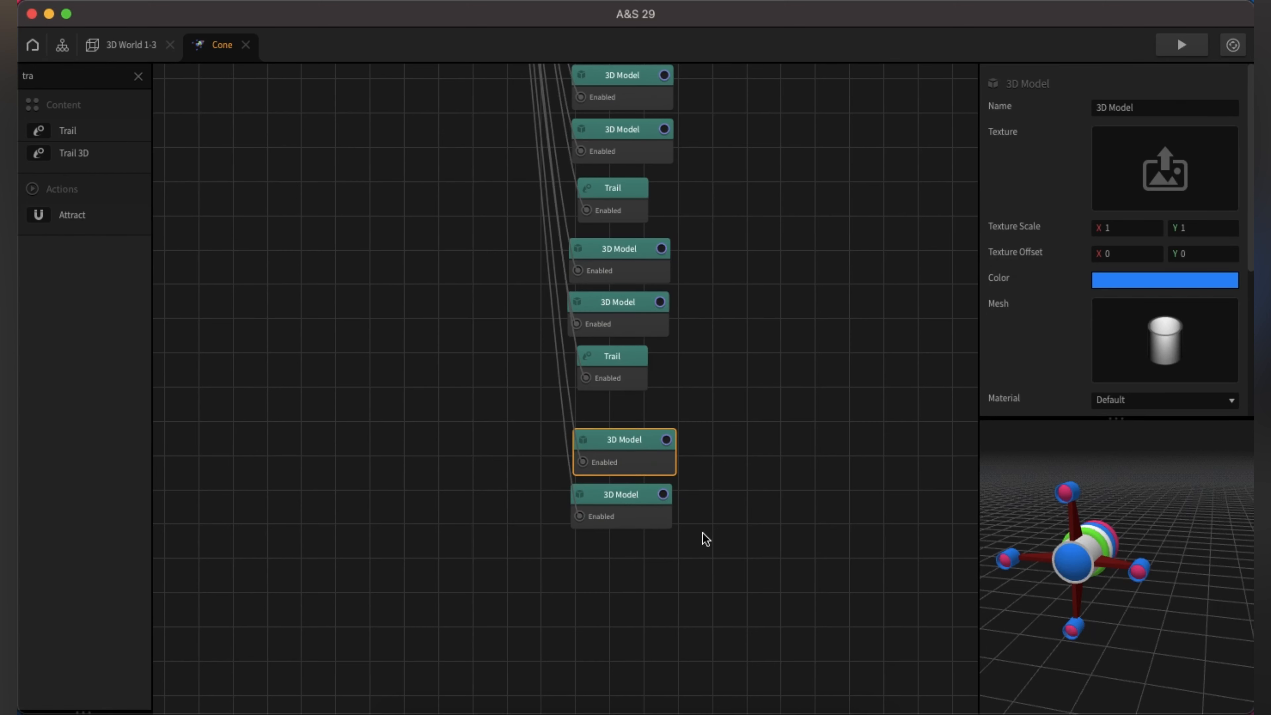
# Step: Duplicate the first side fin's trail and place the copy directly below the last pink sphere node
pyautogui.scroll(-5, 1245, 250)
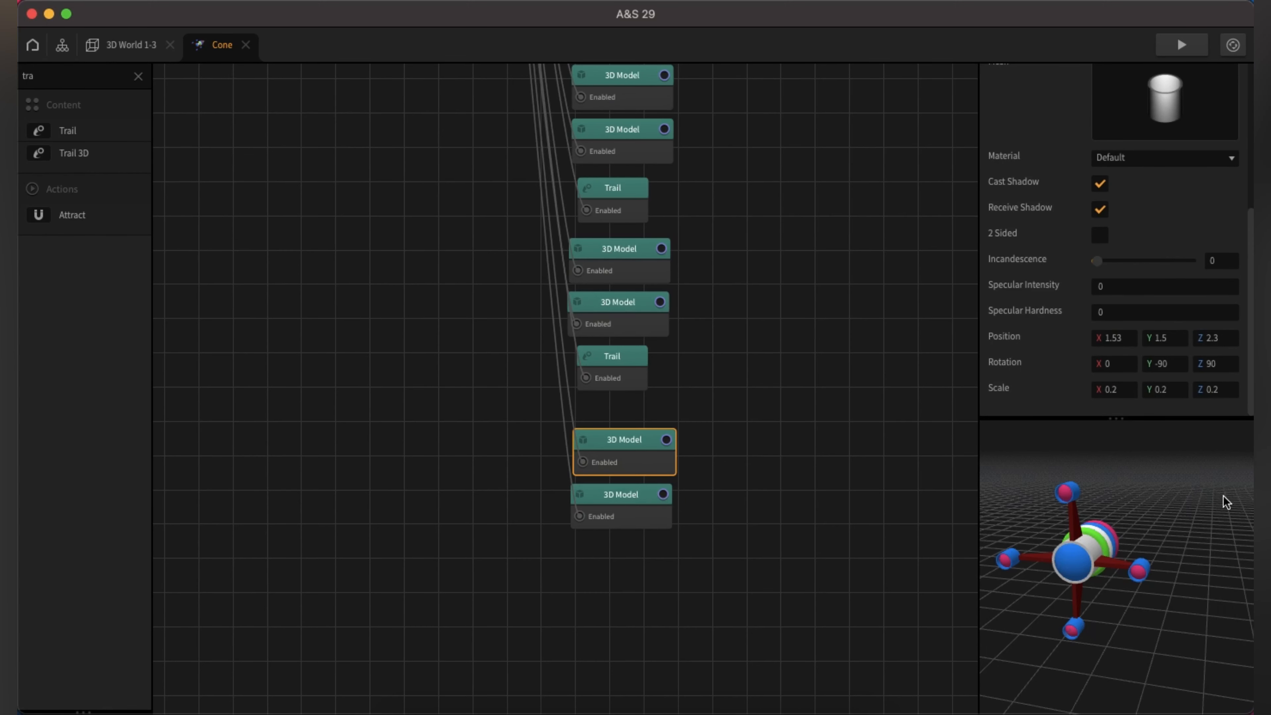
pyautogui.click(639, 510)
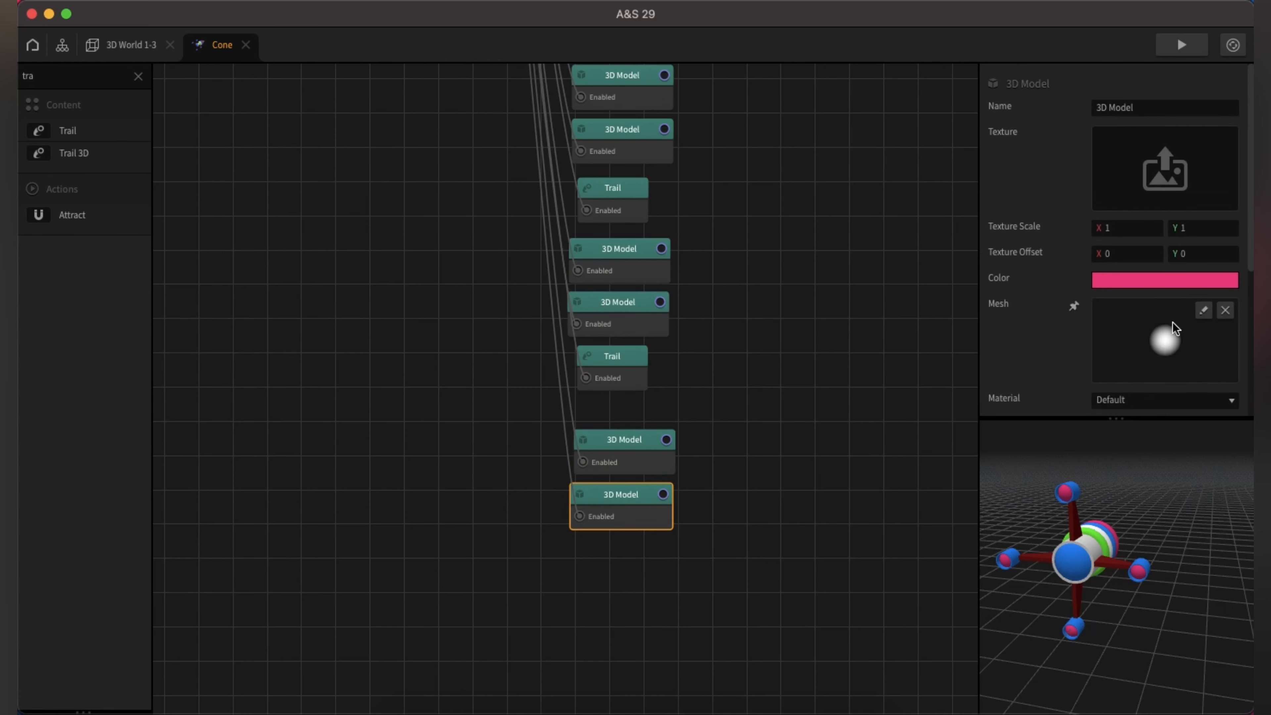
pyautogui.moveTo(1249, 257); pyautogui.dragTo(1241, 462)
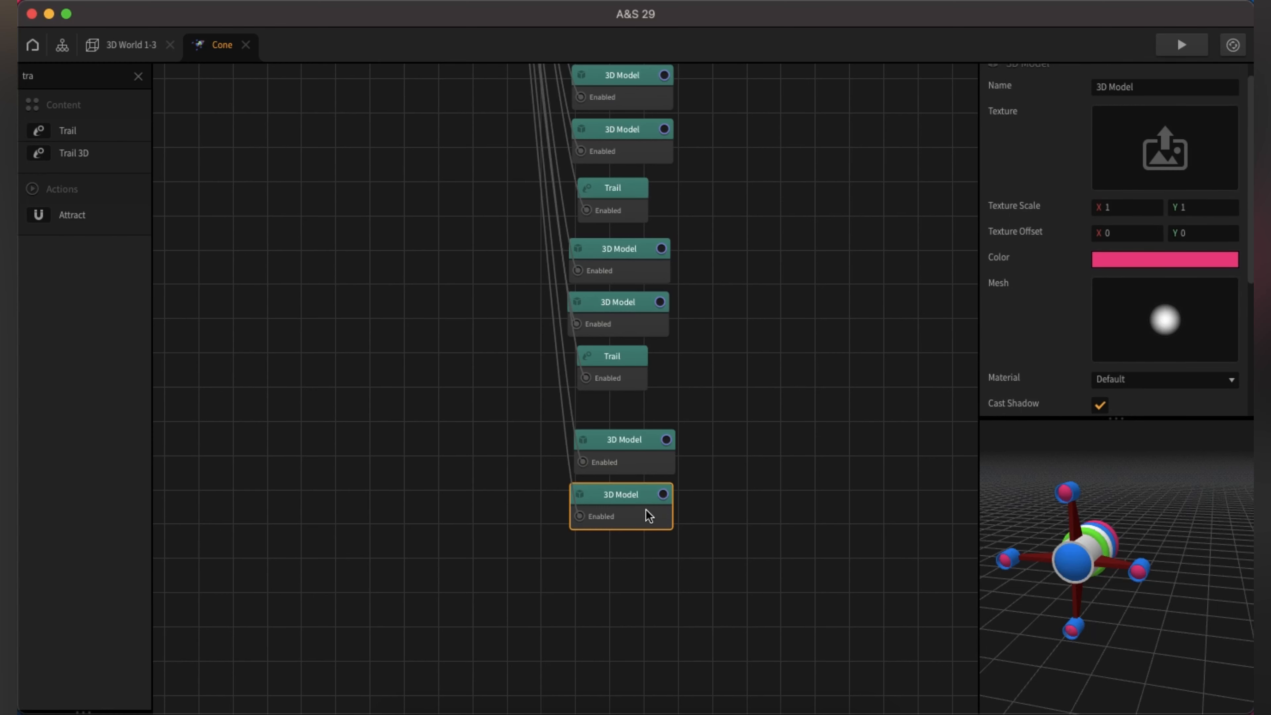
pyautogui.click(630, 371)
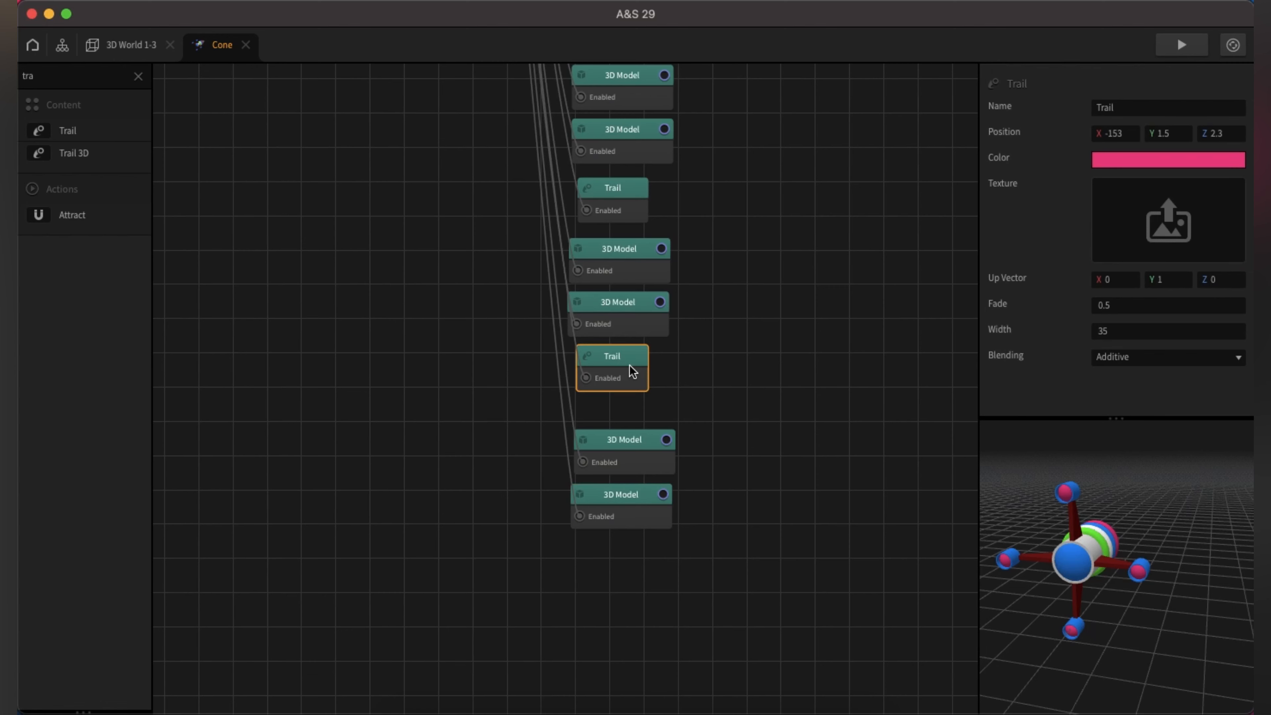
pyautogui.click(621, 189)
pyautogui.press('super+v')
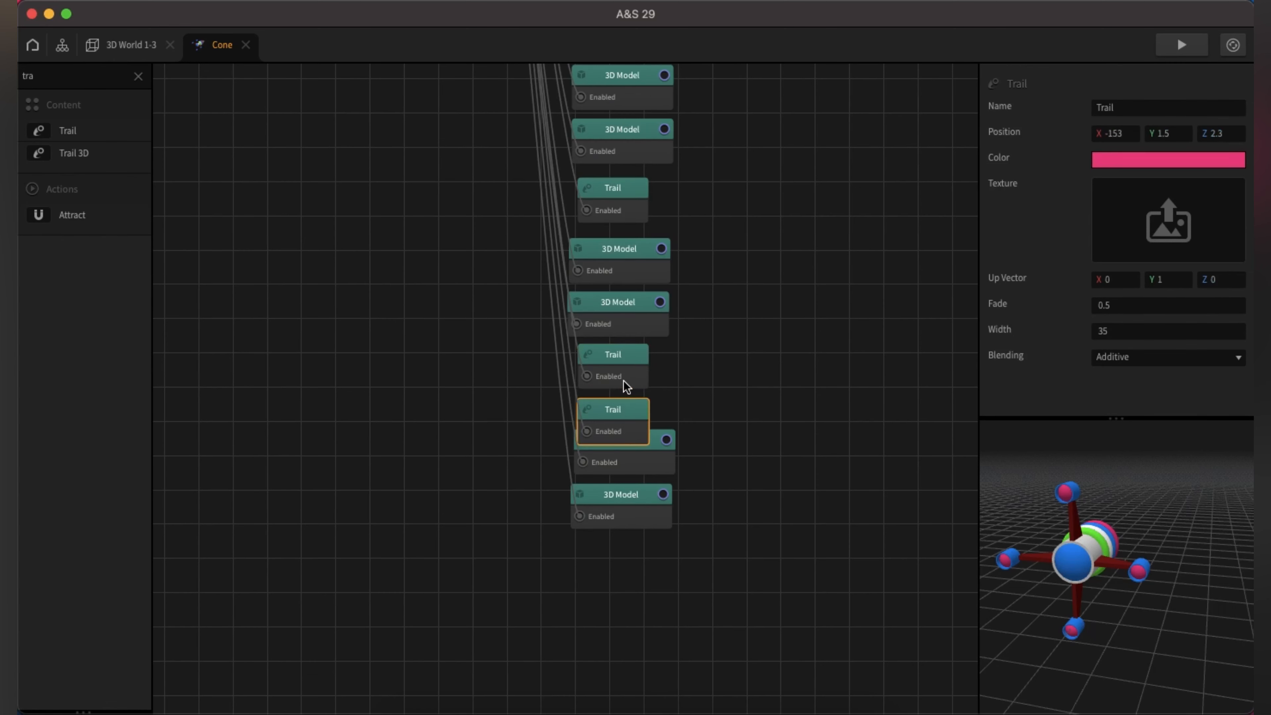
pyautogui.moveTo(638, 435); pyautogui.dragTo(633, 570)
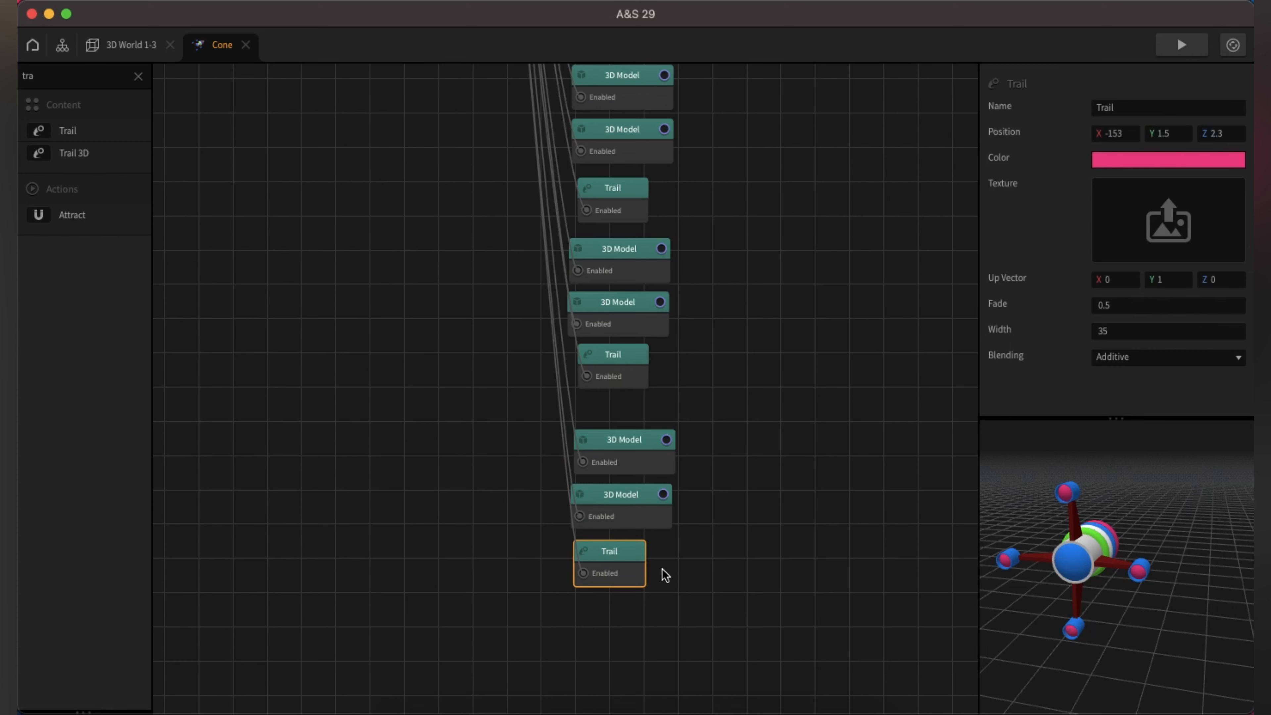
# Step: Set the newest trail's X position to 1.53 to match the pink sphere node above it
pyautogui.click(643, 521)
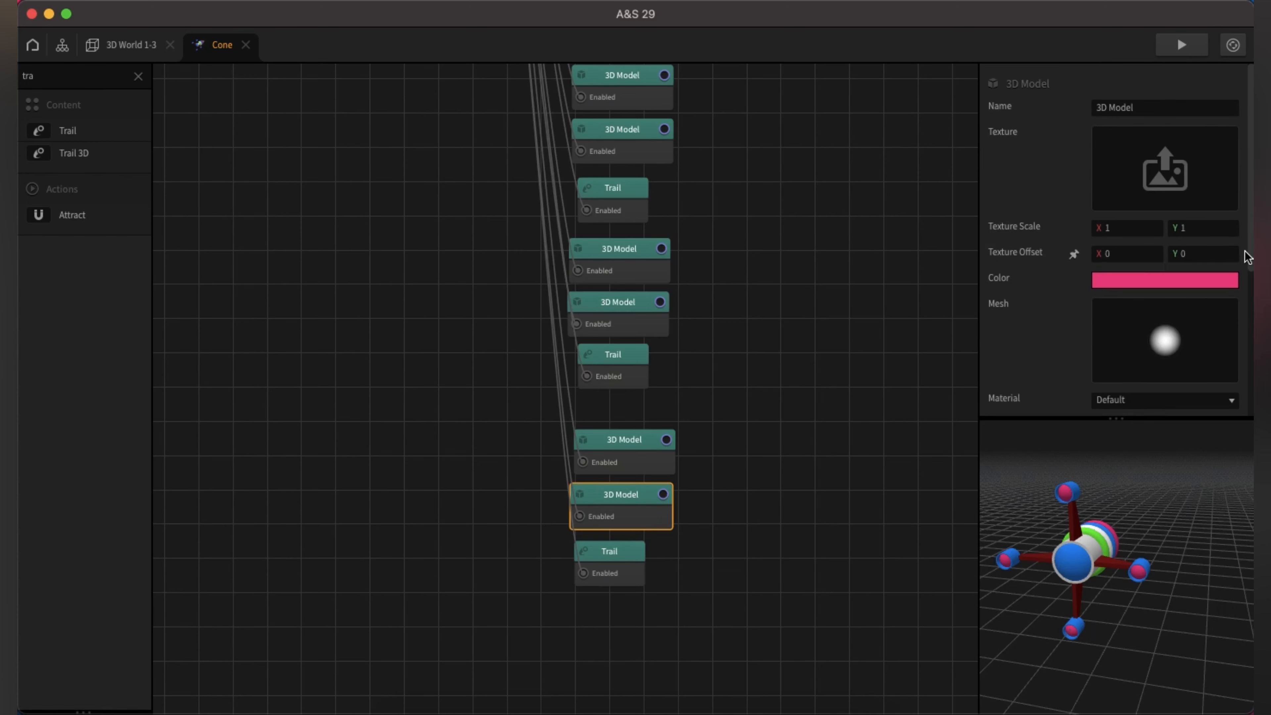
pyautogui.scroll(-5, 1249, 255)
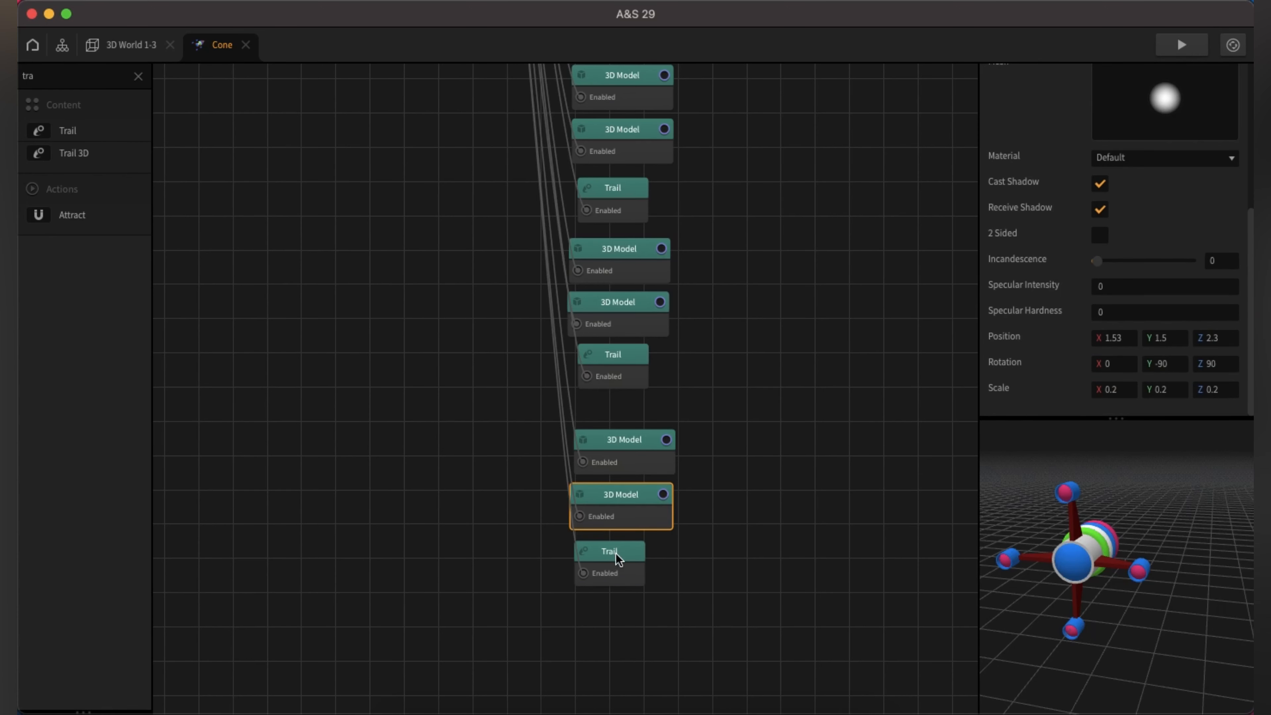
pyautogui.click(615, 569)
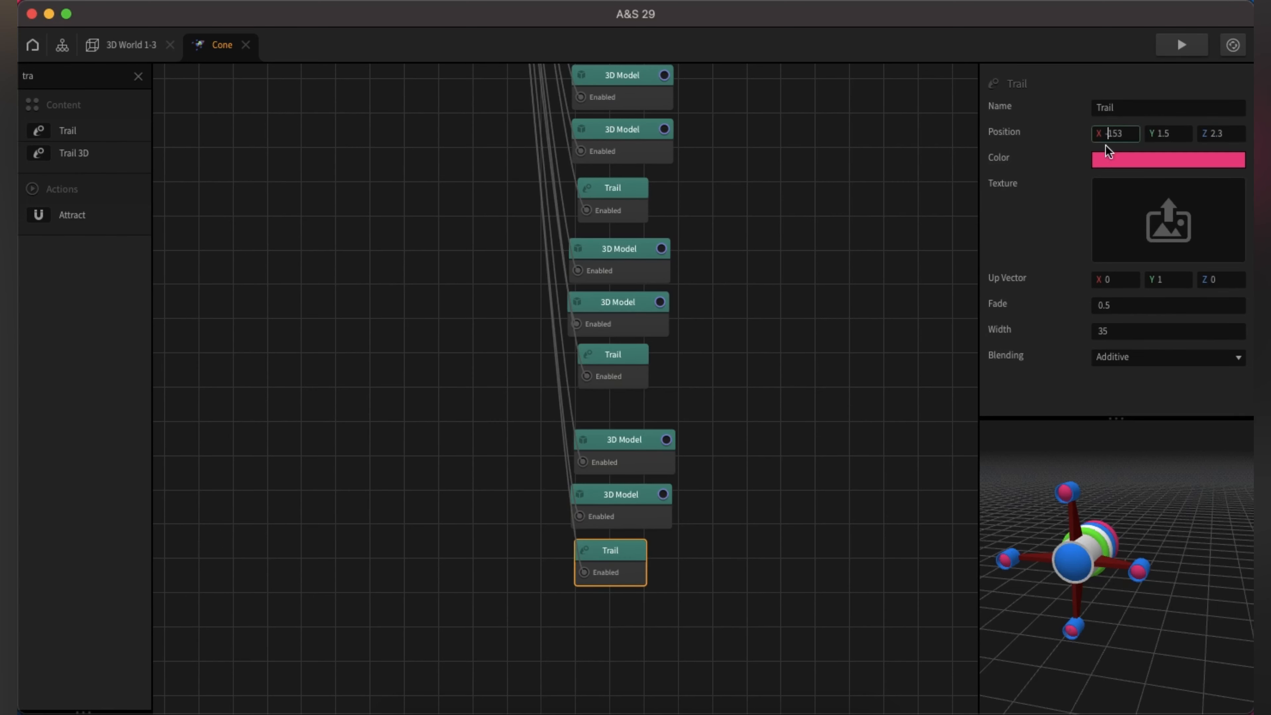
pyautogui.press('BackSpace')
pyautogui.write('-')
# Step: Correct the first side fin trail's X position to -1.53 and check the positions of the other pink trails
pyautogui.click(630, 371)
pyautogui.click(1113, 133)
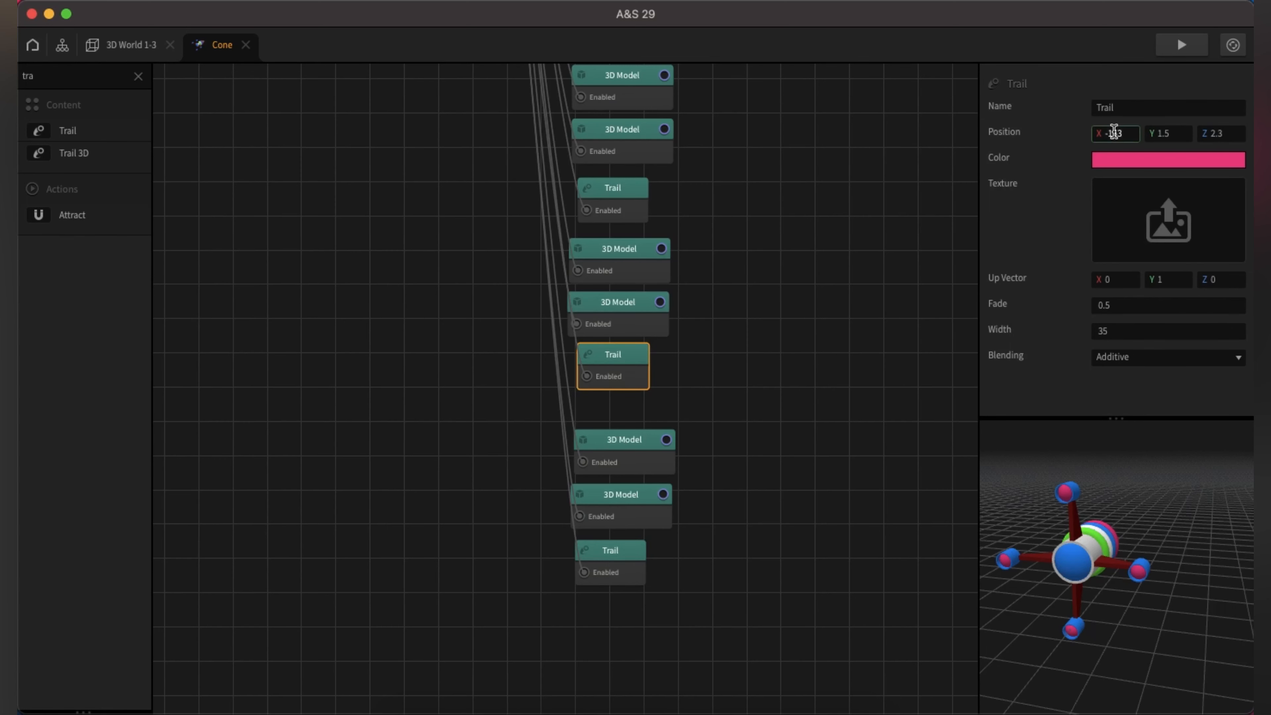
pyautogui.write('.')
pyautogui.press('Return')
pyautogui.click(619, 193)
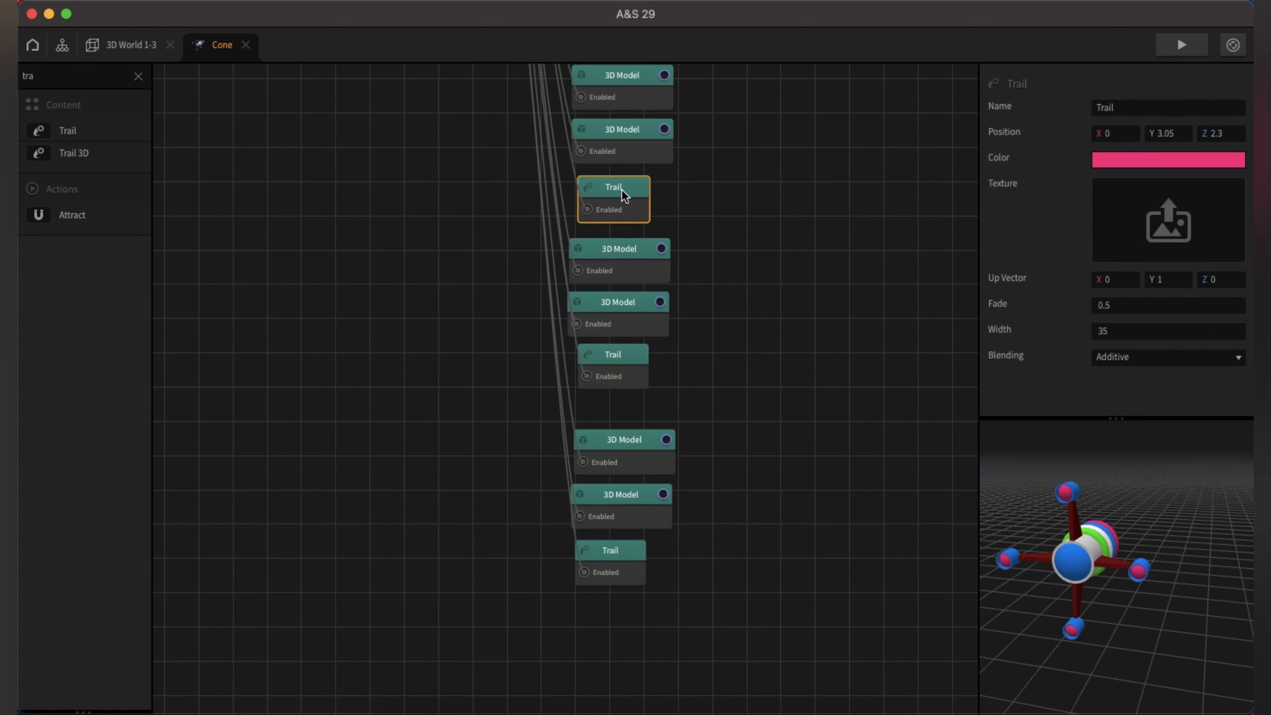
pyautogui.click(623, 575)
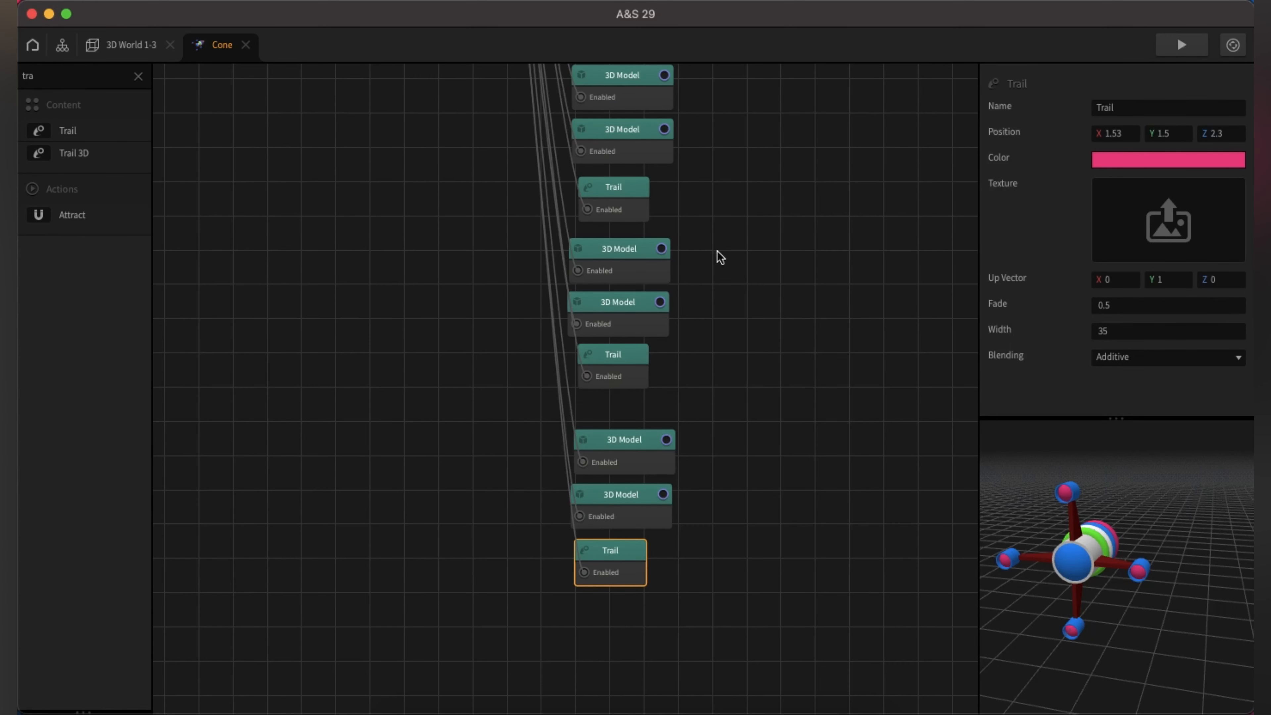
# Step: Identify the engine nodes by mesh and colour, and move both side-fin groups, each two 3D Models and a trail, further down
pyautogui.scroll(5, 701, 474)
pyautogui.click(599, 364)
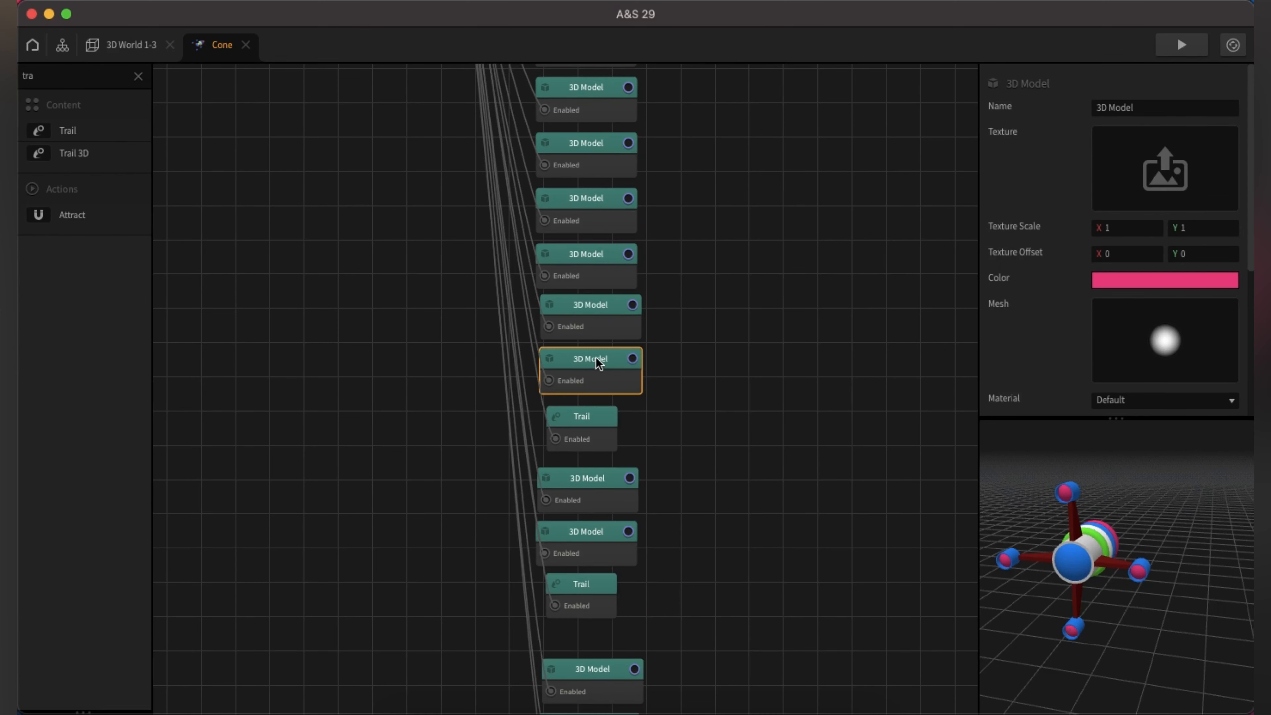
pyautogui.click(604, 278)
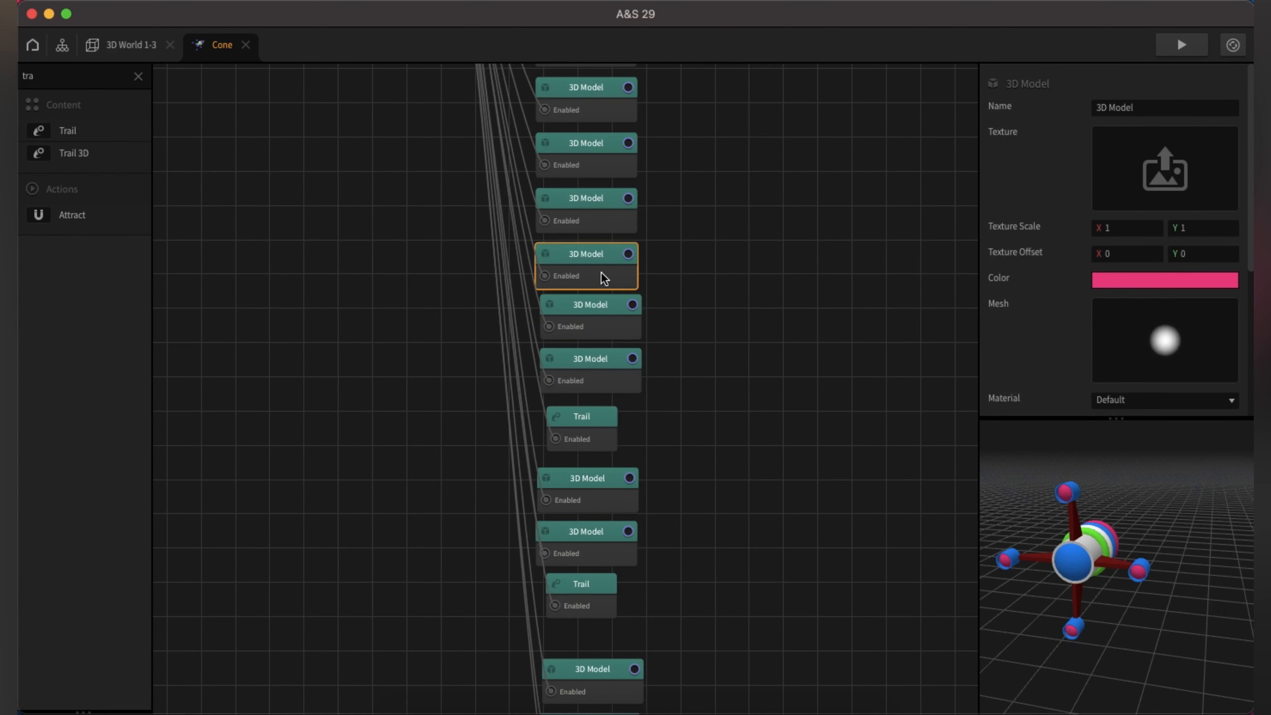
pyautogui.click(596, 208)
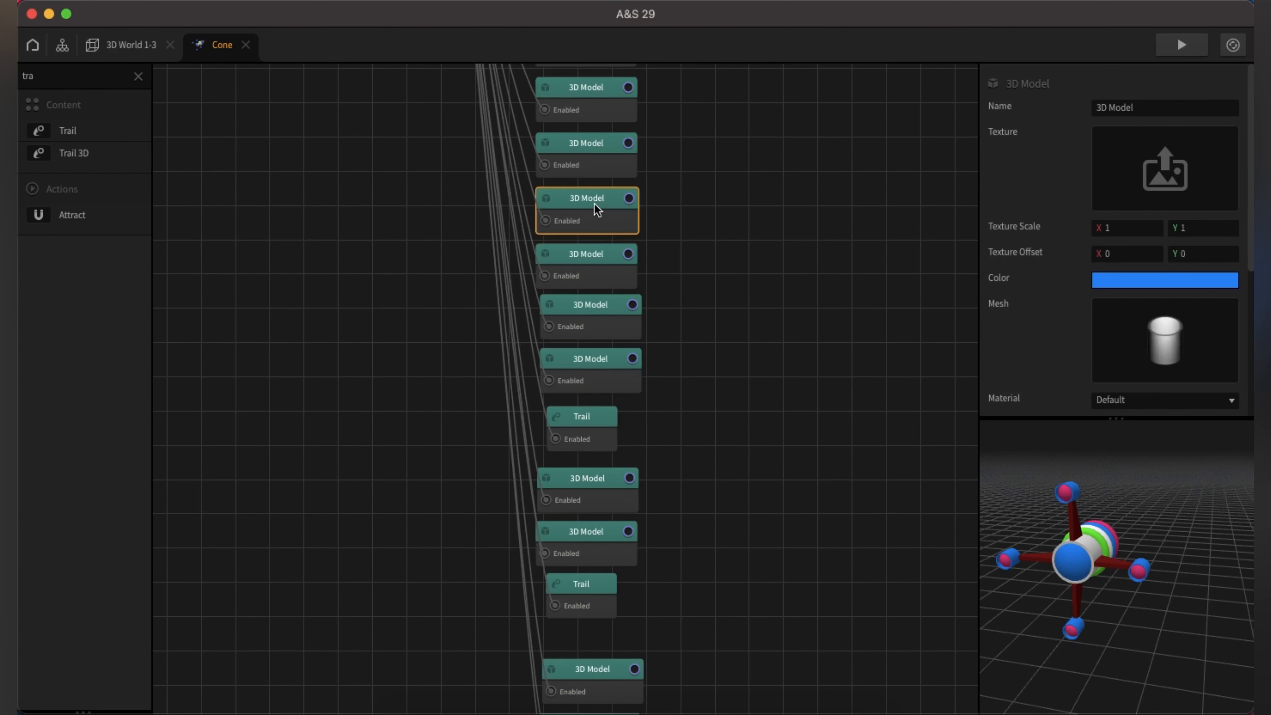
pyautogui.click(580, 269)
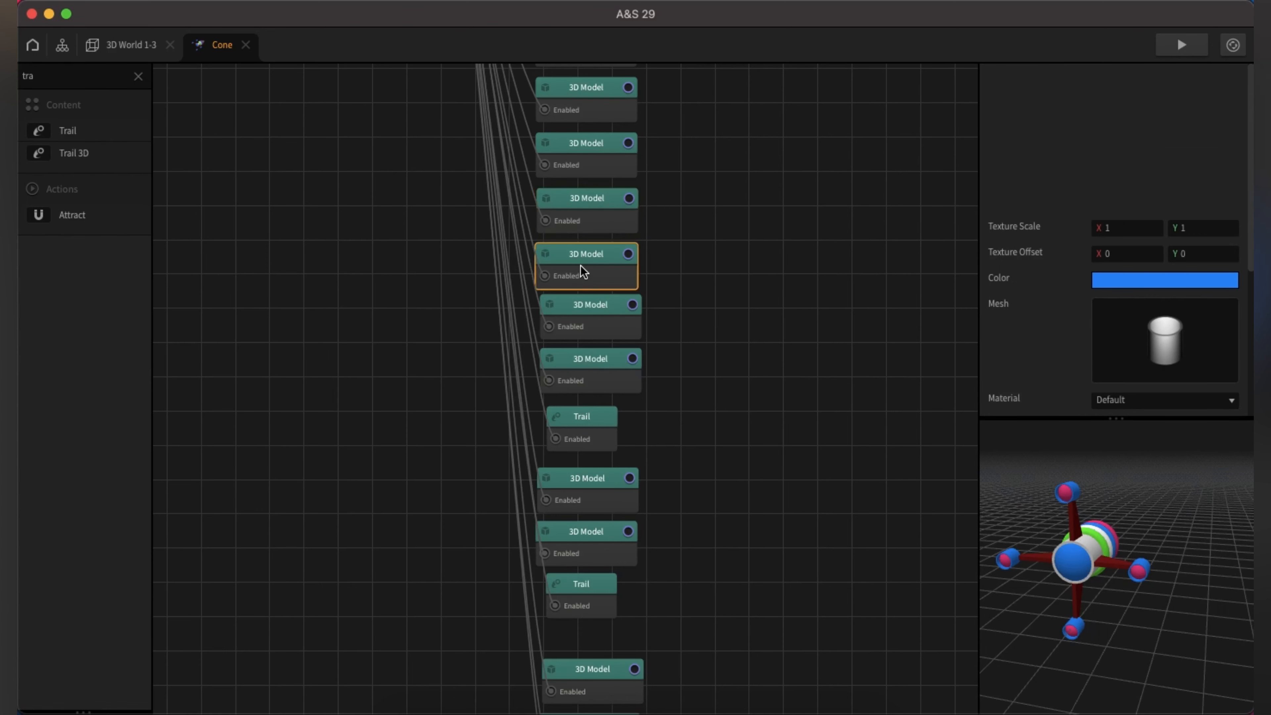
pyautogui.click(589, 315)
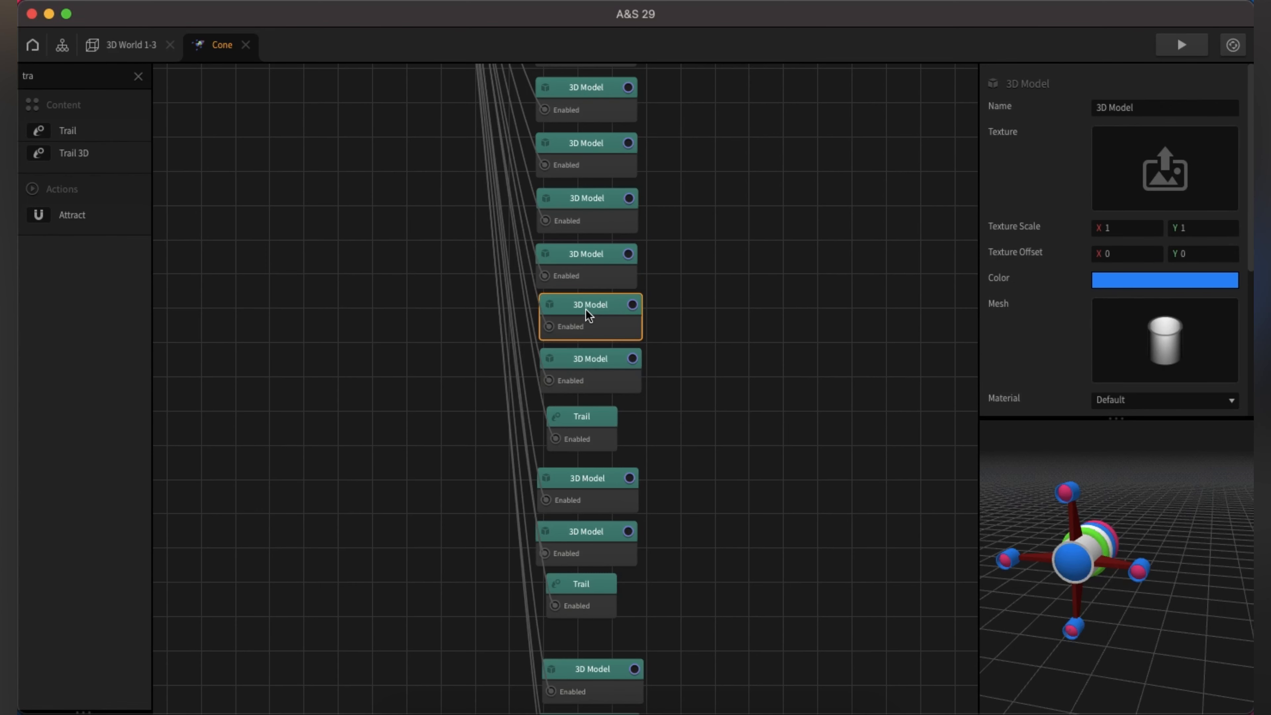
pyautogui.scroll(-5, 720, 465)
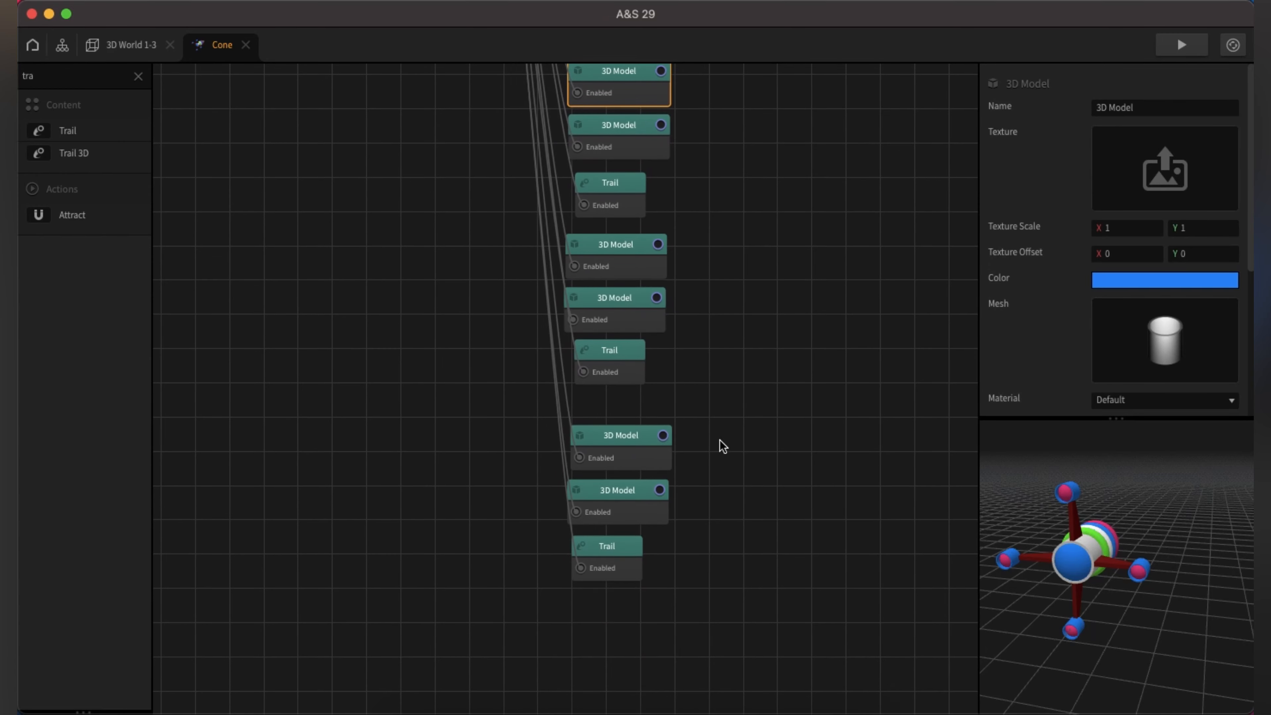
pyautogui.moveTo(696, 404); pyautogui.dragTo(580, 596)
pyautogui.moveTo(686, 241); pyautogui.dragTo(571, 624)
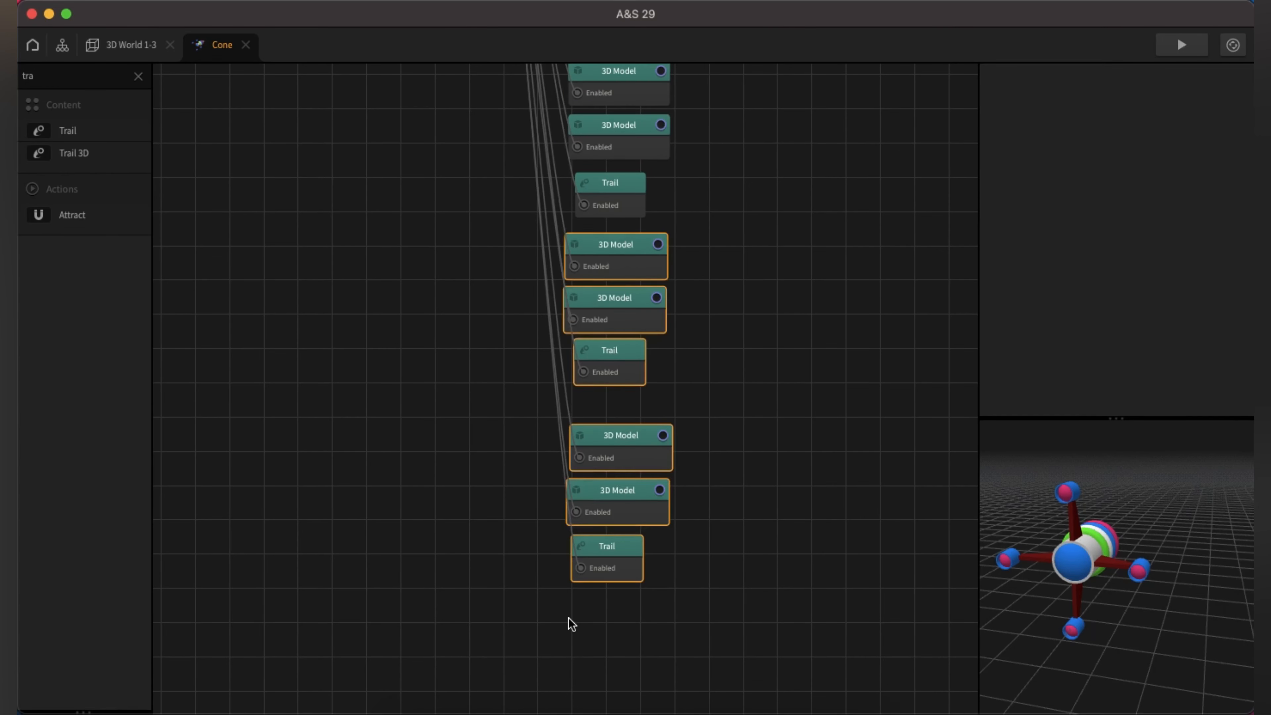
pyautogui.moveTo(615, 251); pyautogui.dragTo(612, 465)
# Step: Move the top fin's blue cylinder, pink sphere and trail nodes together down to just above the side-fin groups
pyautogui.scroll(5, 695, 250)
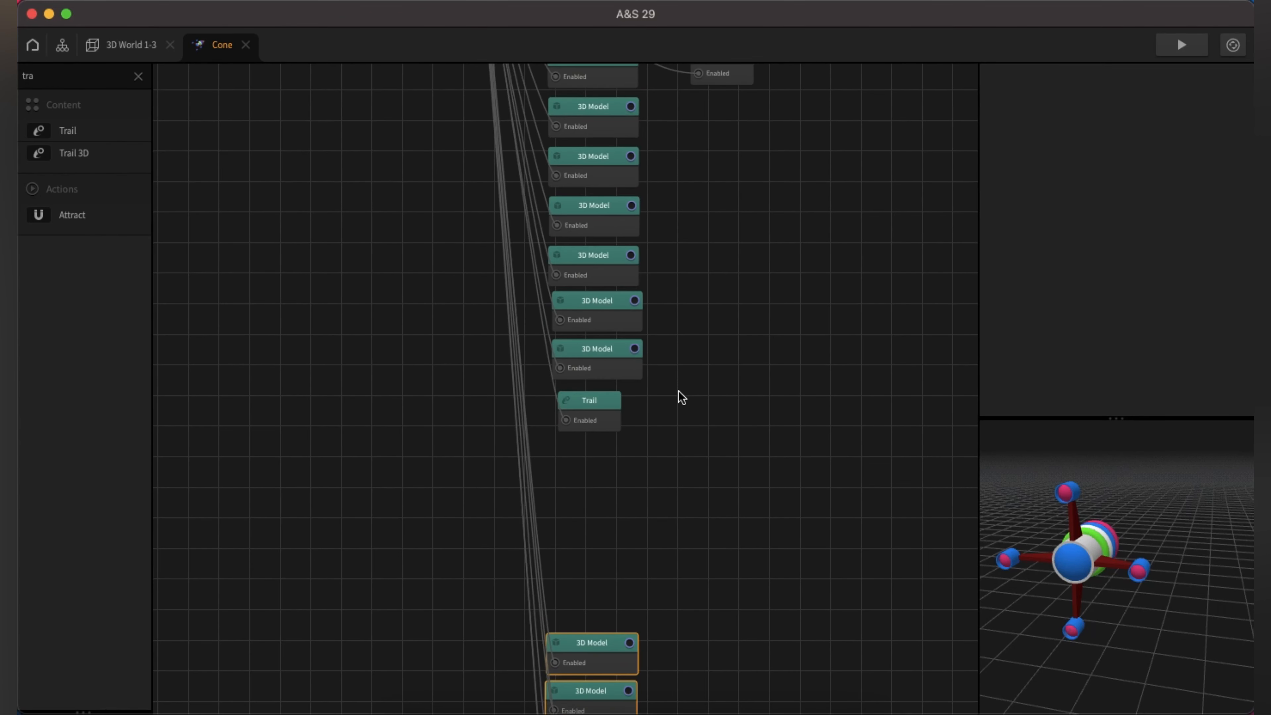
pyautogui.click(610, 322)
pyautogui.click(595, 366)
pyautogui.click(585, 410)
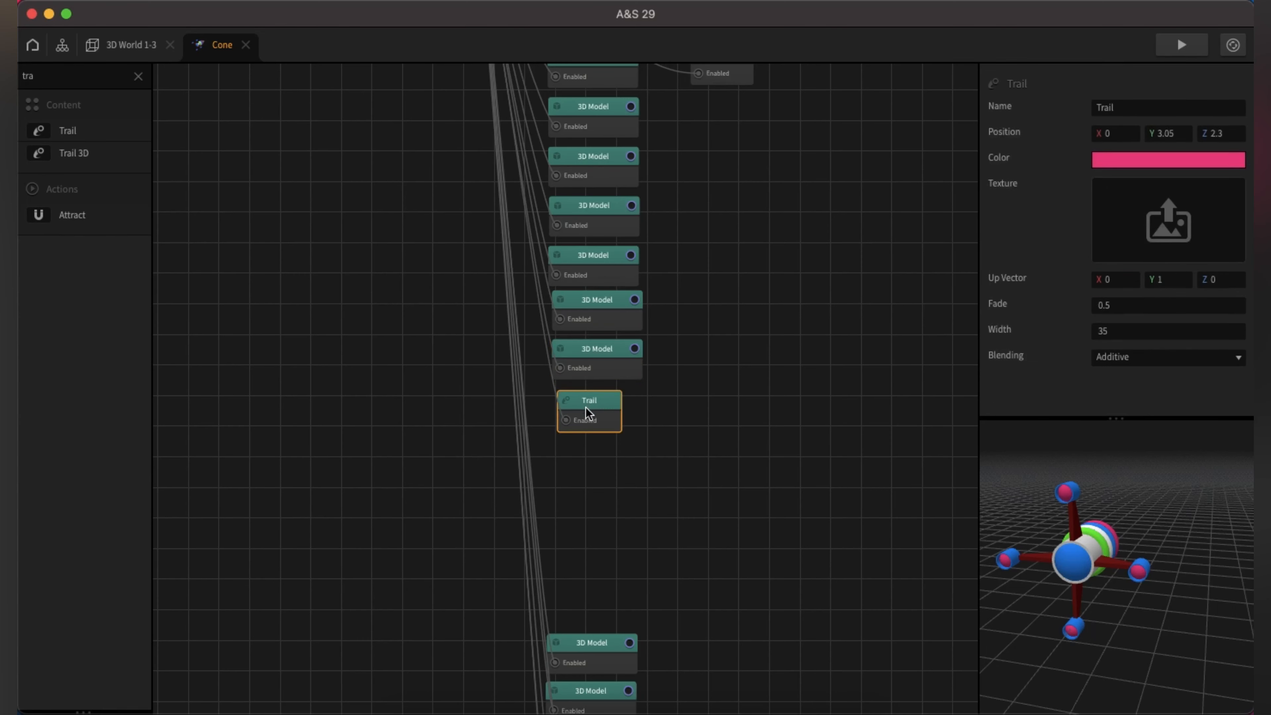
pyautogui.moveTo(666, 297); pyautogui.dragTo(594, 445)
pyautogui.moveTo(610, 304); pyautogui.dragTo(613, 463)
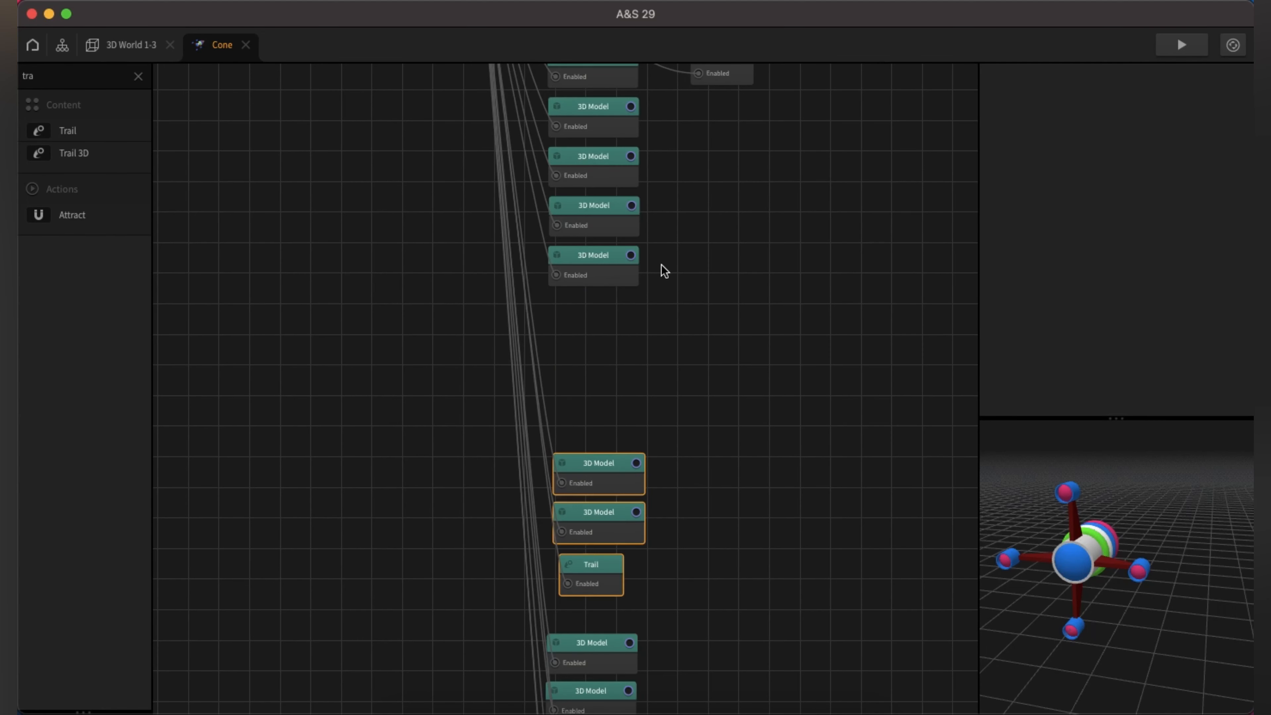
# Step: Identify the bottom fin's blue cylinder and pink sphere nodes by mesh and colour, and move both further down, just above the top-fin group
pyautogui.scroll(3, 603, 313)
pyautogui.click(590, 350)
pyautogui.click(583, 303)
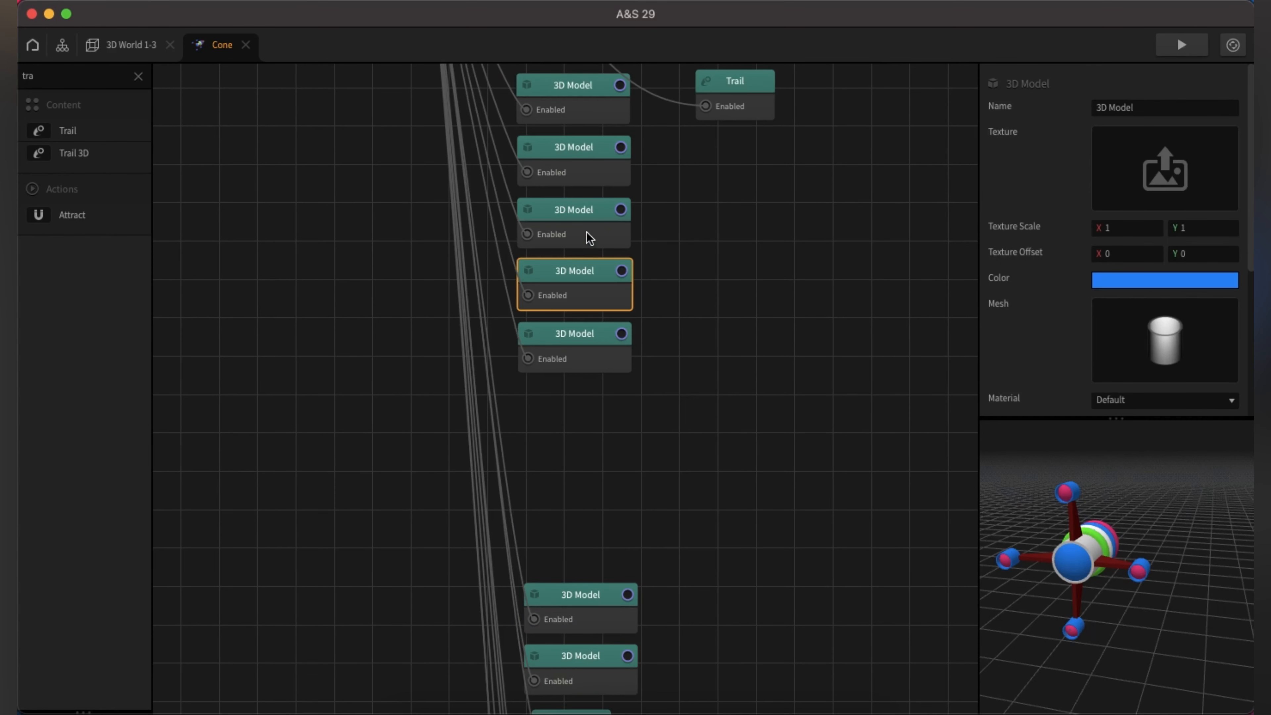
pyautogui.click(587, 231)
pyautogui.click(586, 281)
pyautogui.click(585, 333)
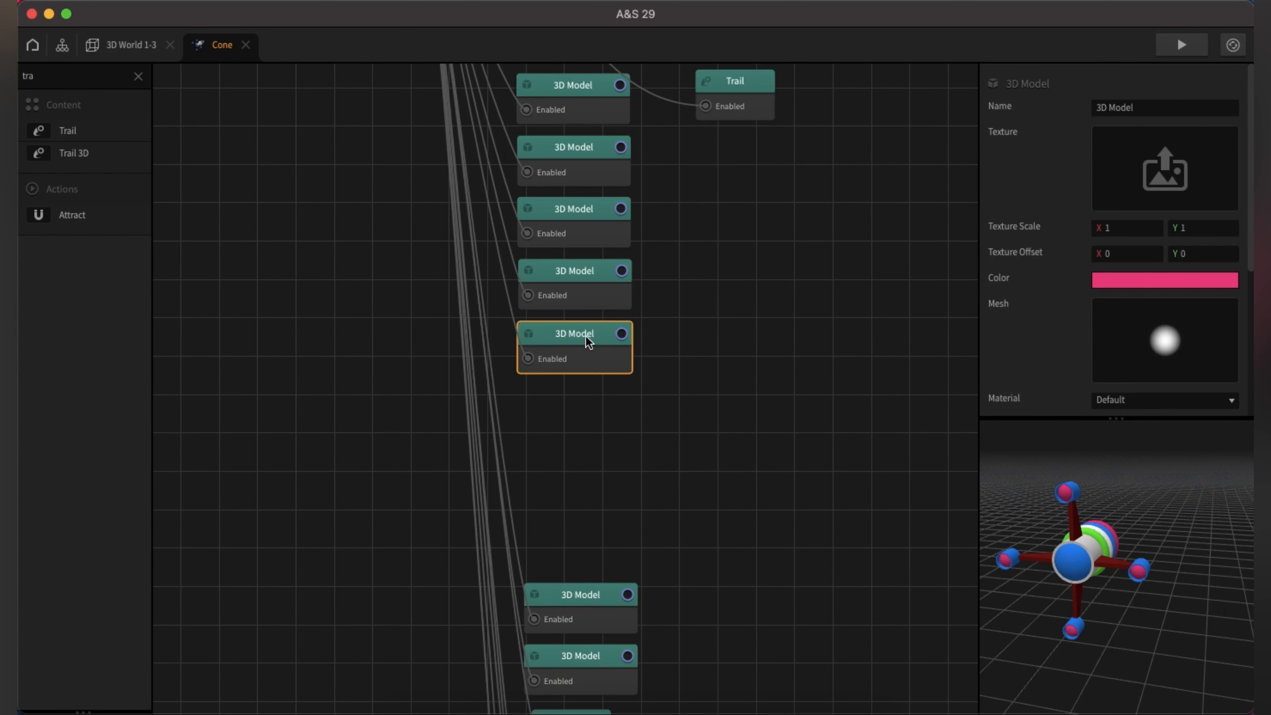
pyautogui.moveTo(655, 274); pyautogui.dragTo(585, 386)
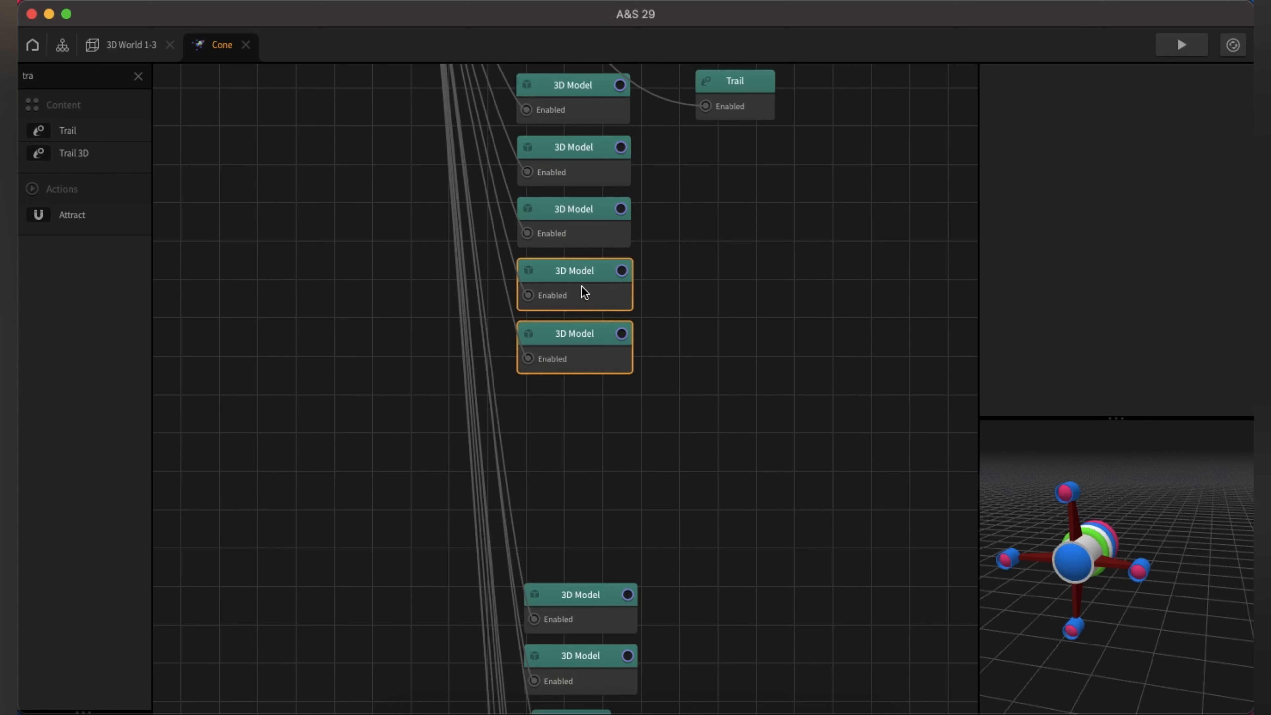
pyautogui.moveTo(581, 286); pyautogui.dragTo(588, 343)
pyautogui.moveTo(698, 480); pyautogui.dragTo(702, 264, button='right')
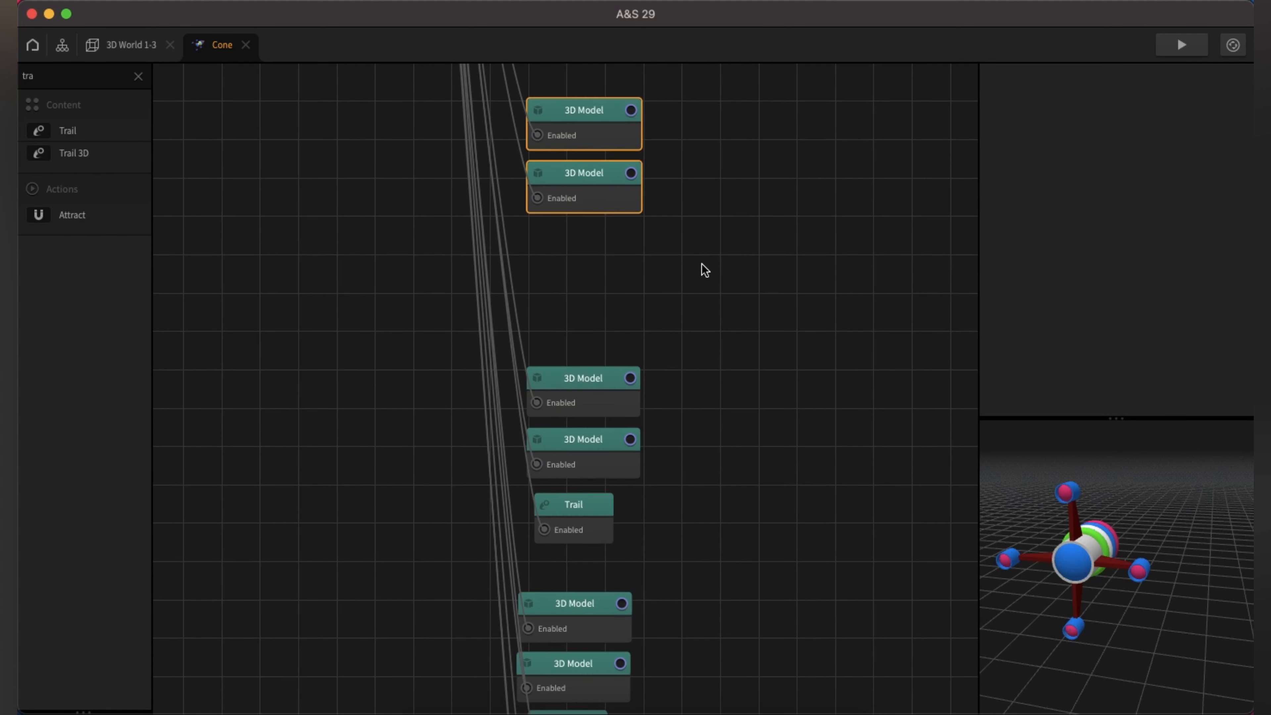
# Step: Duplicate the top fin's pink Trail node and place the copy directly beneath the bottom fin's pink sphere node
pyautogui.click(687, 356)
pyautogui.click(602, 523)
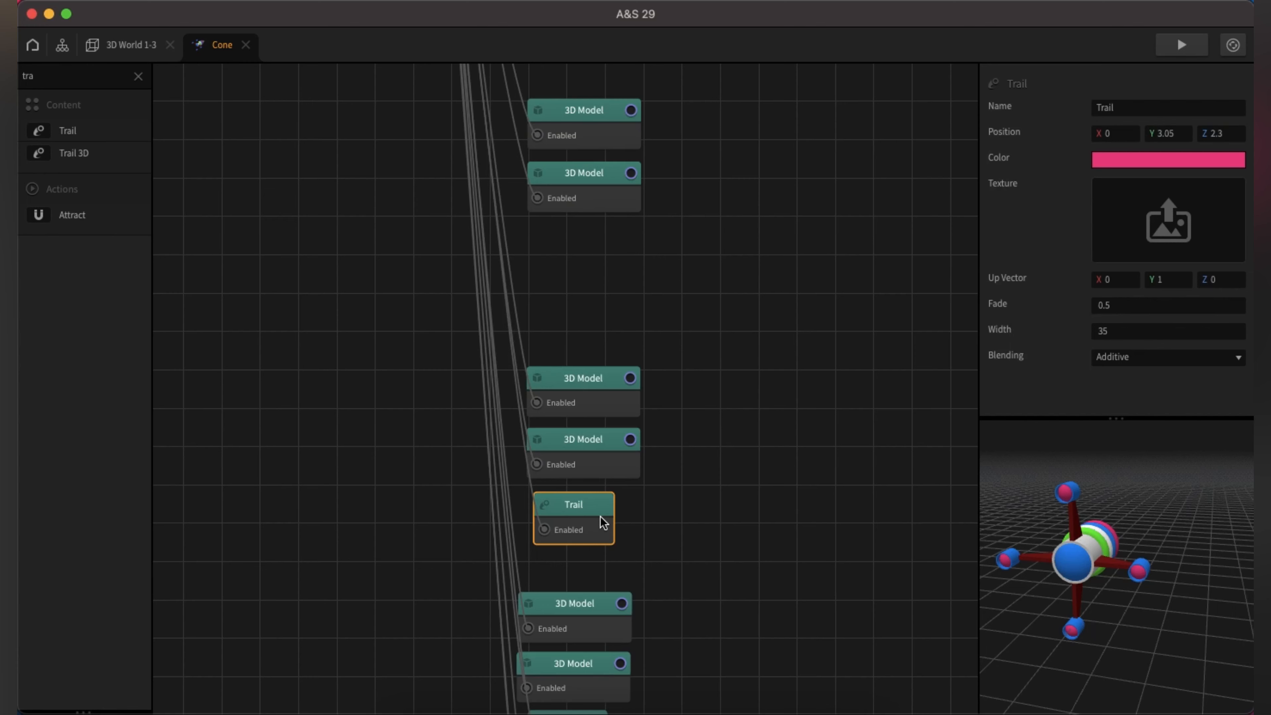
pyautogui.keyDown('alt'); pyautogui.moveTo(601, 517); pyautogui.dragTo(586, 244); pyautogui.keyUp('alt')
# Step: Set the copied trail's Y position to -0.07 to match the bottom fin's pink sphere node above it
pyautogui.click(602, 202)
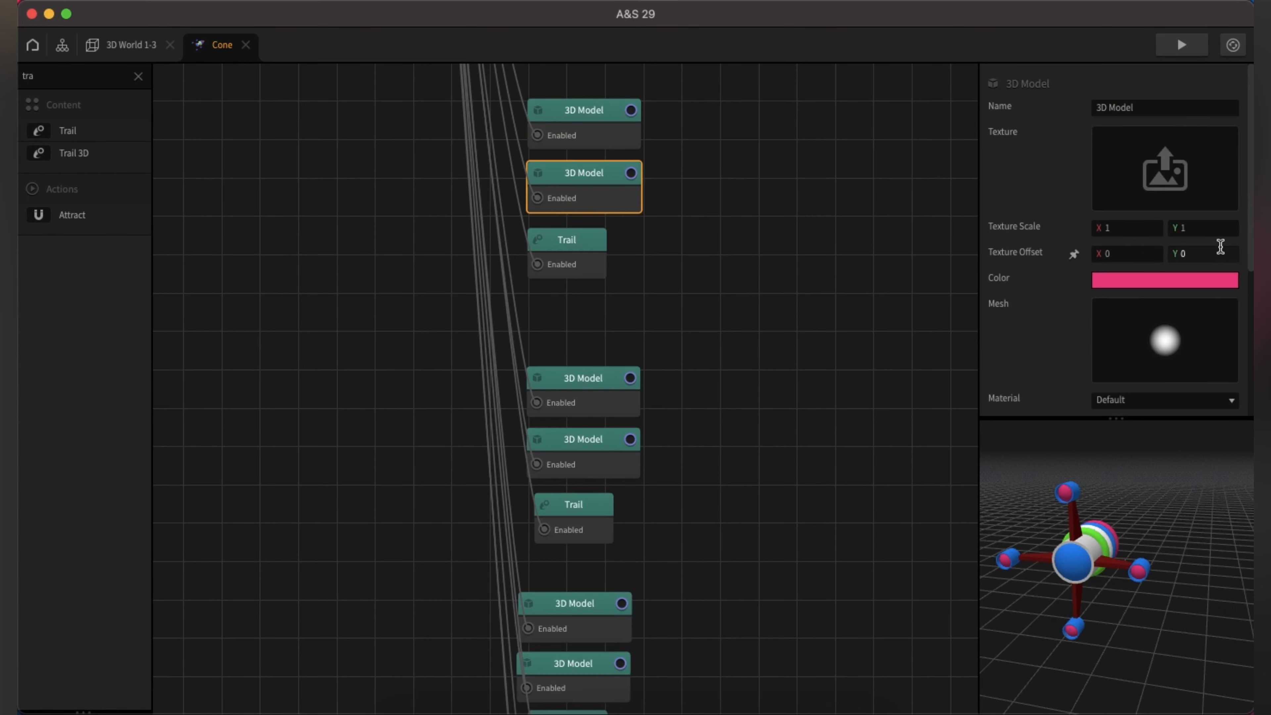
pyautogui.scroll(-5, 1247, 221)
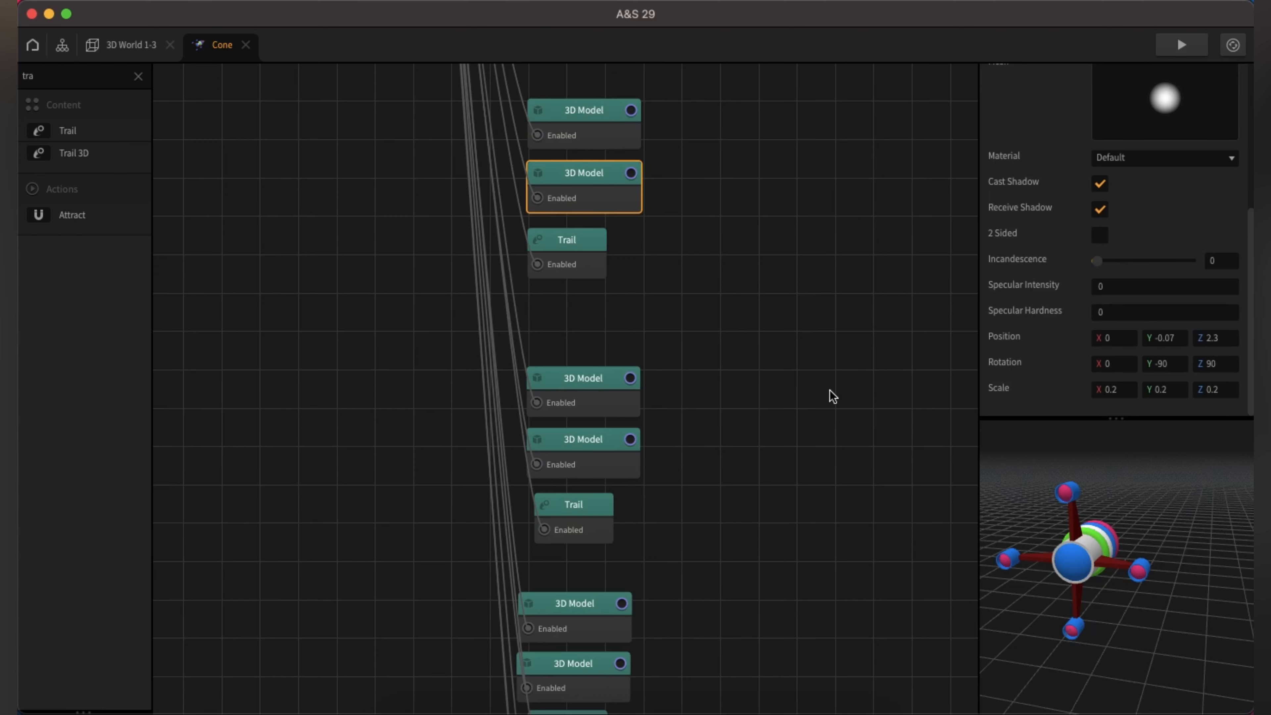
pyautogui.click(577, 518)
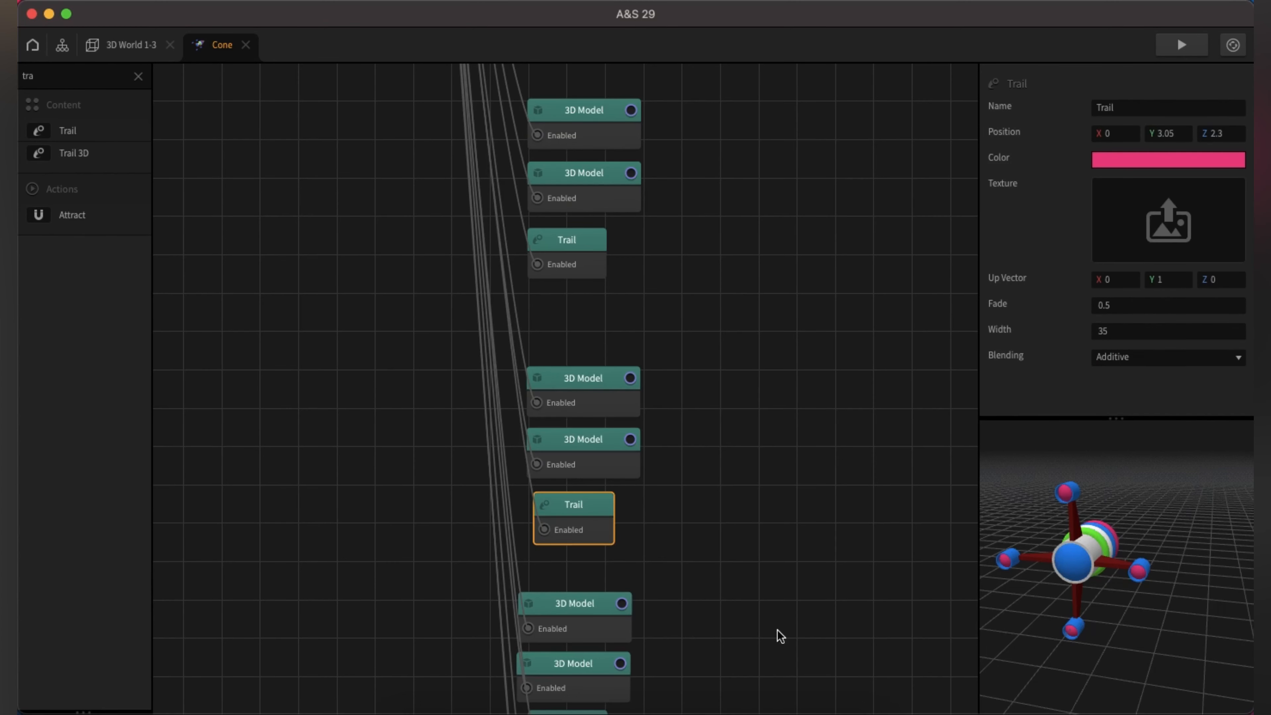
pyautogui.click(582, 471)
pyautogui.click(557, 676)
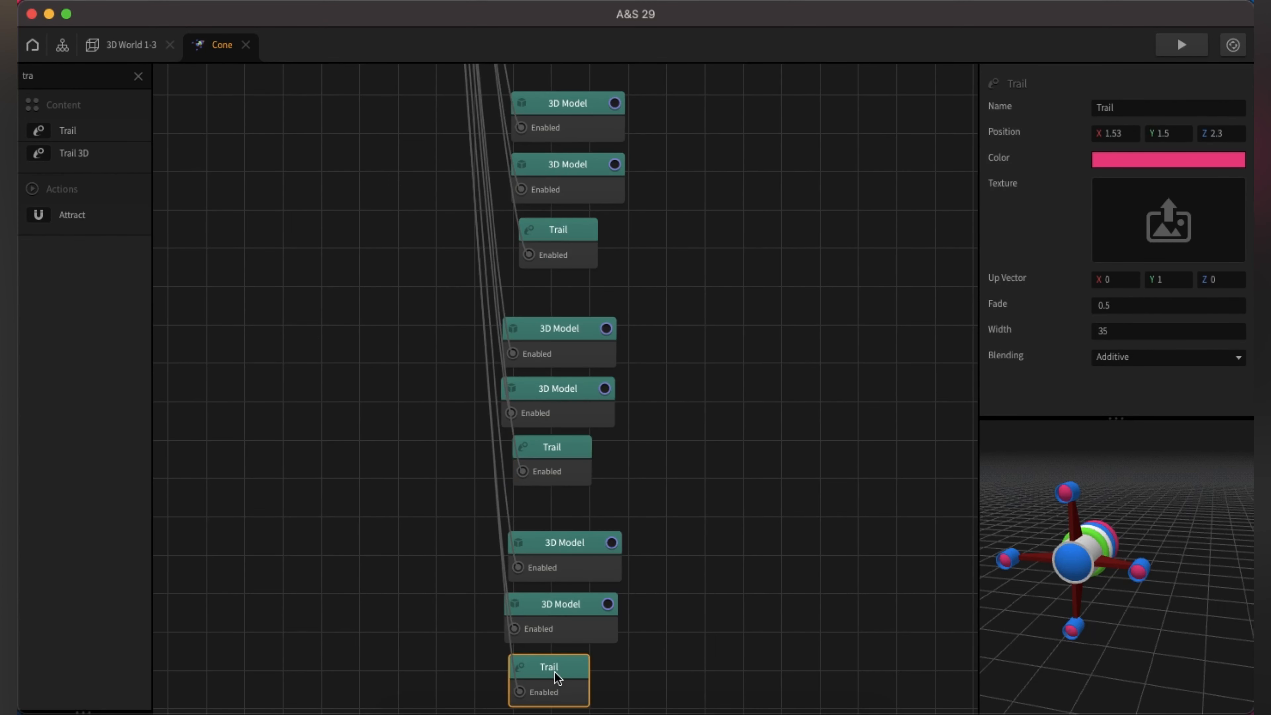
pyautogui.scroll(5, 647, 505)
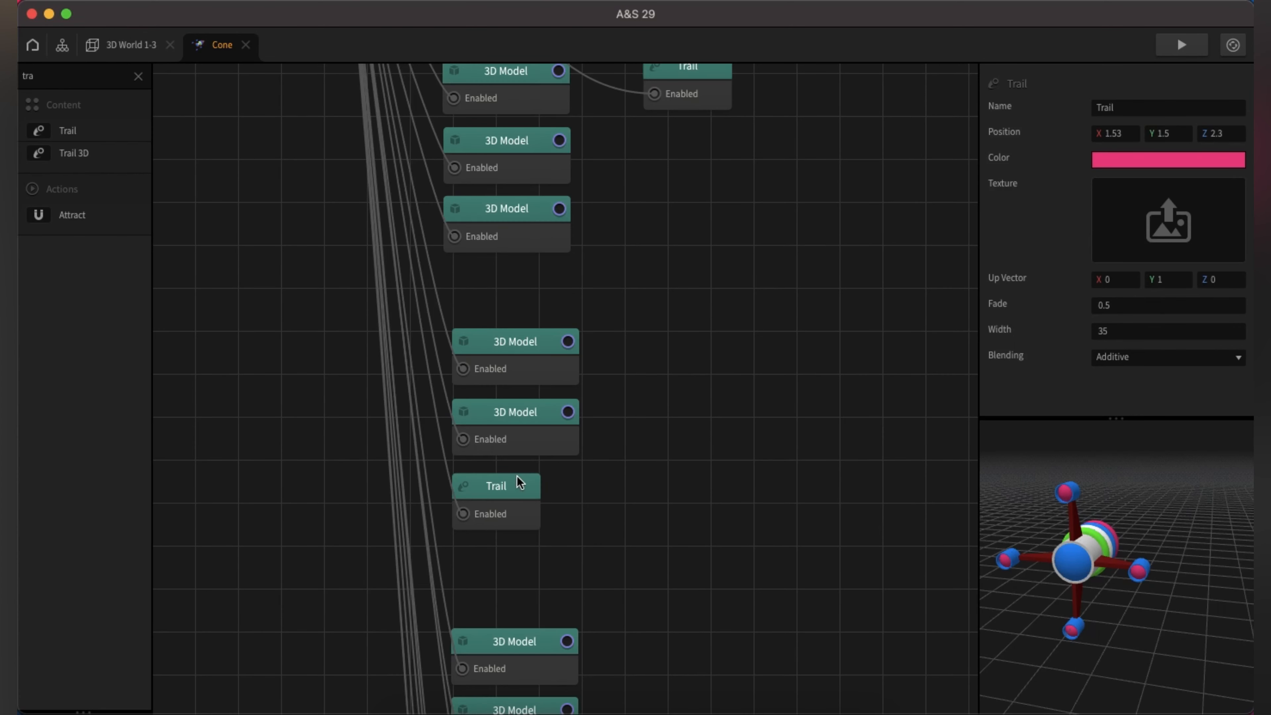
pyautogui.click(521, 481)
pyautogui.click(1186, 133)
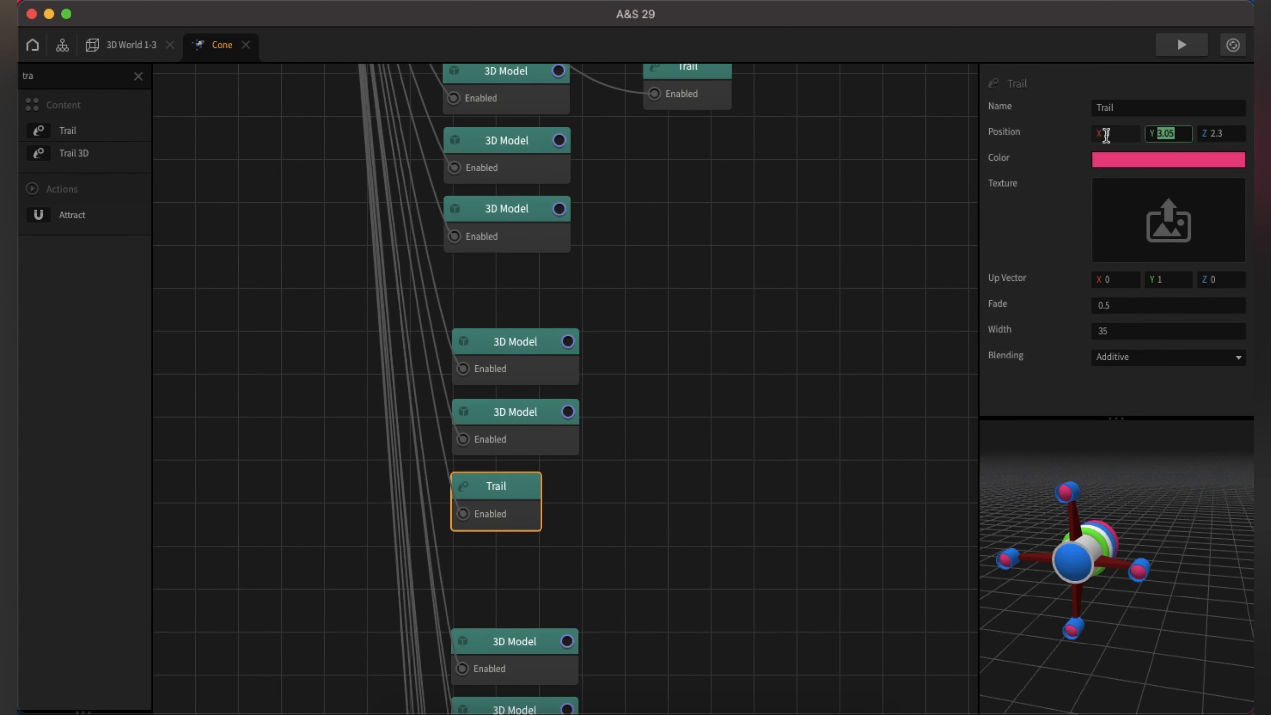
pyautogui.write('-')
pyautogui.click(535, 443)
pyautogui.scroll(-5, 1248, 188)
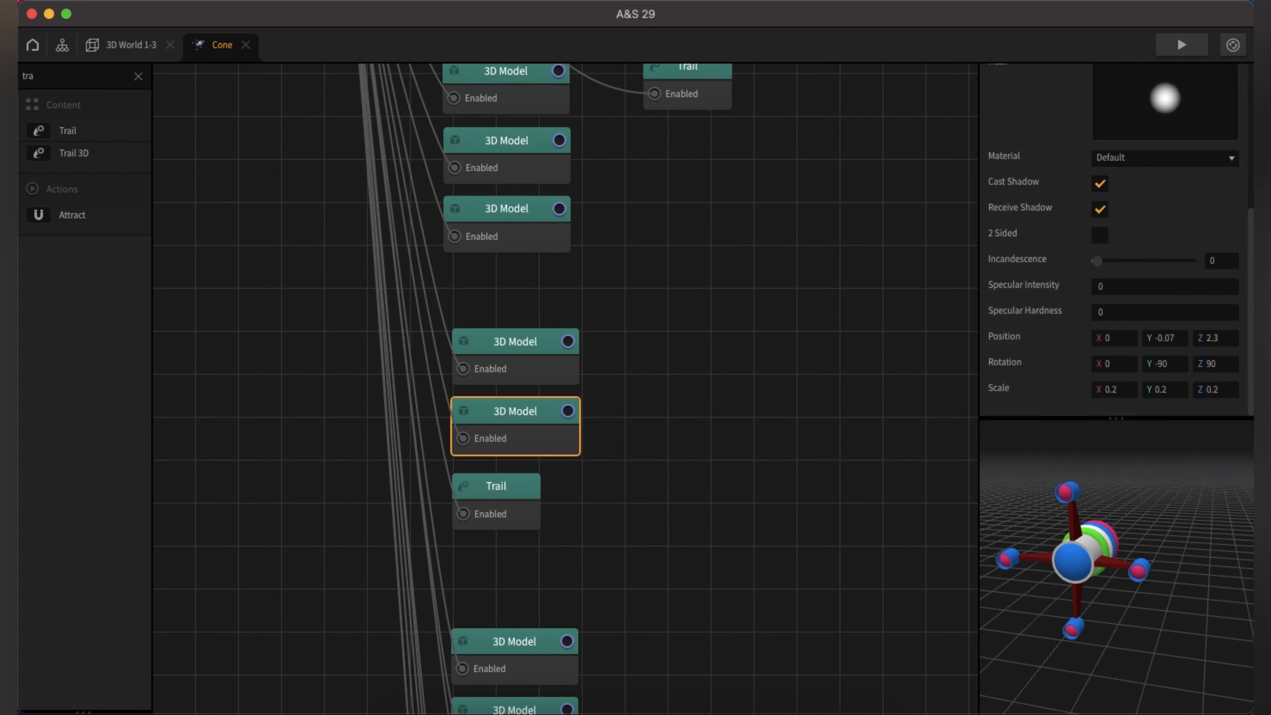
pyautogui.click(513, 514)
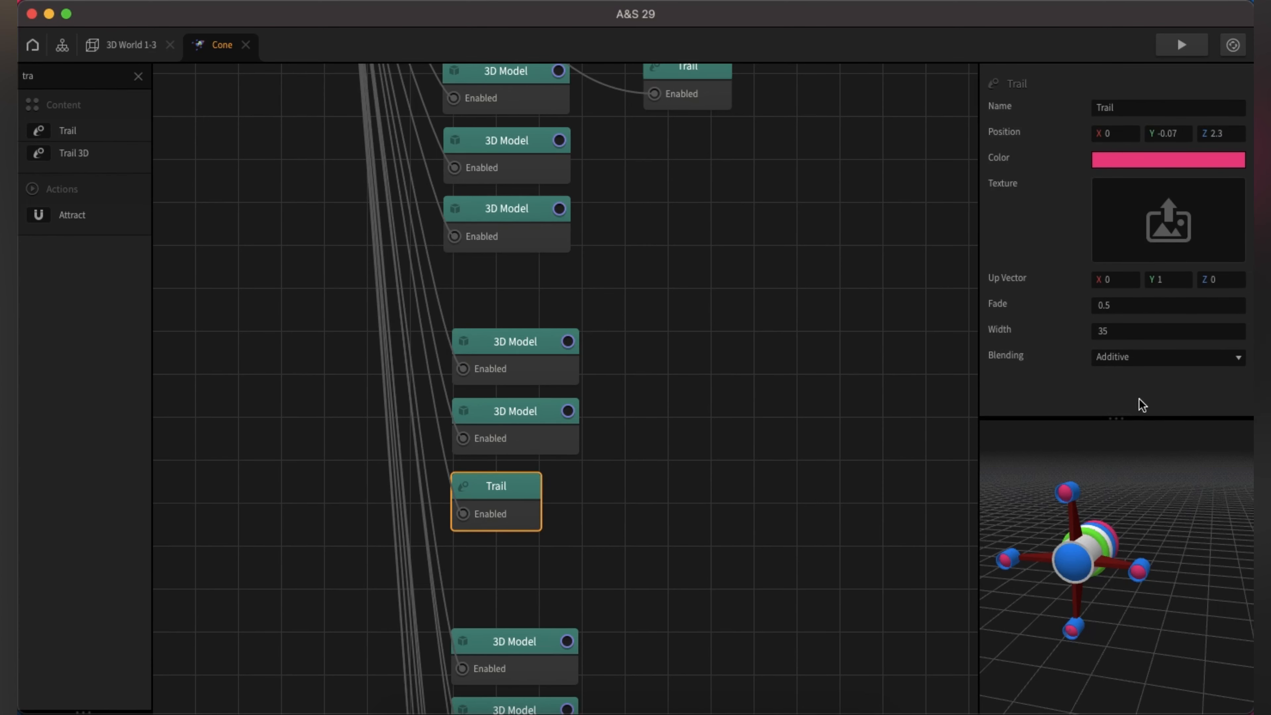
# Step: Add a Move node connected to the Start node's Created output and set its Z speed to -7
pyautogui.moveTo(727, 399); pyautogui.dragTo(776, 696)
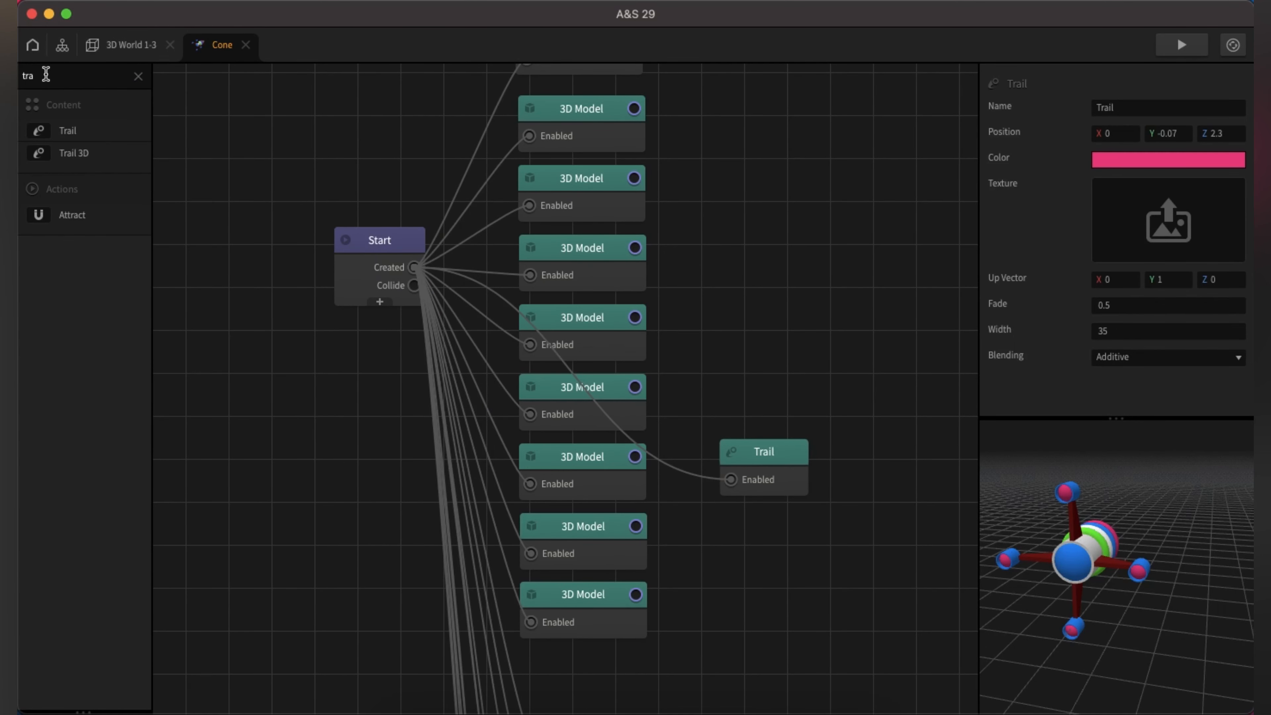
pyautogui.click(138, 76)
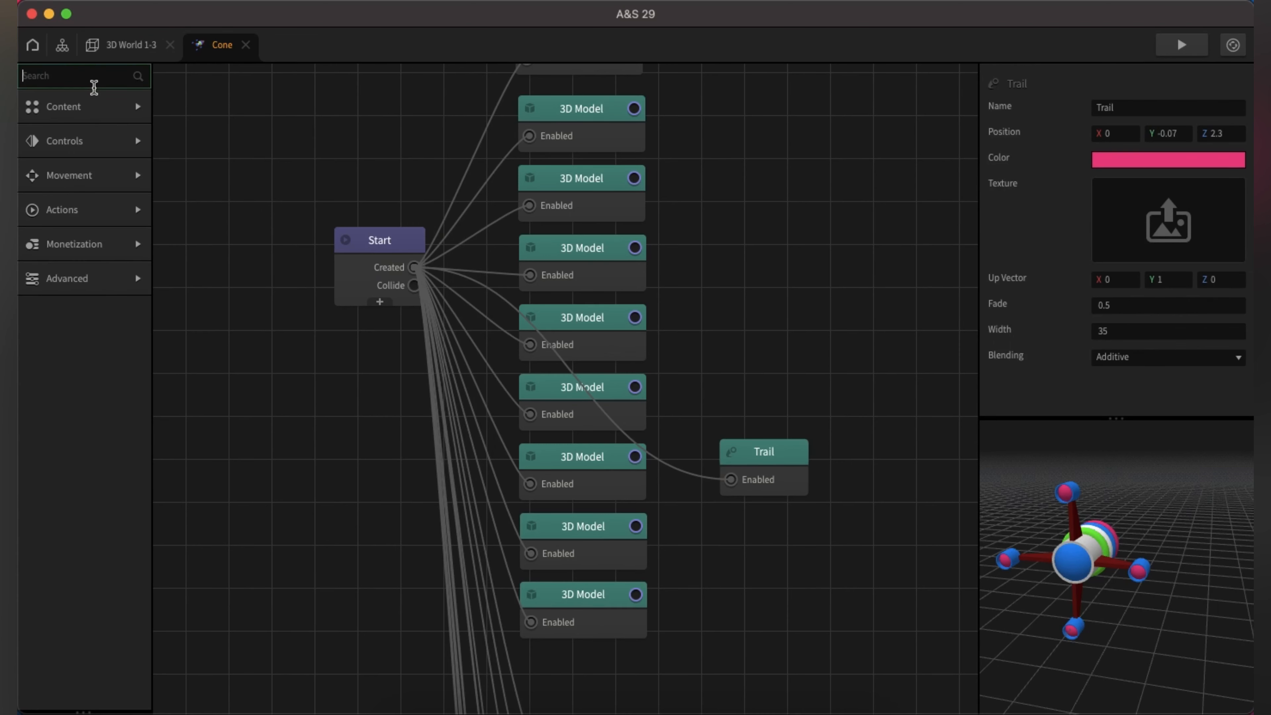
pyautogui.write('mov')
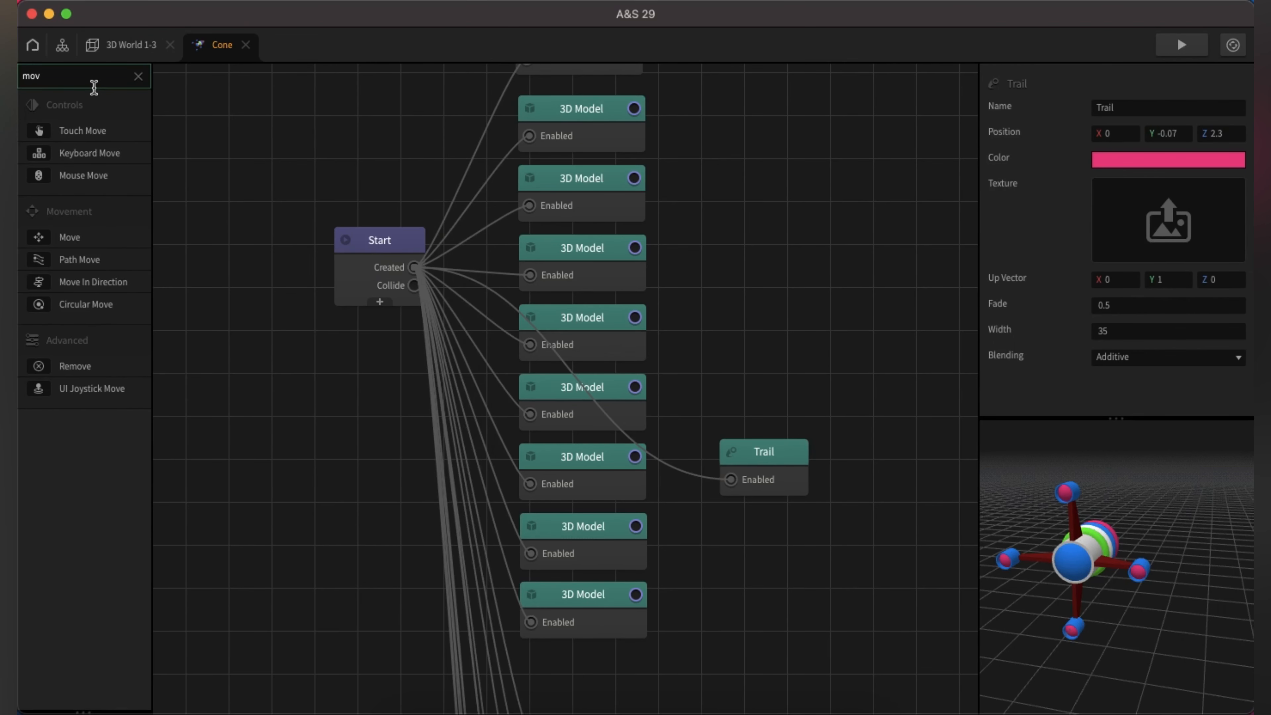
pyautogui.moveTo(82, 248); pyautogui.dragTo(416, 286)
pyautogui.click(1138, 175)
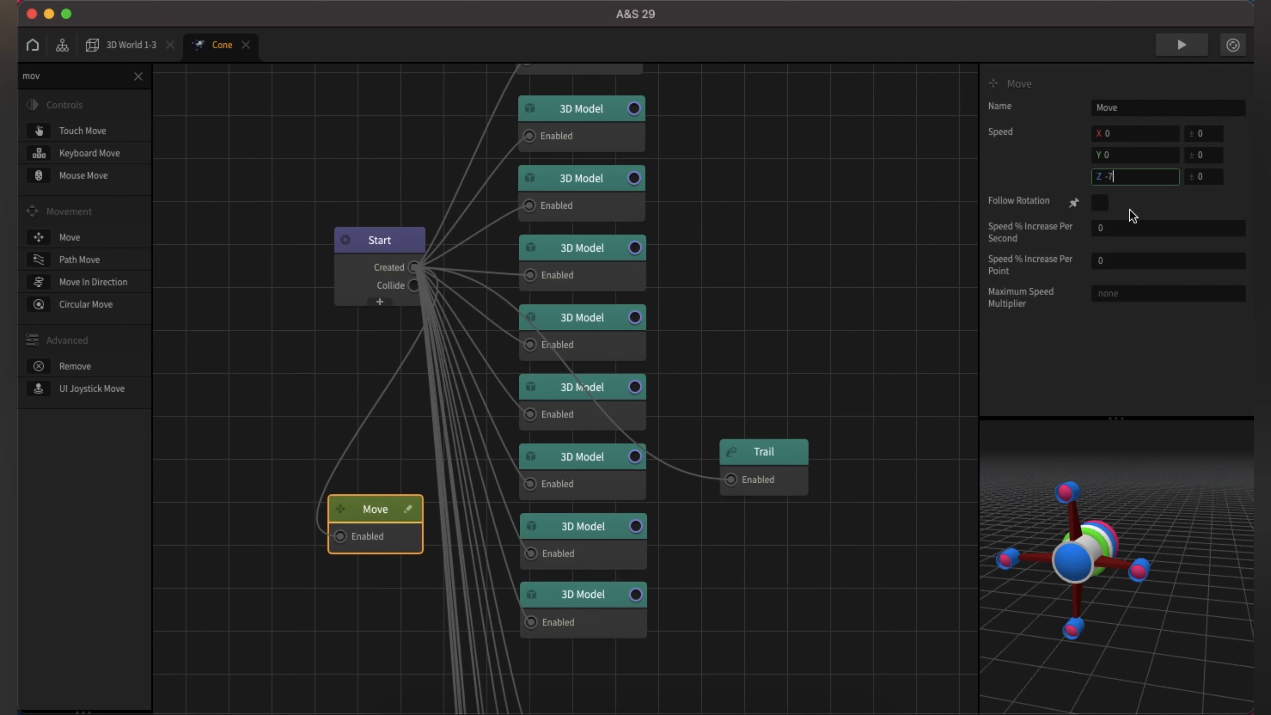
pyautogui.click(1143, 385)
# Step: Add a Touch Move node connected to Start's Created output and place it beside the 3D Model column, above the Trail
pyautogui.click(138, 76)
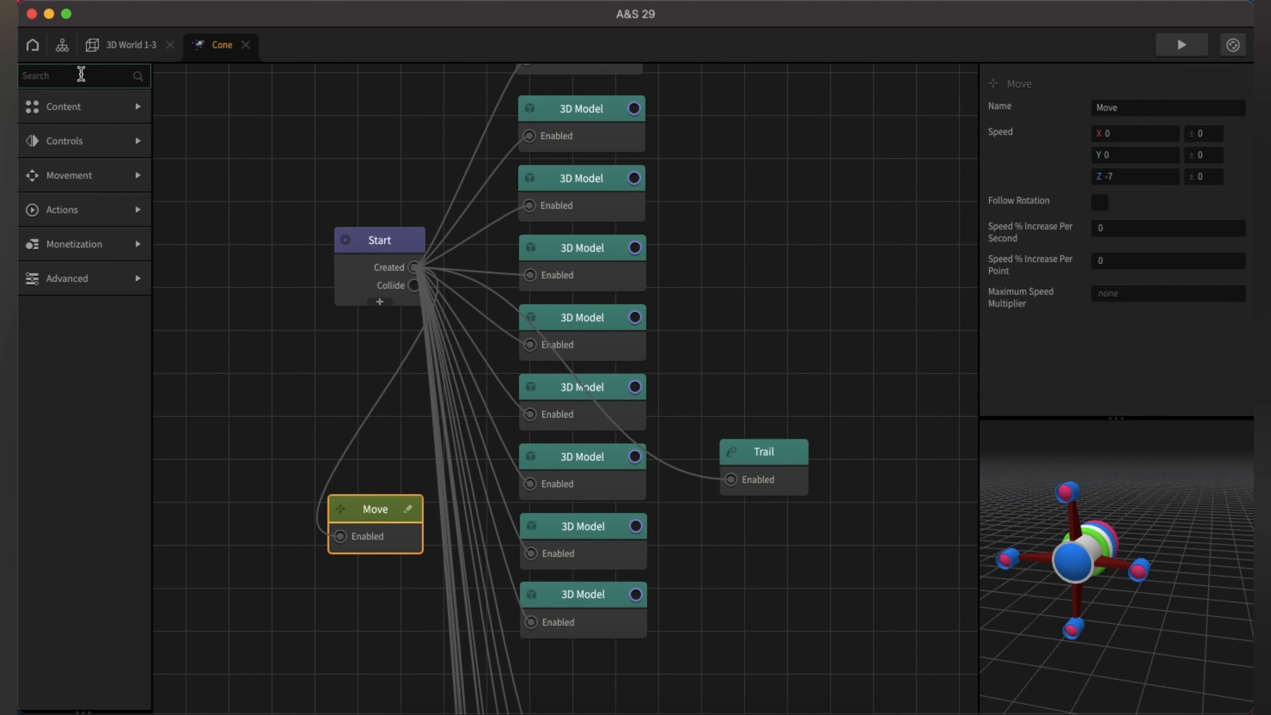
pyautogui.write('tou')
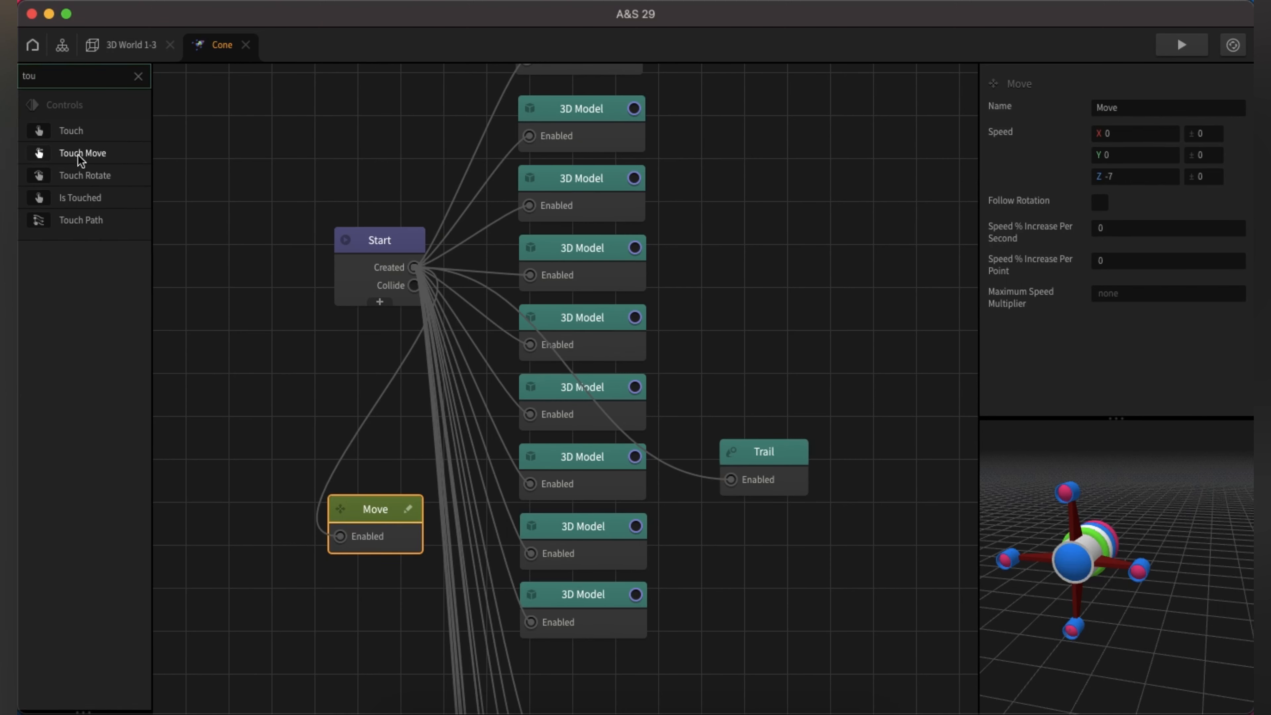
pyautogui.moveTo(83, 156); pyautogui.dragTo(414, 267)
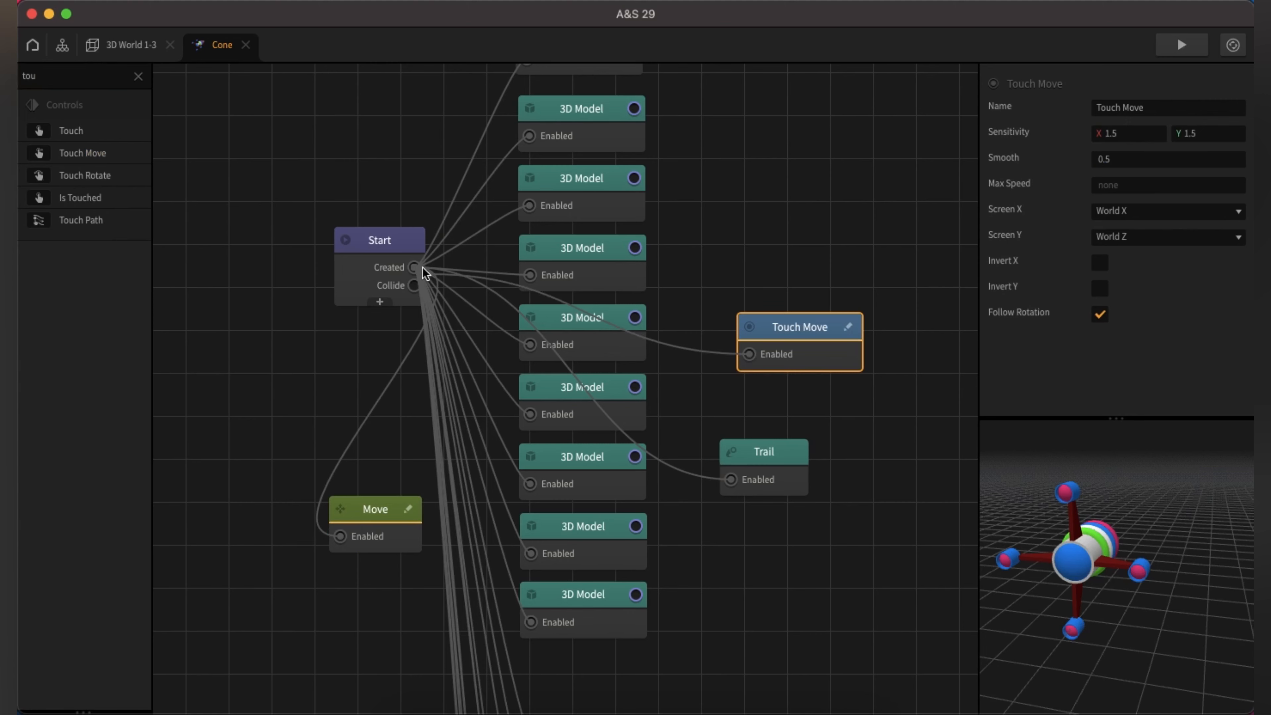
pyautogui.moveTo(820, 351); pyautogui.dragTo(799, 276)
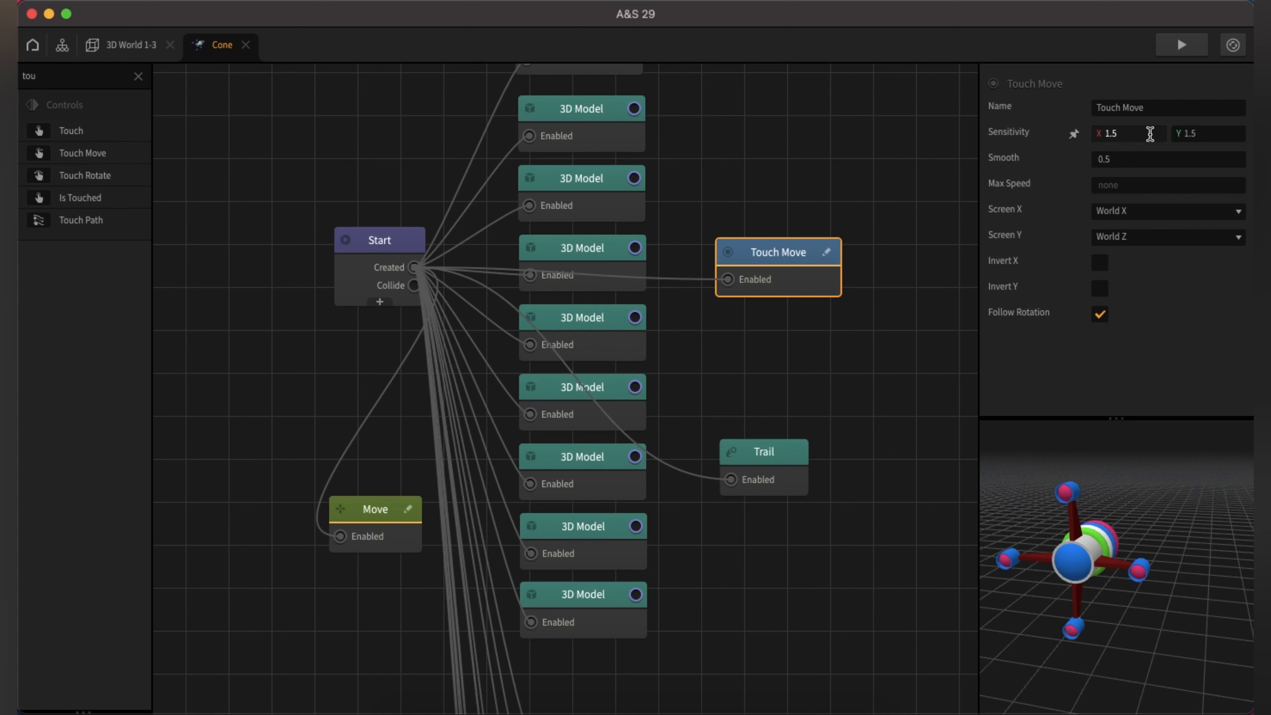
# Step: Set the Touch Move node's Y sensitivity to 1.3 and its Screen Y axis to World Y
pyautogui.click(1217, 134)
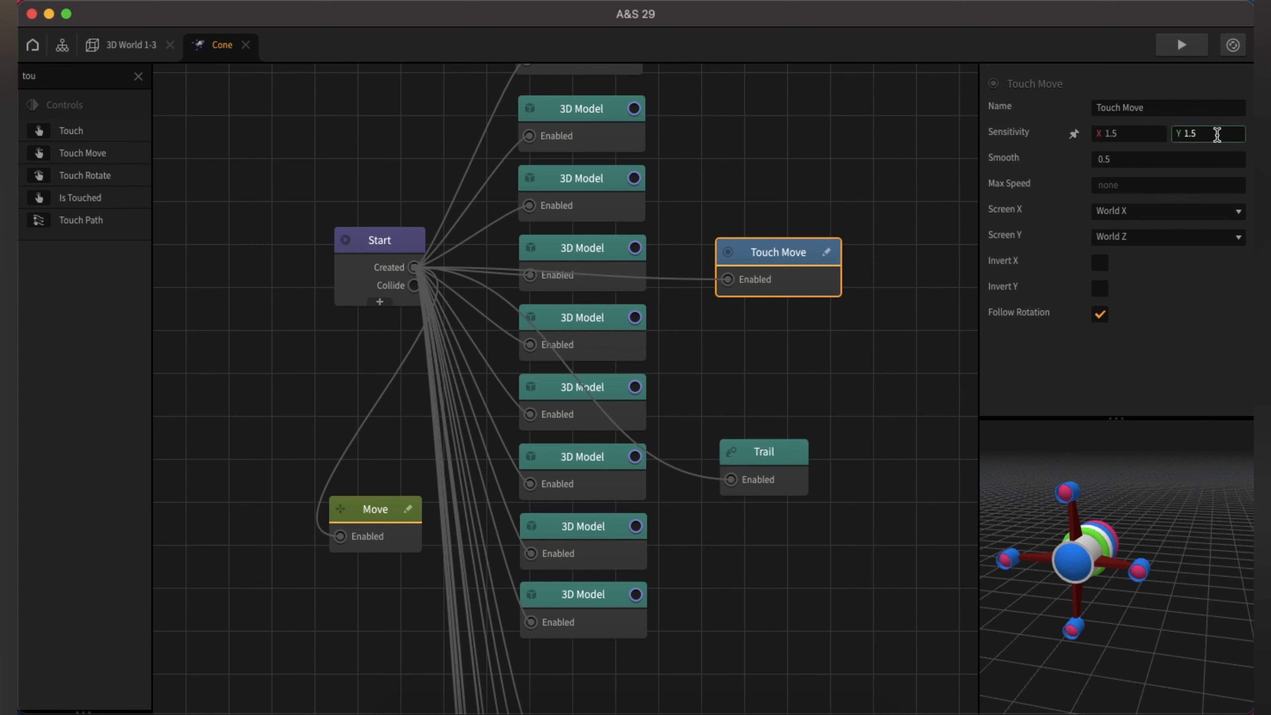
pyautogui.click(1223, 379)
pyautogui.click(1162, 237)
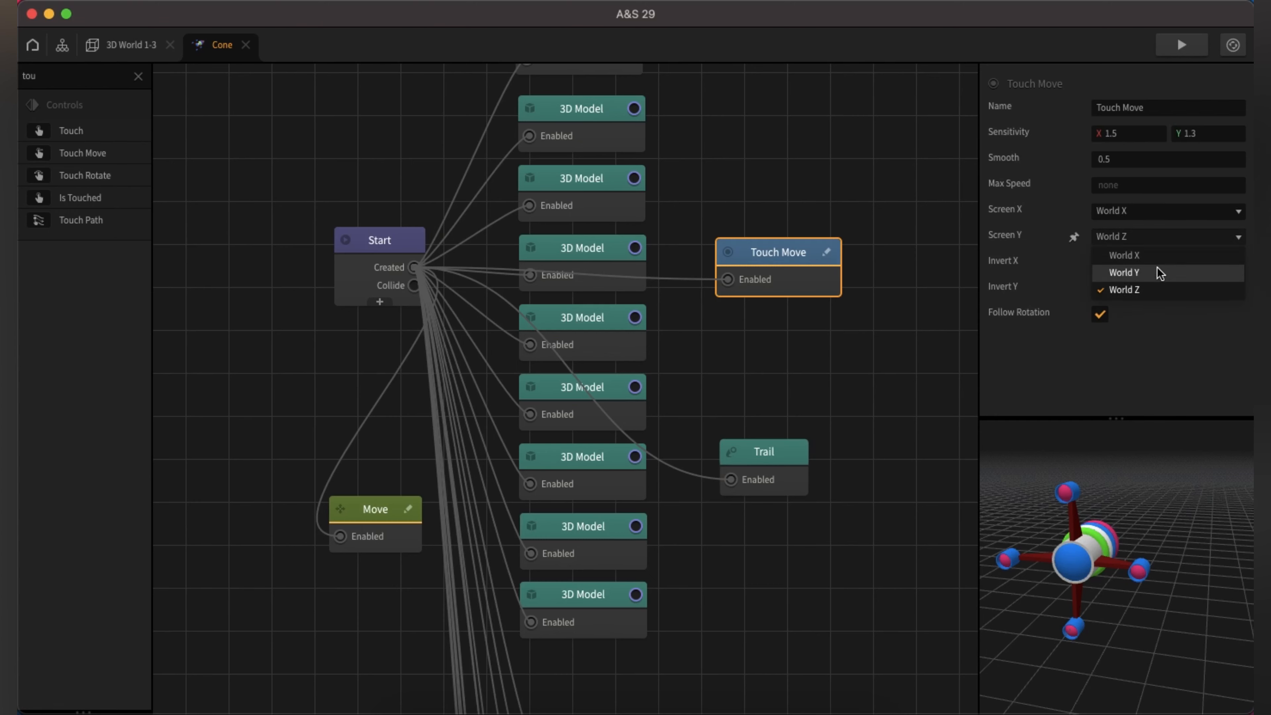
pyautogui.click(1157, 271)
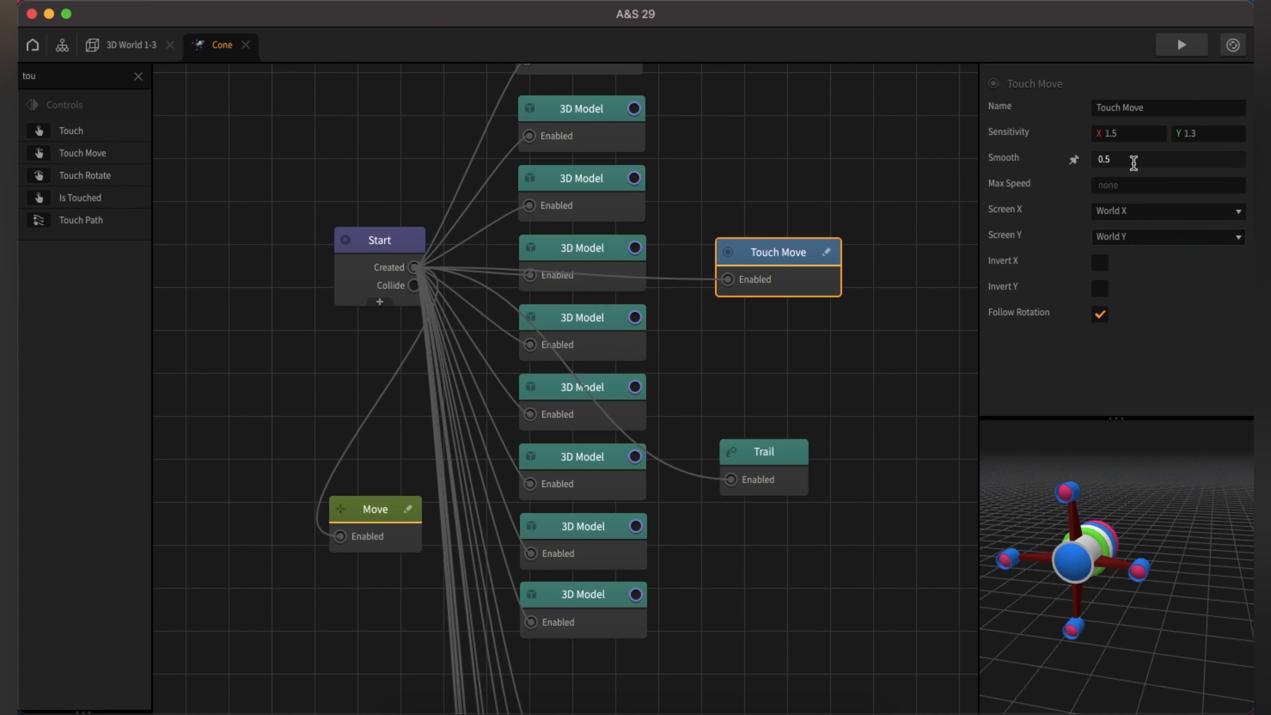
# Step: Add a Touch Rotate node connected to Start's Created output and place it just below the Touch Move node
pyautogui.click(138, 76)
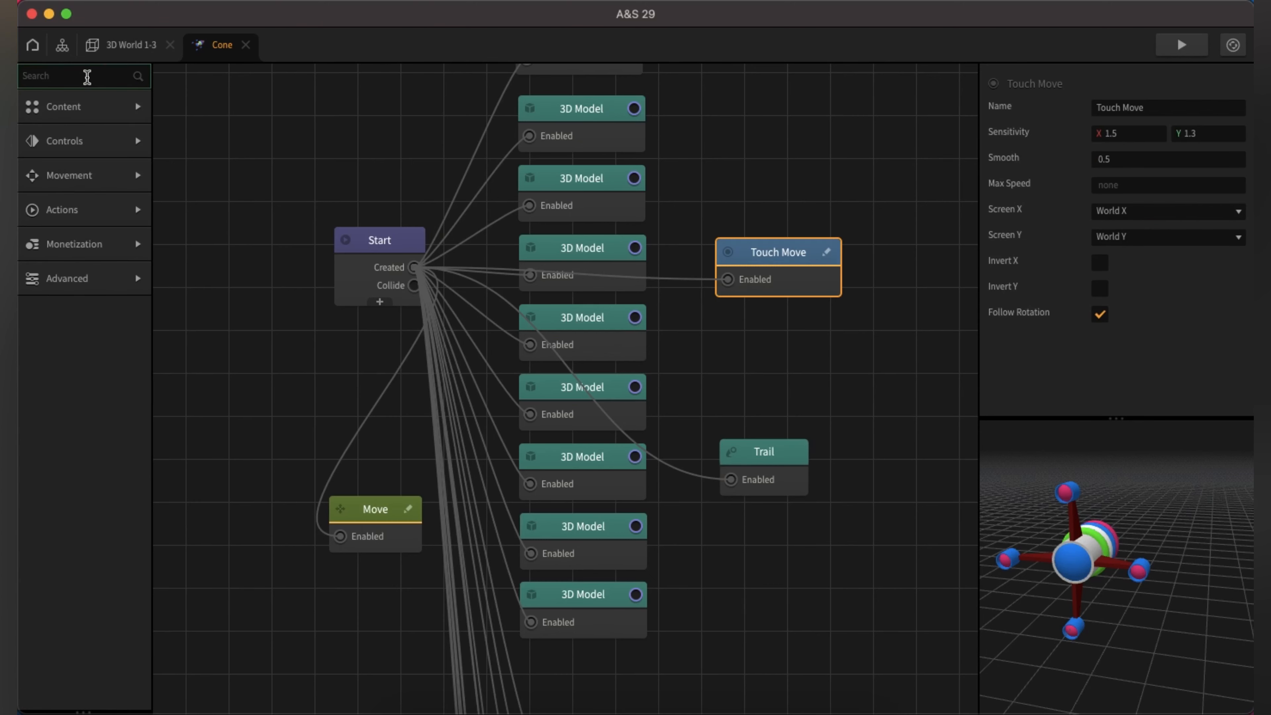
pyautogui.write('touc')
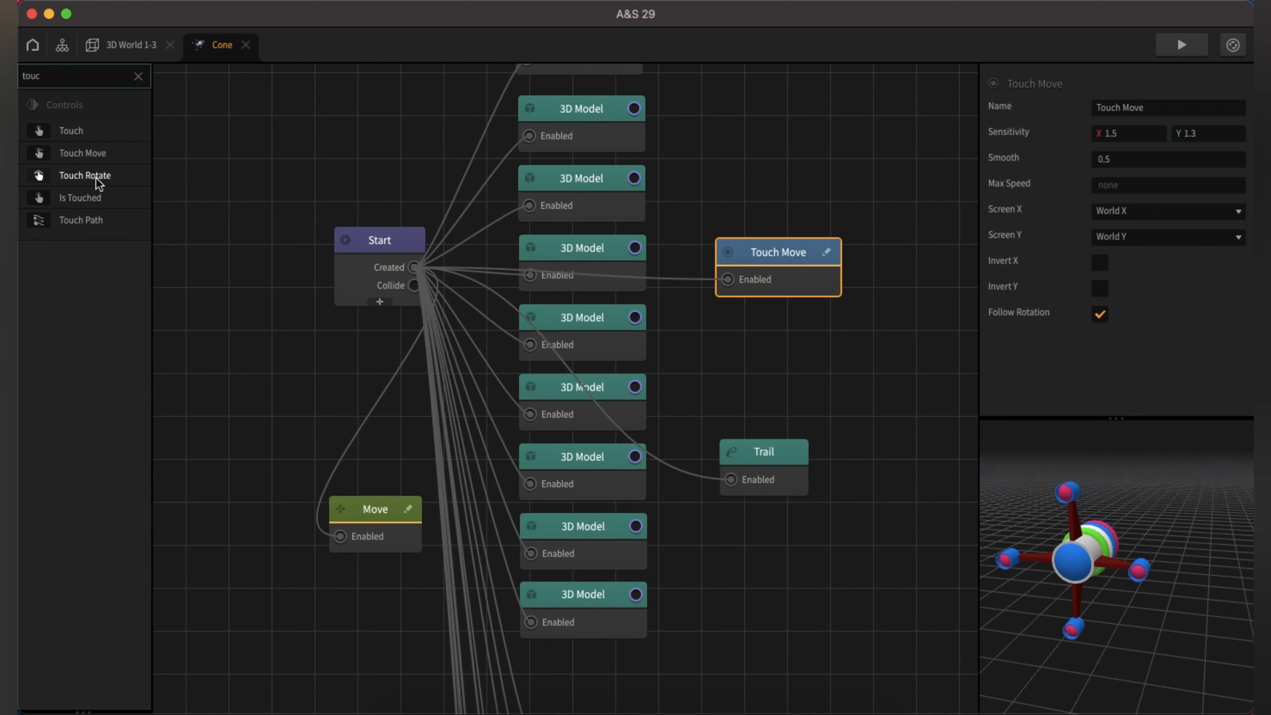
pyautogui.moveTo(99, 175); pyautogui.dragTo(414, 269)
pyautogui.moveTo(806, 369); pyautogui.dragTo(789, 348)
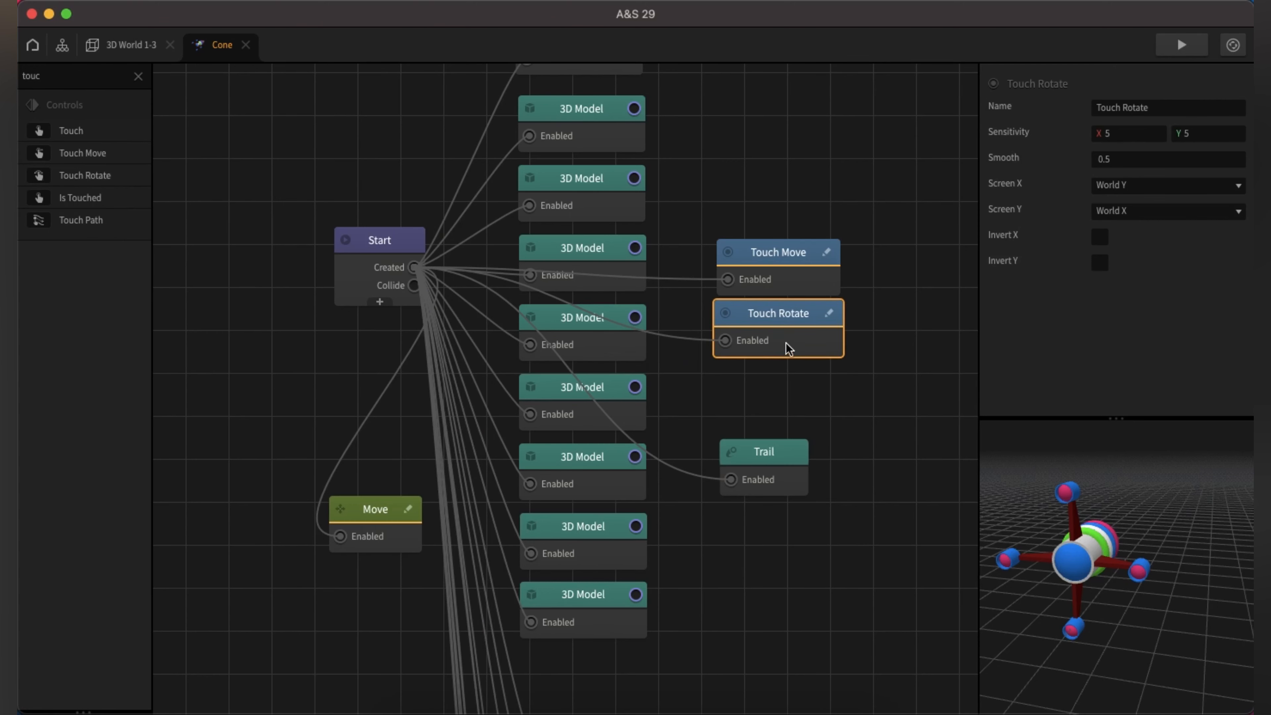
# Step: Configure Touch Rotate with X sensitivity 10, Y sensitivity 0, Screen X as World Z, and Invert Y enabled
pyautogui.click(1158, 133)
pyautogui.write('10')
pyautogui.click(1203, 134)
pyautogui.click(1151, 185)
pyautogui.click(1116, 238)
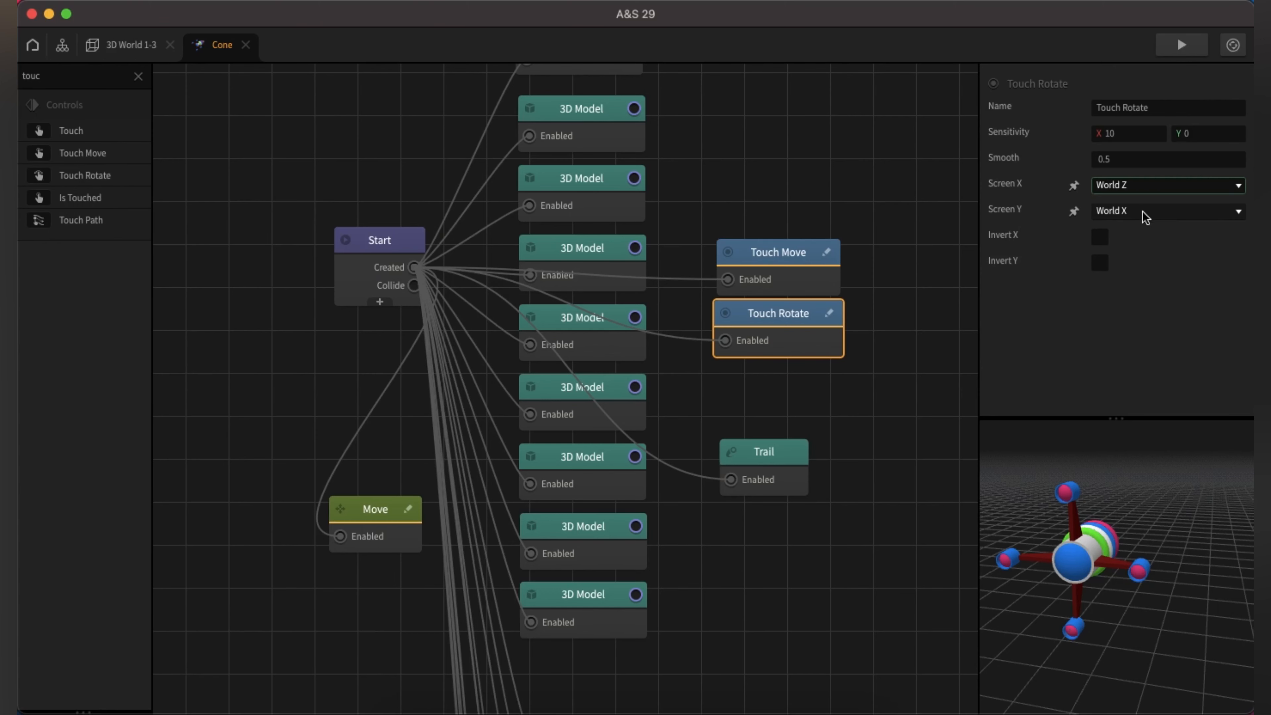
pyautogui.click(1107, 263)
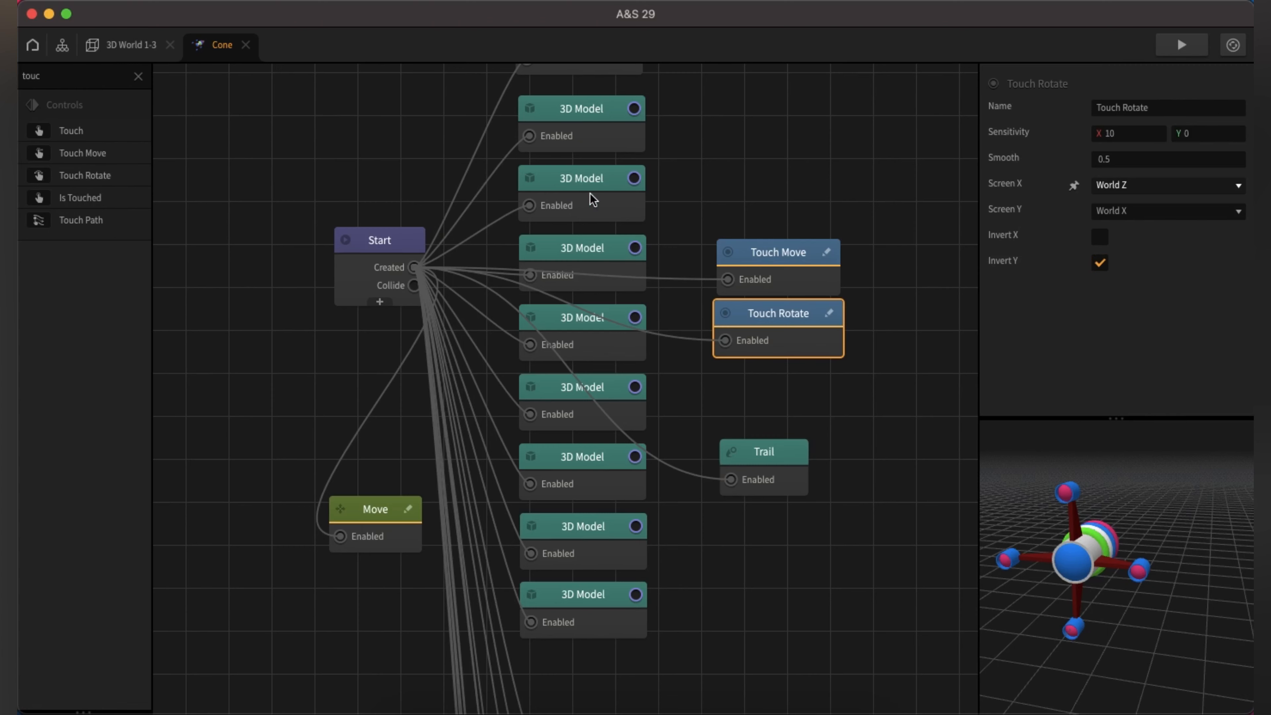
# Step: Return to the 3D World 1-3 scene and place the Cone spaceship from the asset library into the Start level section
pyautogui.moveTo(1118, 591); pyautogui.dragTo(1158, 537)
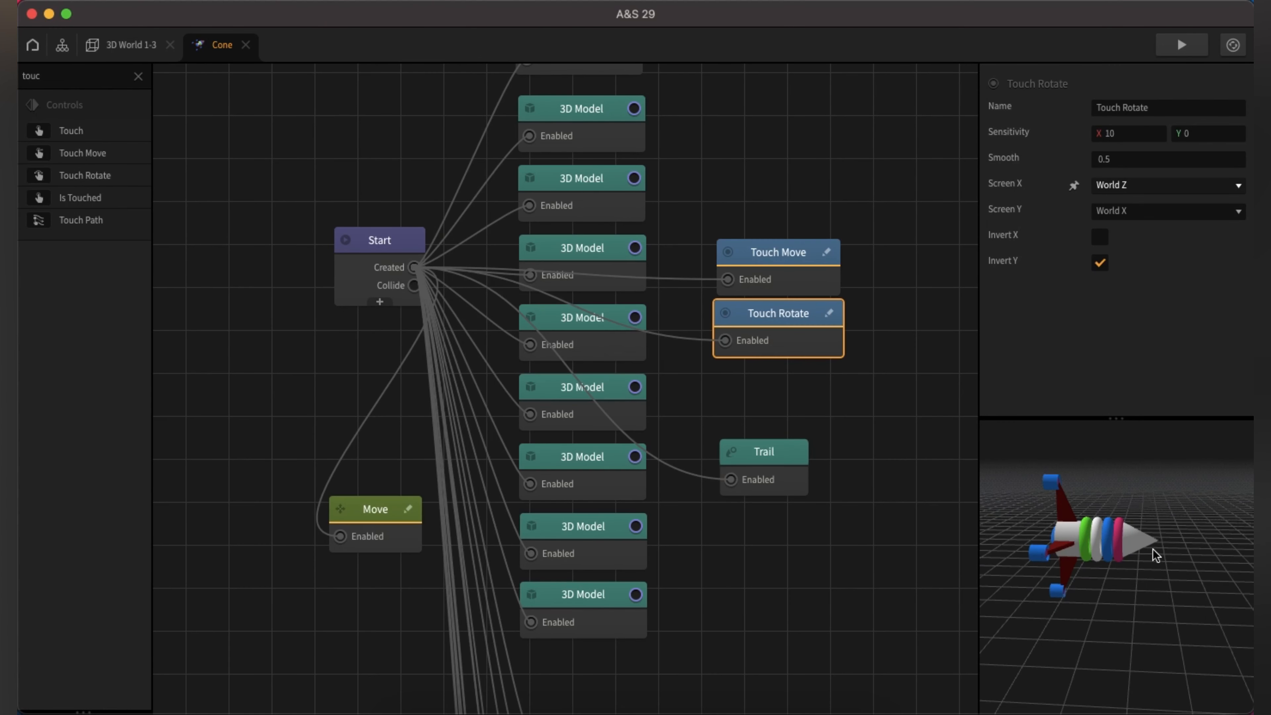
pyautogui.moveTo(1087, 576); pyautogui.dragTo(1154, 613)
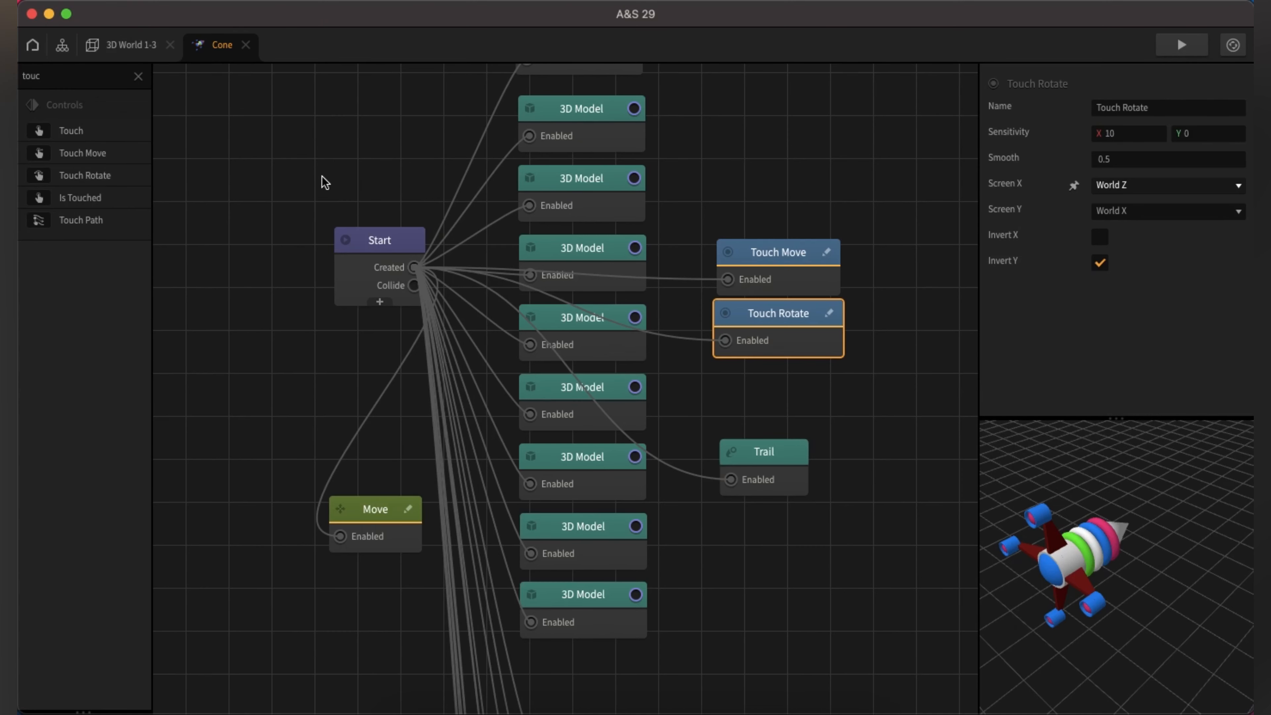
pyautogui.click(62, 45)
pyautogui.doubleClick(414, 433)
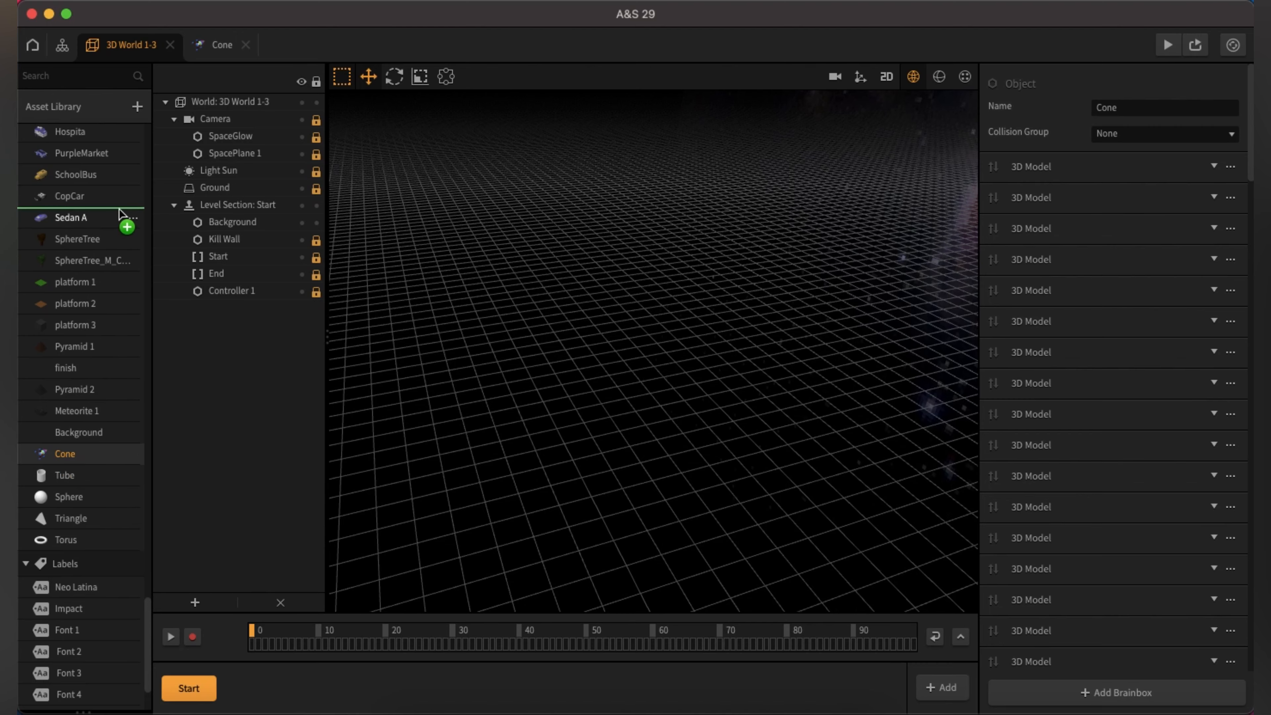
pyautogui.moveTo(104, 418); pyautogui.dragTo(736, 365)
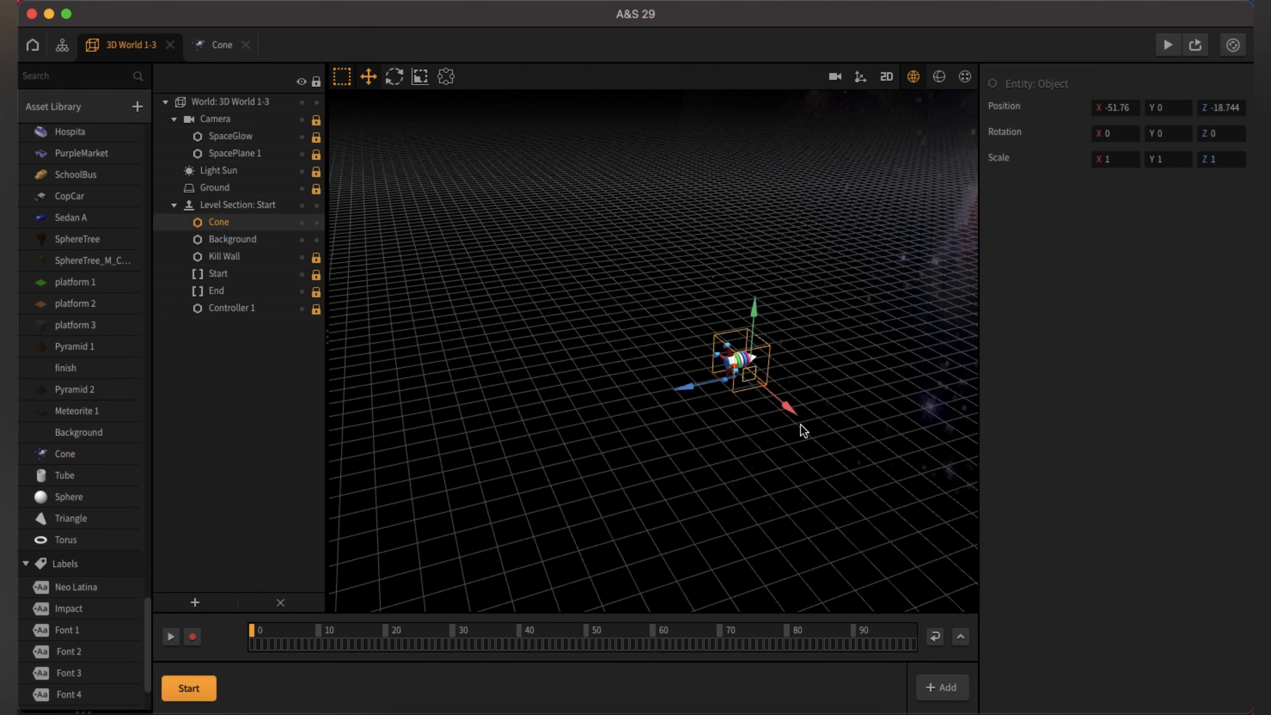
pyautogui.moveTo(735, 365); pyautogui.dragTo(672, 437, button='right')
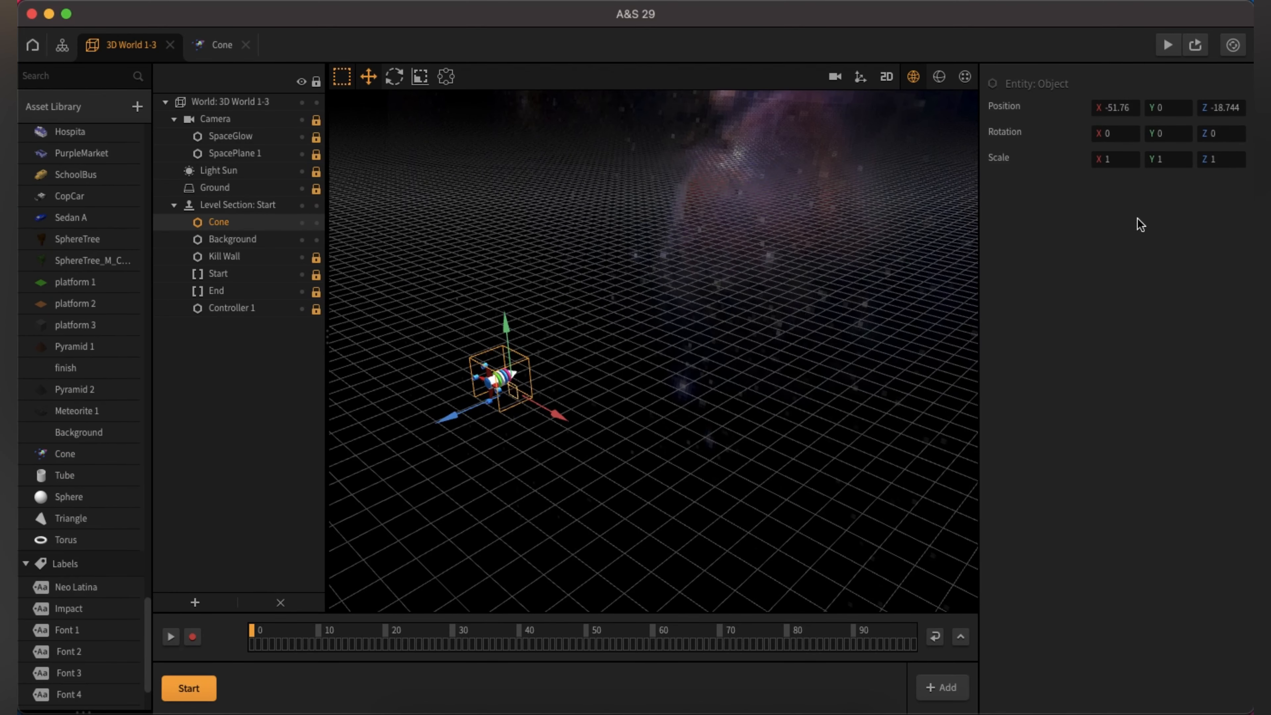
# Step: Set the spaceship's position to X 0, Y 4, Z 3 and view the scene through the game camera
pyautogui.write('0')
pyautogui.click(1222, 109)
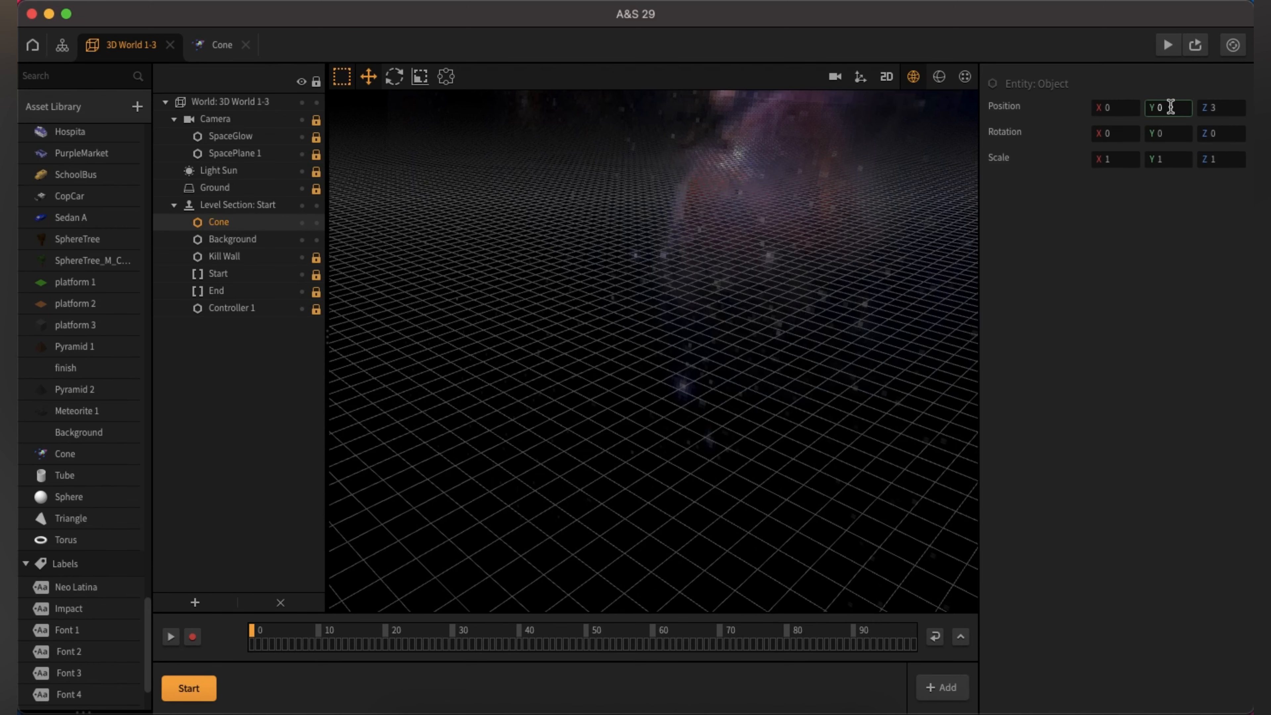
pyautogui.click(835, 77)
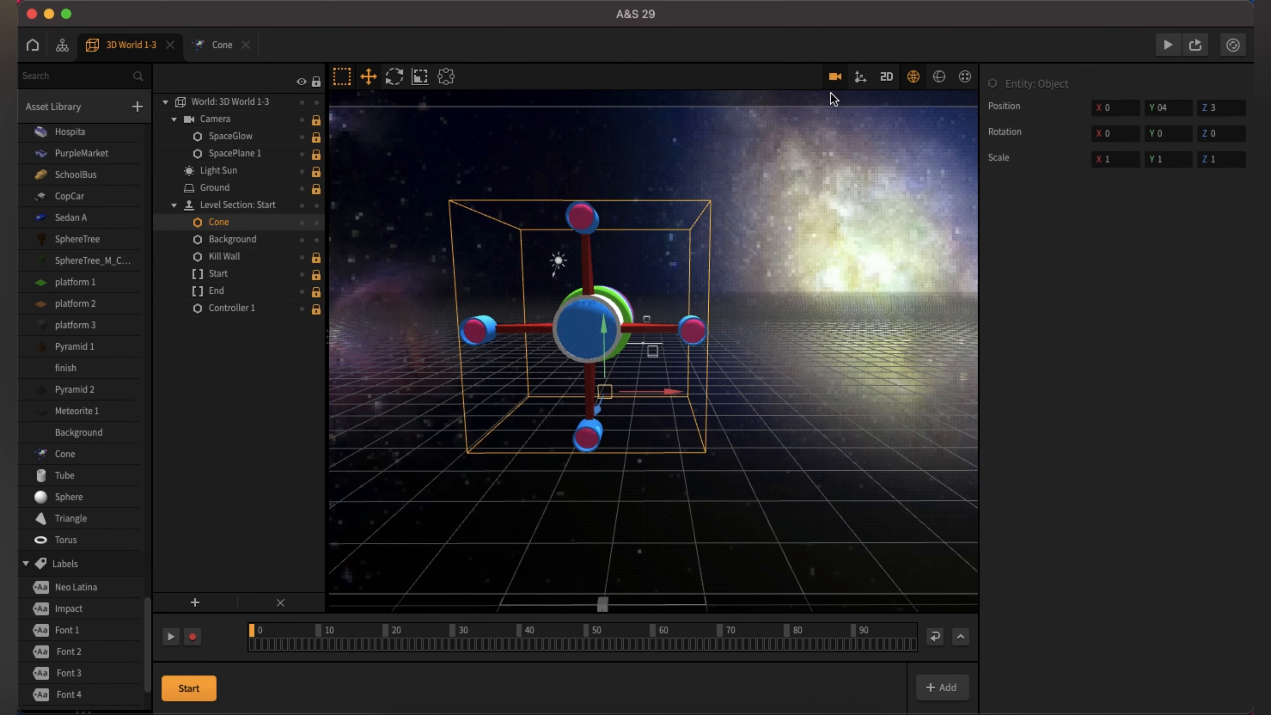
# Step: Shift the spaceship along X to about 0.889 to centre it in the camera view, and start the game preview
pyautogui.moveTo(674, 391); pyautogui.dragTo(710, 388)
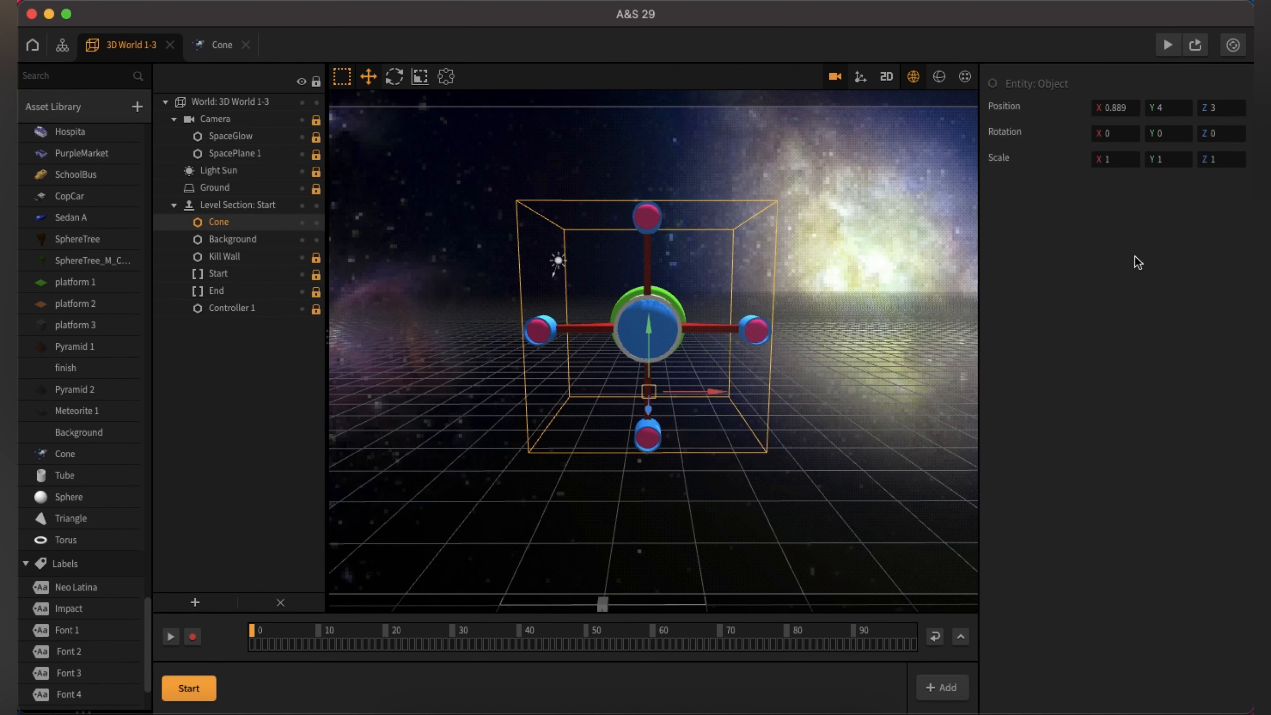
pyautogui.click(1169, 45)
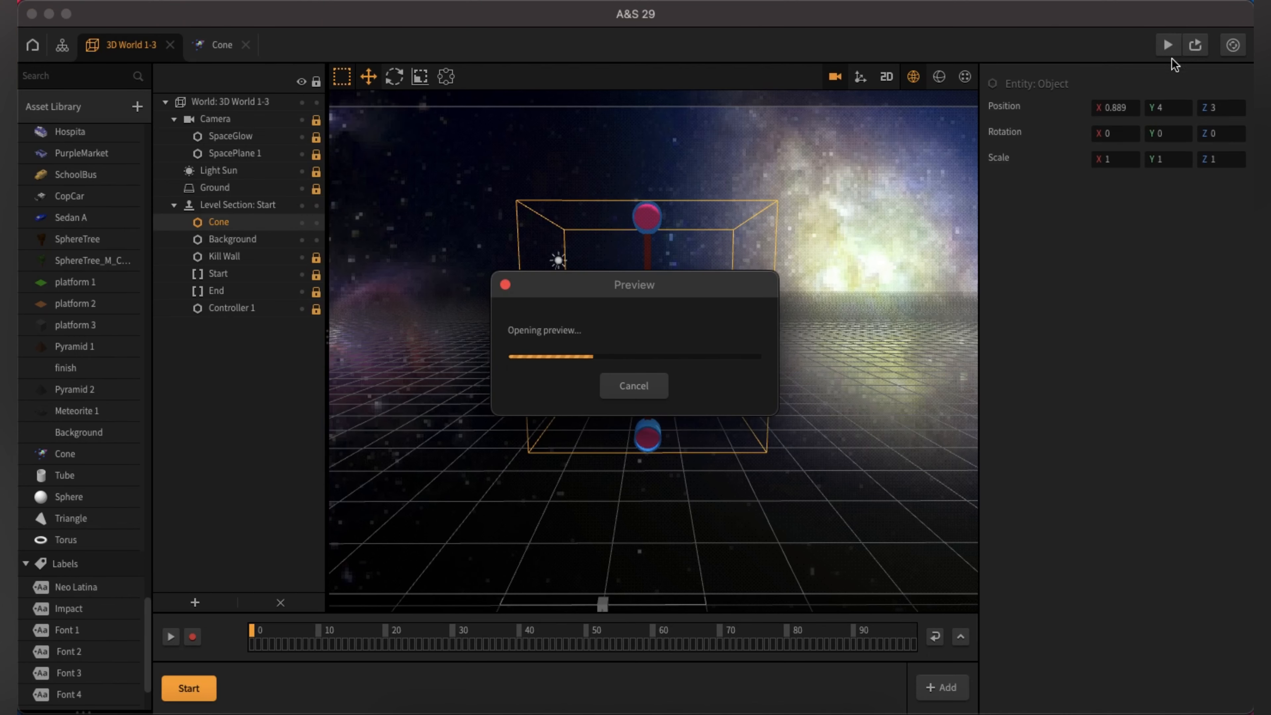